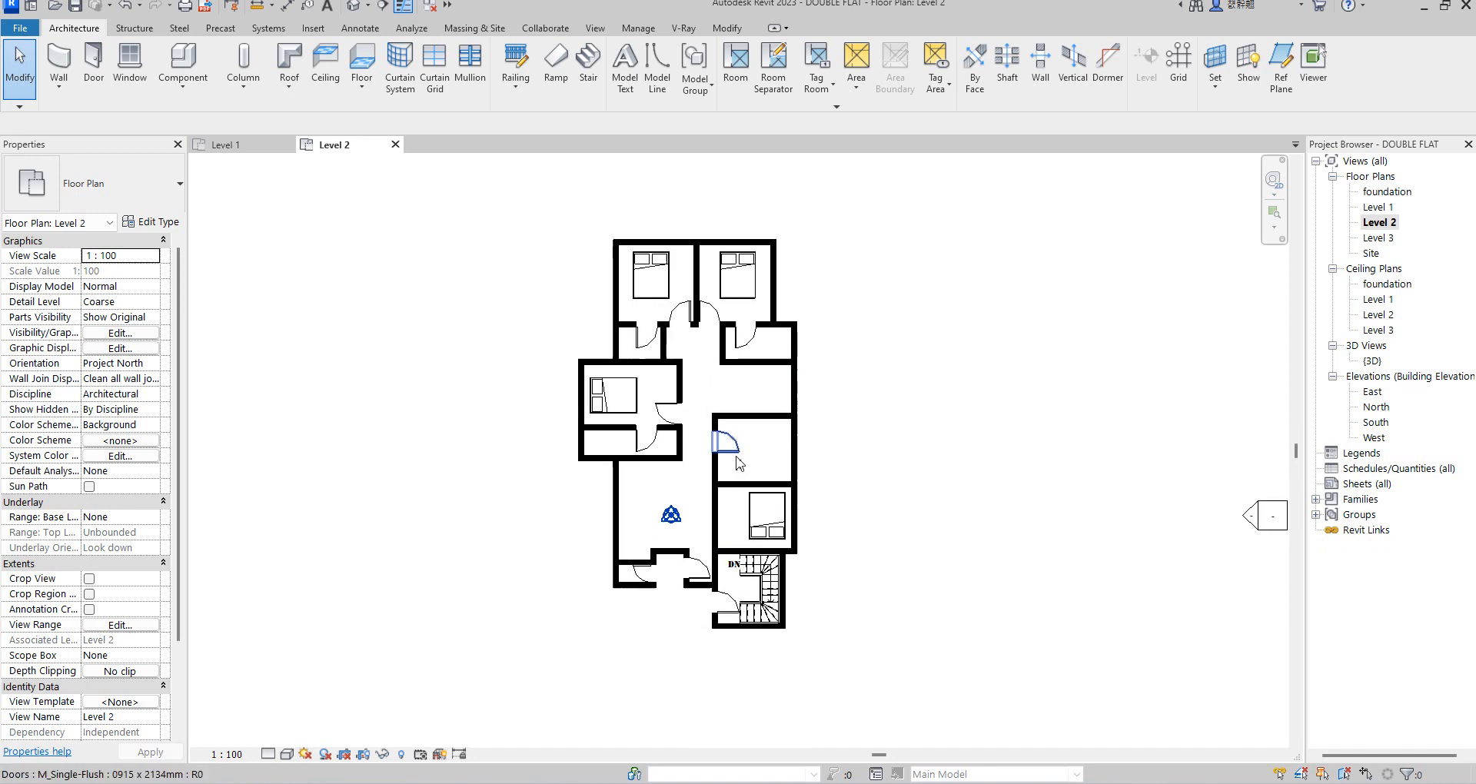
- Compare the Level 2 floor plan with the Level 1 floor plan
scroll(657, 377, "up", 2)
scroll(796, 473, "down", 3)
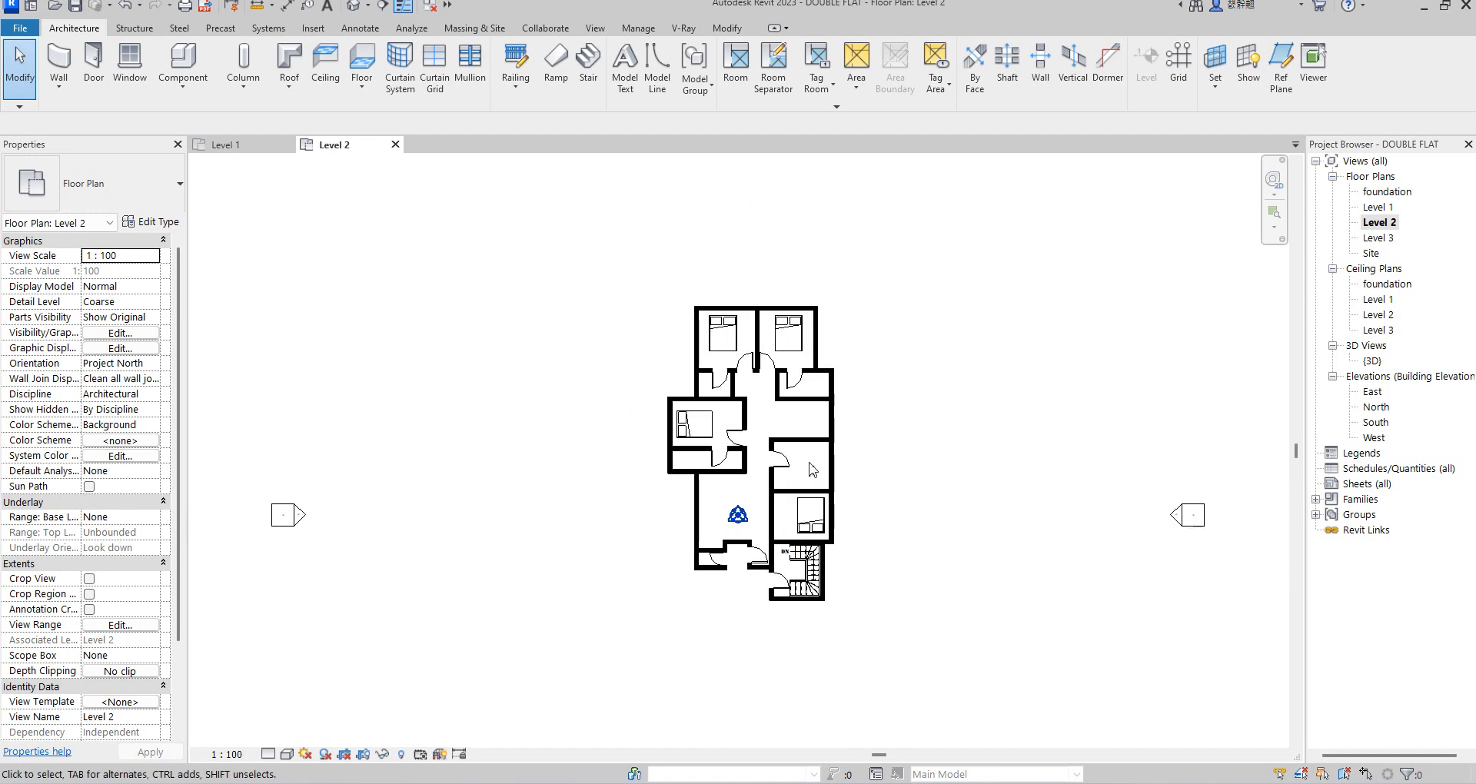
scroll(807, 607, "up", 2)
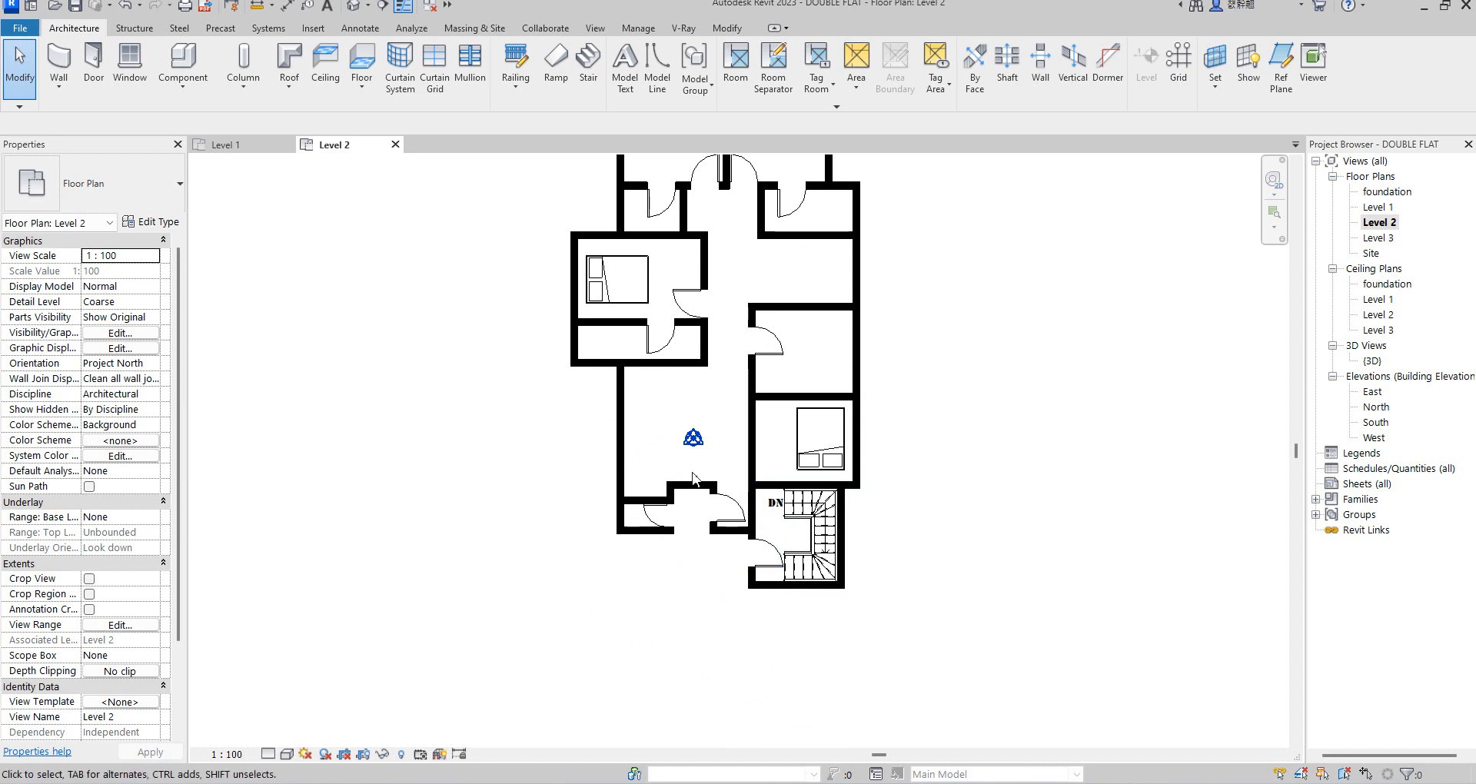
double_click(1391, 209)
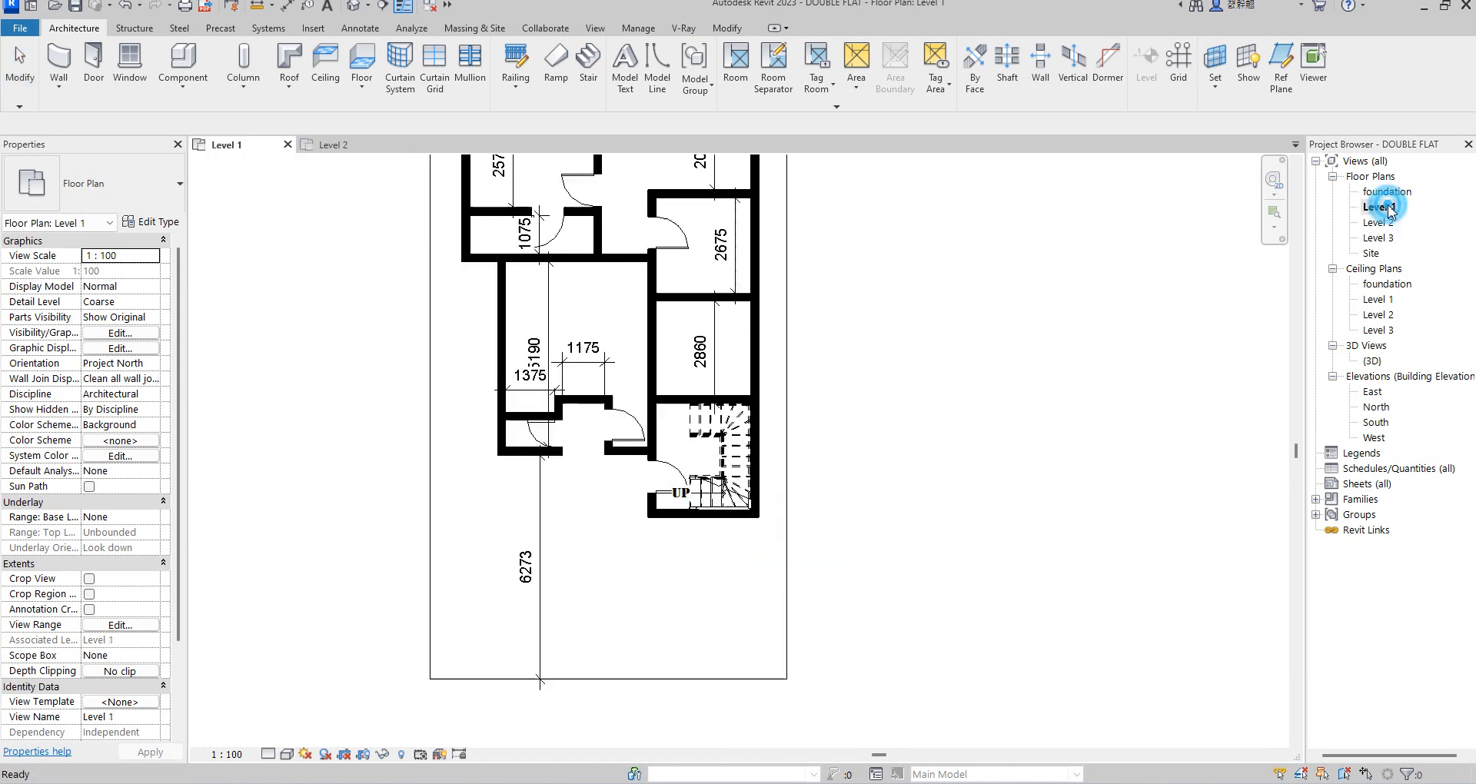
scroll(680, 457, "down", 3)
scroll(680, 457, "down", 1)
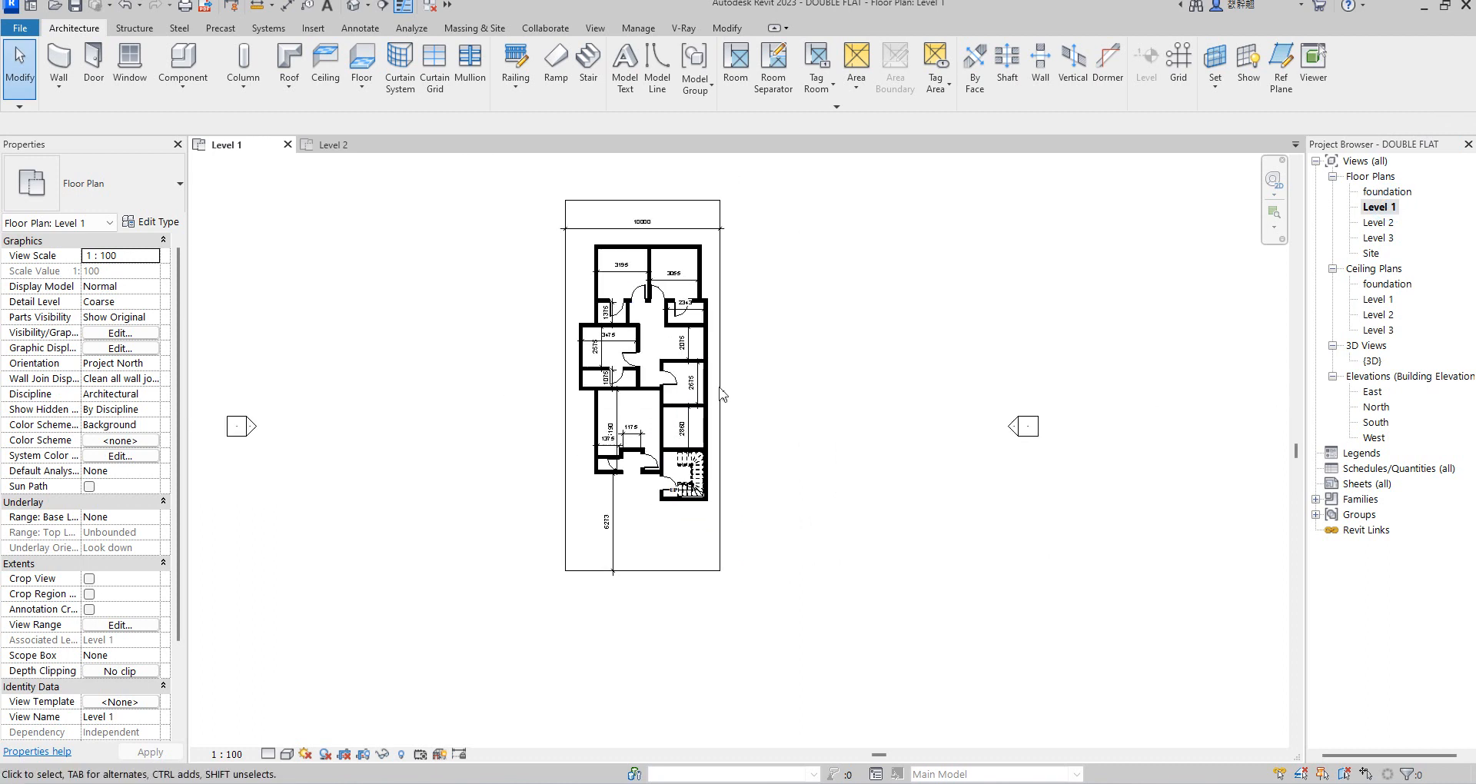
- In the Level 2 floor plan, set the underlay's base level to Level 1
double_click(1383, 223)
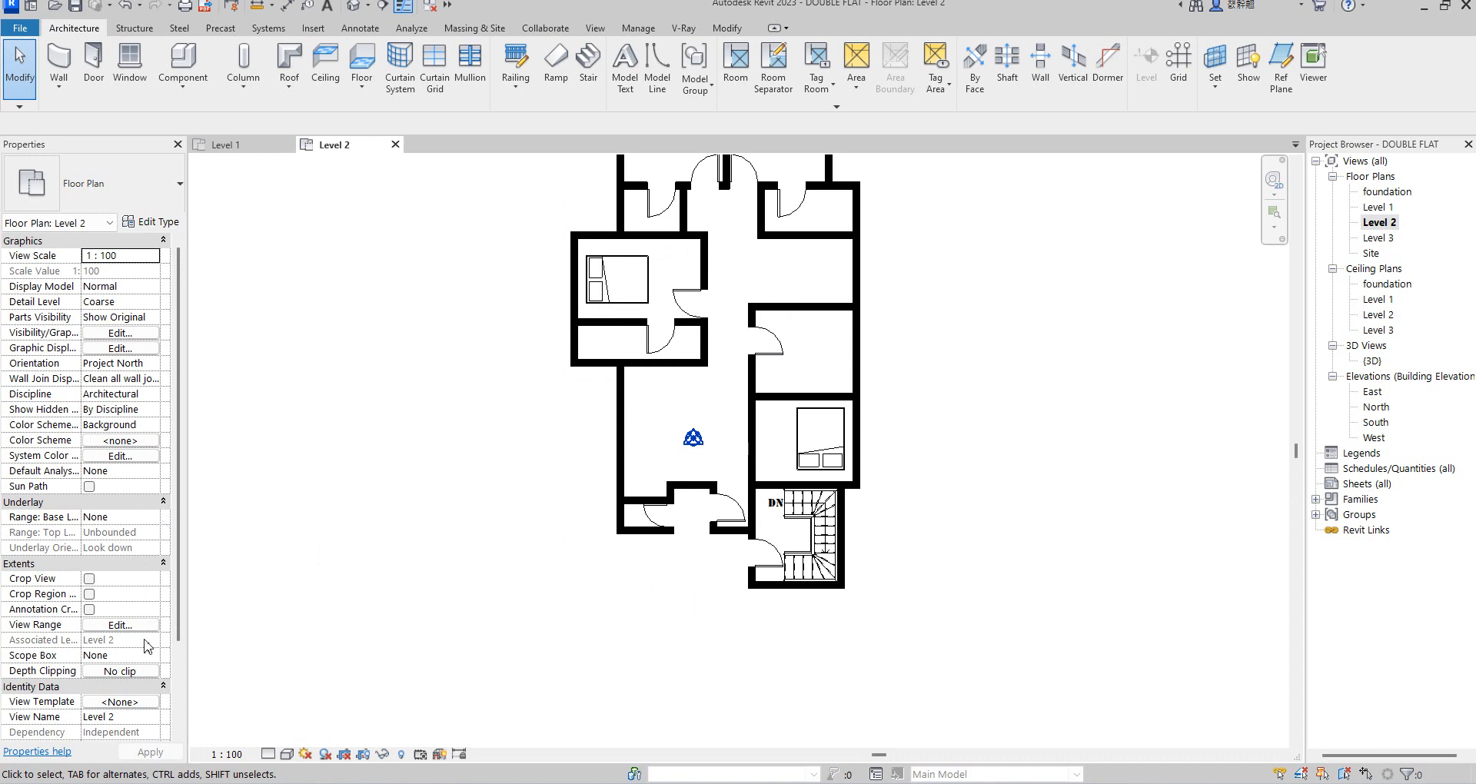
left_click(304, 553)
left_click(154, 520)
left_click(152, 517)
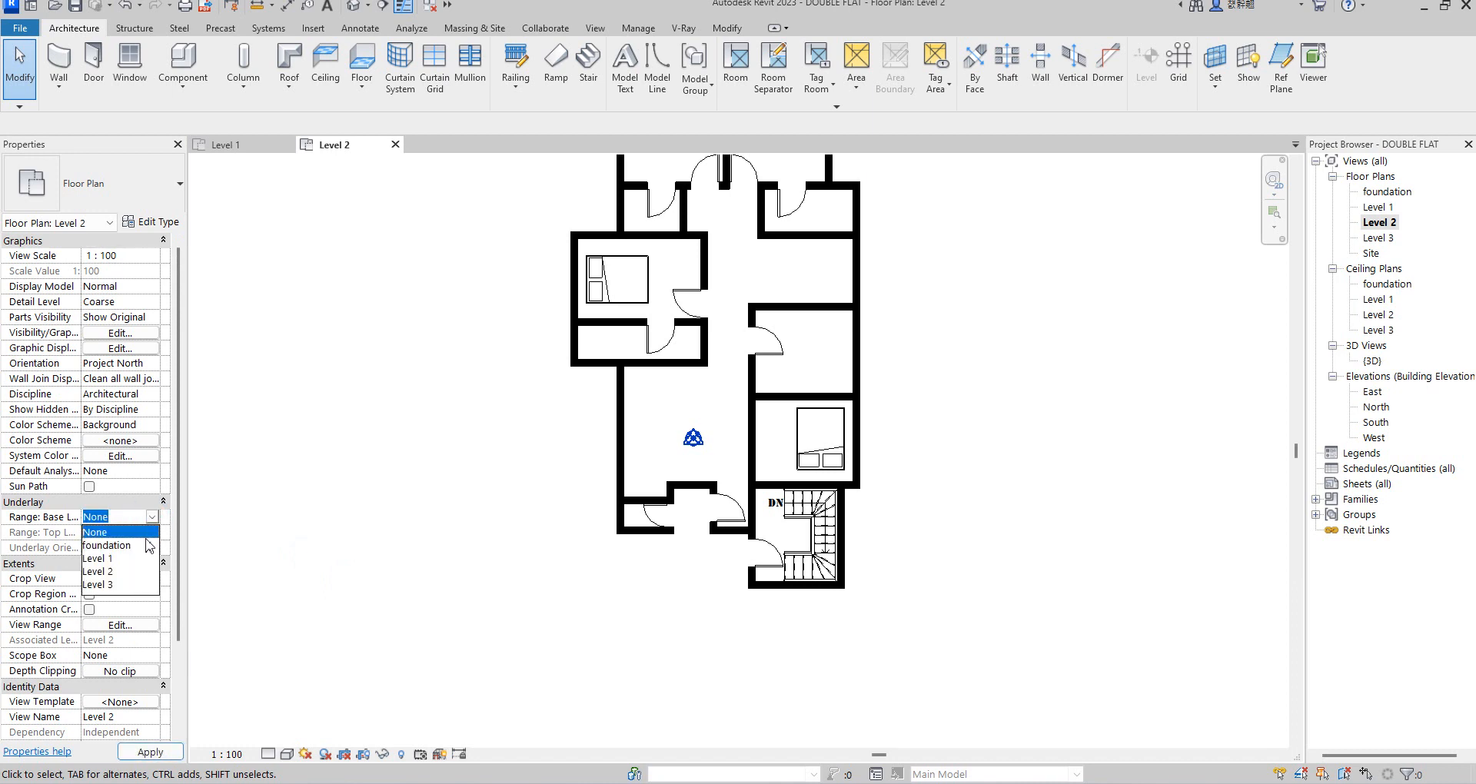
left_click(109, 560)
scroll(852, 353, "up", 1)
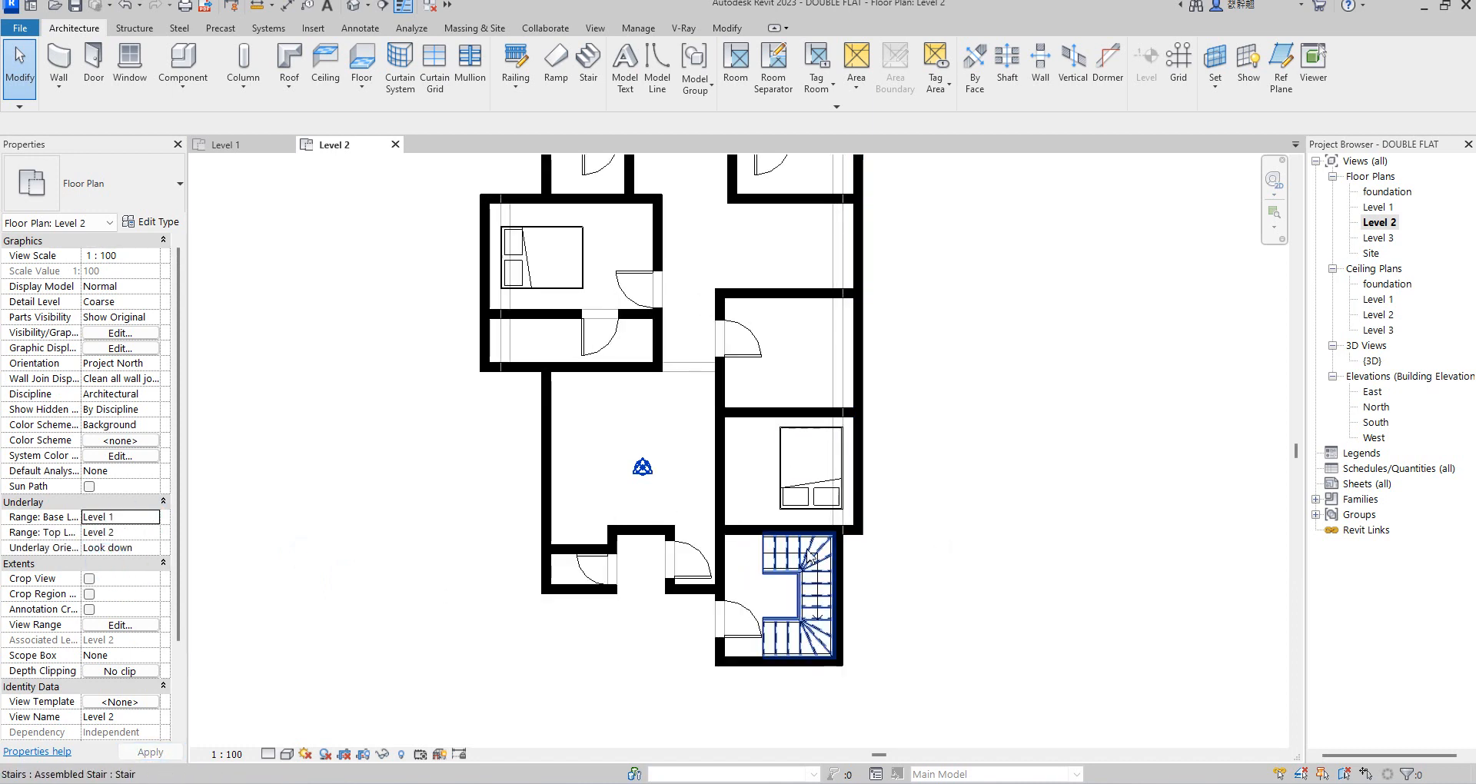
scroll(806, 316, "down", 2)
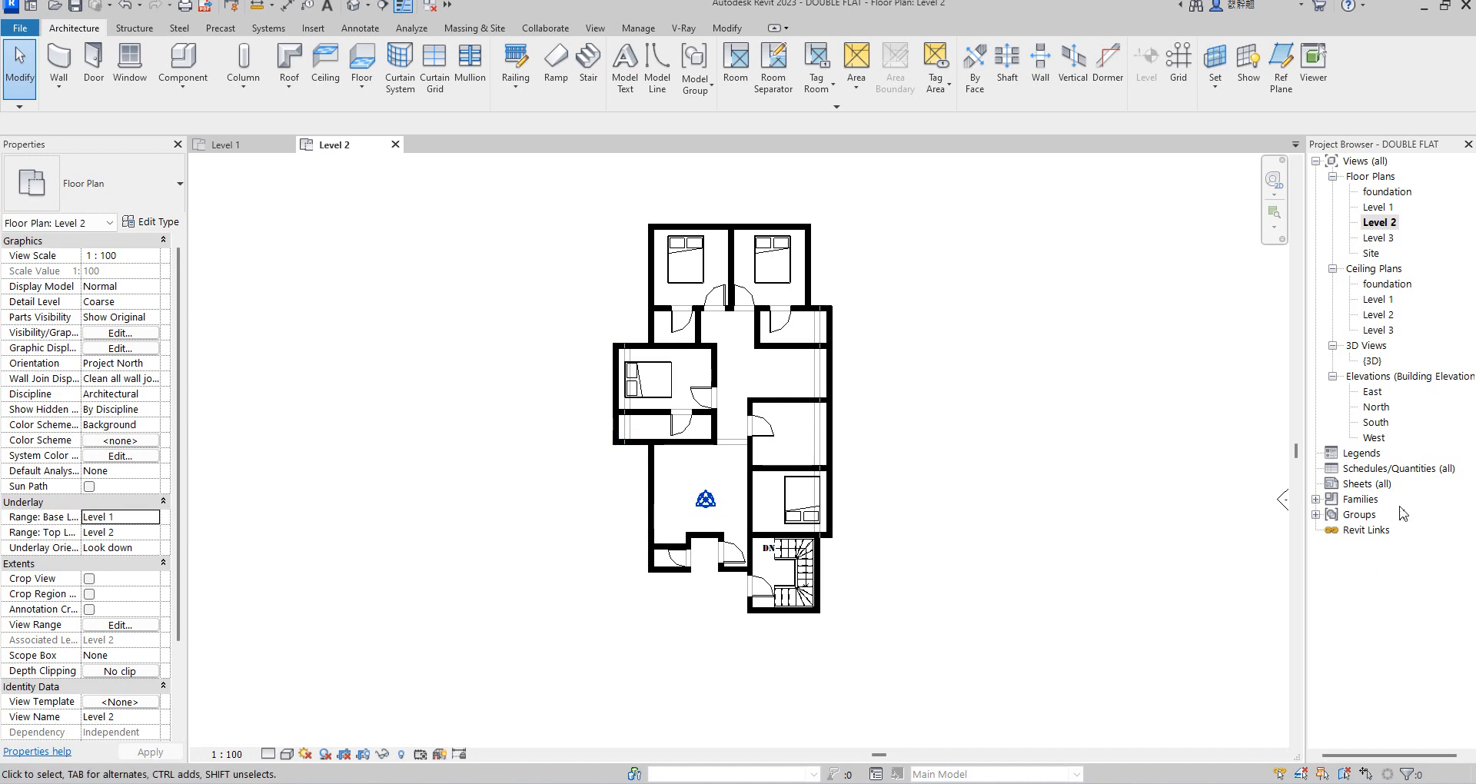
- Open the 3D view and examine the two-storey building's walls and front entrance doors
double_click(1374, 360)
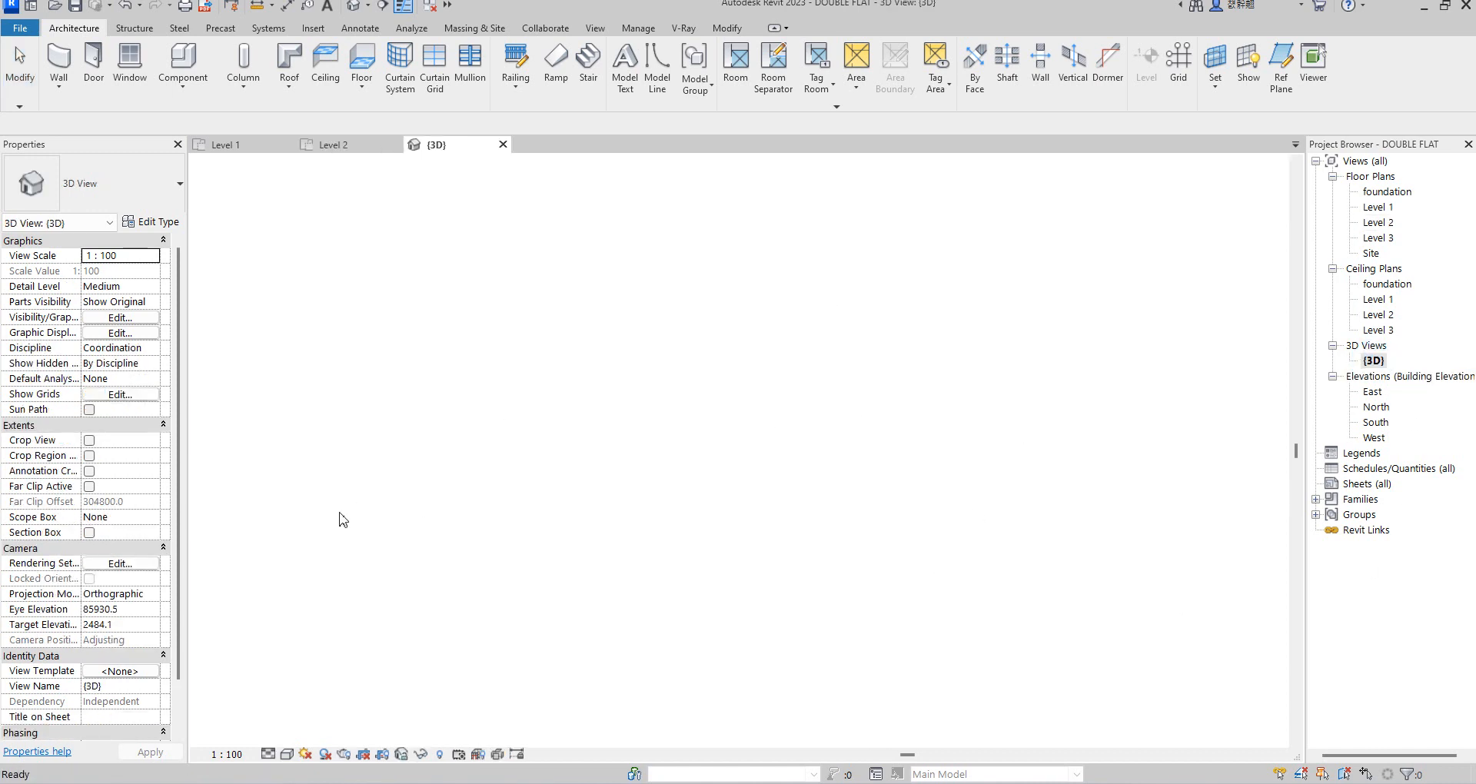
left_click(1194, 219)
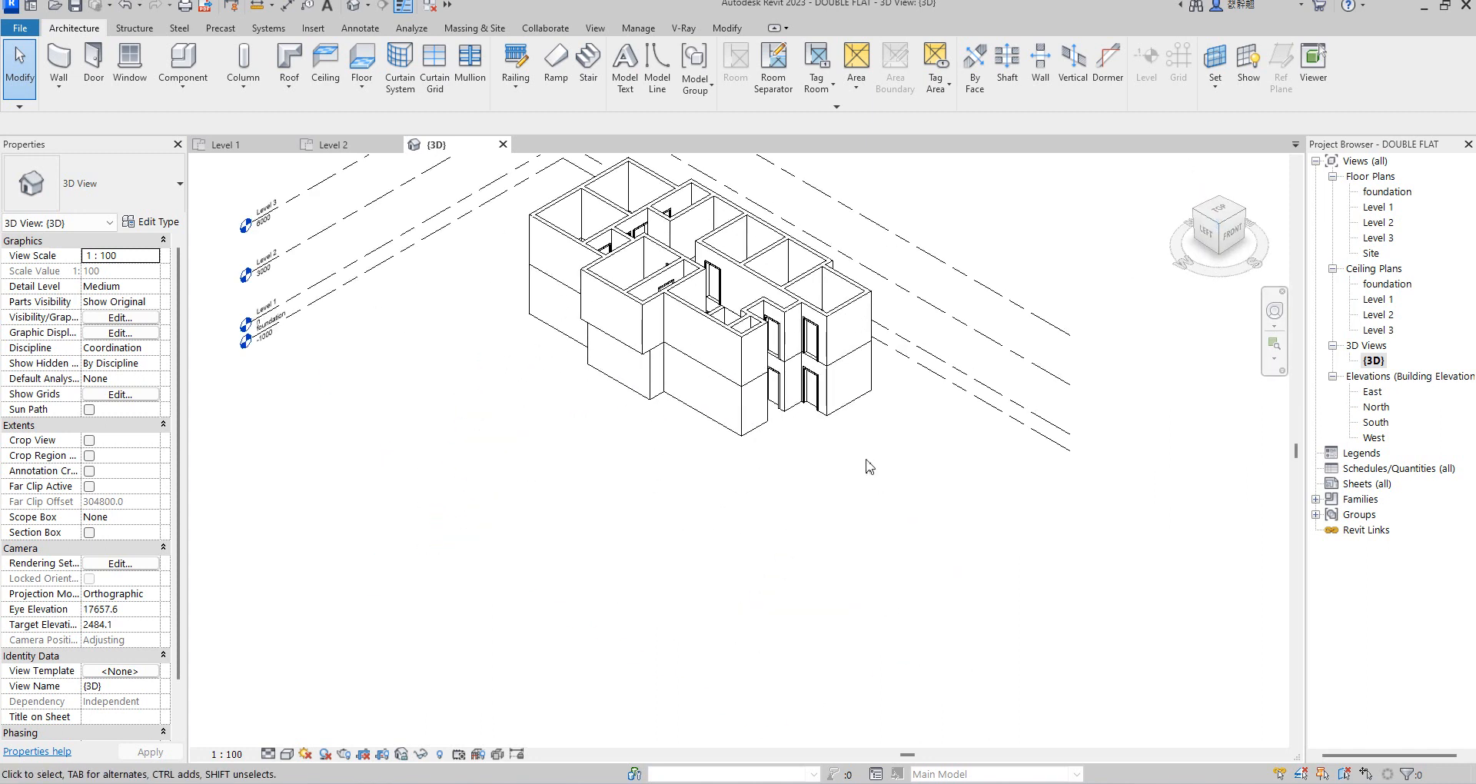
scroll(812, 374, "up", 2)
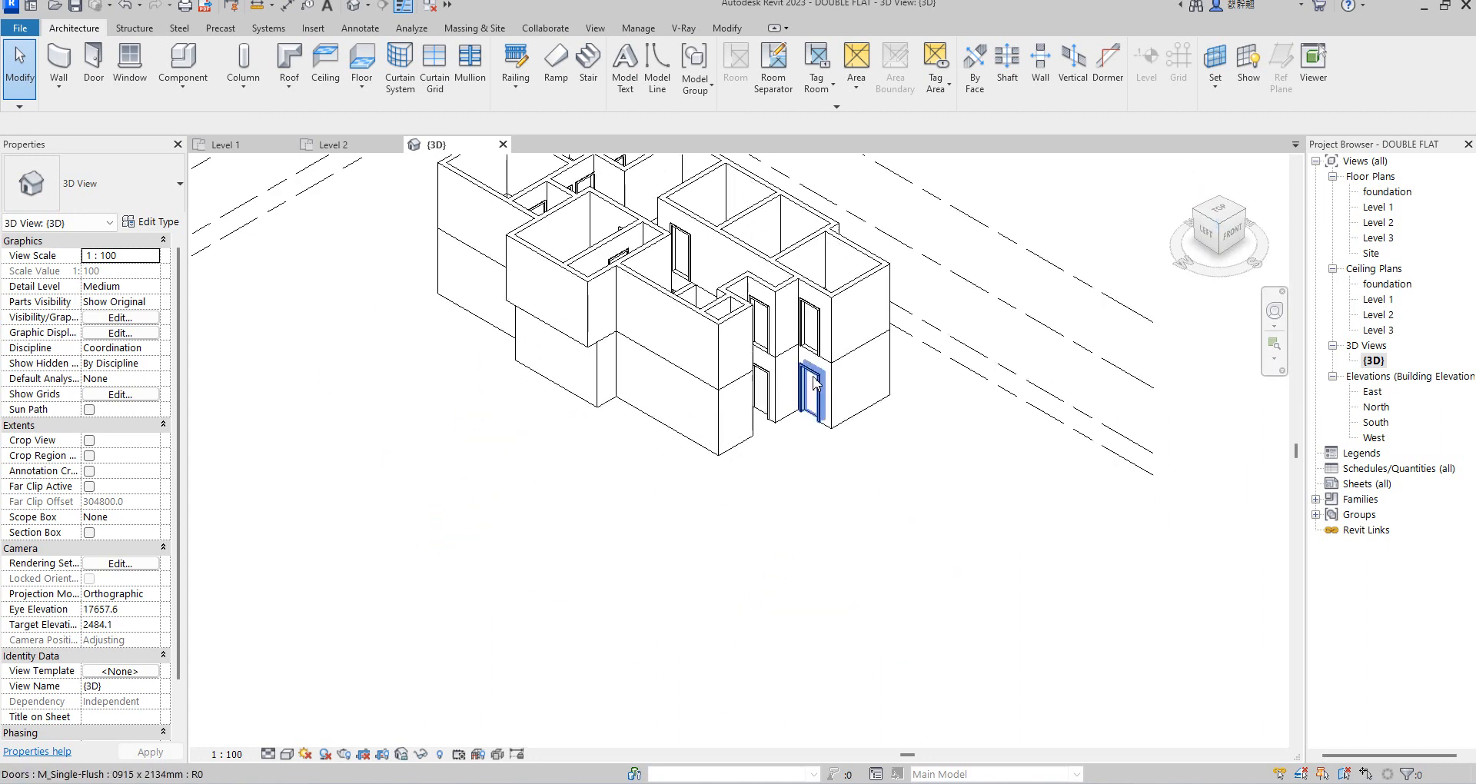
left_click(812, 325)
key("Escape")
scroll(807, 385, "up", 2)
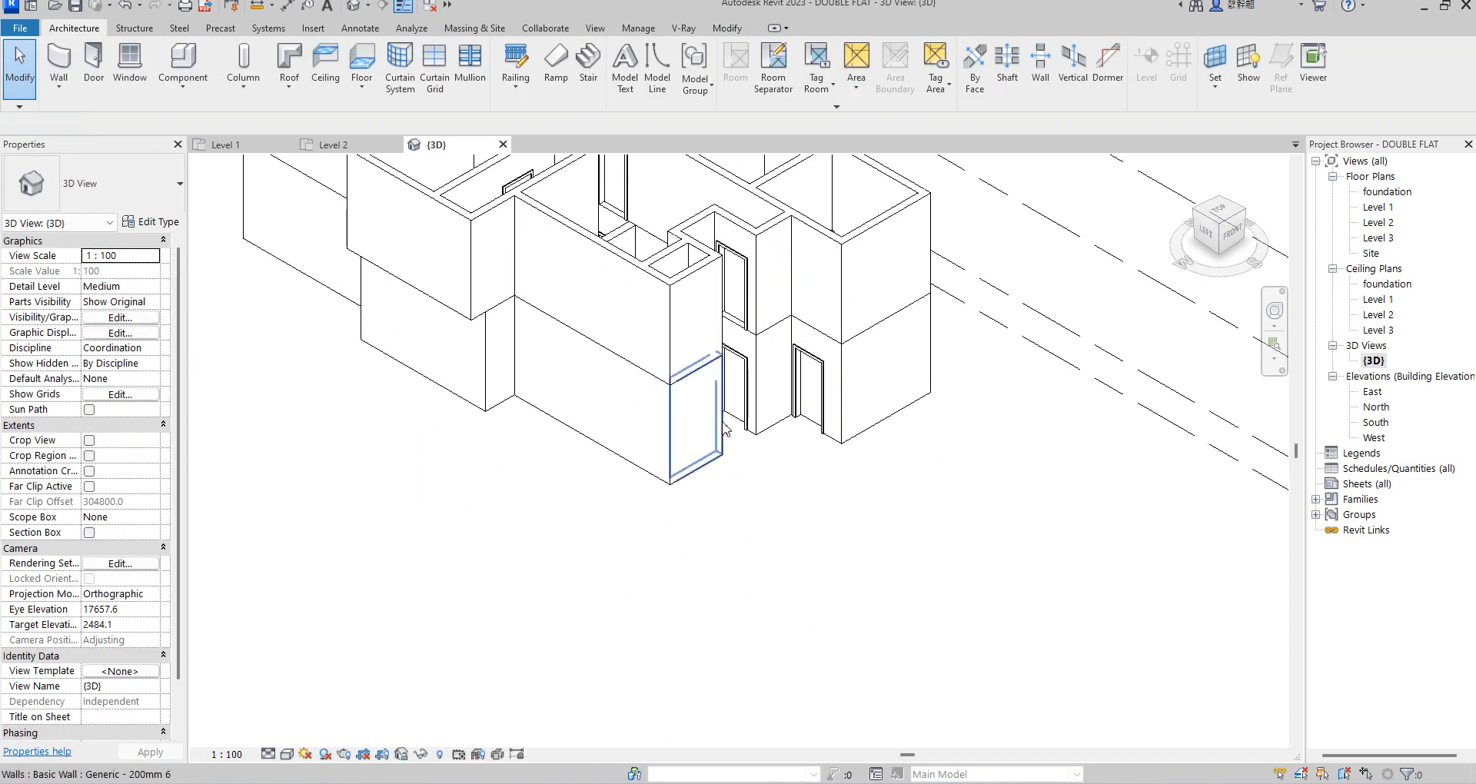
scroll(708, 317, "up", 2)
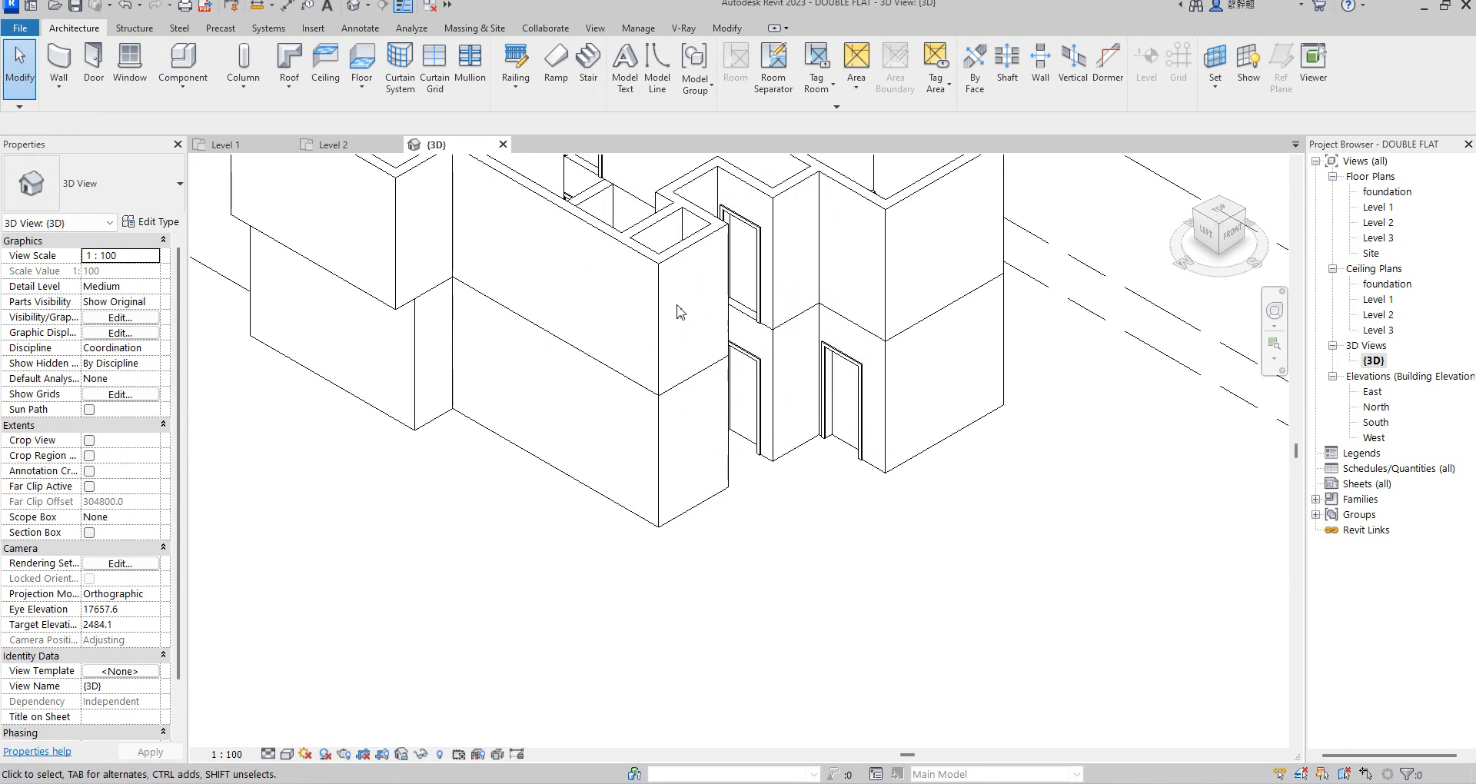
scroll(757, 324, "down", 2)
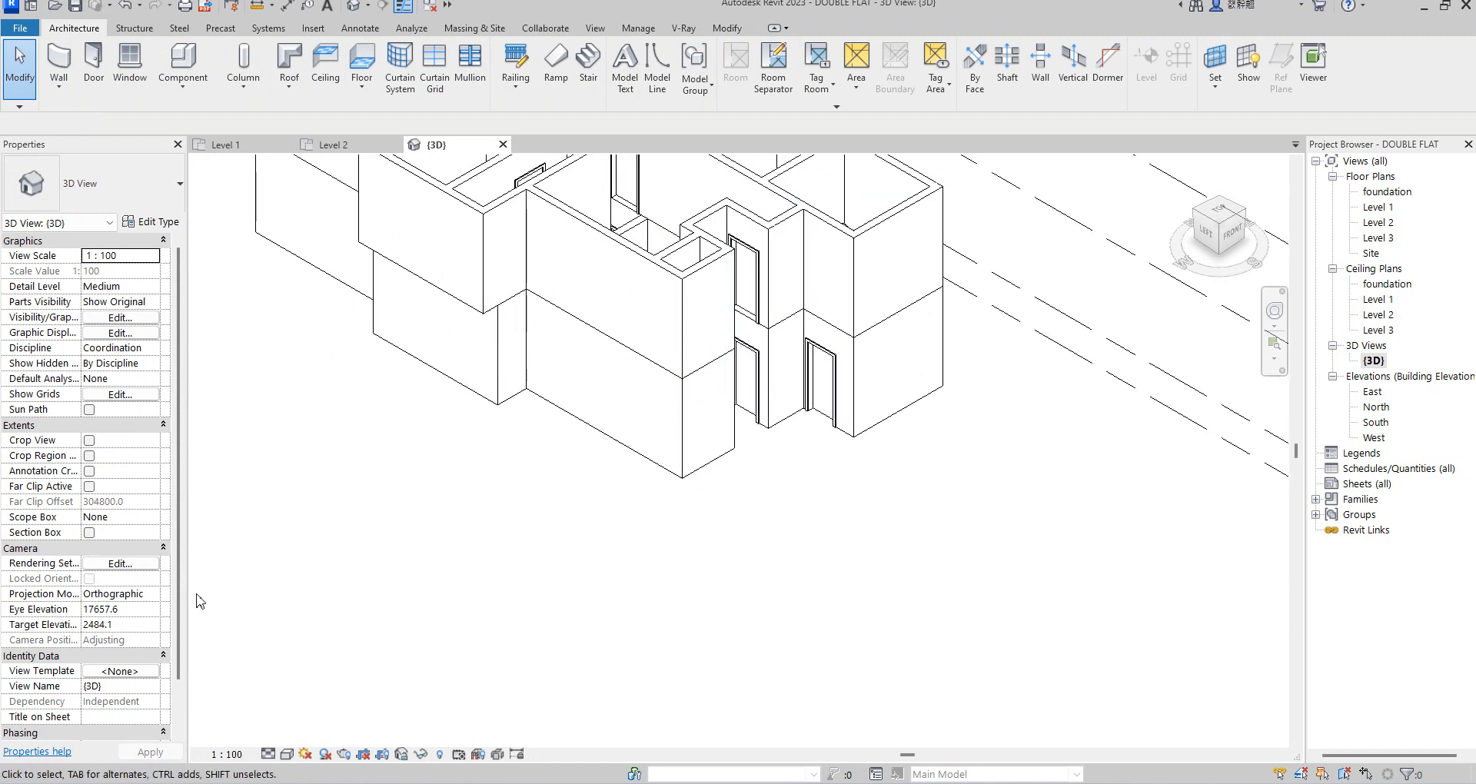
scroll(586, 495, "down", 2)
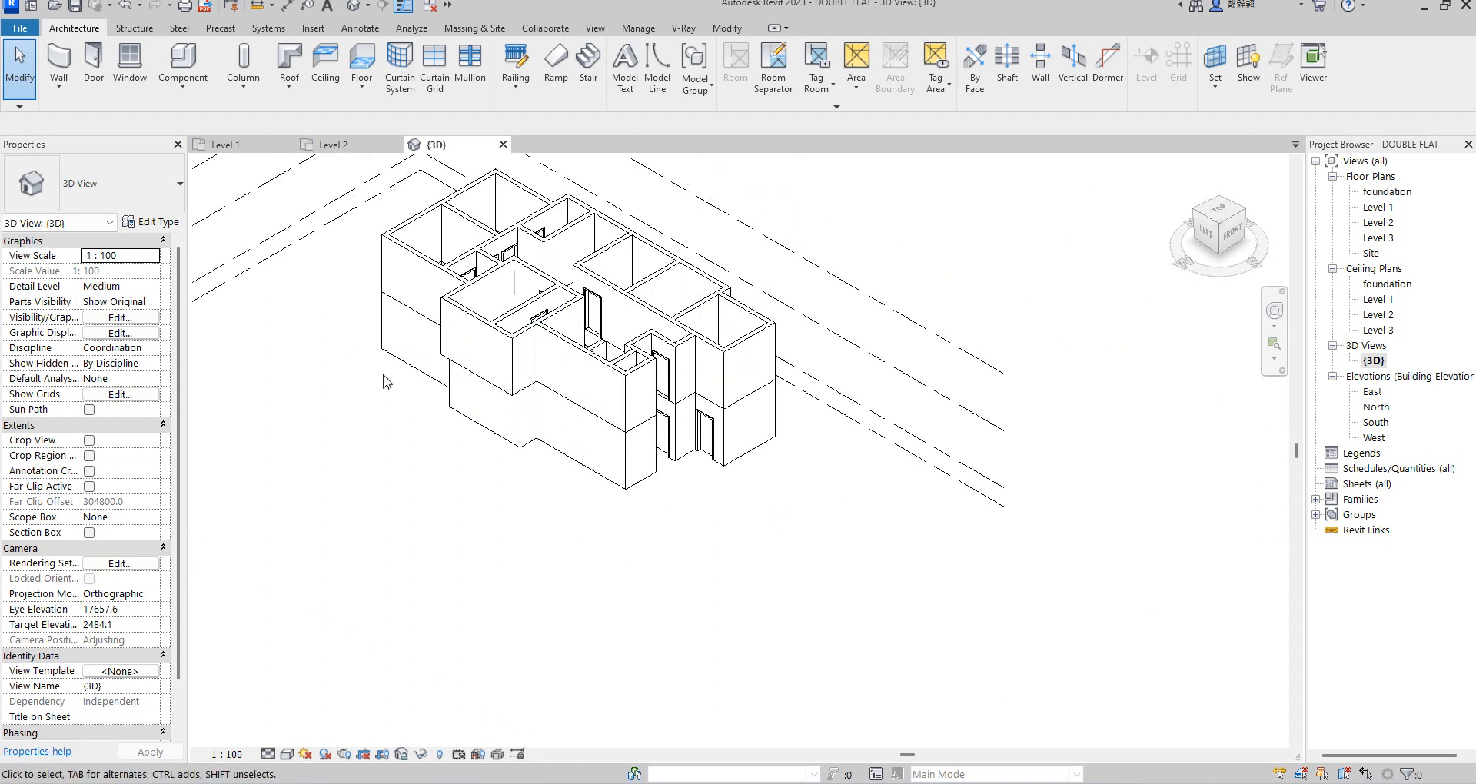
- Open the Level 1 floor plan
left_click(1387, 207)
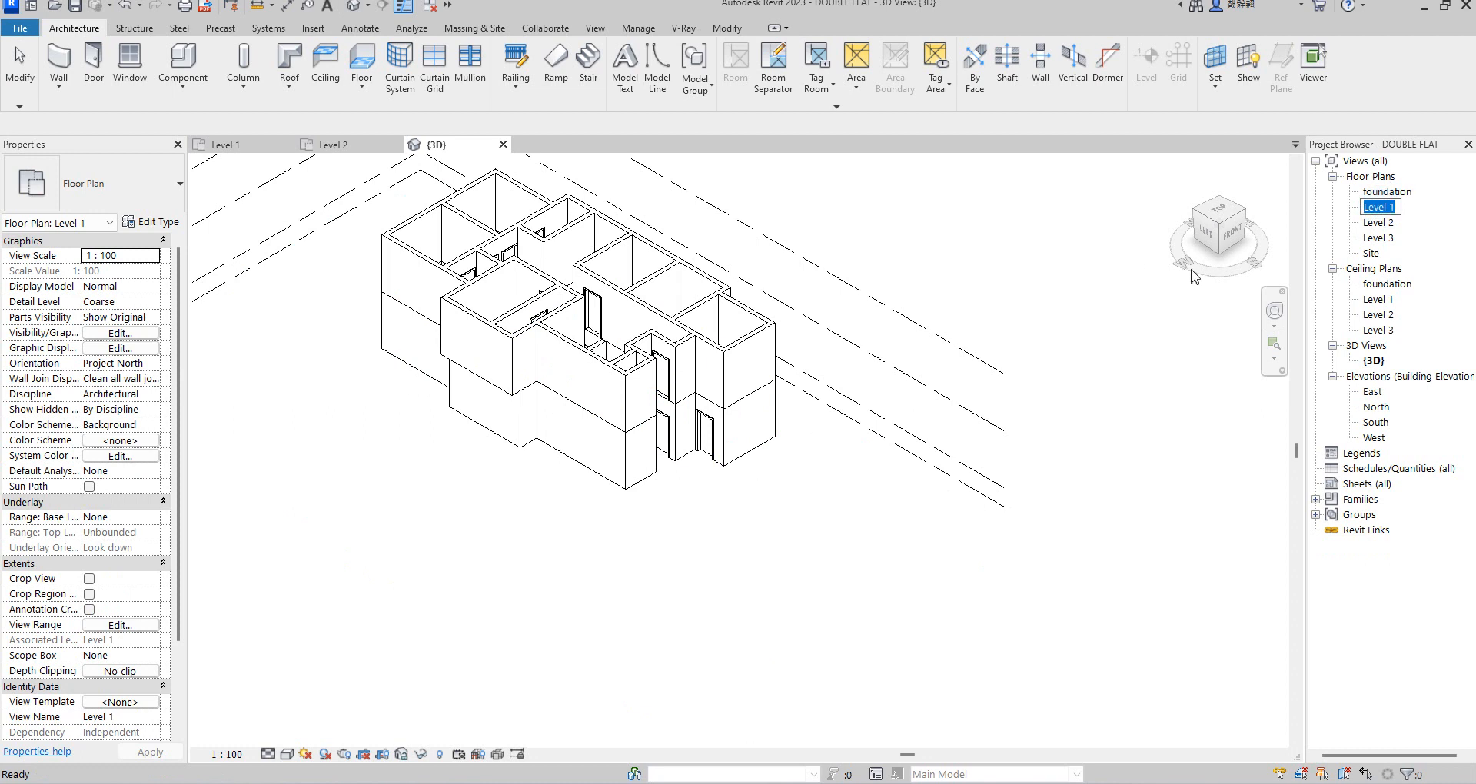
left_click(1109, 344)
double_click(1377, 207)
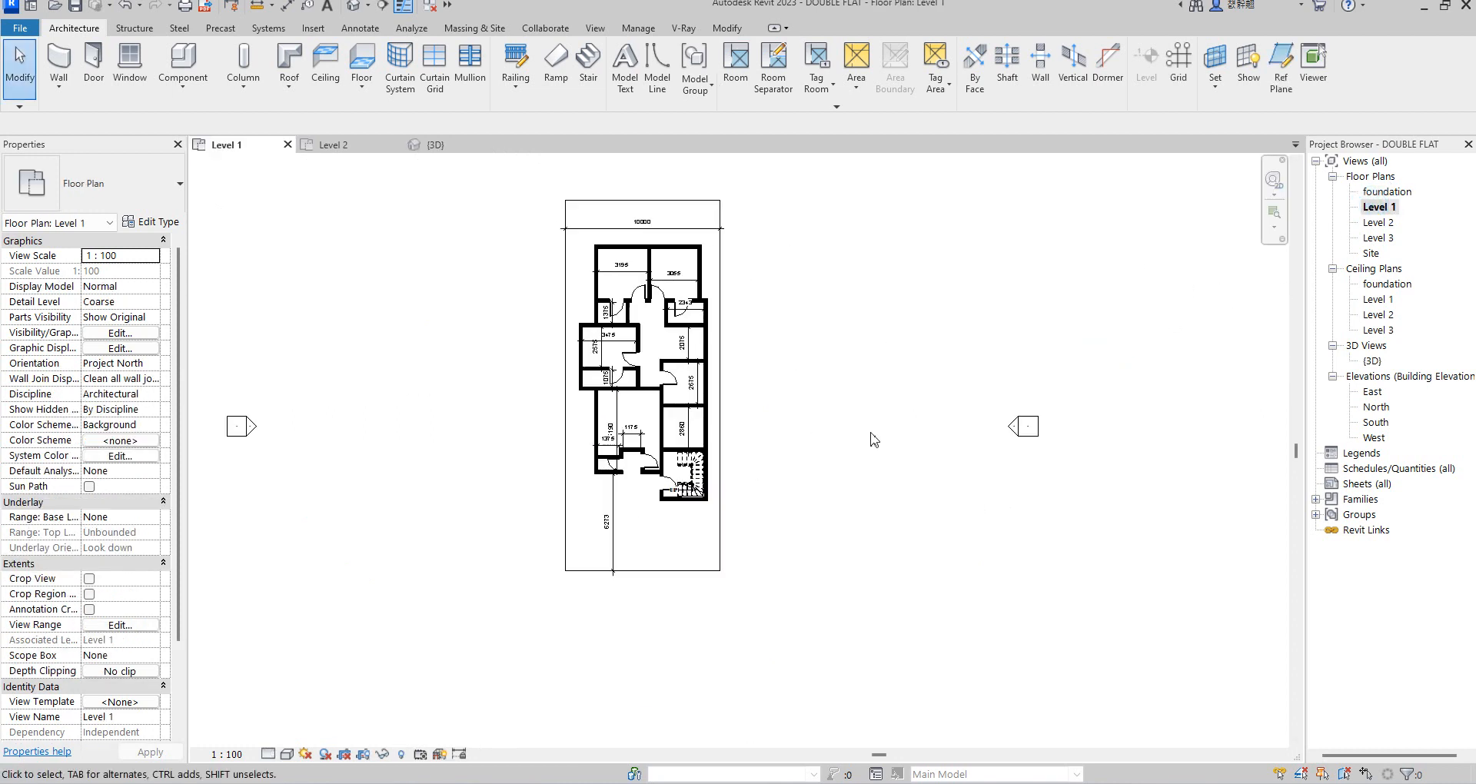
- Start an architectural floor of type tiles 5 with Pick Lines and outline the building's upper and right-hand outer walls
left_click(361, 83)
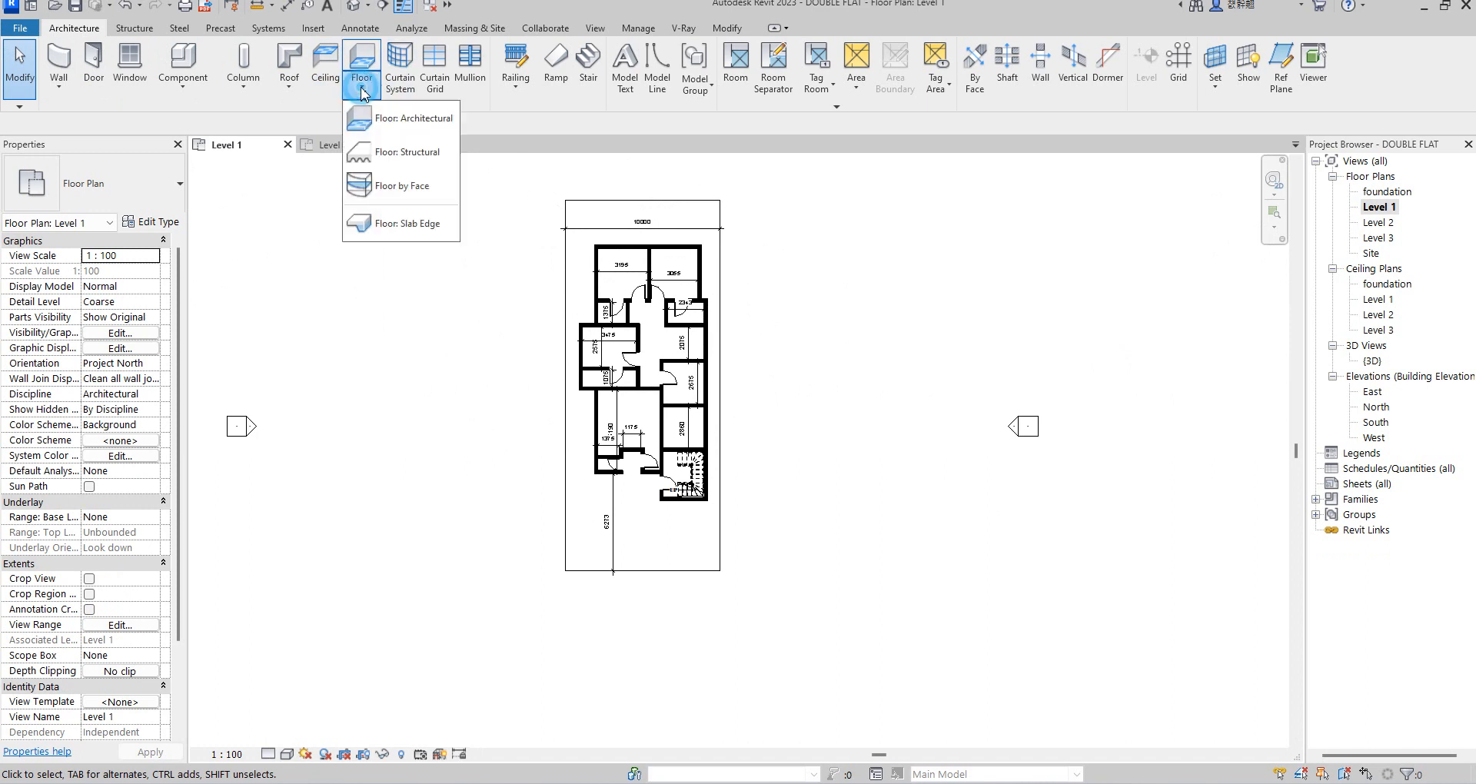
left_click(408, 122)
left_click(893, 92)
left_click(842, 90)
scroll(599, 246, "up", 2)
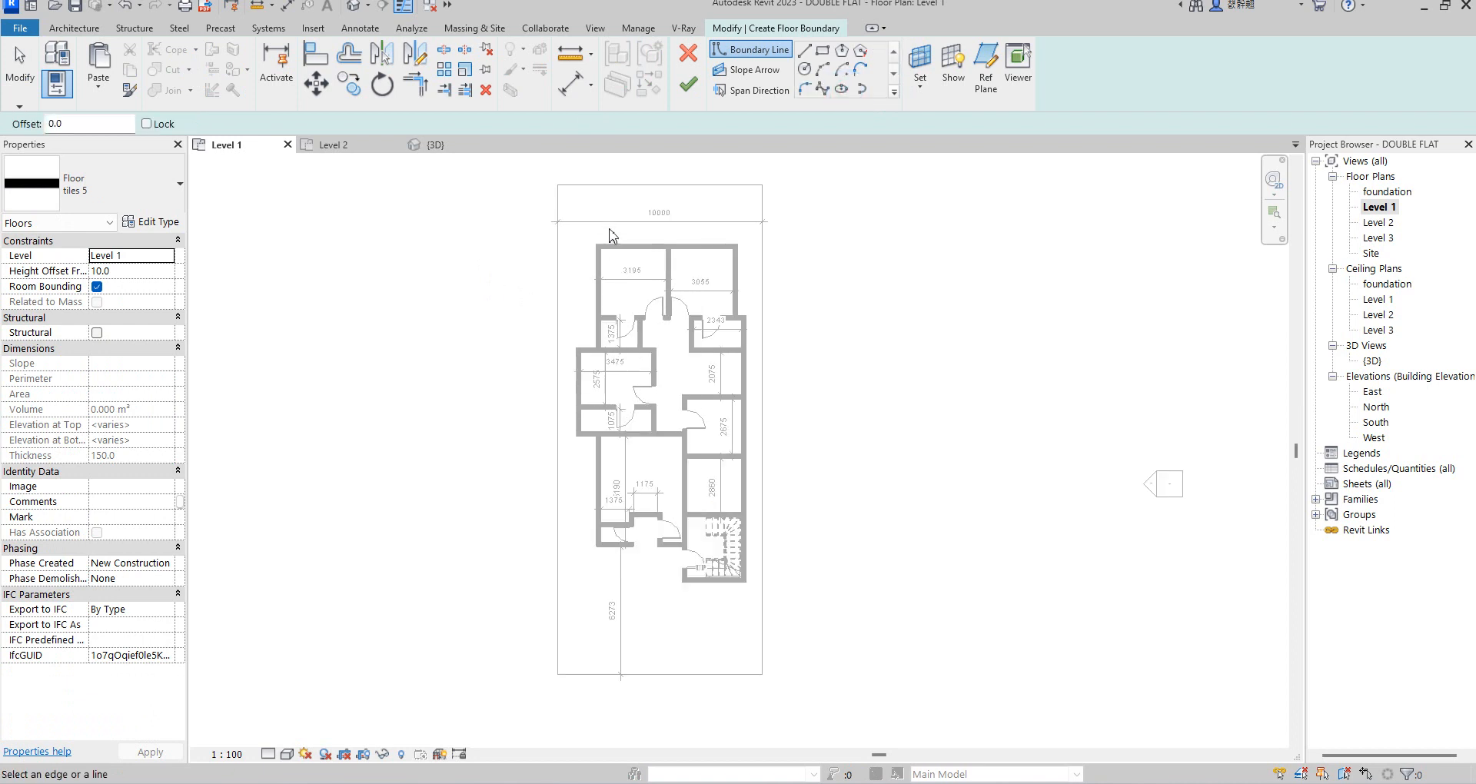
left_click(615, 245)
left_click(740, 275)
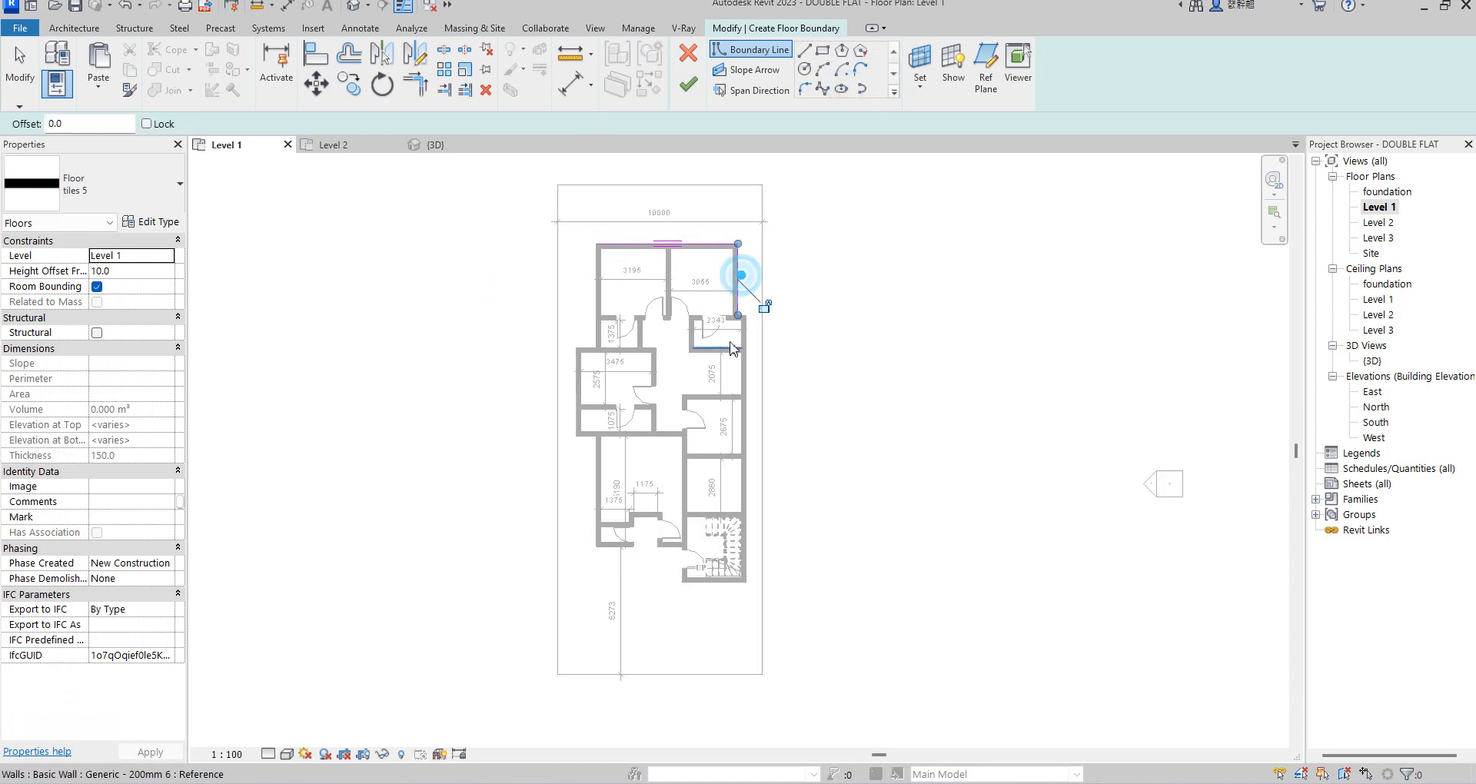
scroll(751, 316, "up", 4)
left_click(743, 326)
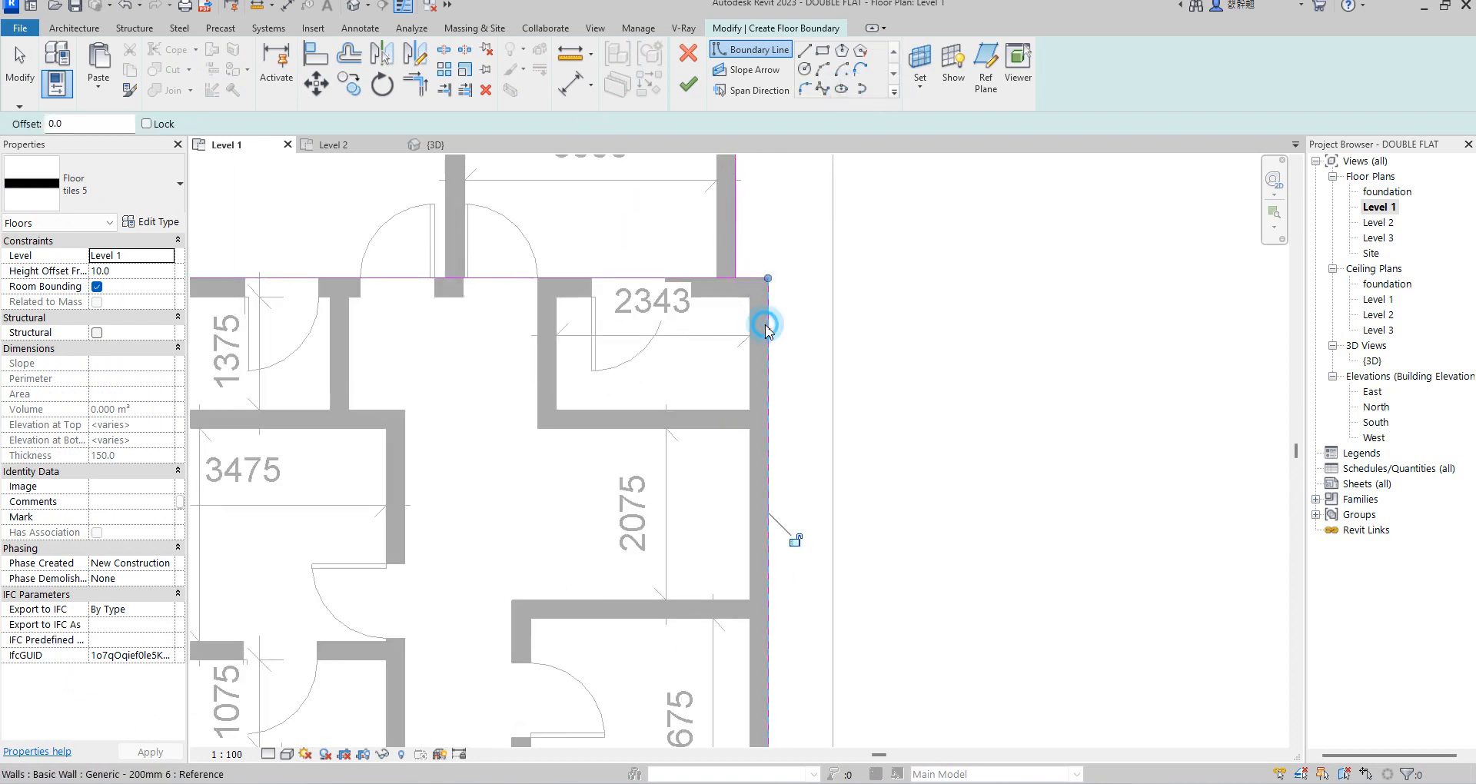
- Add floor boundary lines along the outer edges of the stairwell, entrance wall, left living-area walls and projecting left bedroom
scroll(766, 329, "down", 5)
scroll(749, 680, "up", 4)
left_click(743, 677)
left_click(630, 650)
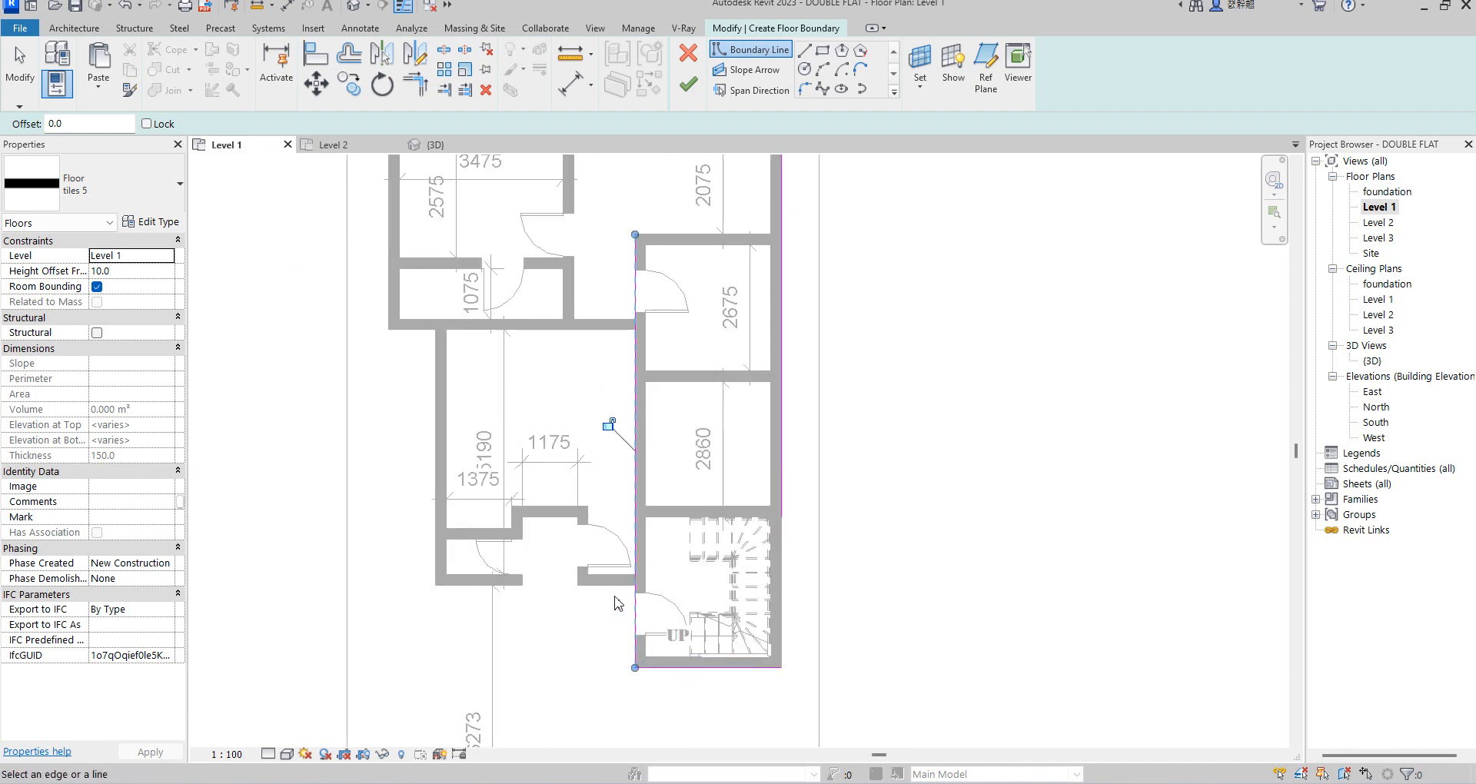
left_click(615, 587)
left_click(435, 513)
left_click(462, 328)
left_click(390, 305)
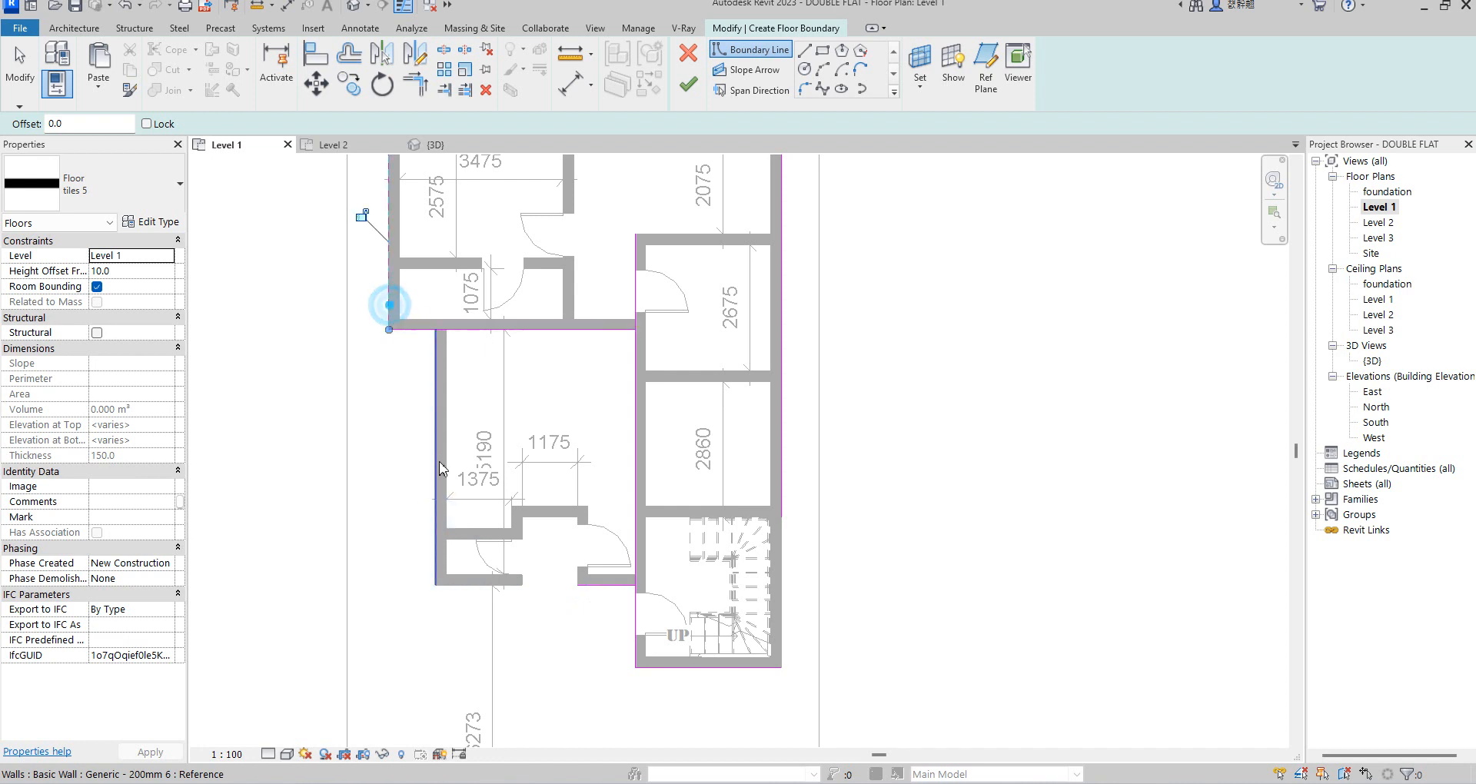
- Draw a straight boundary line along the projecting left bedroom's upper wall, from its outer corner to the main left wall
scroll(440, 468, "down", 3)
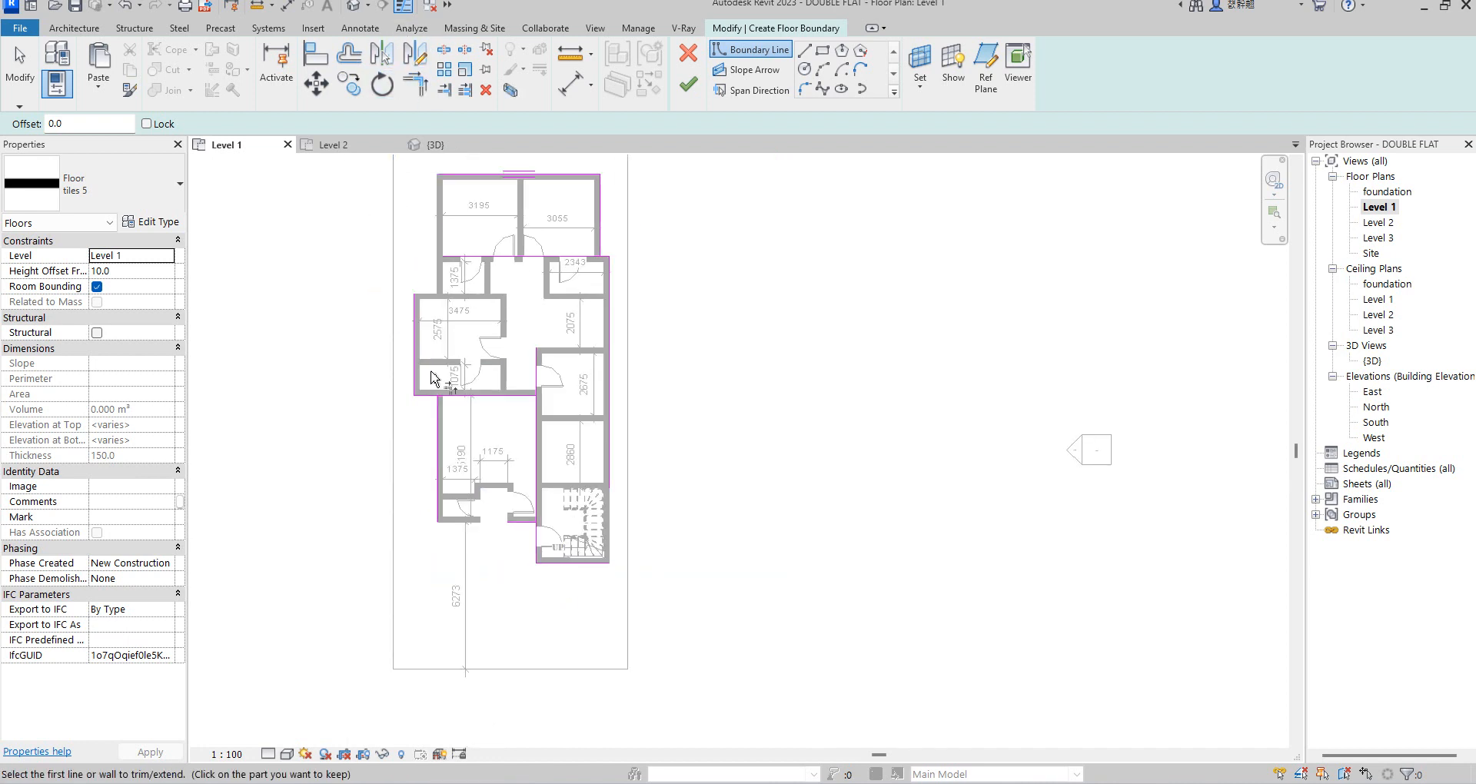
key("t")
key("r")
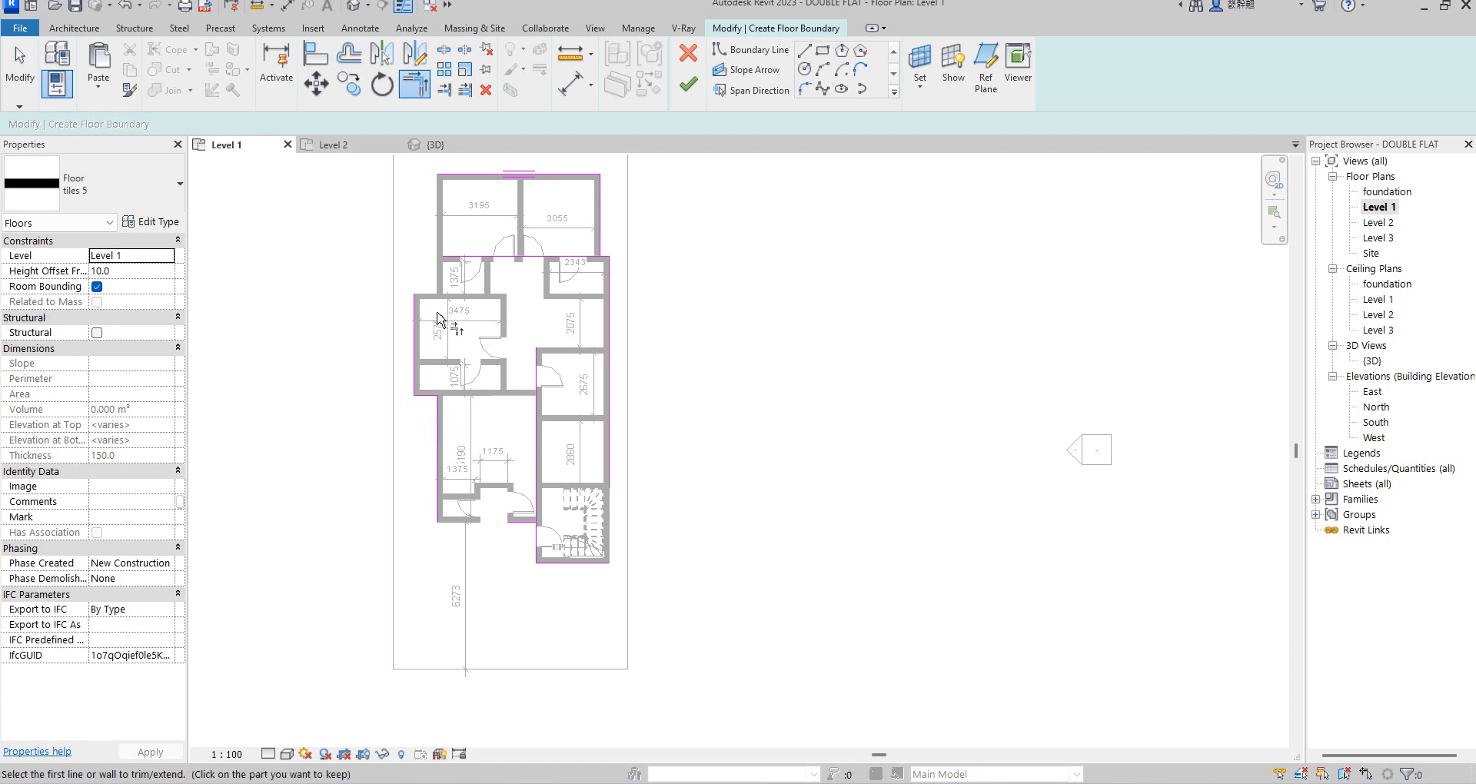
left_click(804, 52)
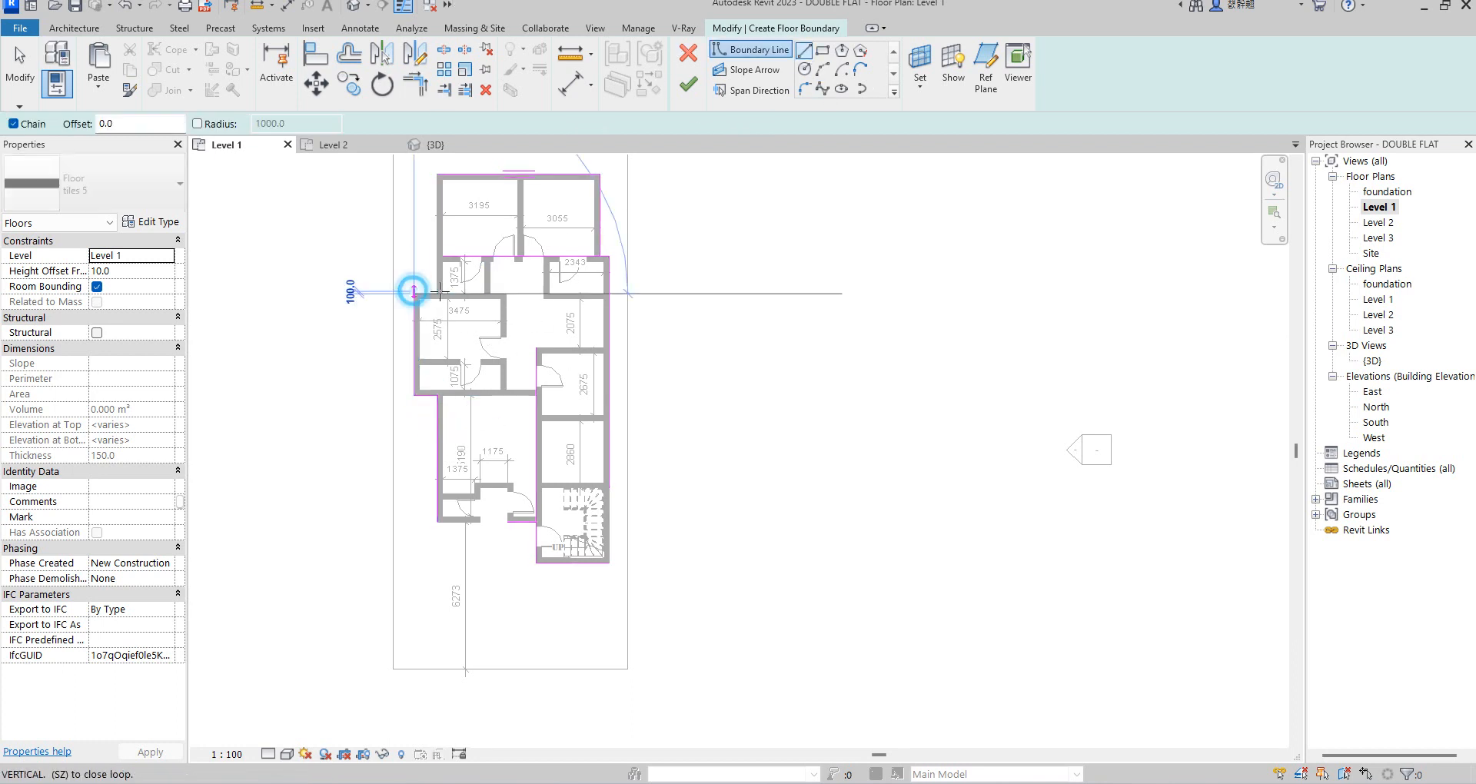
left_click(437, 294)
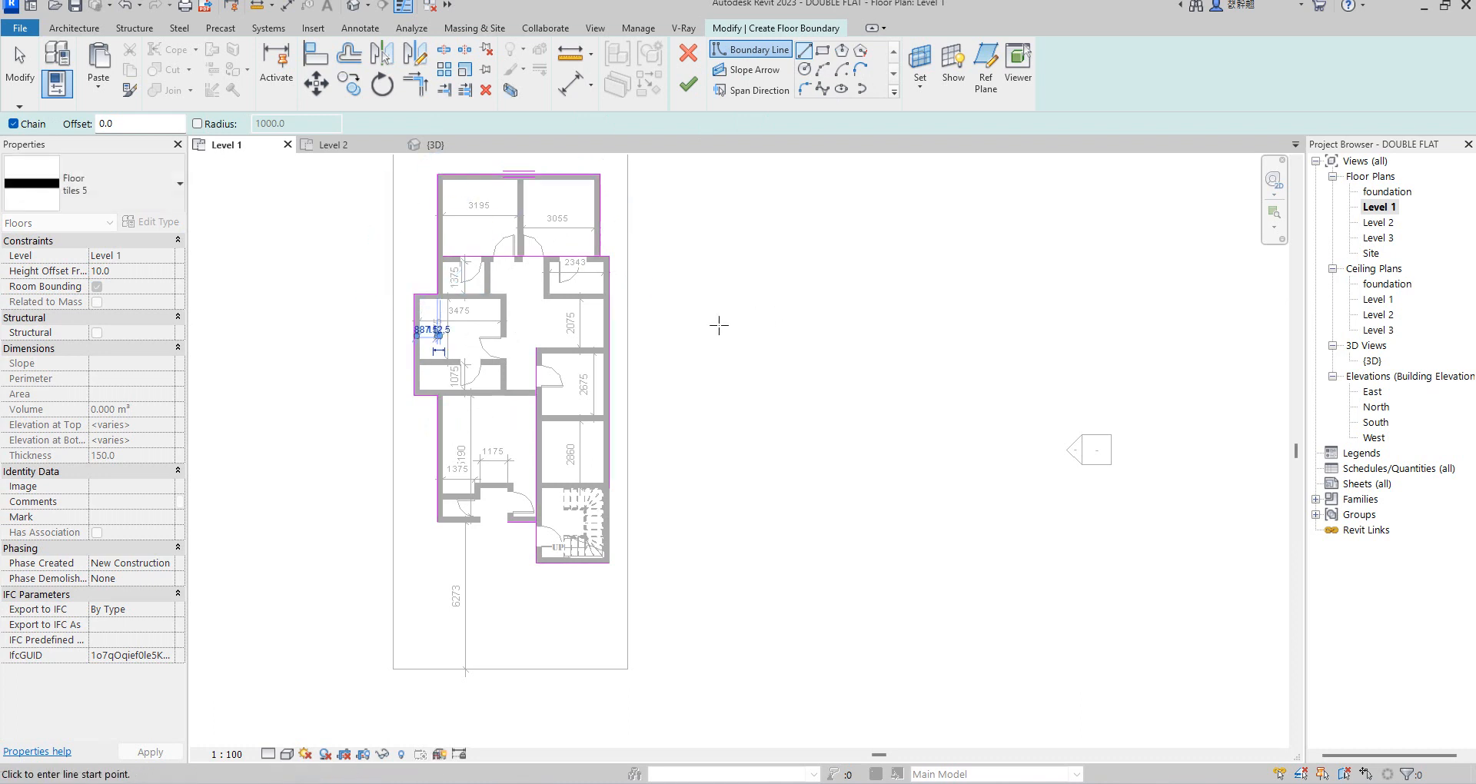
- Trim the entrance wall's boundary line and the left outer wall's boundary line to meet at a corner
scroll(666, 280, "up", 2)
left_click(414, 85)
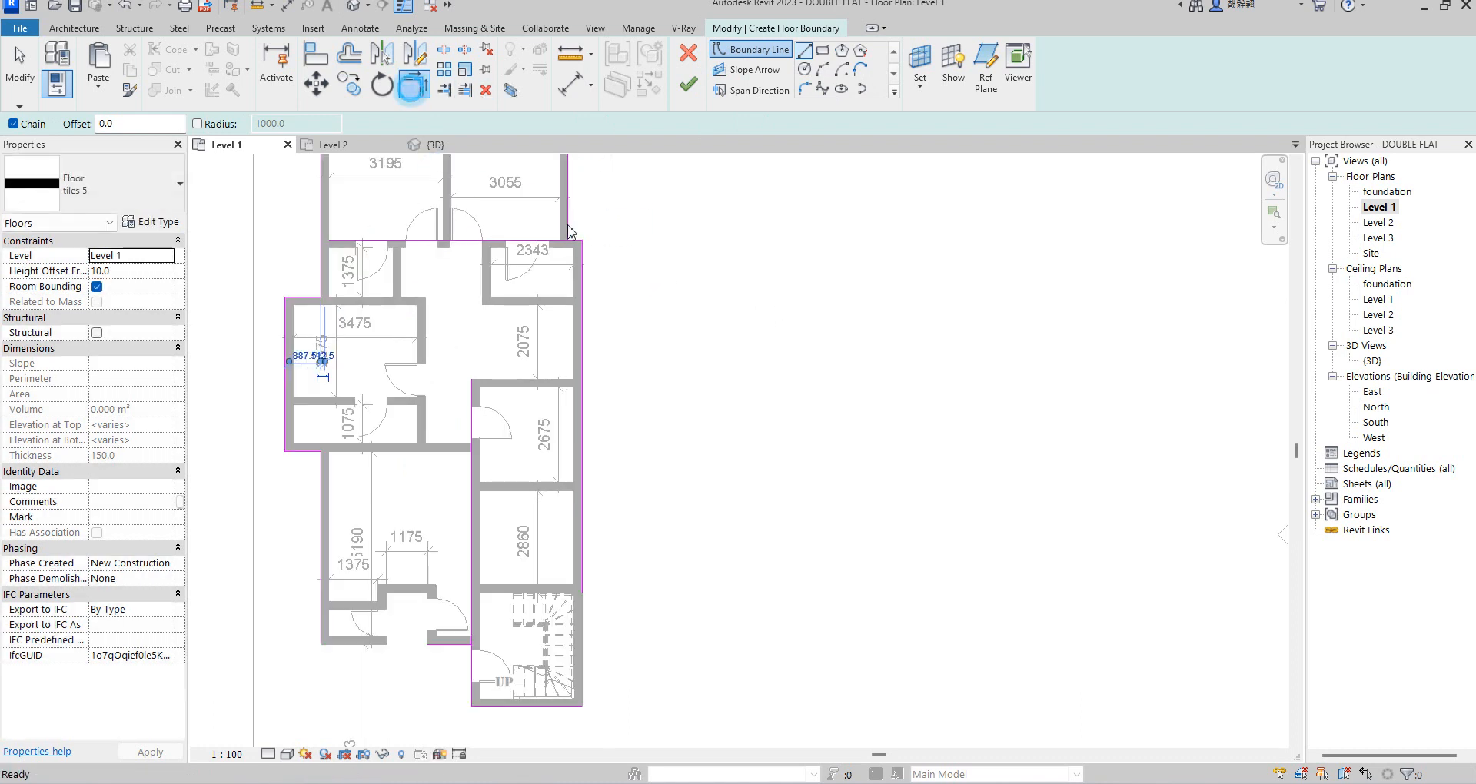
scroll(650, 481, "down", 3)
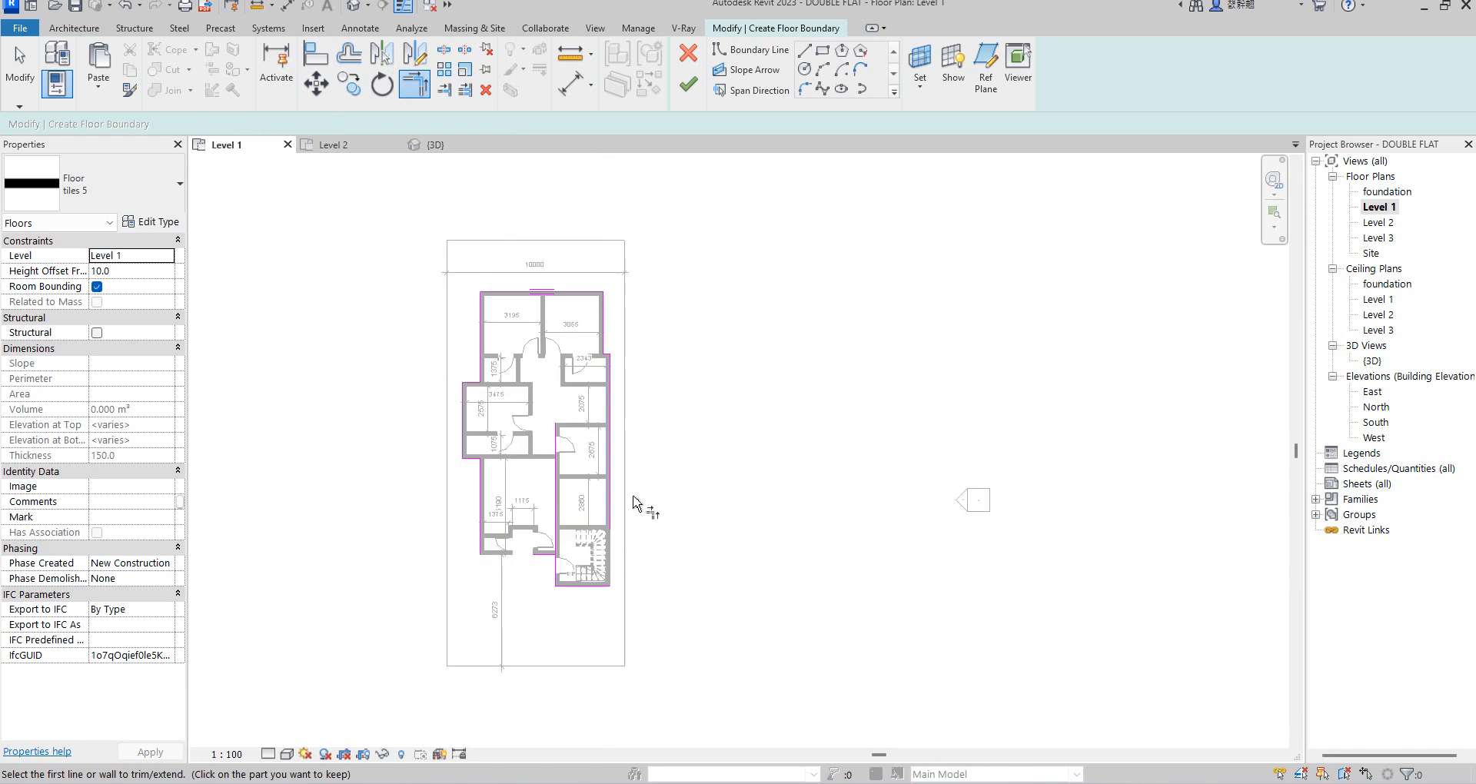
scroll(593, 594, "up", 2)
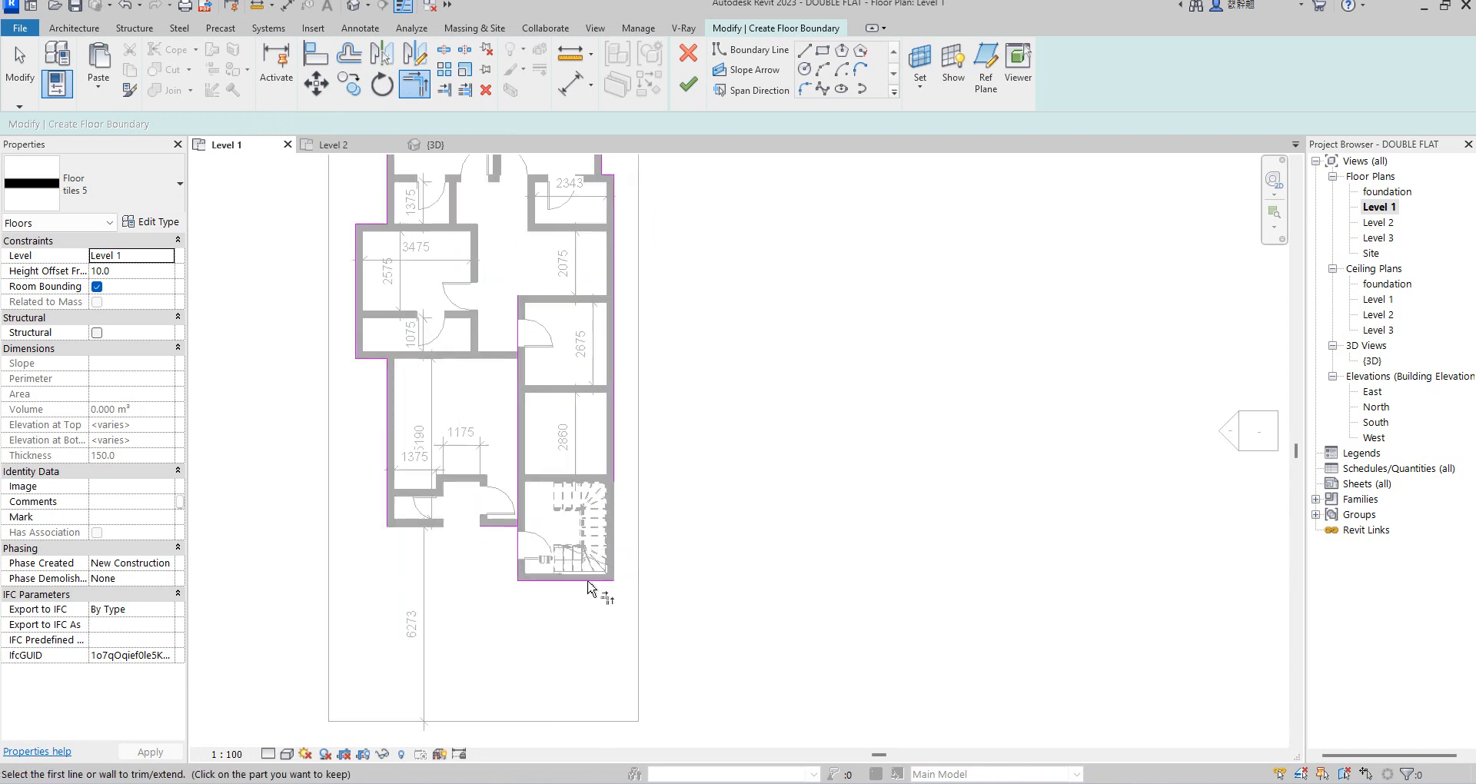
left_click(501, 527)
left_click(390, 488)
scroll(659, 518, "down", 3)
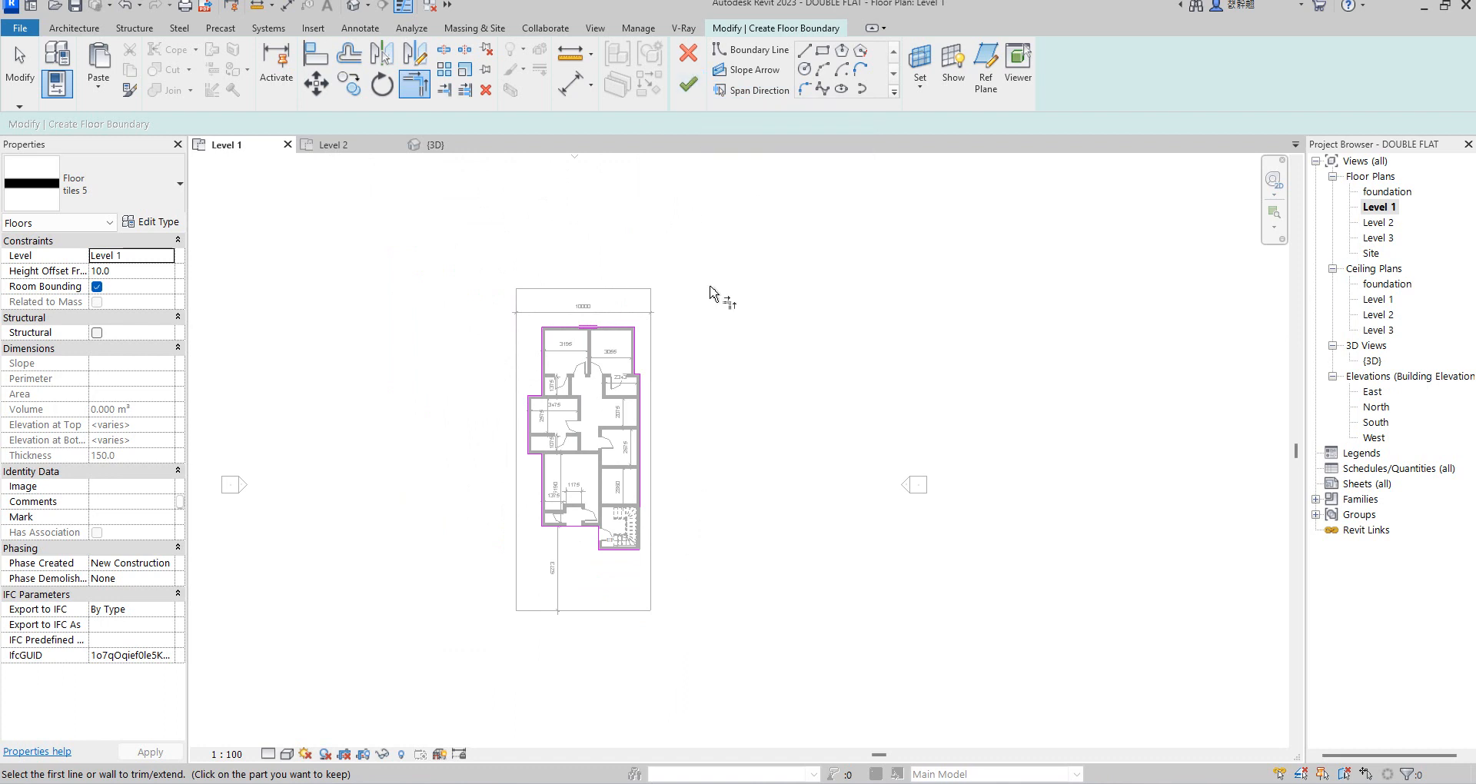
- Join the stairwell's bottom and right boundary lines at their corner to close the loop, and finish the Level 1 floor
left_click(688, 85)
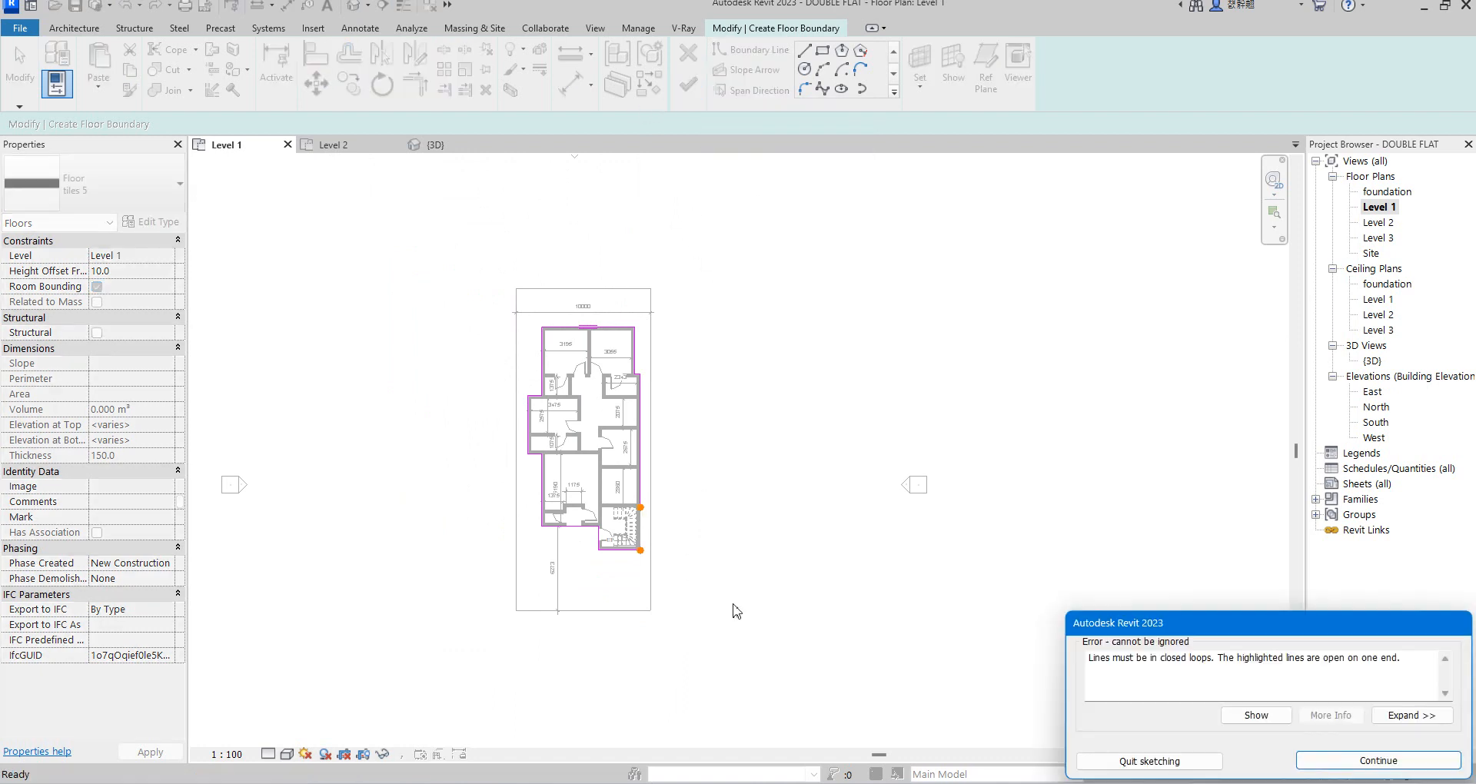
left_click(1305, 761)
left_click(637, 549)
left_click(638, 482)
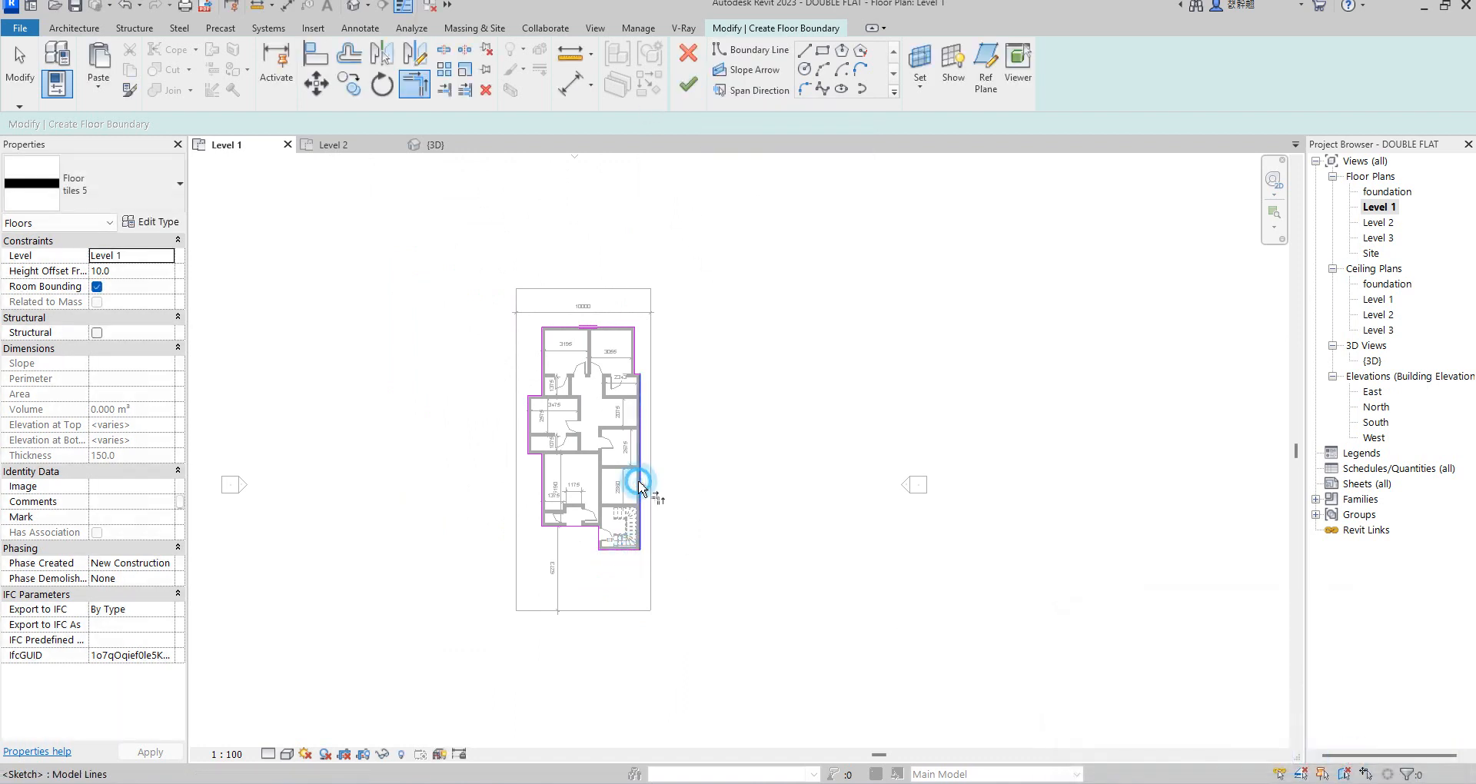
left_click(688, 85)
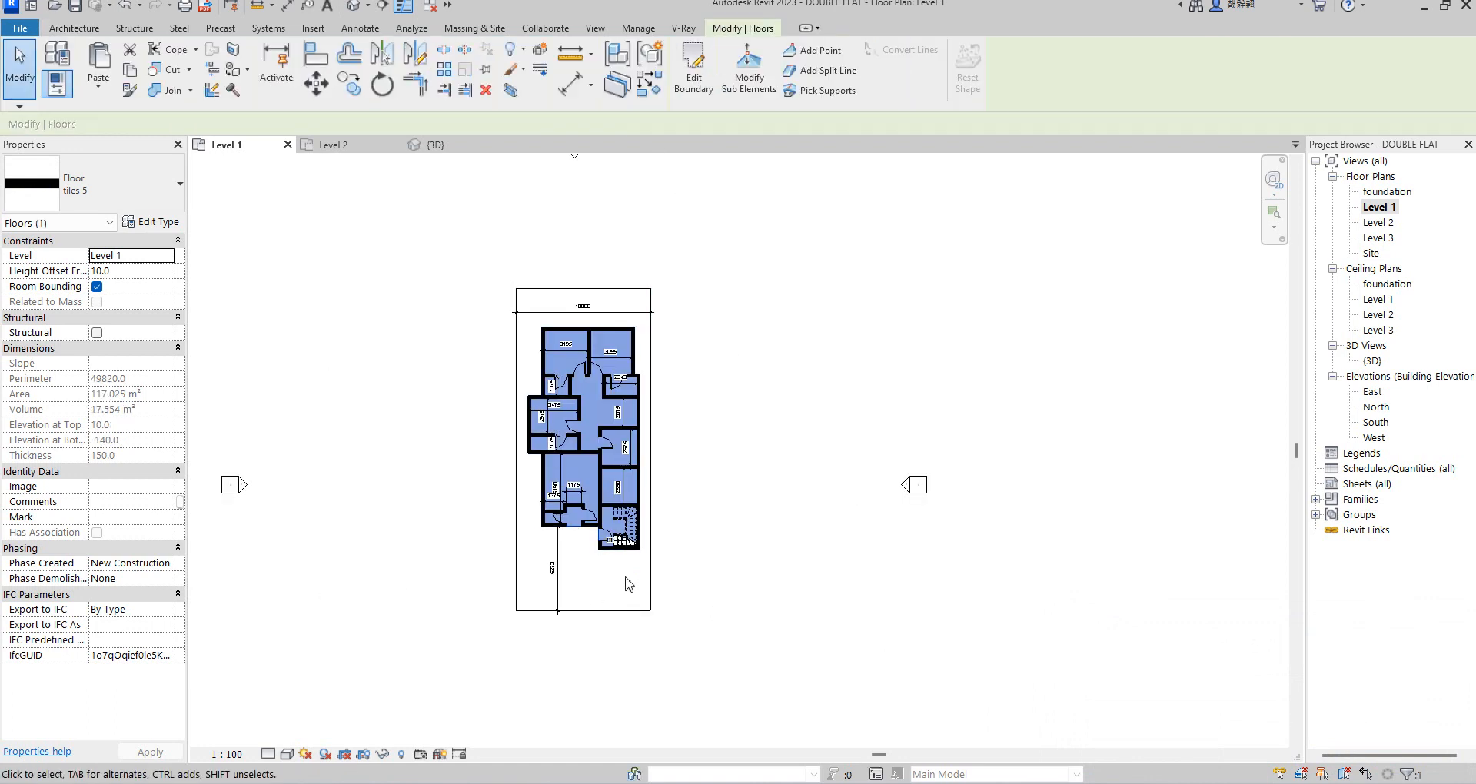
scroll(625, 584, "up", 2)
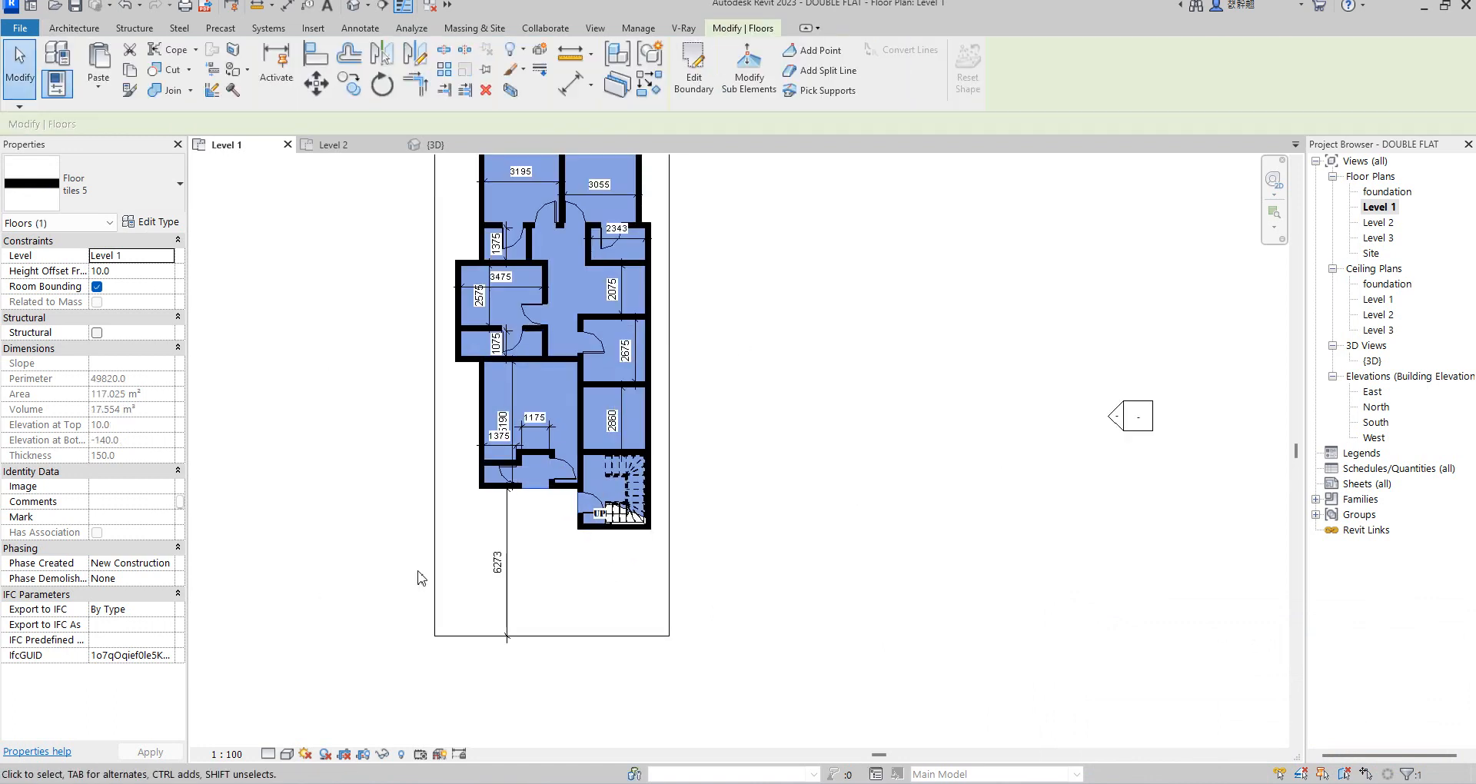
double_click(1378, 222)
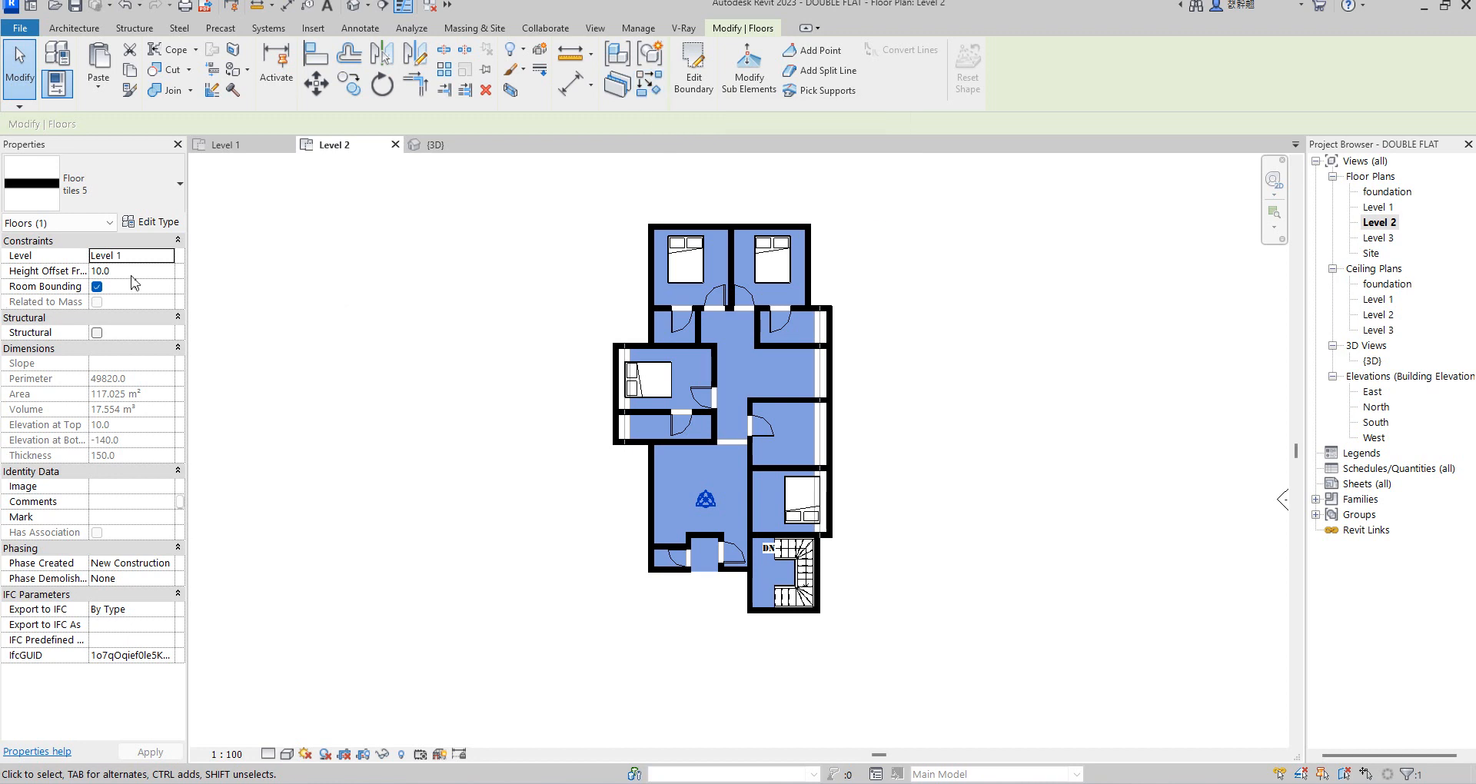
double_click(1380, 207)
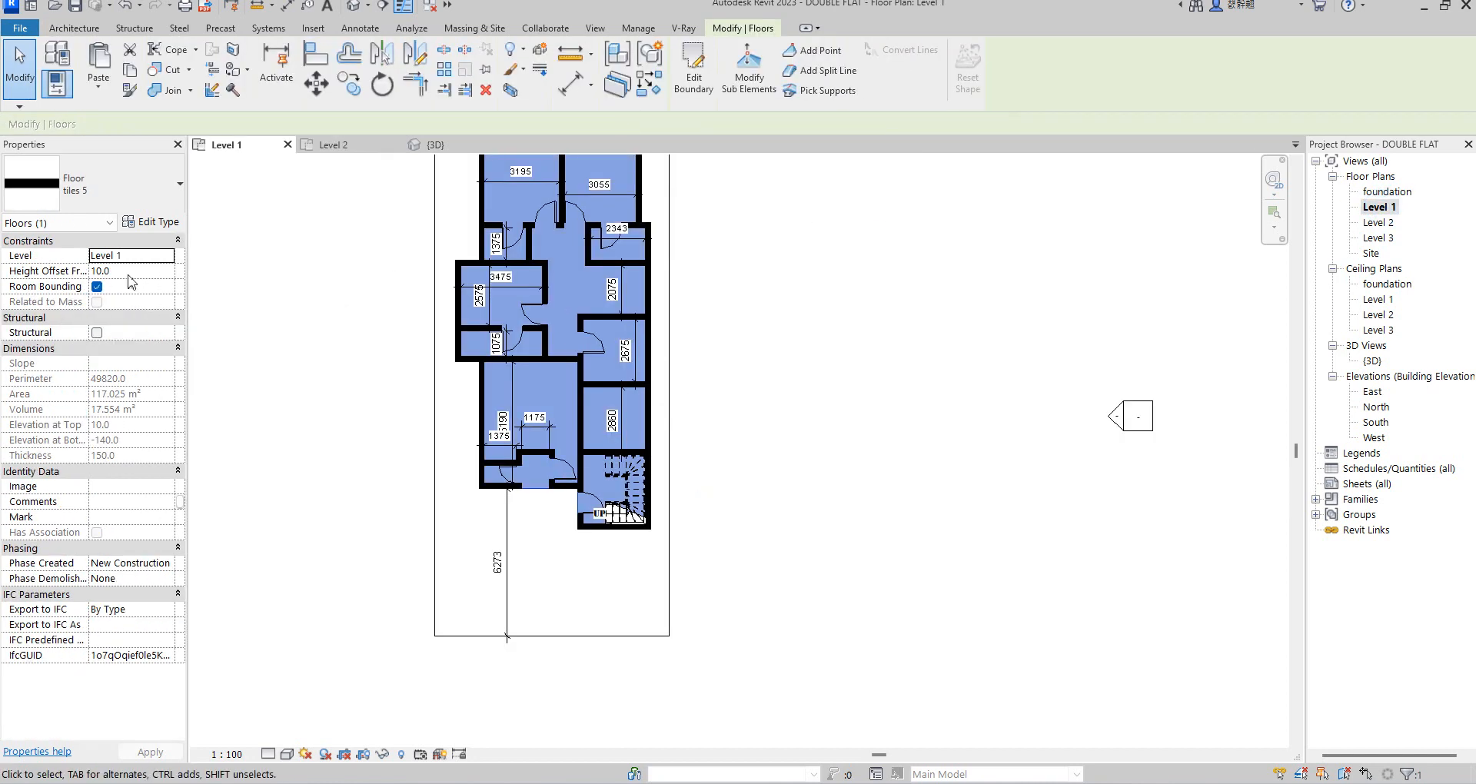
left_click(130, 272)
- In the 3D view, set the Level 1 tiled floor's height offset from its level to 0
double_click(1372, 360)
scroll(759, 496, "up", 10)
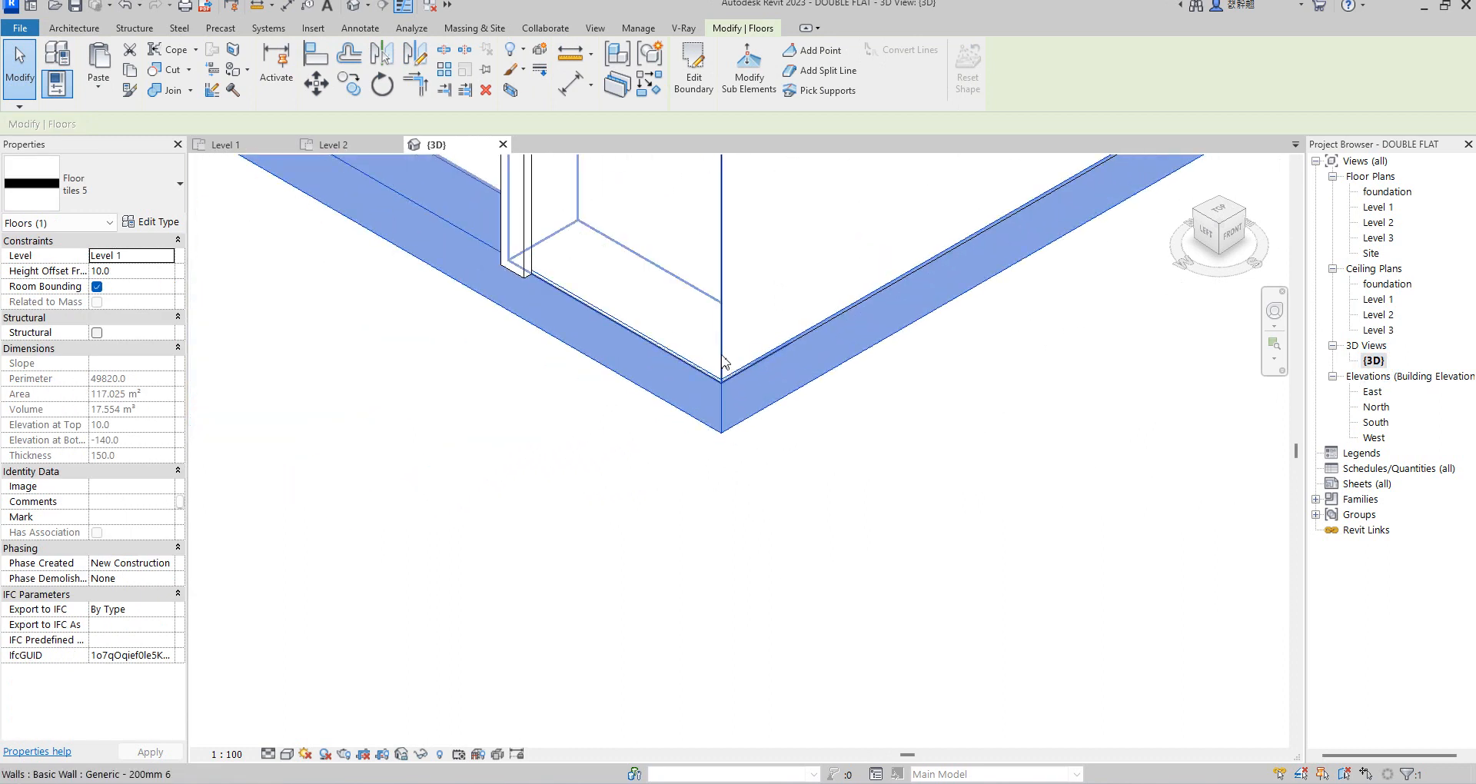
left_click(827, 600)
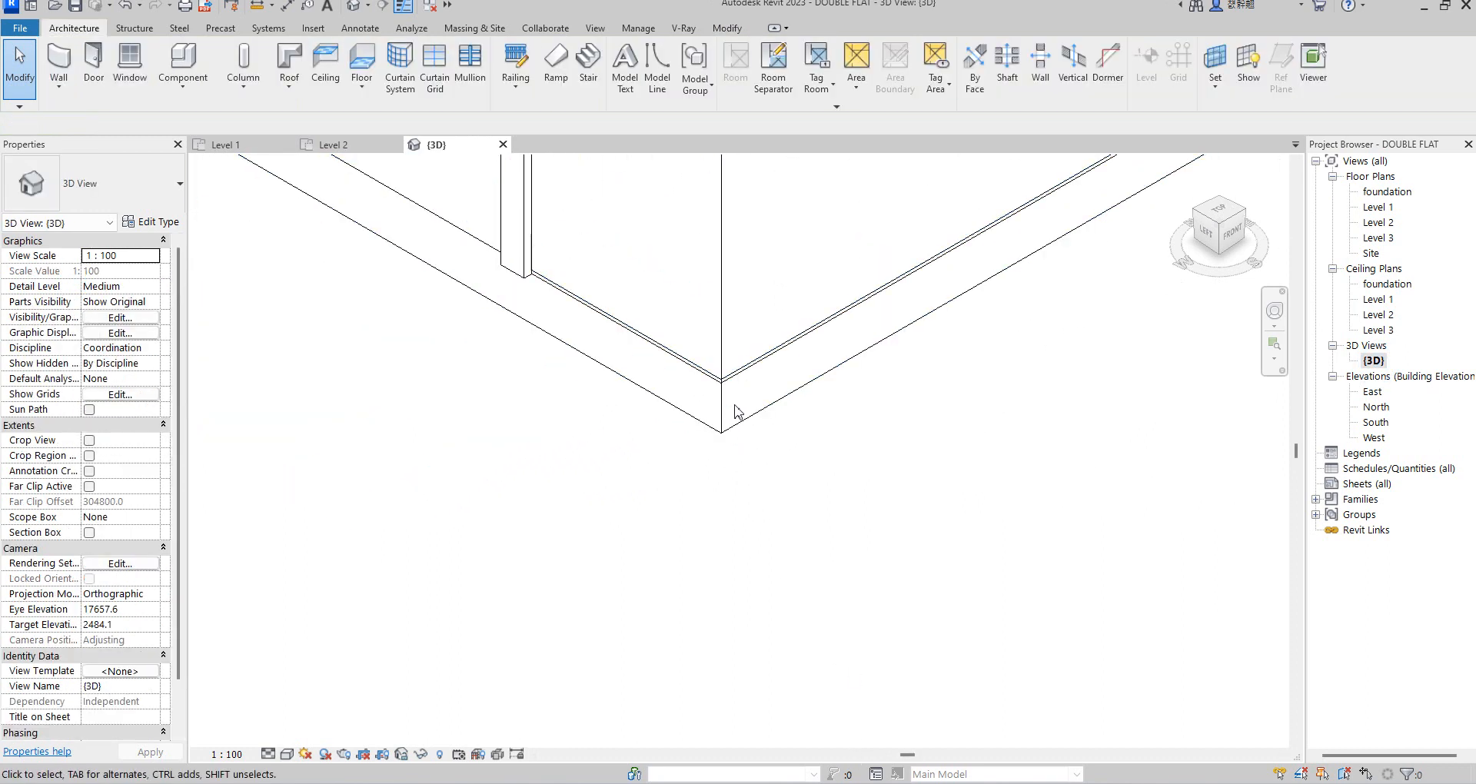
left_click(737, 421)
left_click(136, 276)
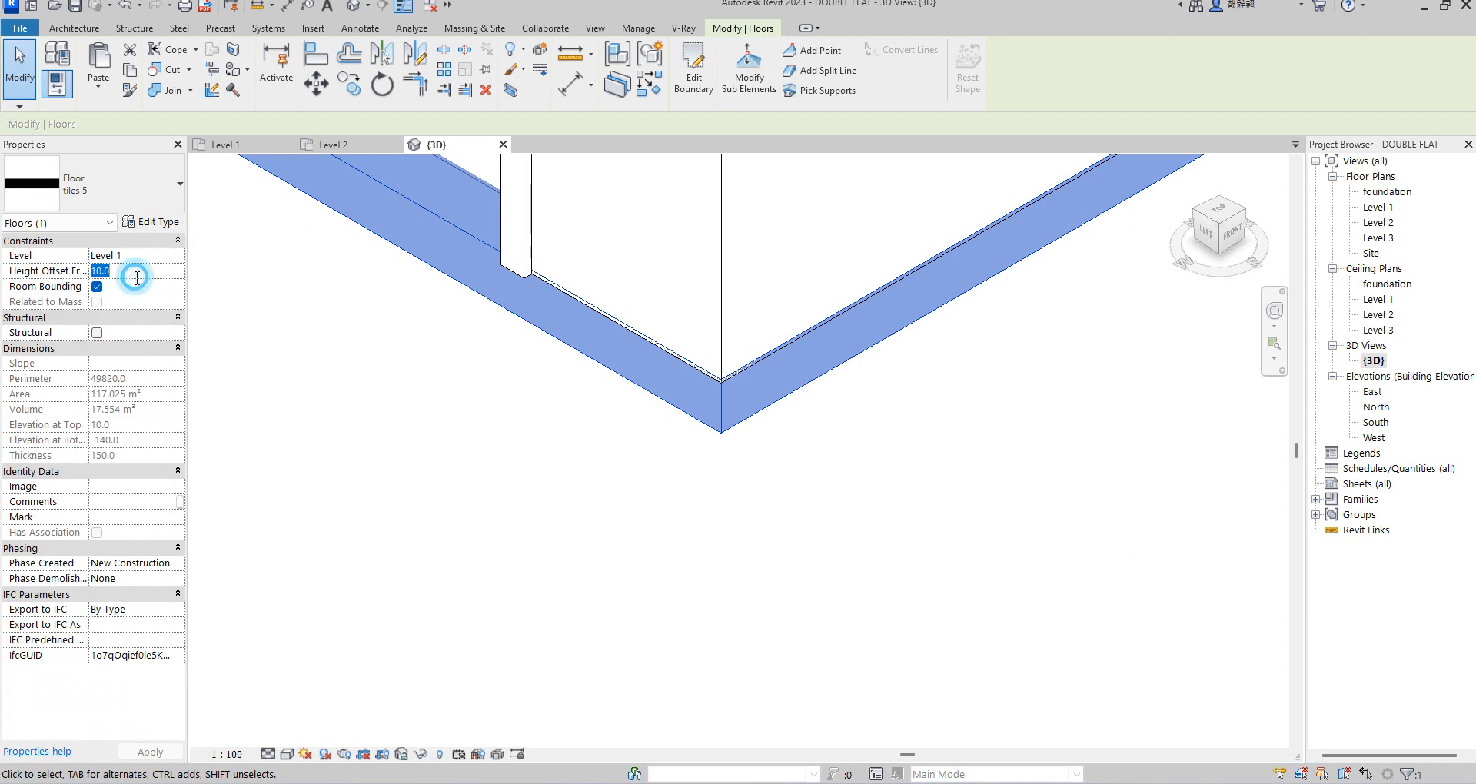
key("Return")
left_click(621, 563)
scroll(692, 581, "down", 3)
scroll(751, 553, "down", 2)
scroll(774, 520, "up", 4)
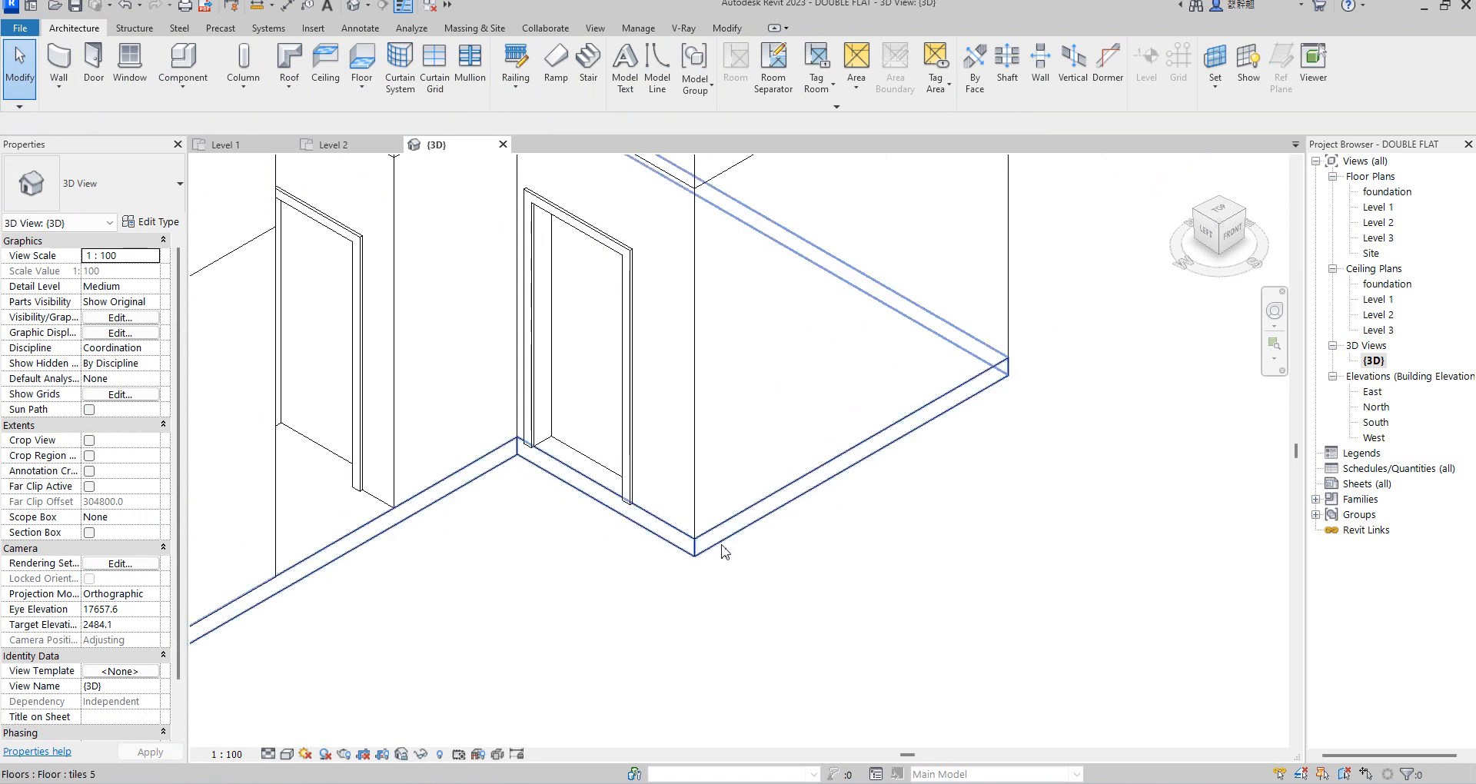
scroll(723, 550, "down", 4)
double_click(1372, 223)
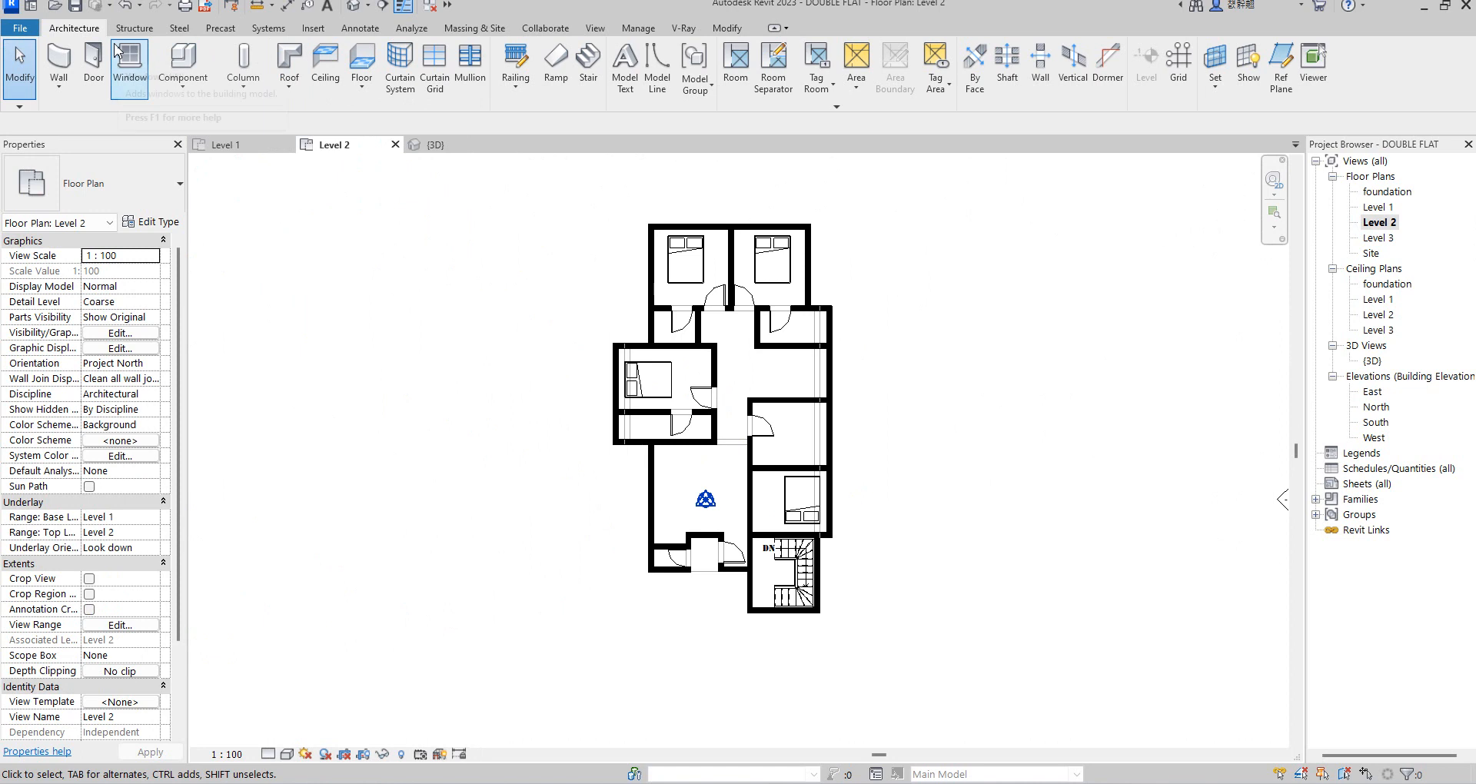
left_click(361, 90)
left_click(388, 108)
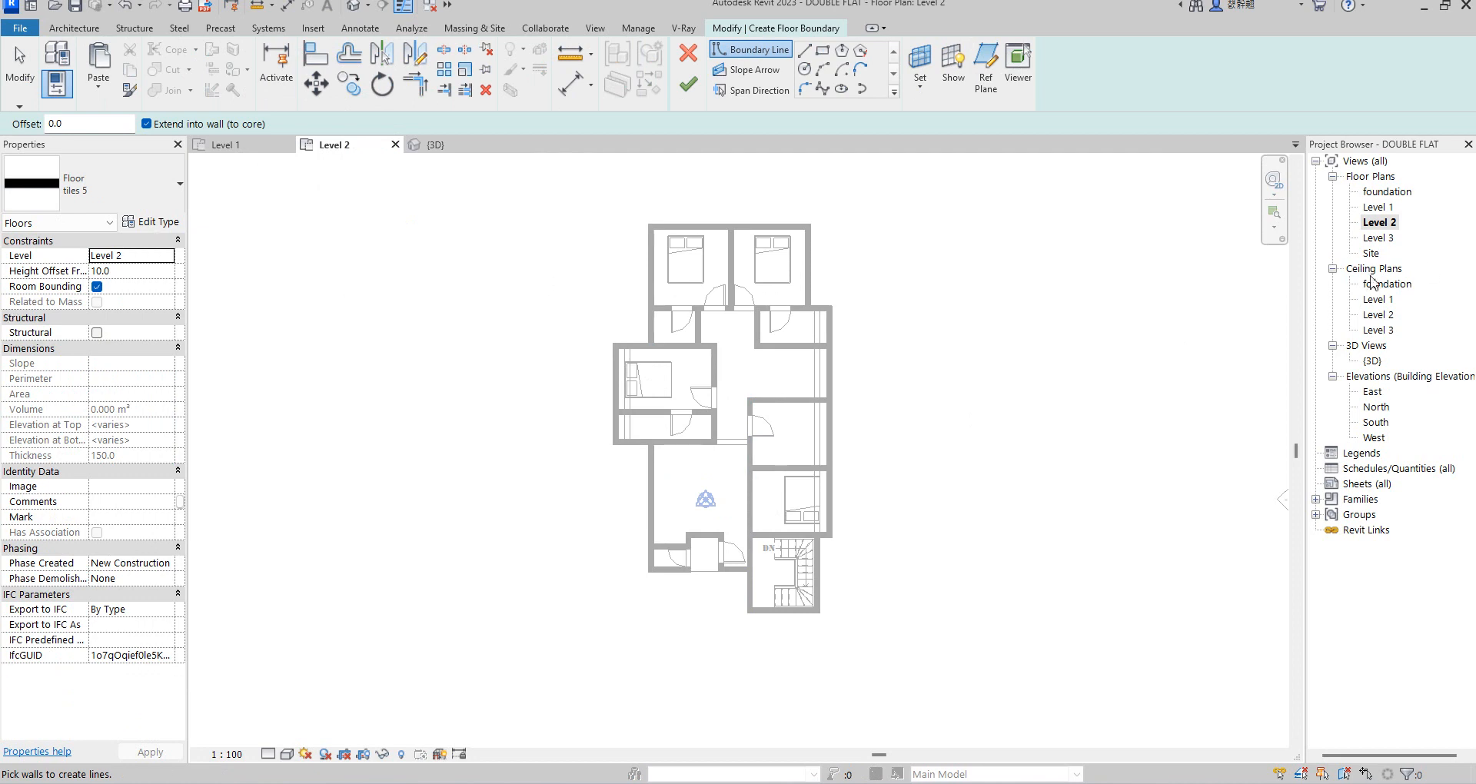
left_click(688, 52)
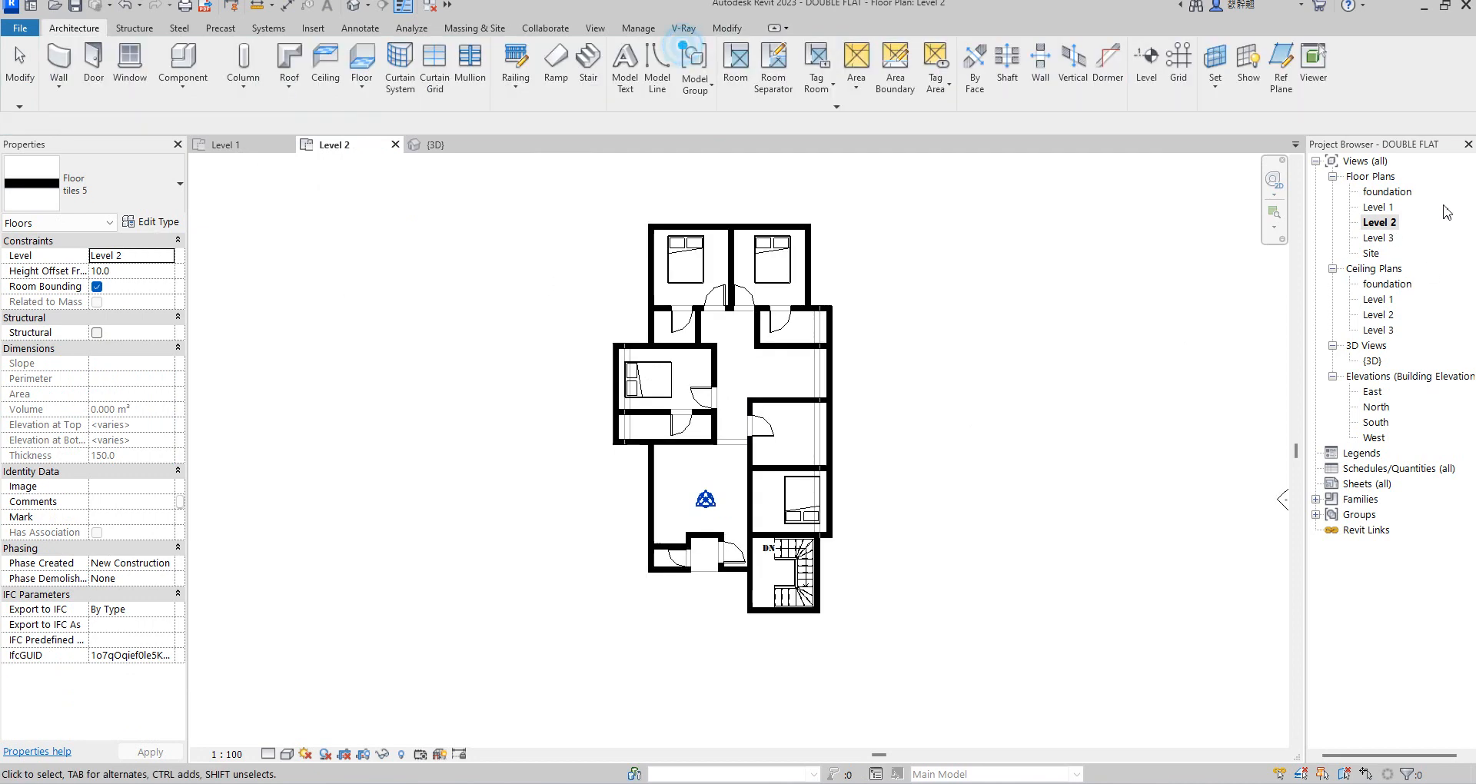
double_click(1379, 207)
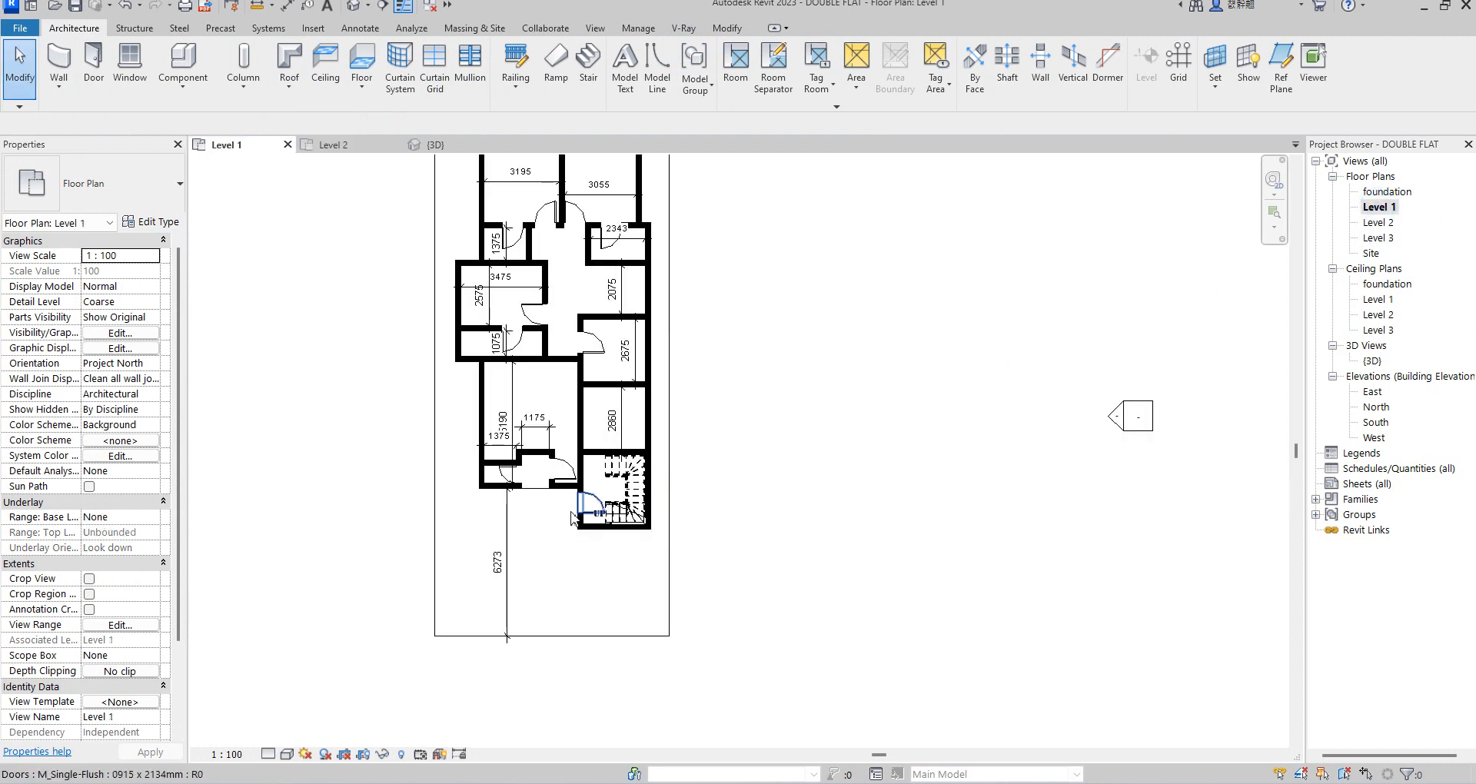
- Select the Level 1 floor in the 3D view and set its tiles 5 type's structure layer thickness to 200 mm
double_click(1372, 360)
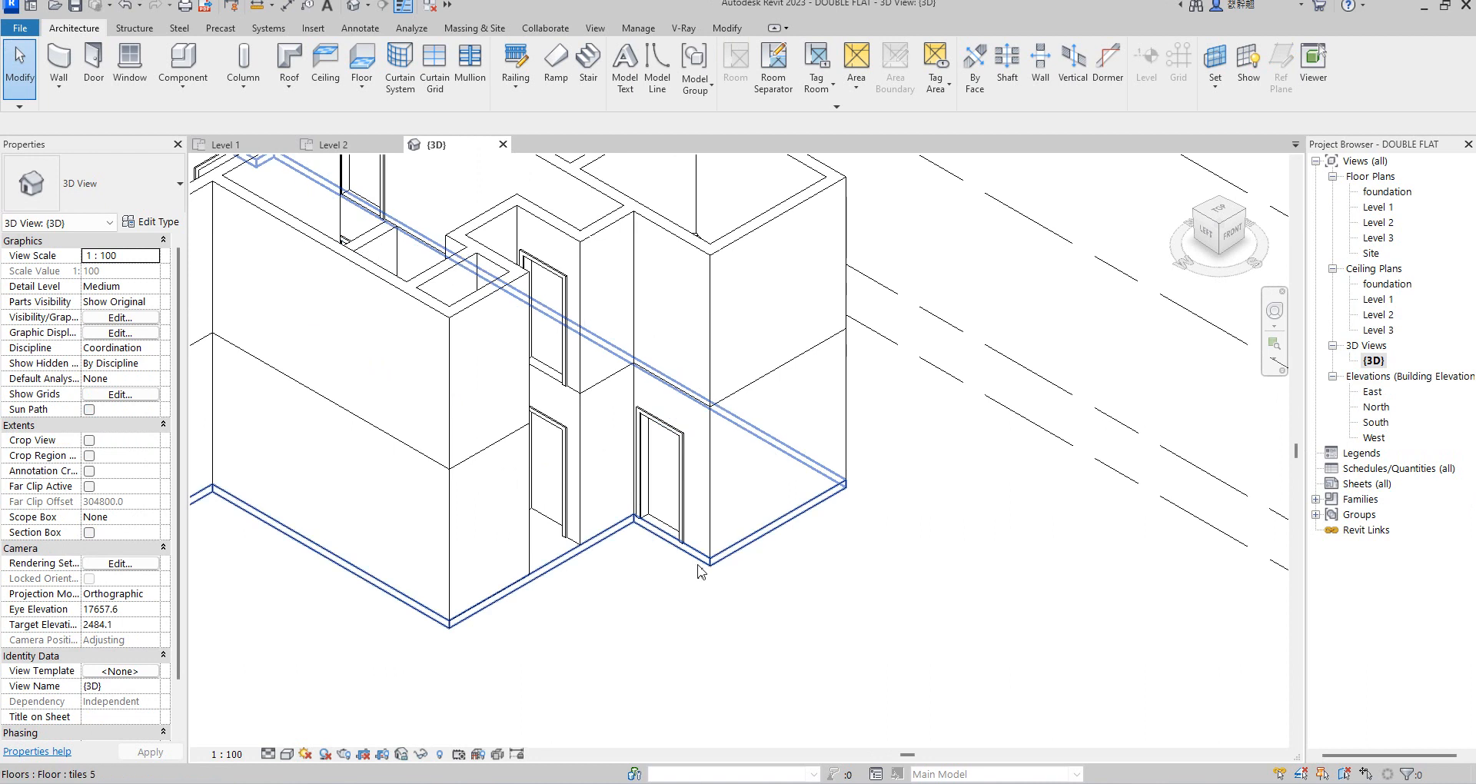
left_click(701, 561)
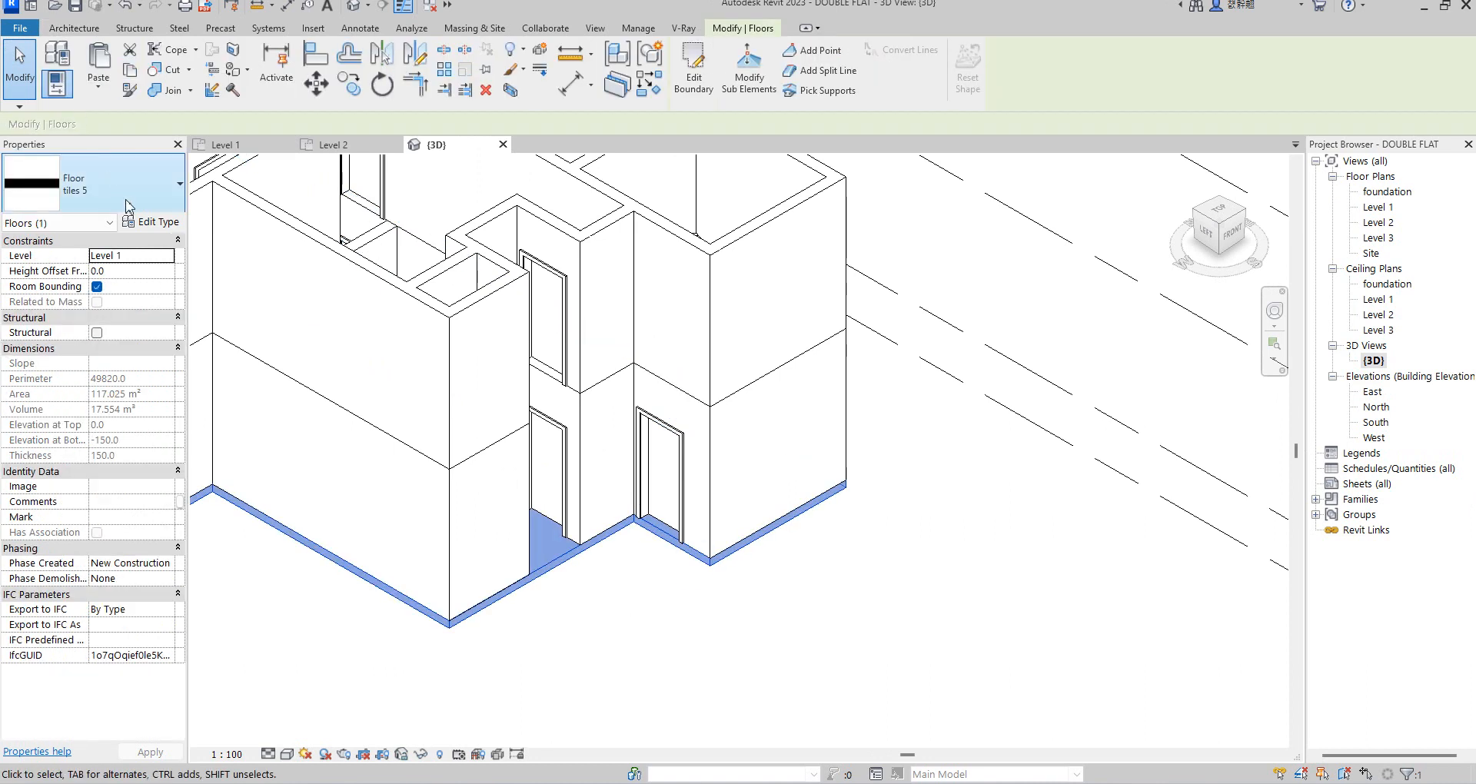
left_click(151, 222)
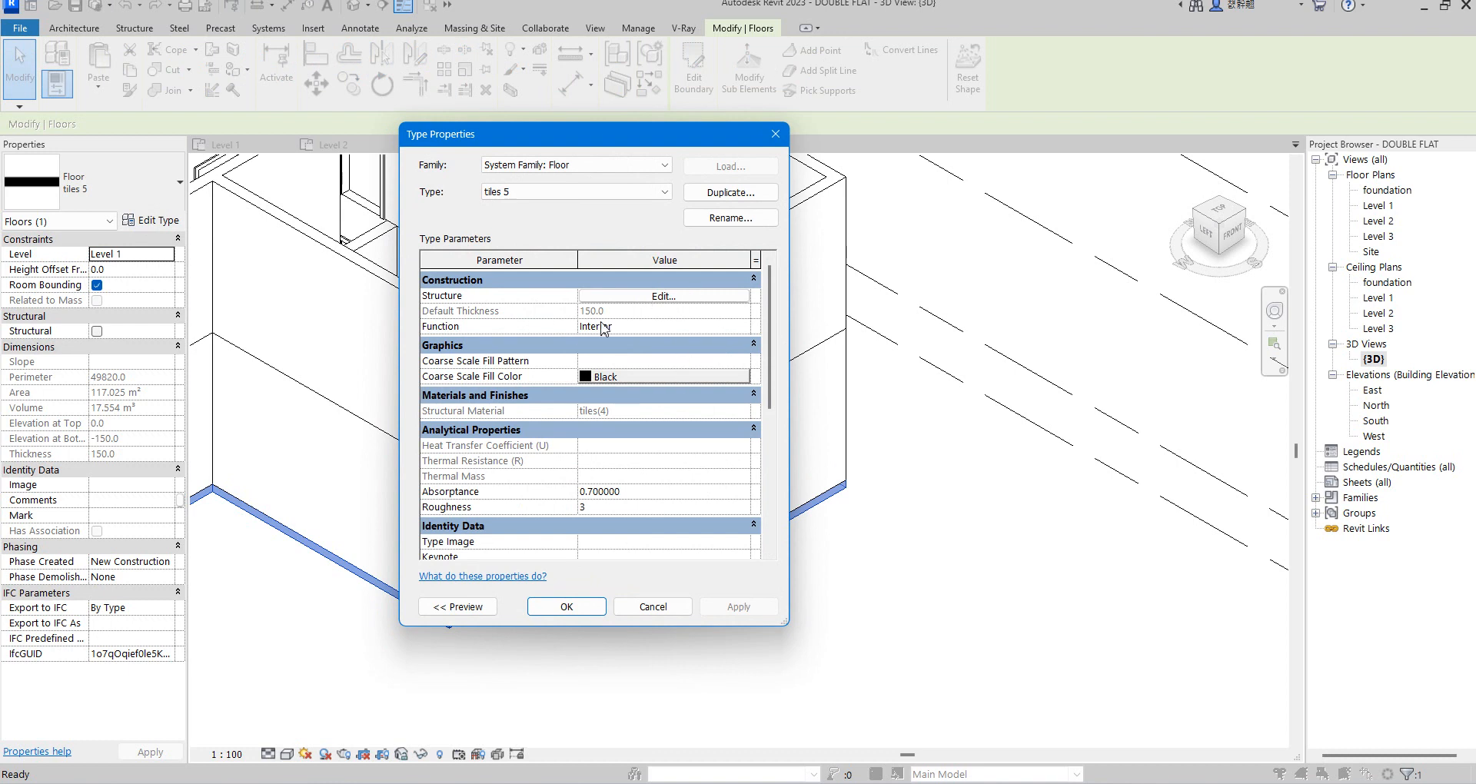
left_click(662, 297)
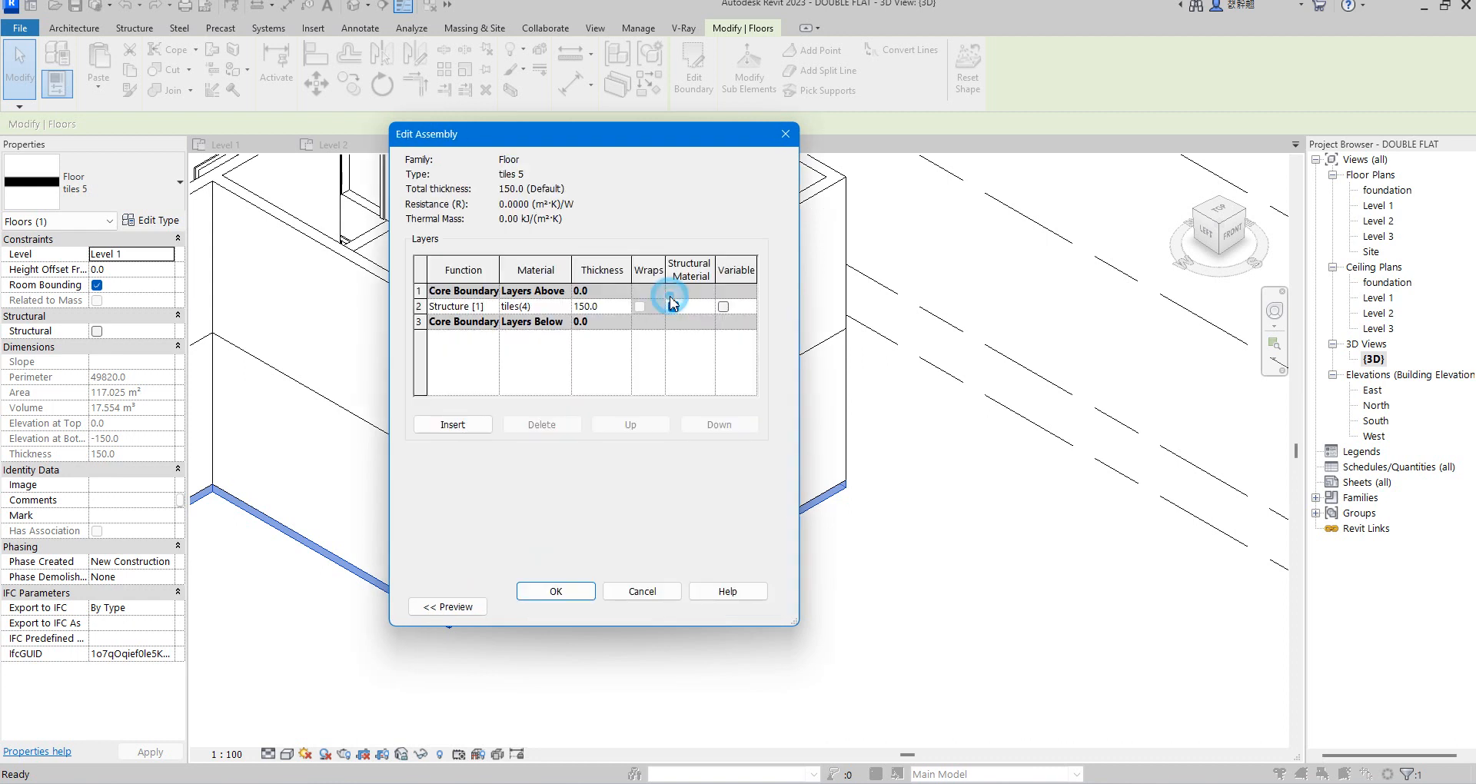
left_click(617, 308)
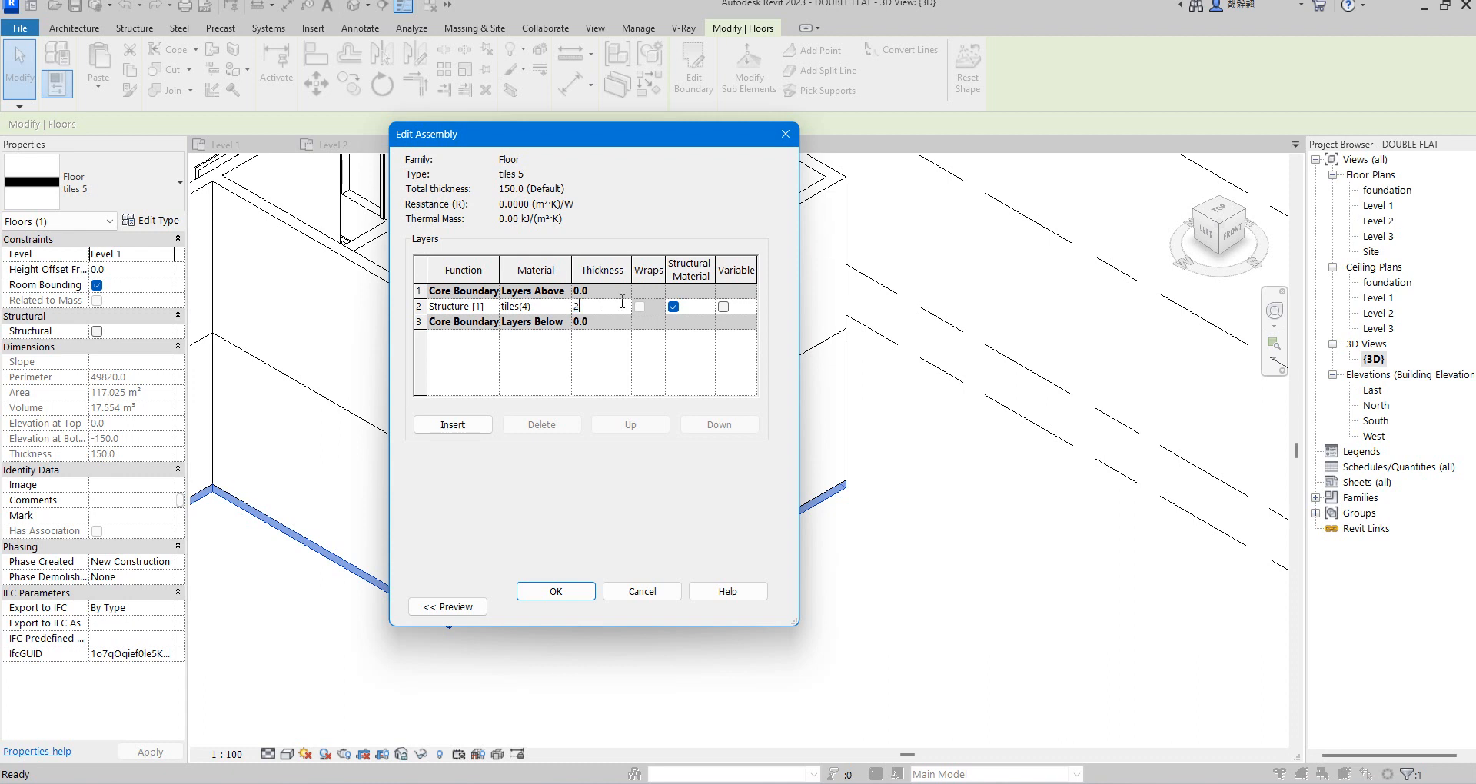
left_click(568, 595)
left_click(575, 607)
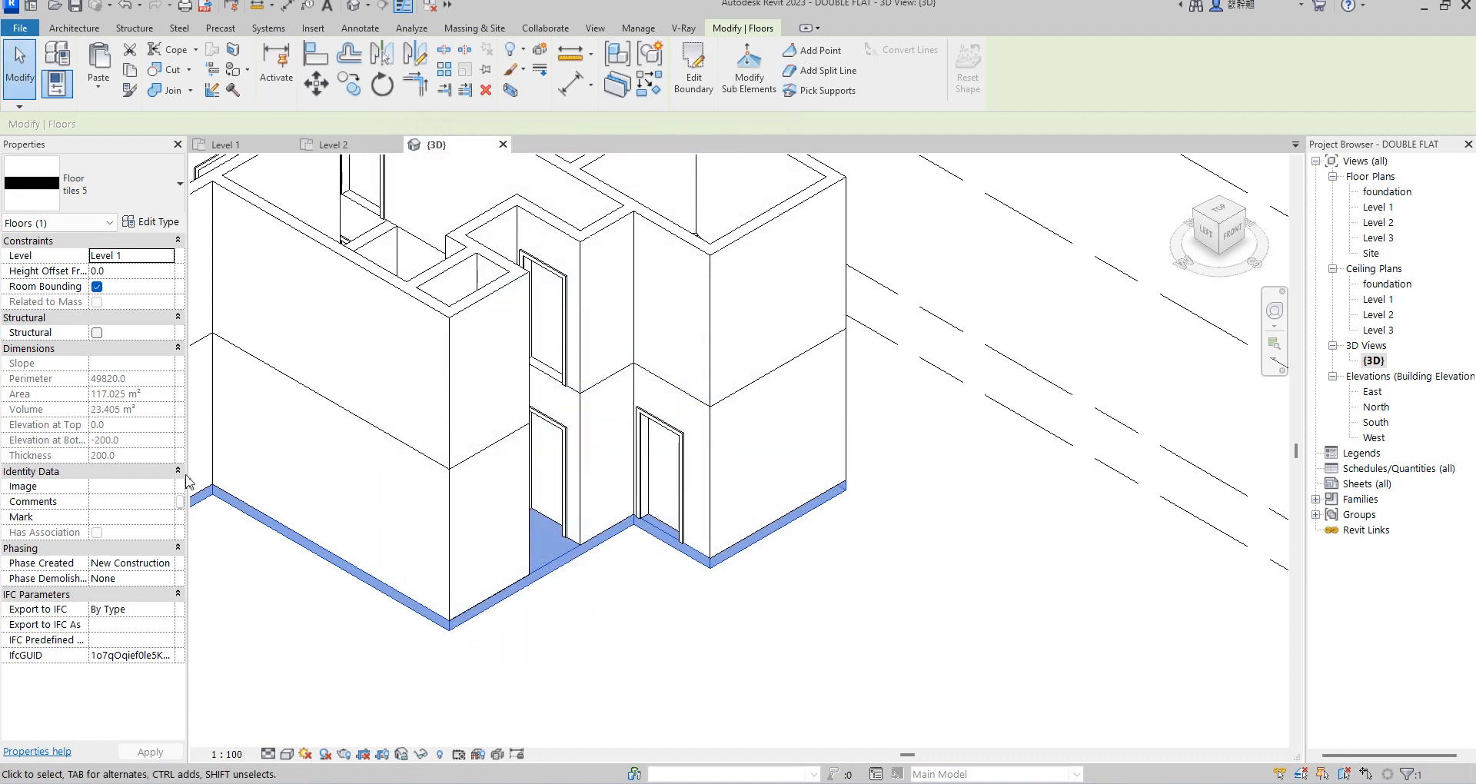
- Start a new architectural floor on the Level 2 plan and duplicate the tiles 5 floor type as tiles 7
double_click(1380, 223)
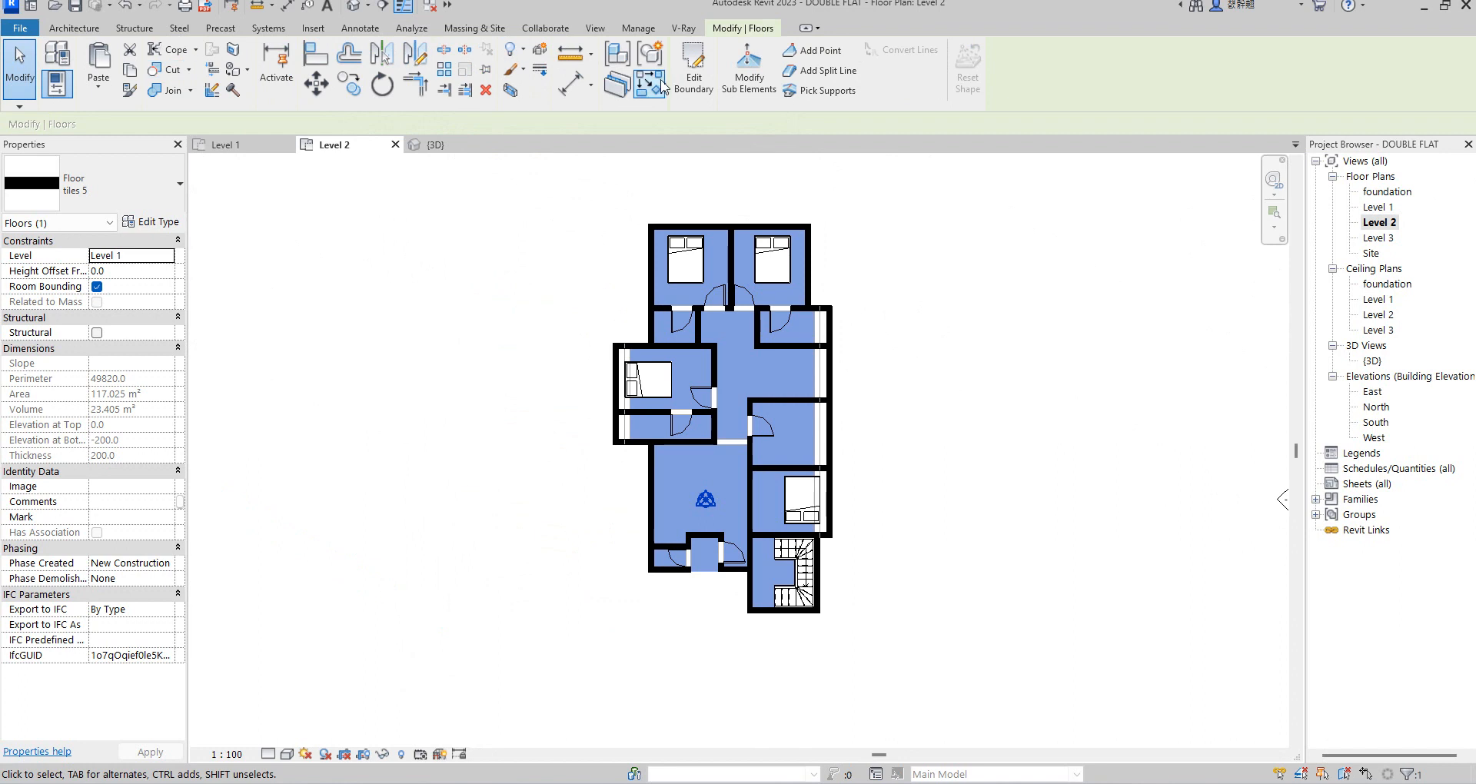
left_click(693, 65)
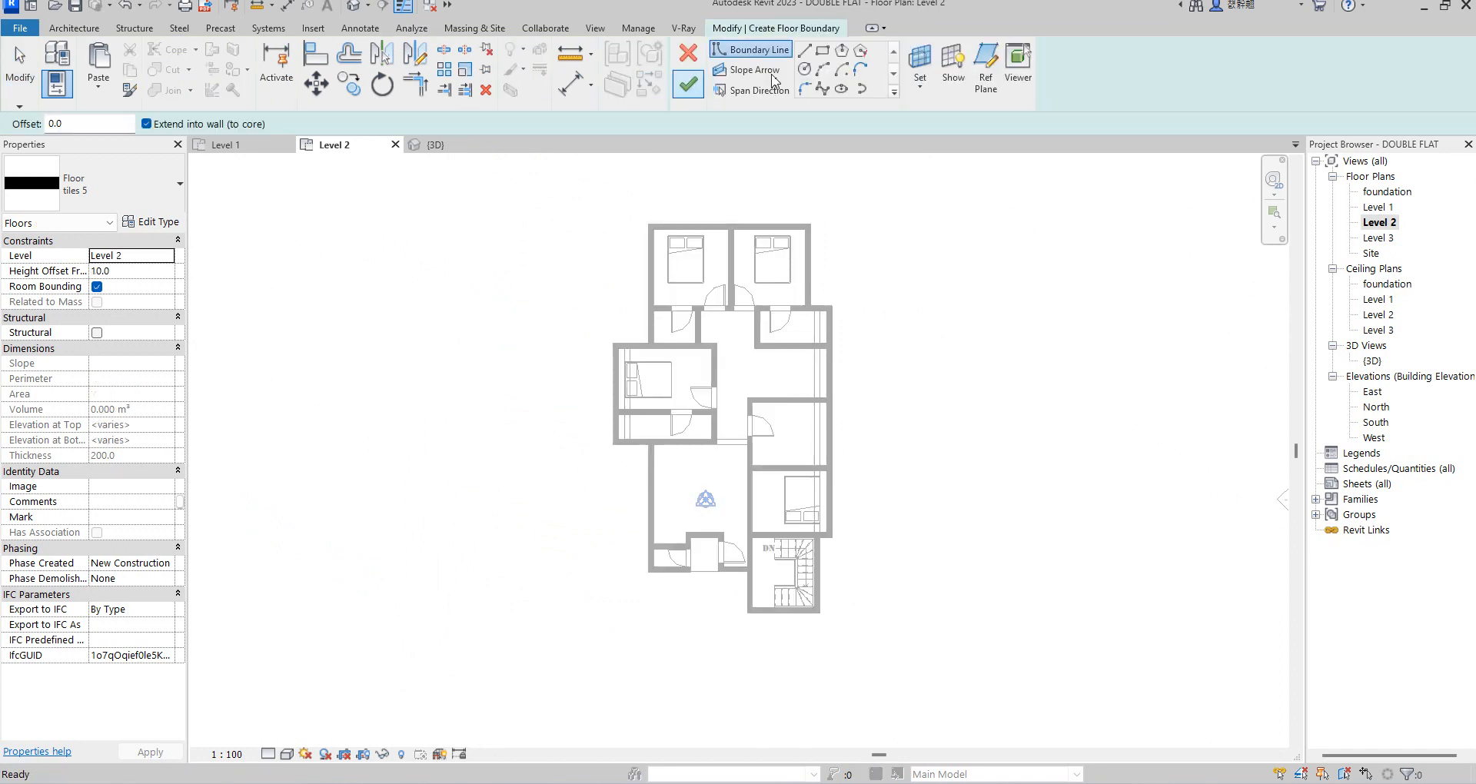
left_click(158, 221)
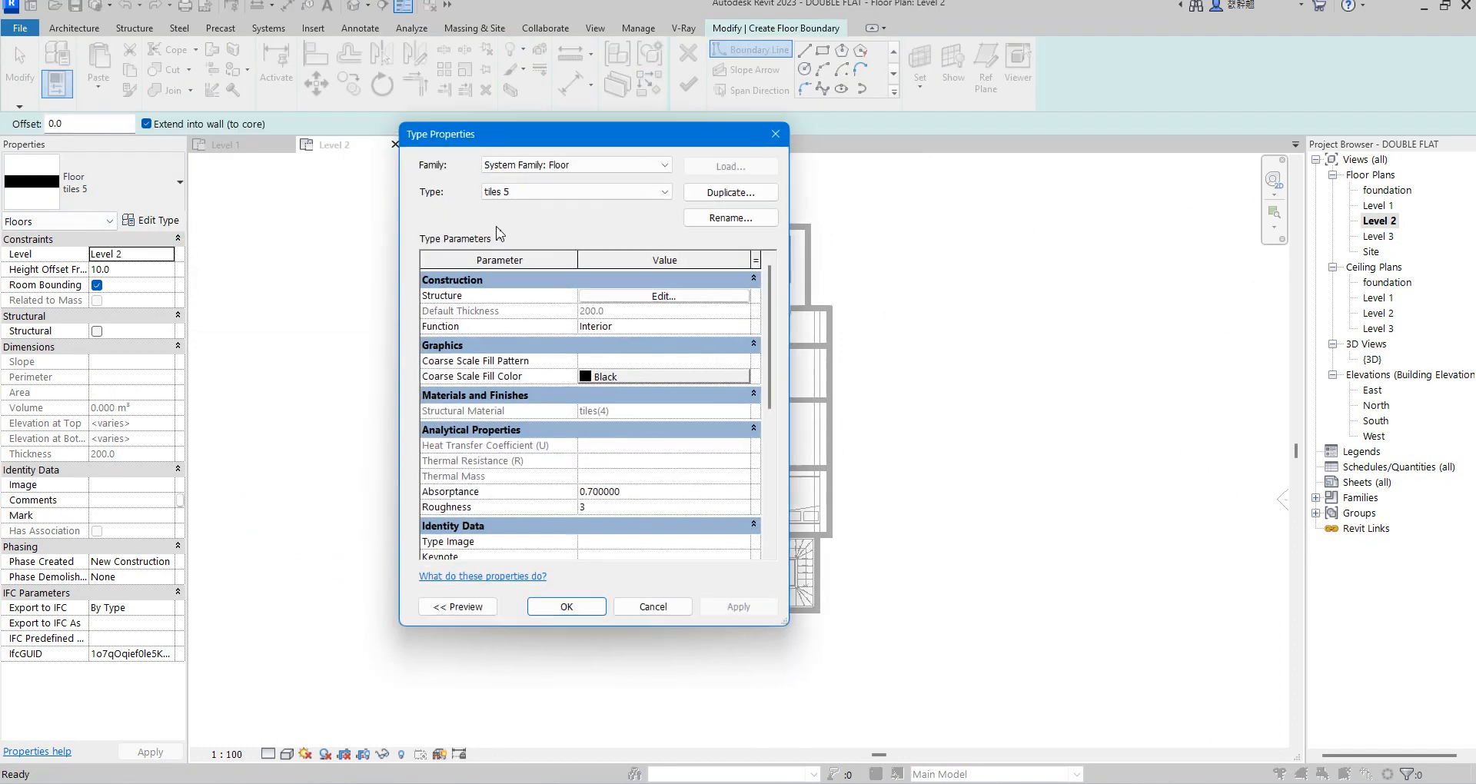
left_click(716, 194)
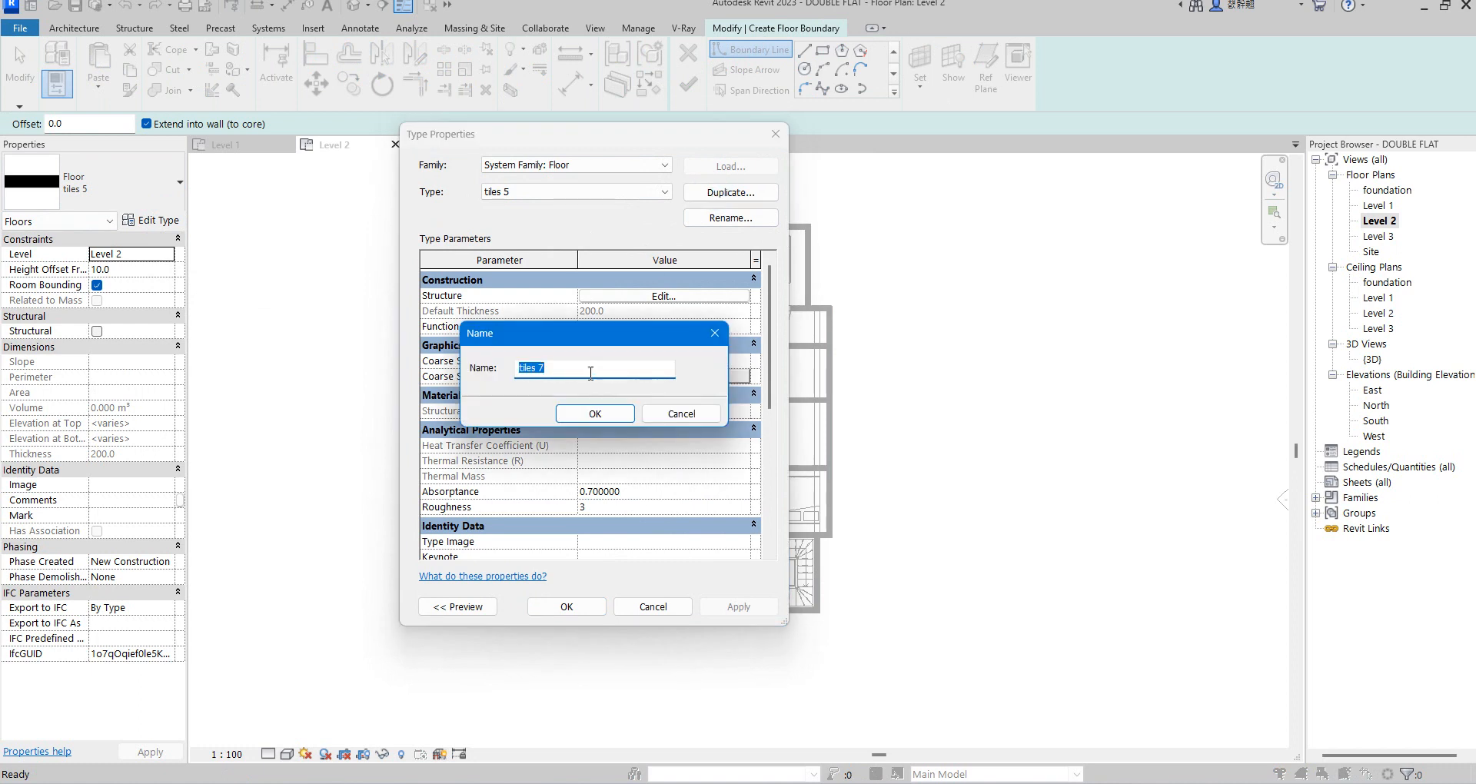
left_click(596, 415)
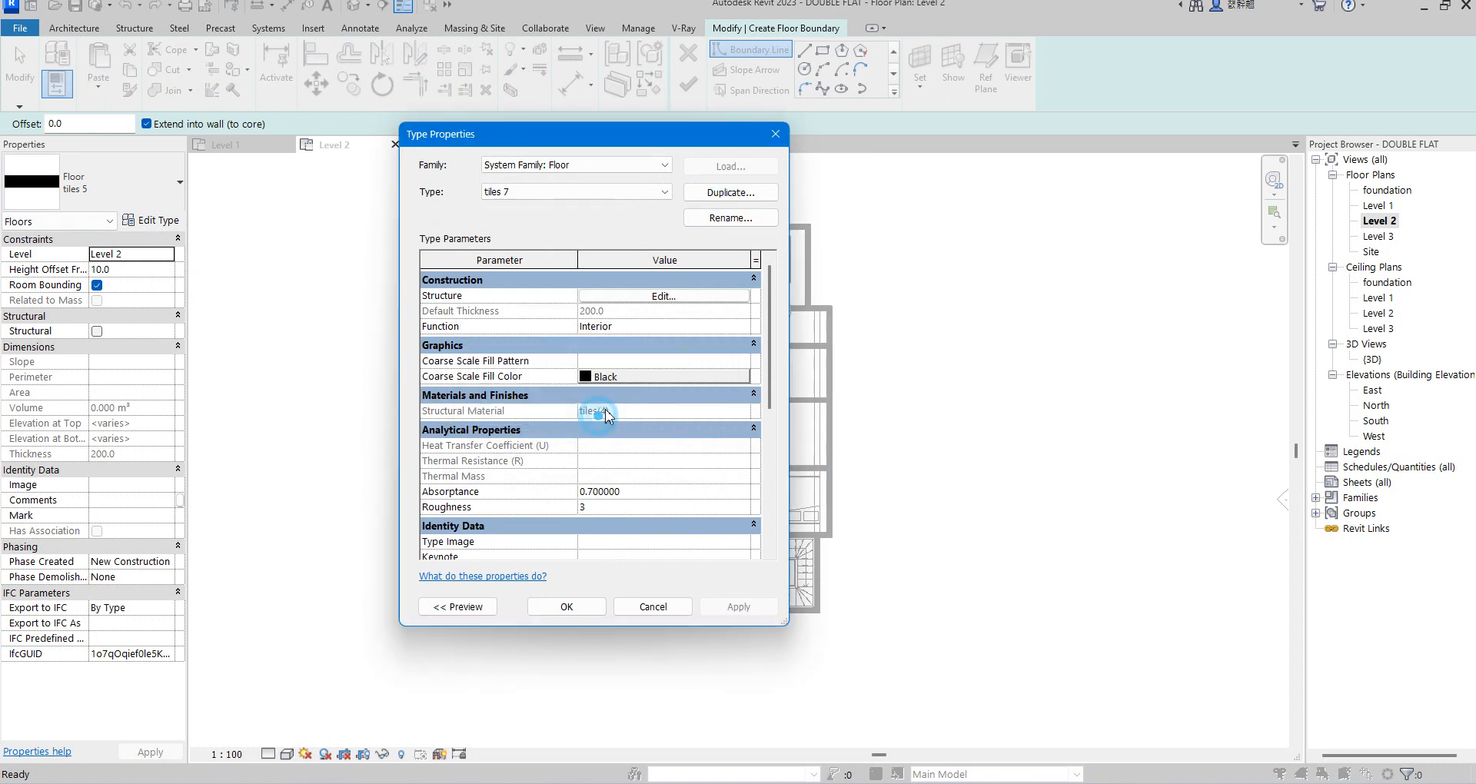
- Set the tiles 7 structure layer thickness to 150 mm and the new Level 2 floor's height offset to 0
left_click(660, 295)
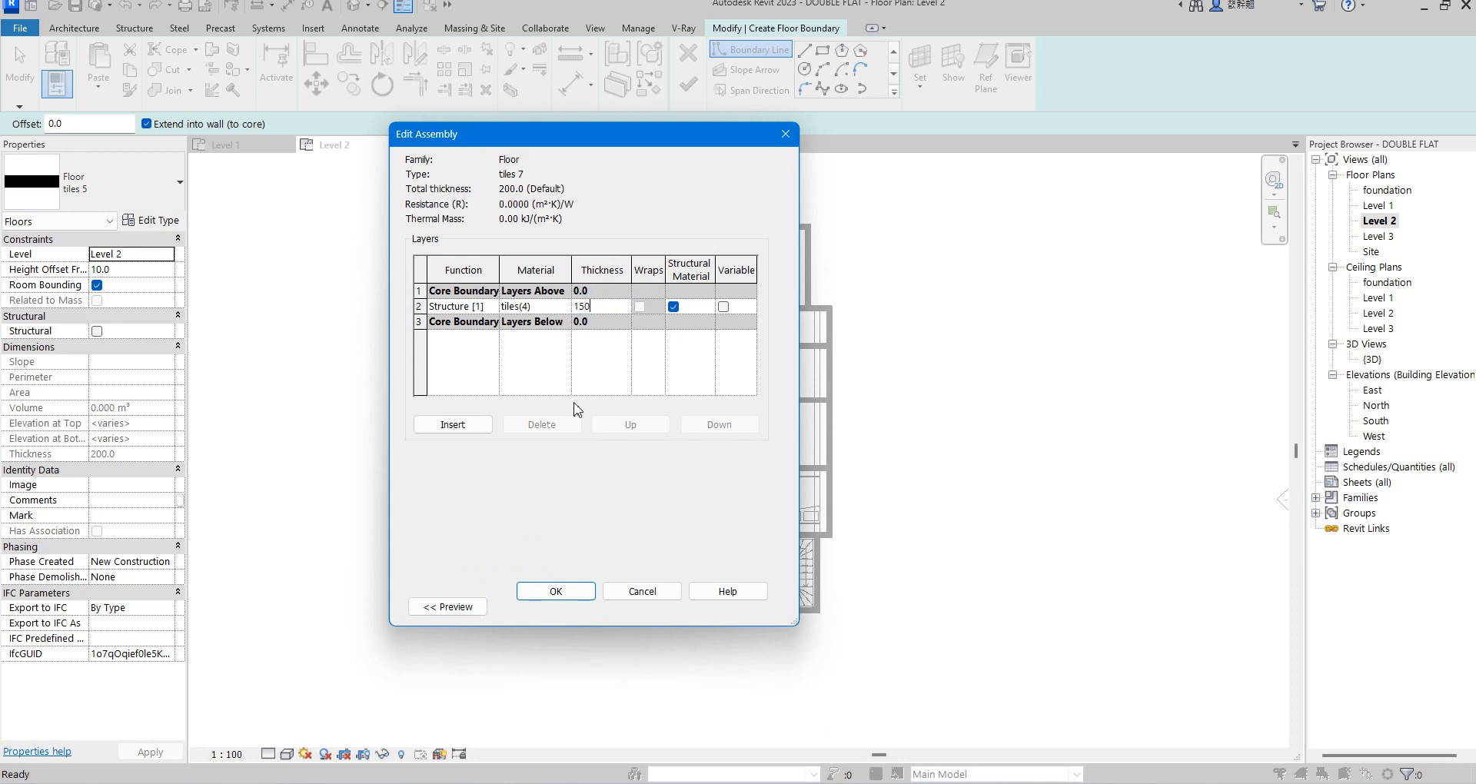
left_click(555, 590)
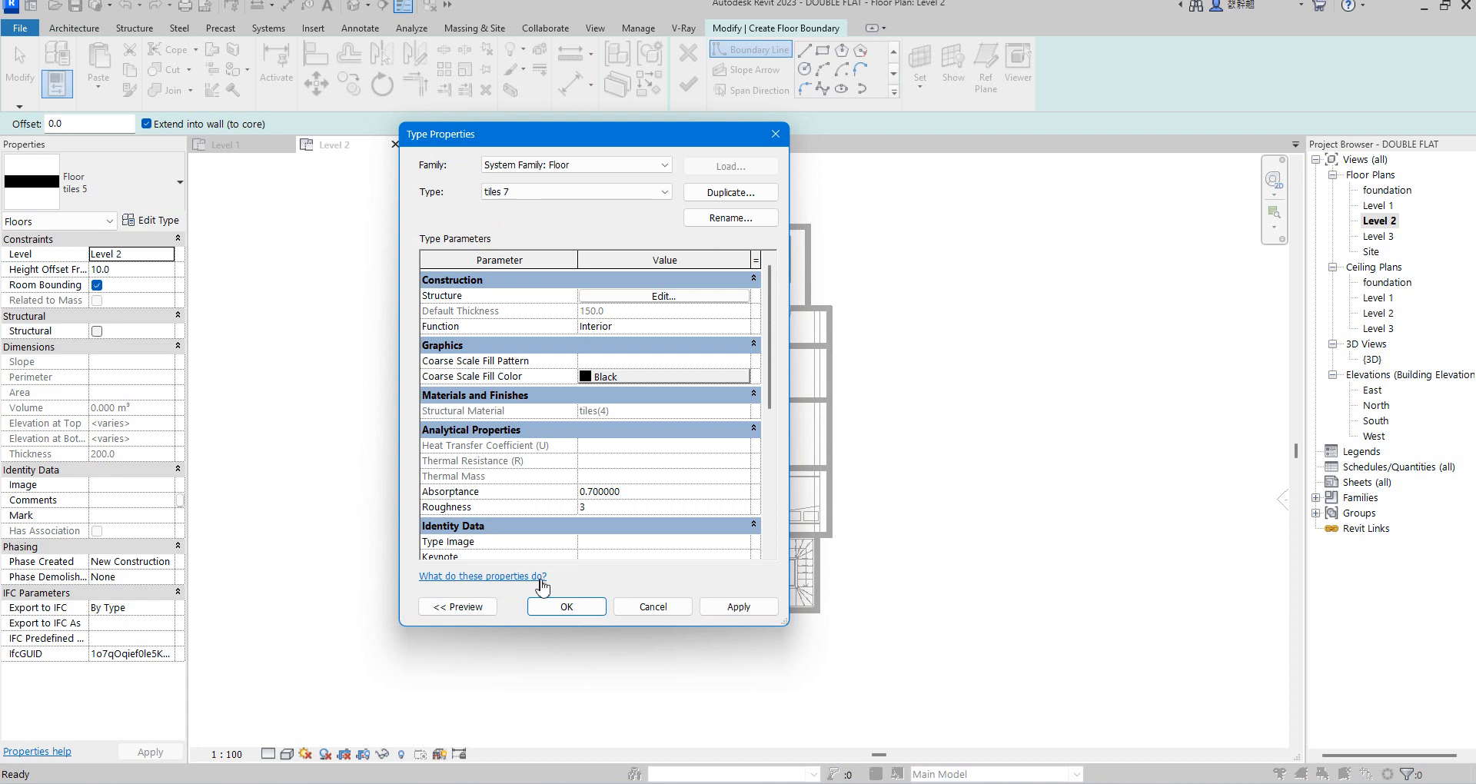
left_click(567, 606)
left_click(135, 272)
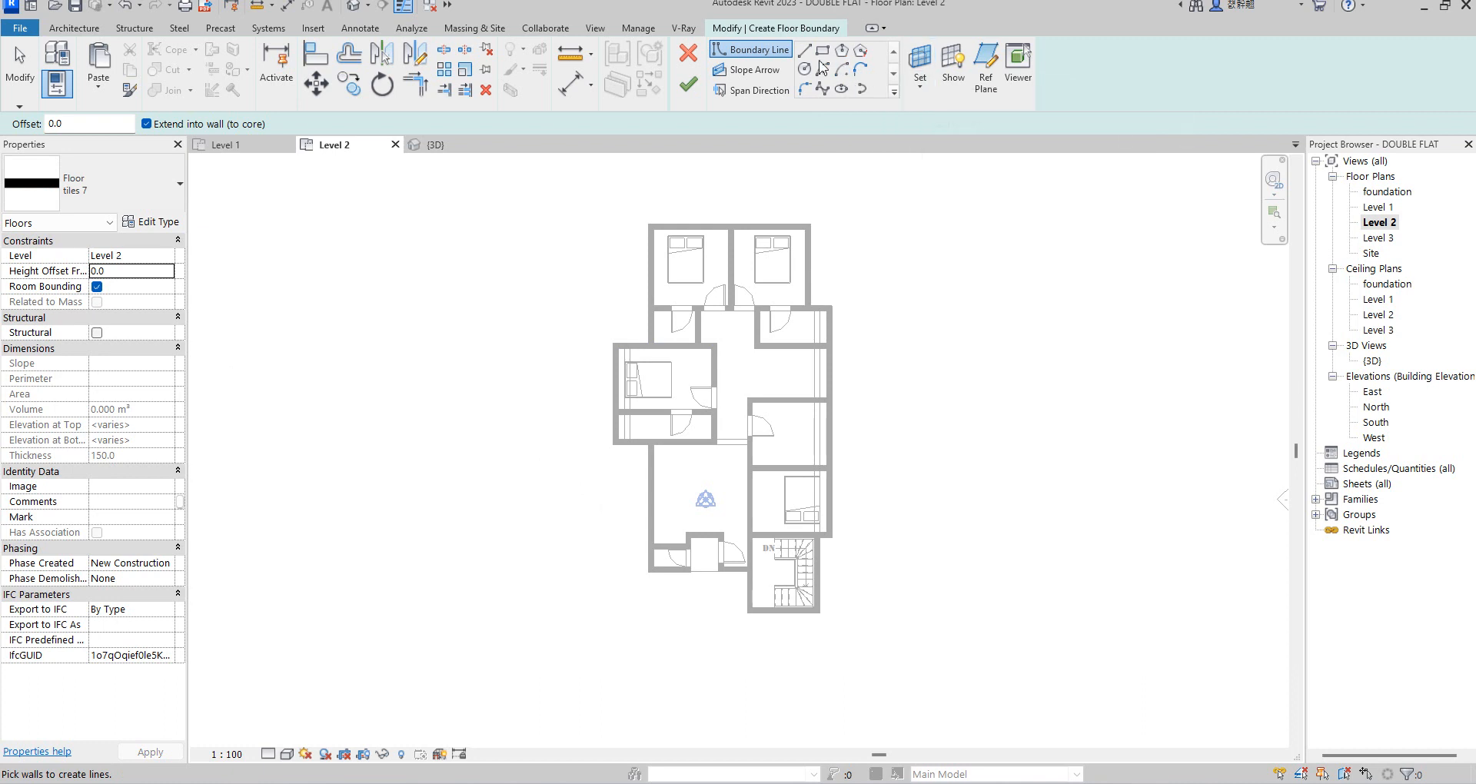
- Draw chained floor boundary lines along the outer edges of the upper bedrooms, projecting left bedroom and left living-area wall
left_click(805, 50)
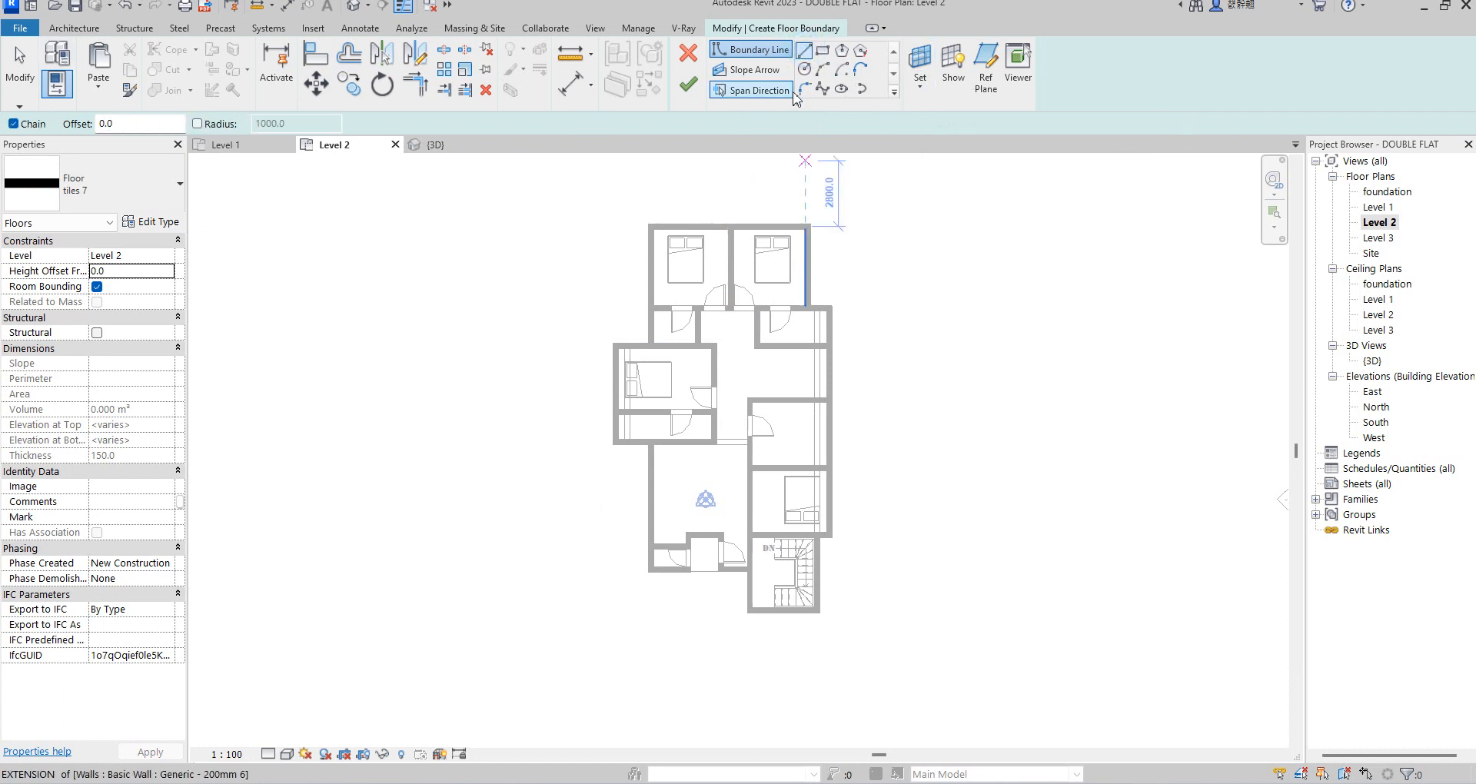
left_click(808, 225)
left_click(648, 224)
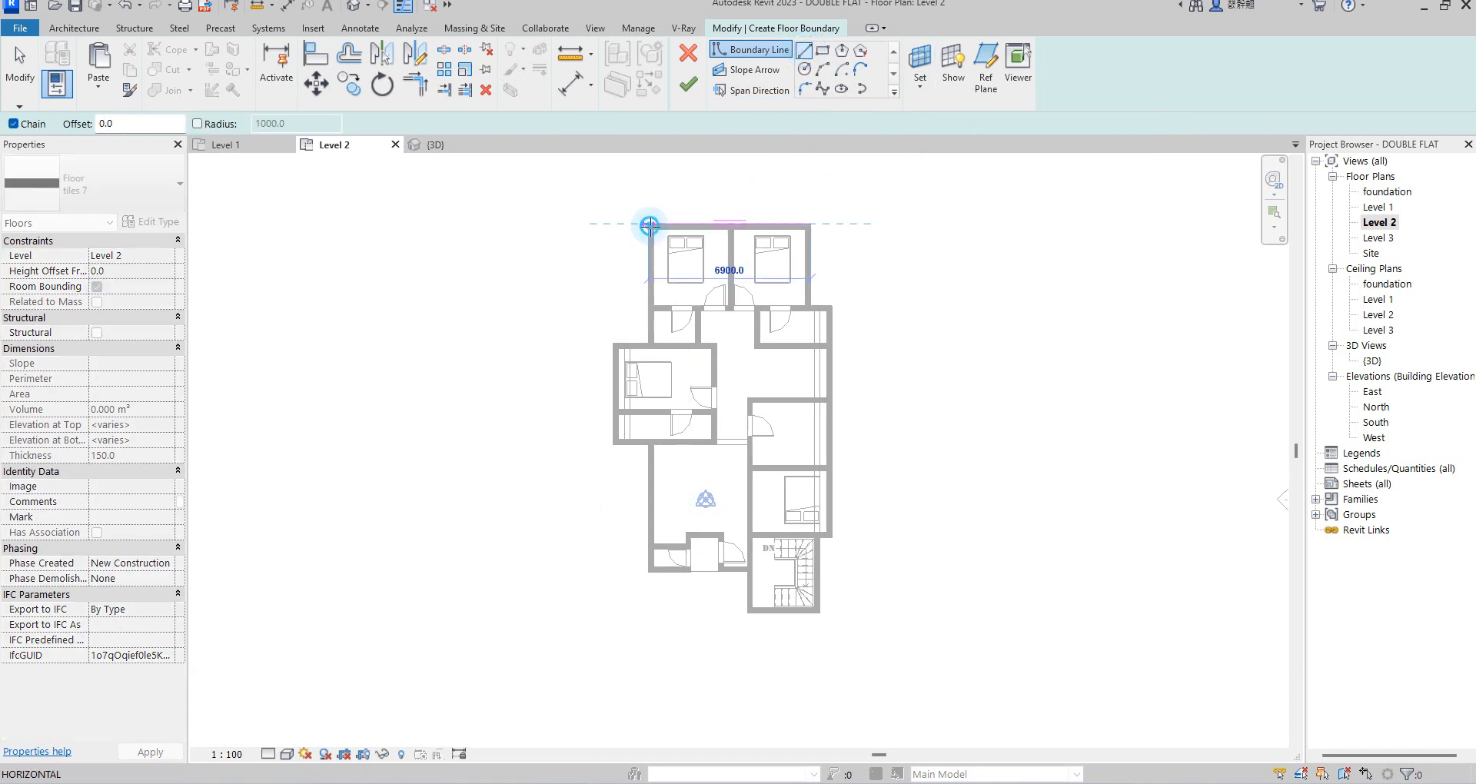
left_click(648, 343)
left_click(613, 344)
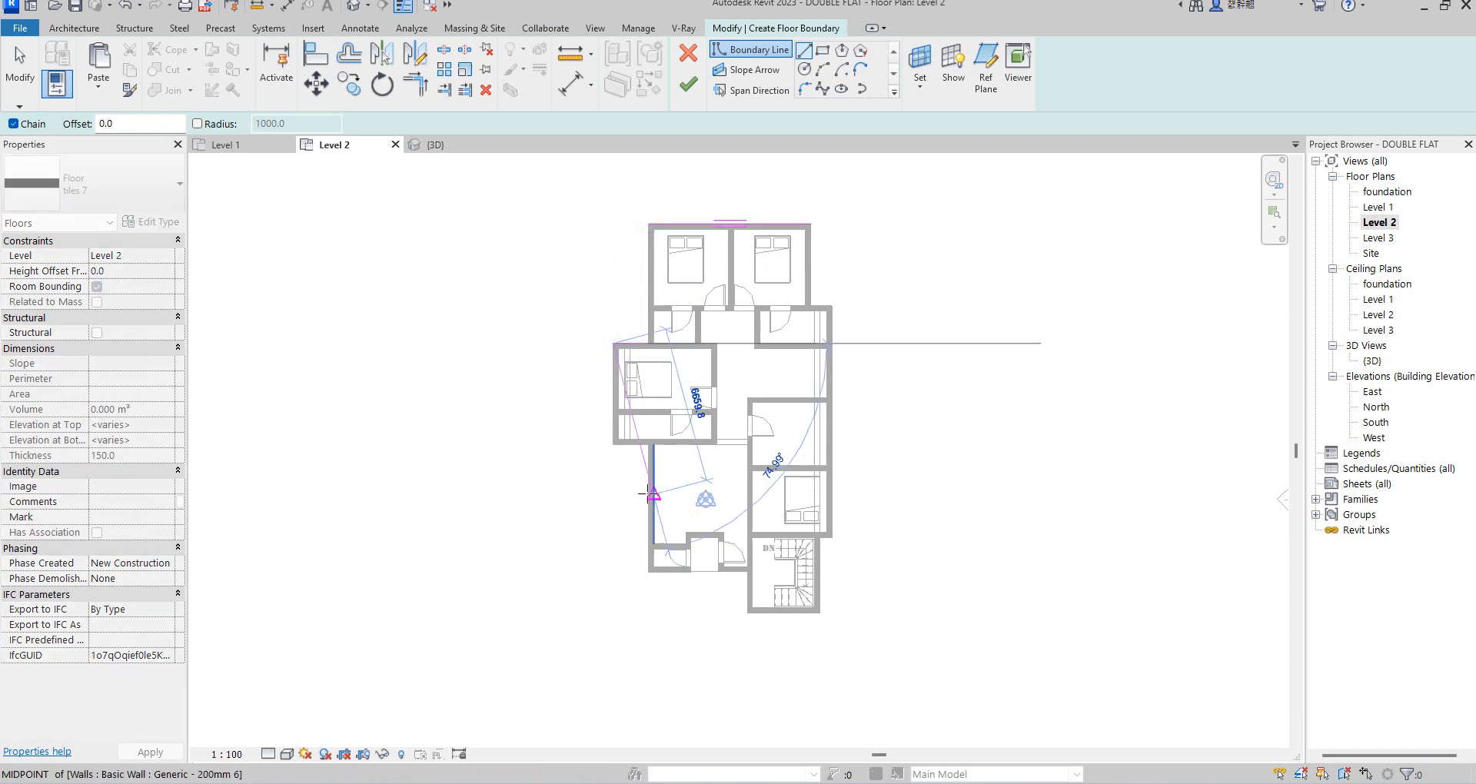
left_click(613, 443)
left_click(652, 443)
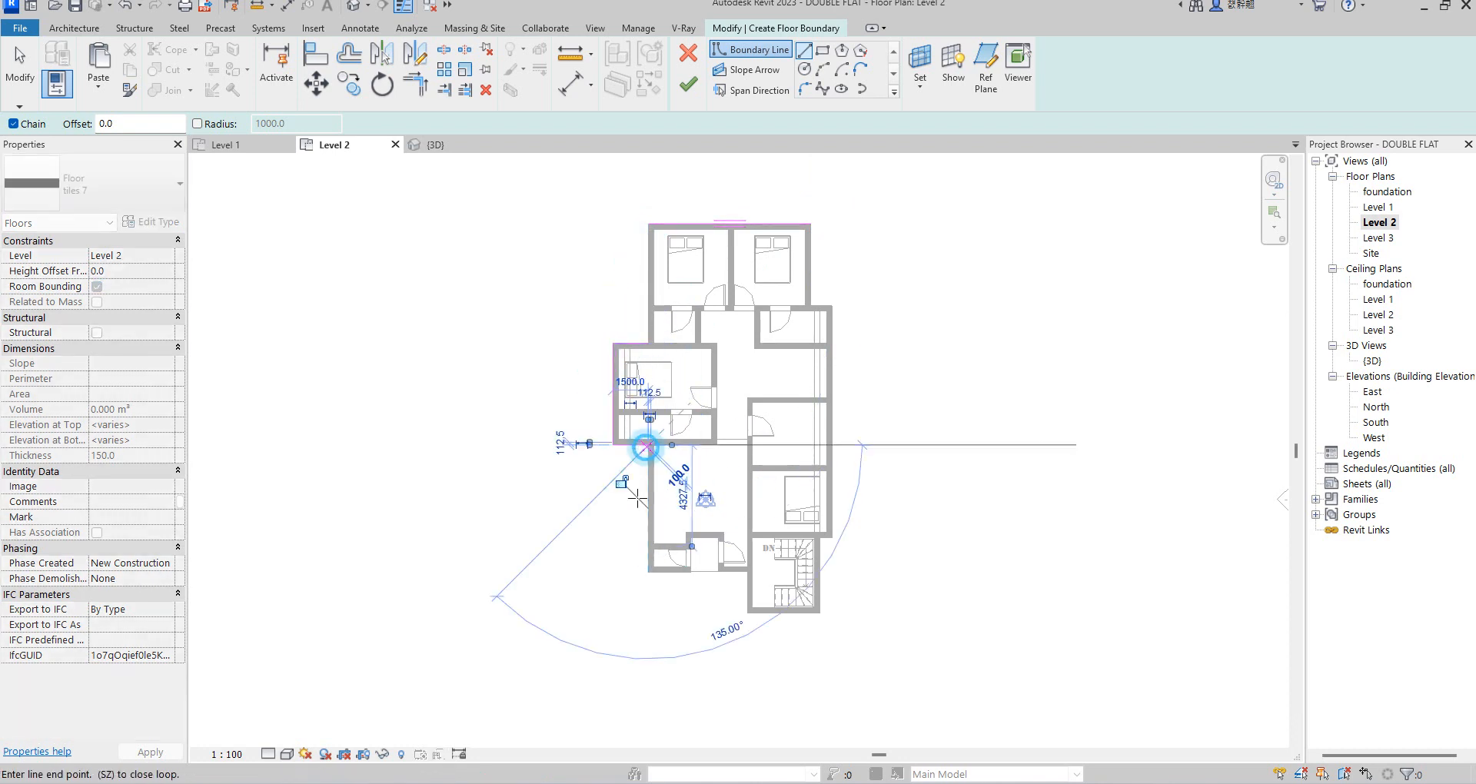
left_click(650, 571)
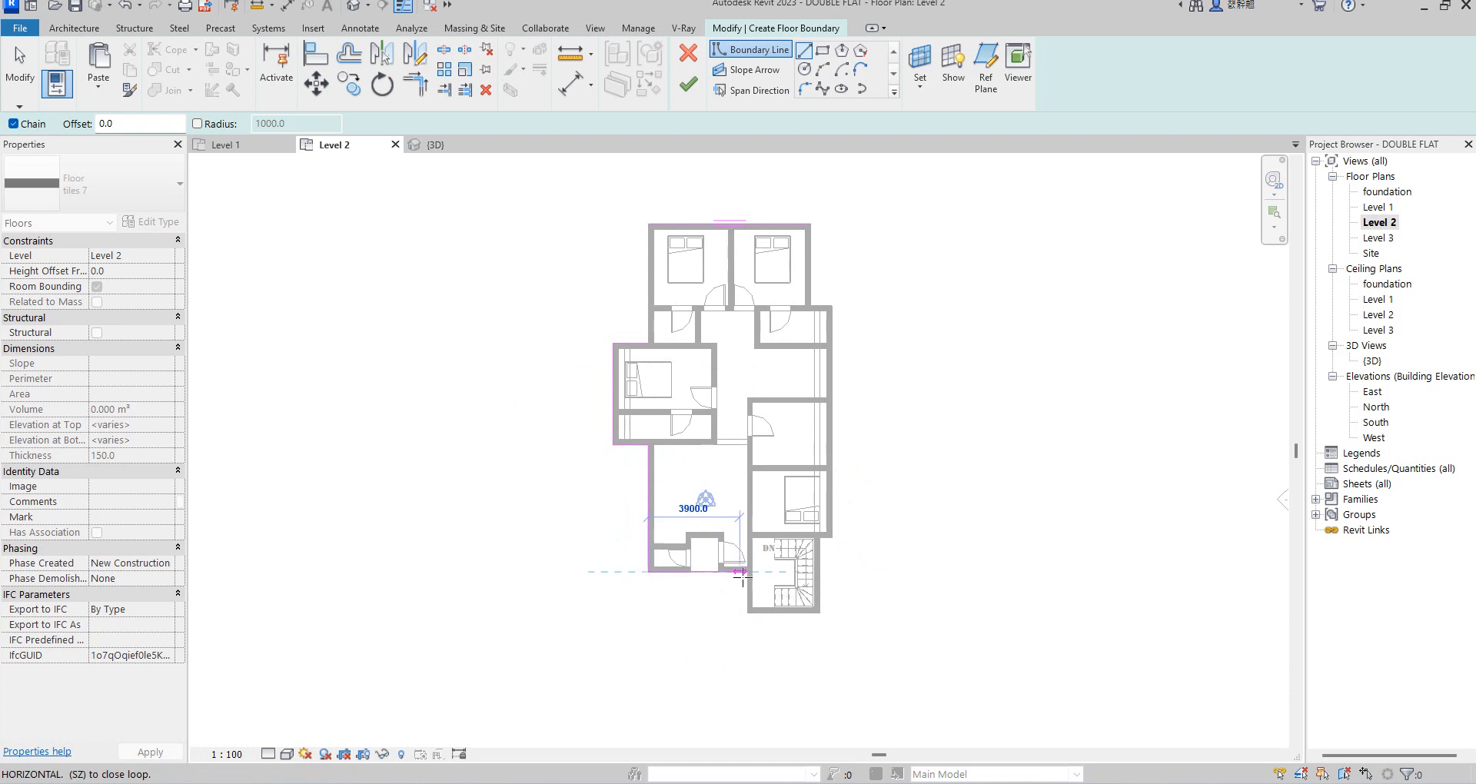
- Continue the boundary along the entrance wall, around the stairwell and up the right outer walls, closing it at the upper right corner
left_click(747, 571)
left_click(745, 613)
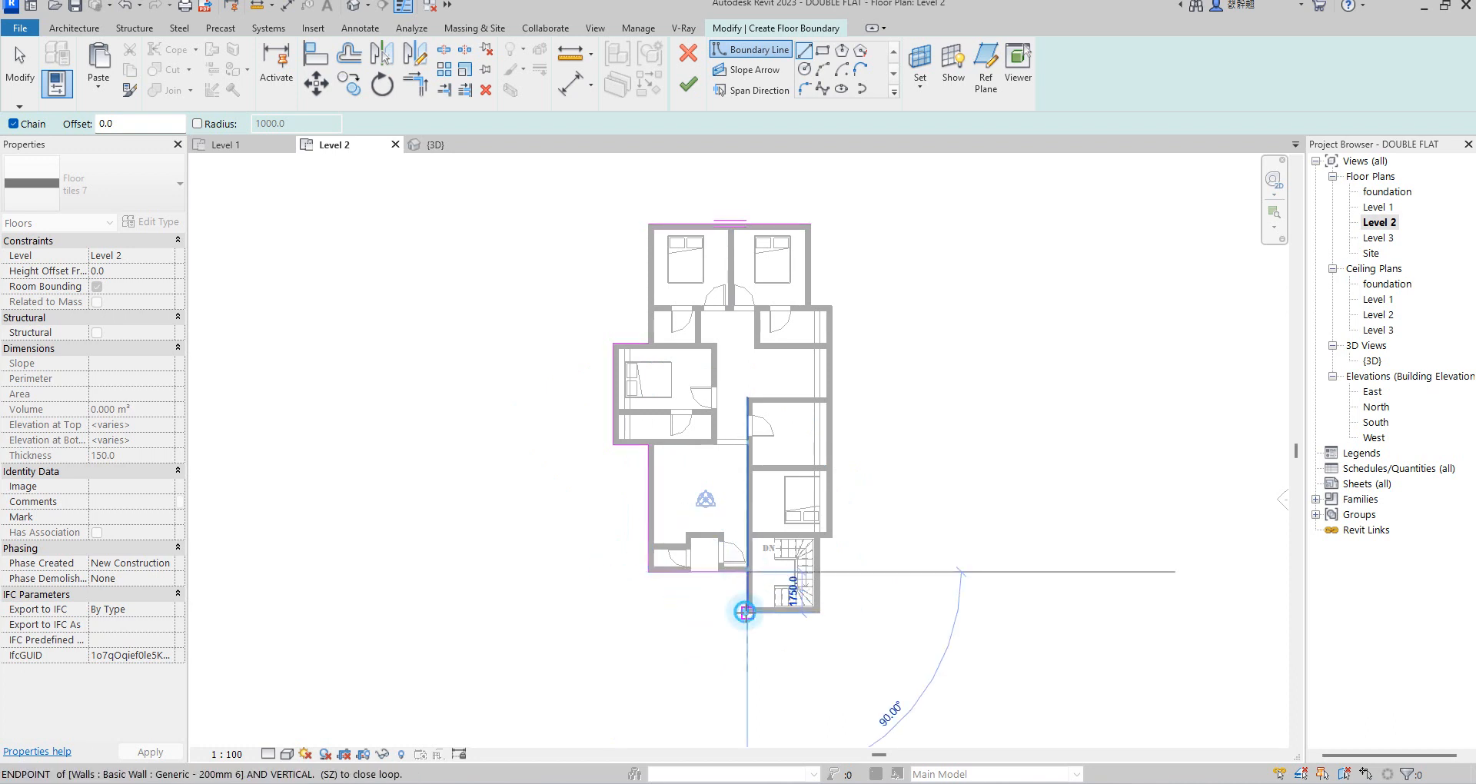
left_click(816, 613)
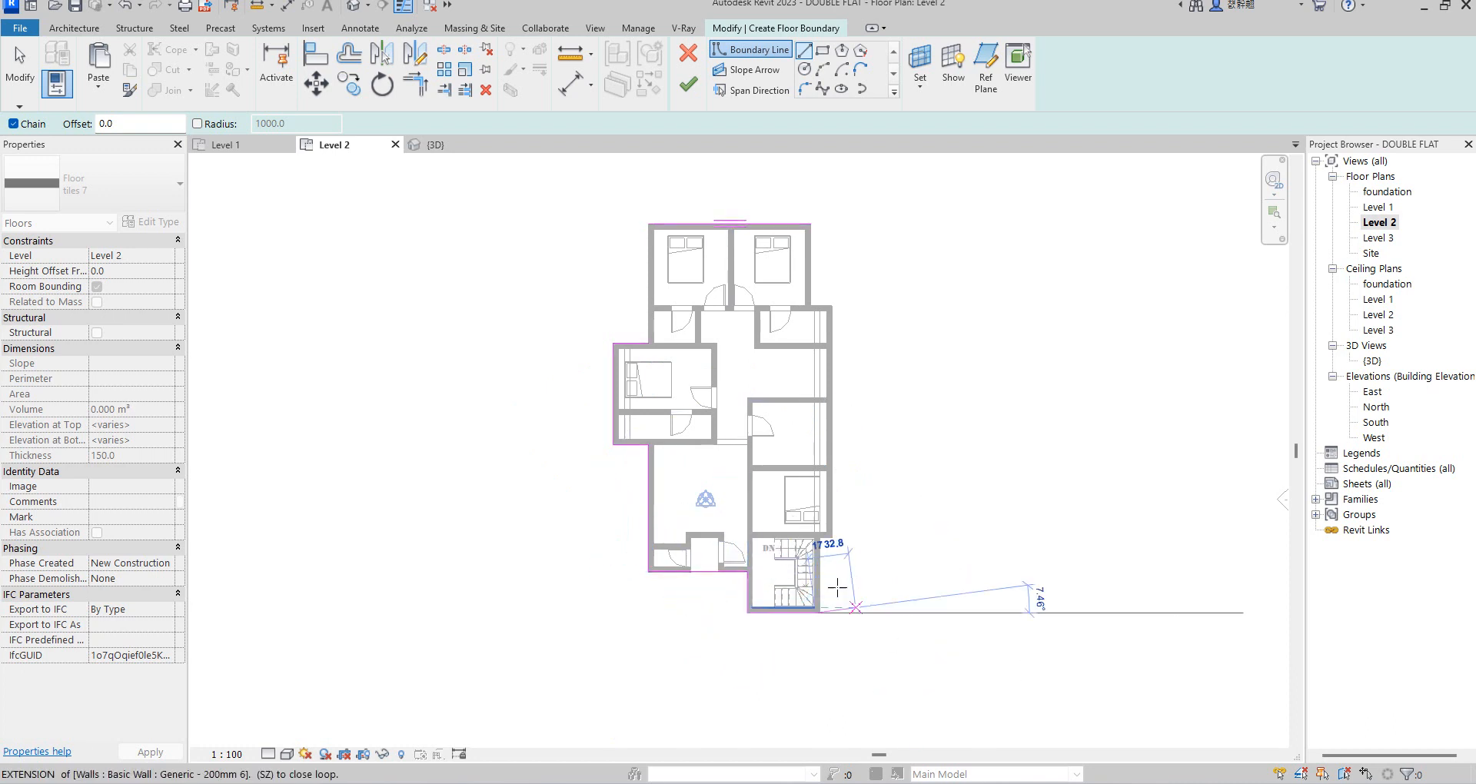
left_click(816, 537)
left_click(832, 537)
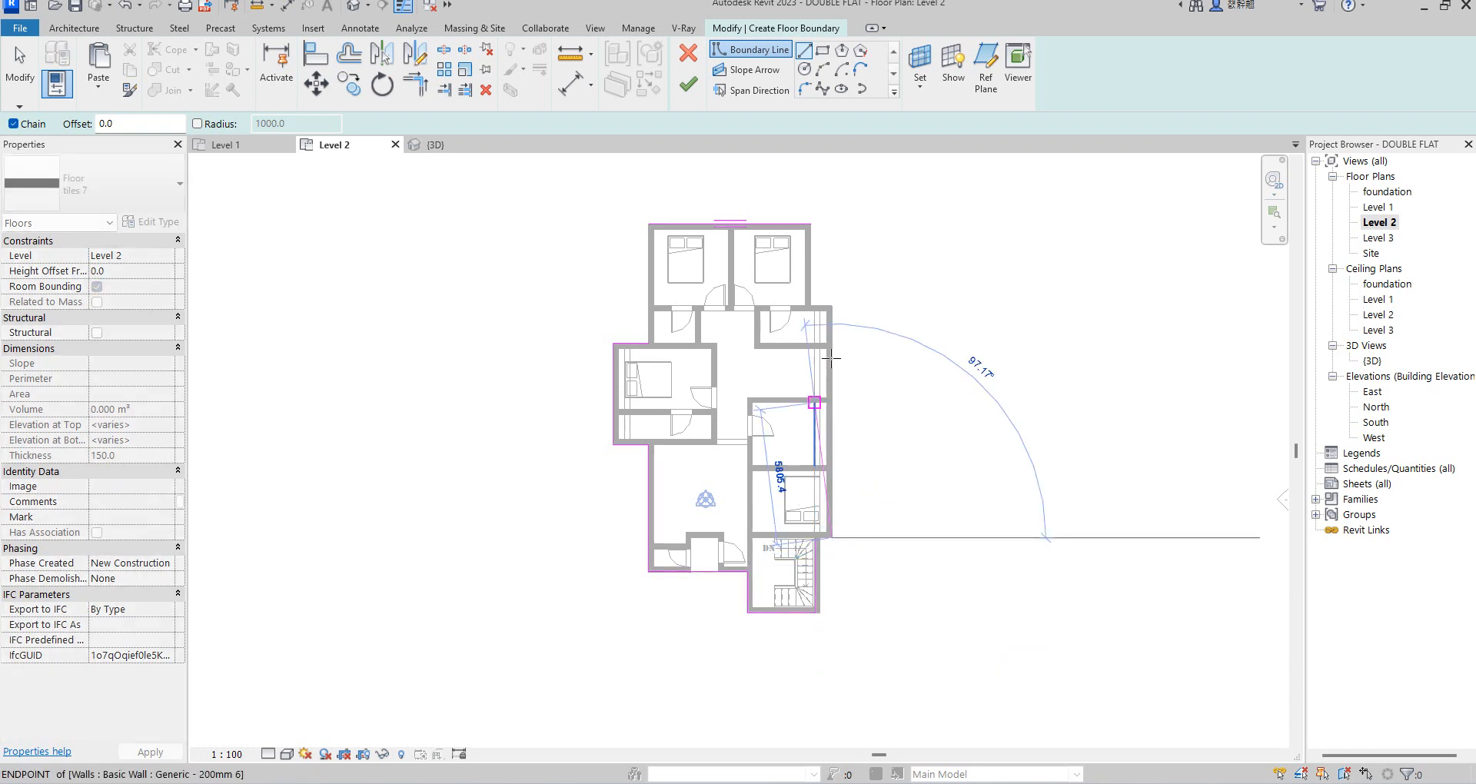
left_click(834, 307)
left_click(810, 306)
left_click(810, 223)
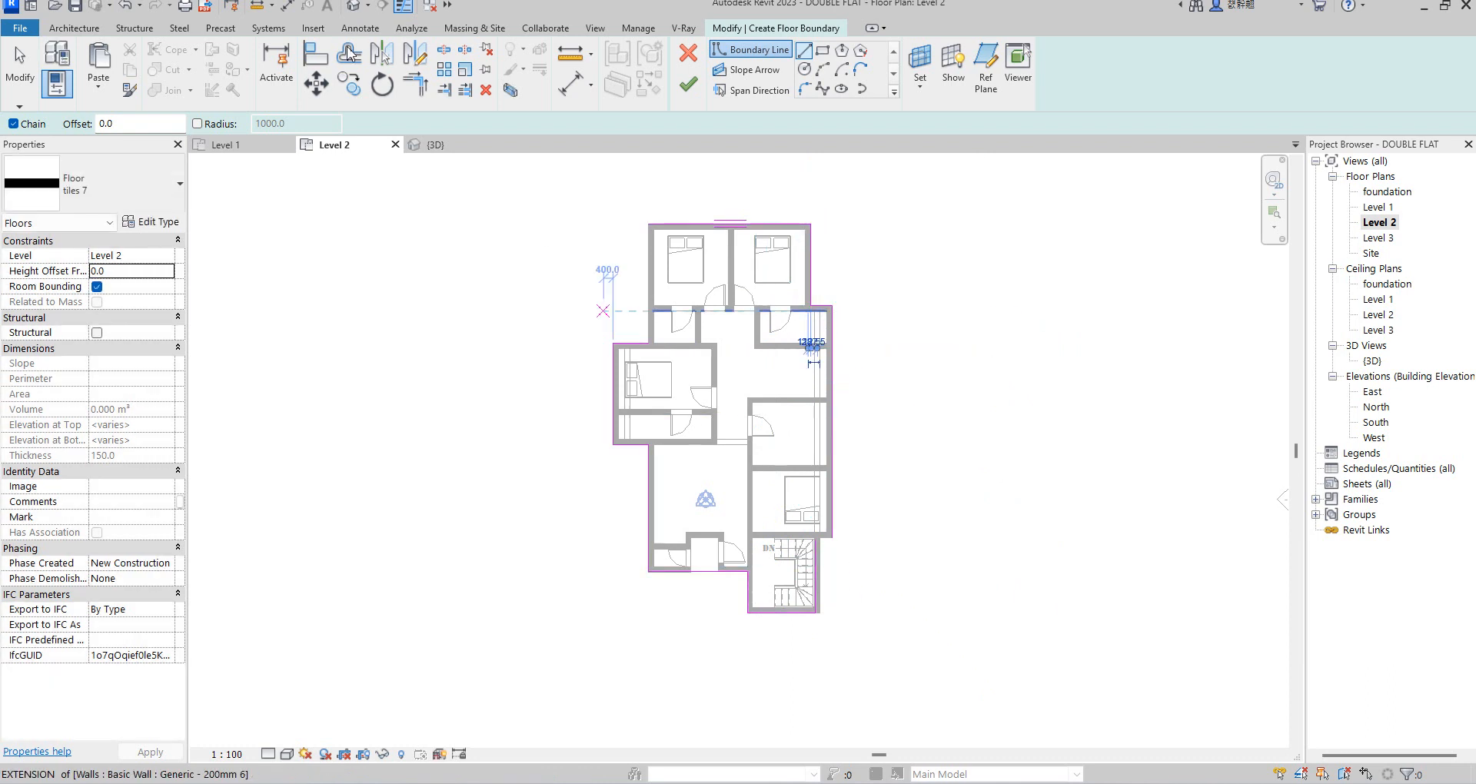
- Align the floor boundary line on the stairwell's right side to the outer face of the stairwell wall
left_click(317, 55)
scroll(803, 585, "up", 4)
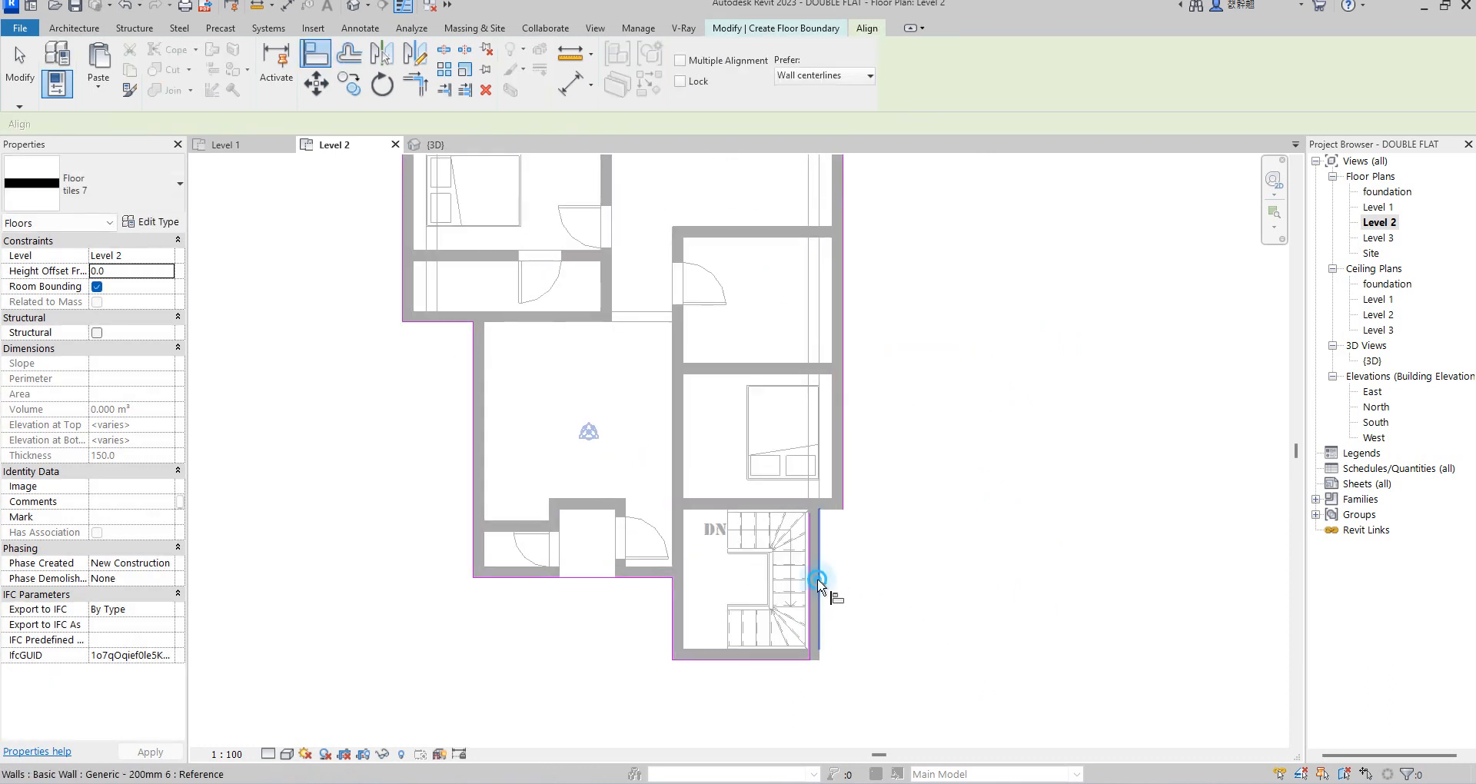
scroll(818, 596, "up", 3)
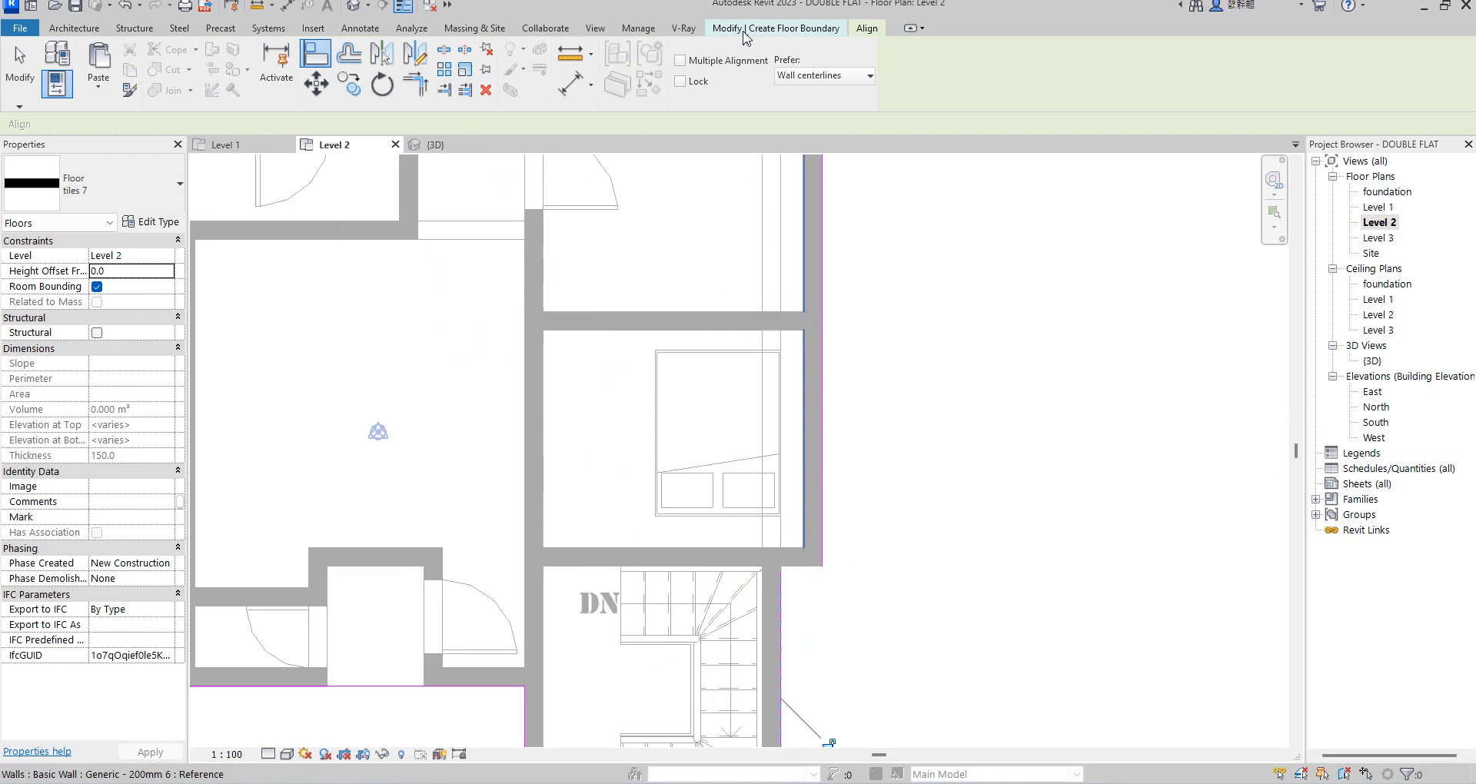
key("Escape")
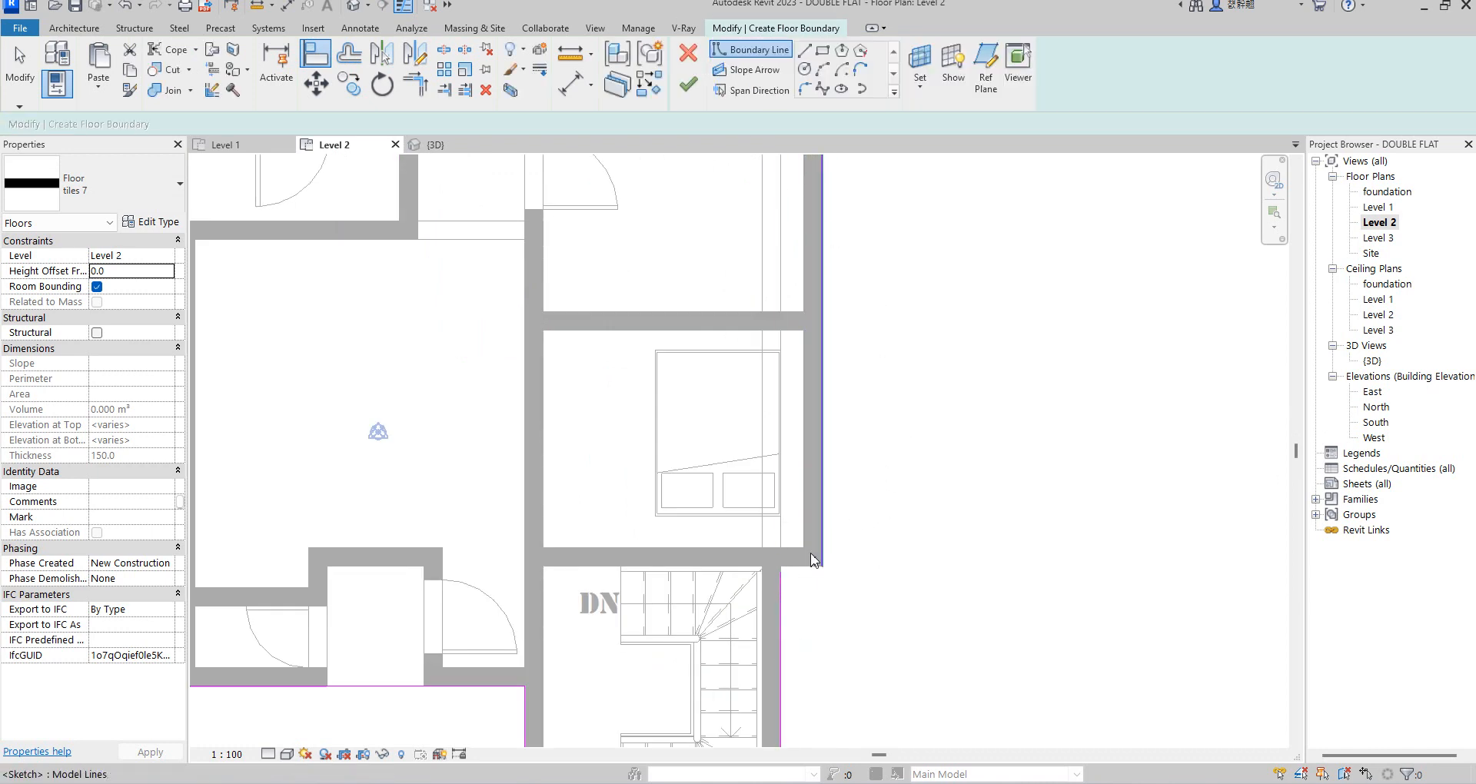
- Draw the short boundary segment joining the stairwell's right boundary line to the lower end of the right outer wall's line
left_click(822, 552)
left_click(805, 52)
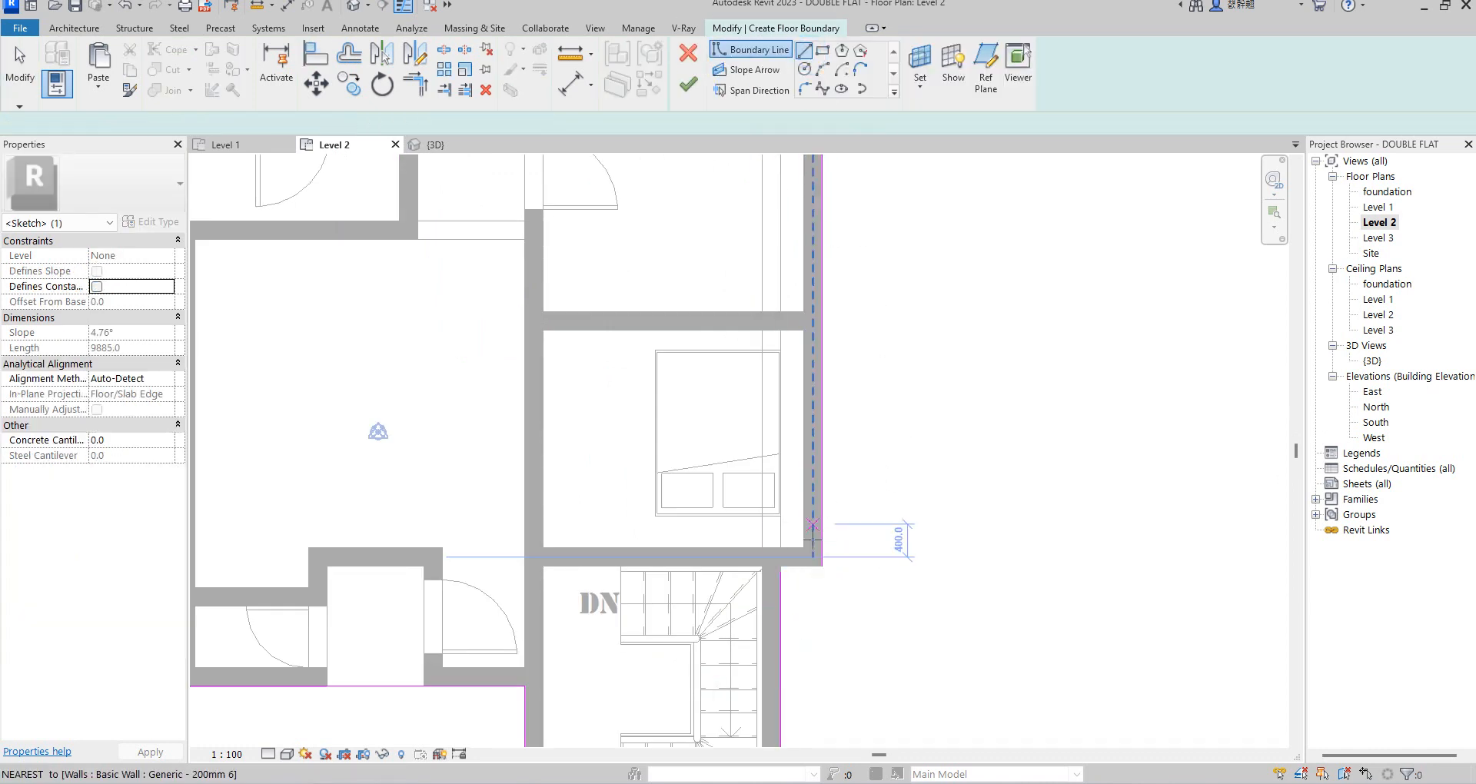
scroll(779, 571, "down", 5)
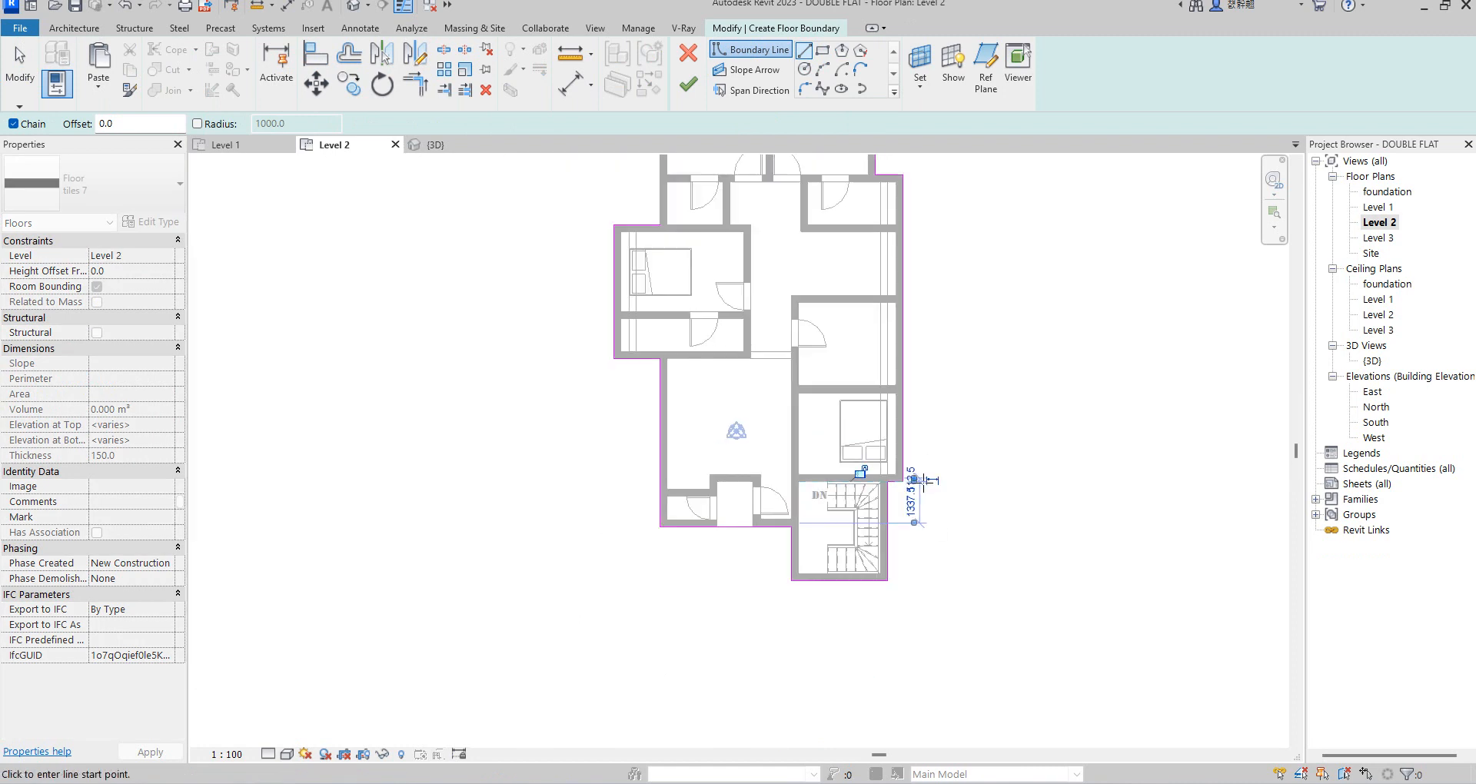
scroll(780, 590, "up", 3)
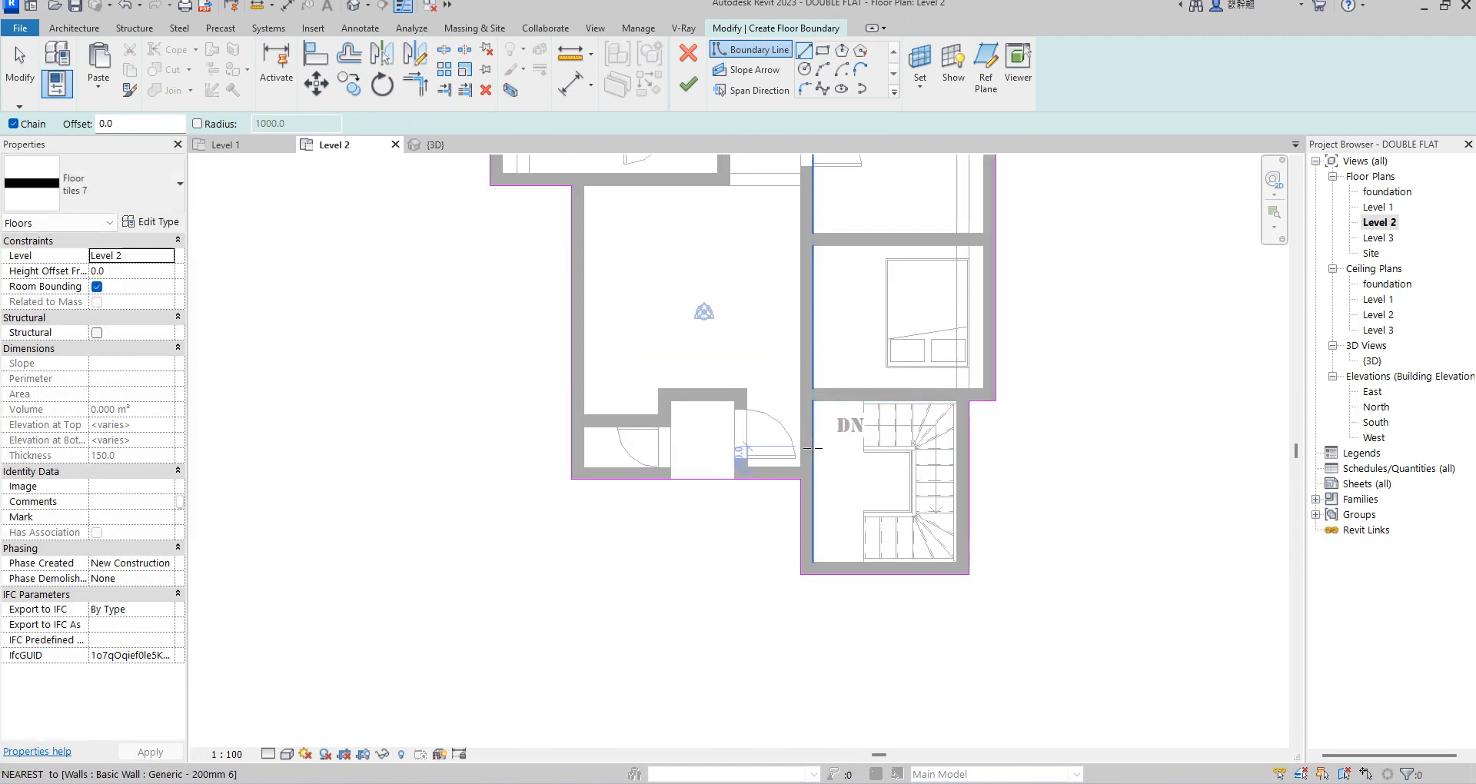
scroll(813, 461, "up", 1)
scroll(811, 492, "down", 3)
scroll(800, 523, "up", 1)
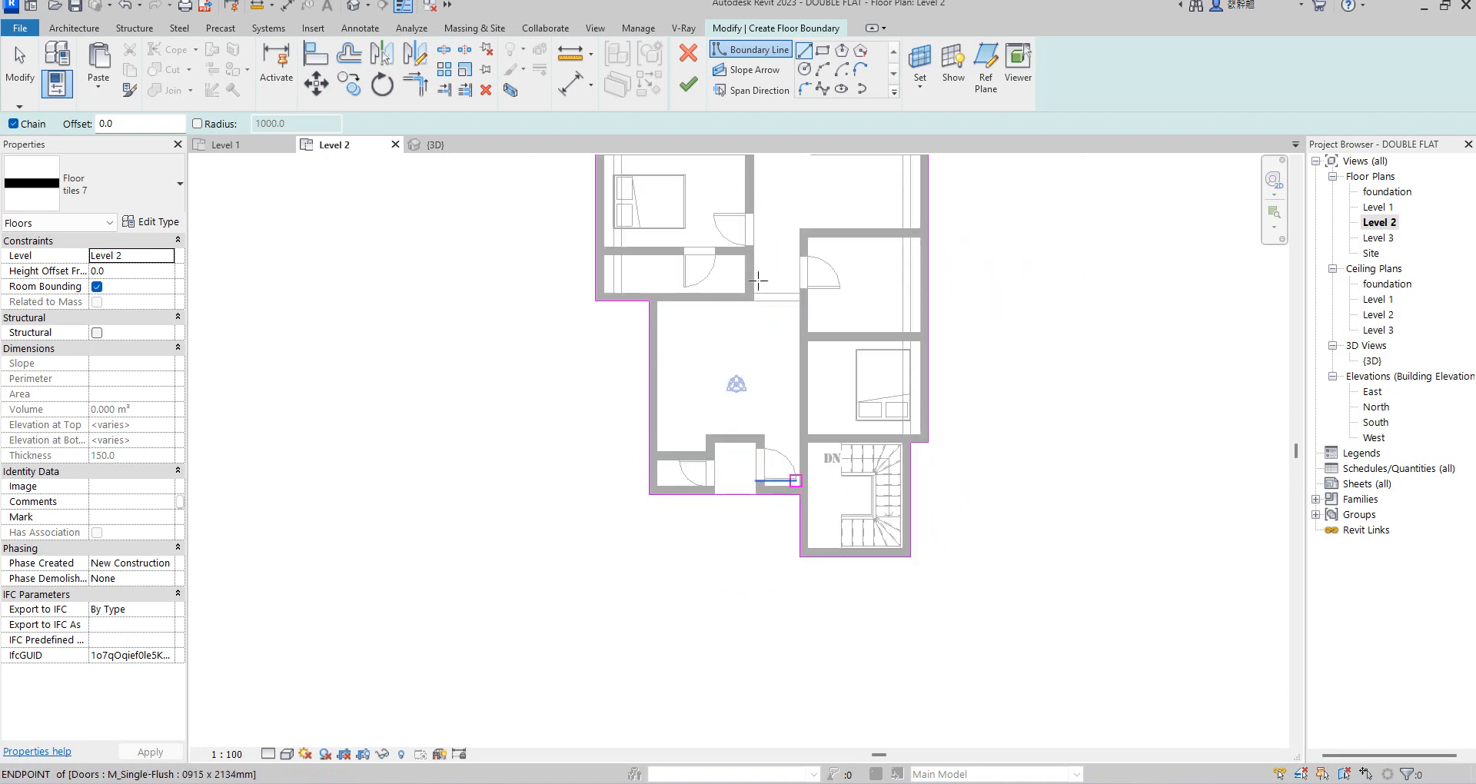
- Try to finish the floor sketch and locate the open ends of its boundary
left_click(686, 87)
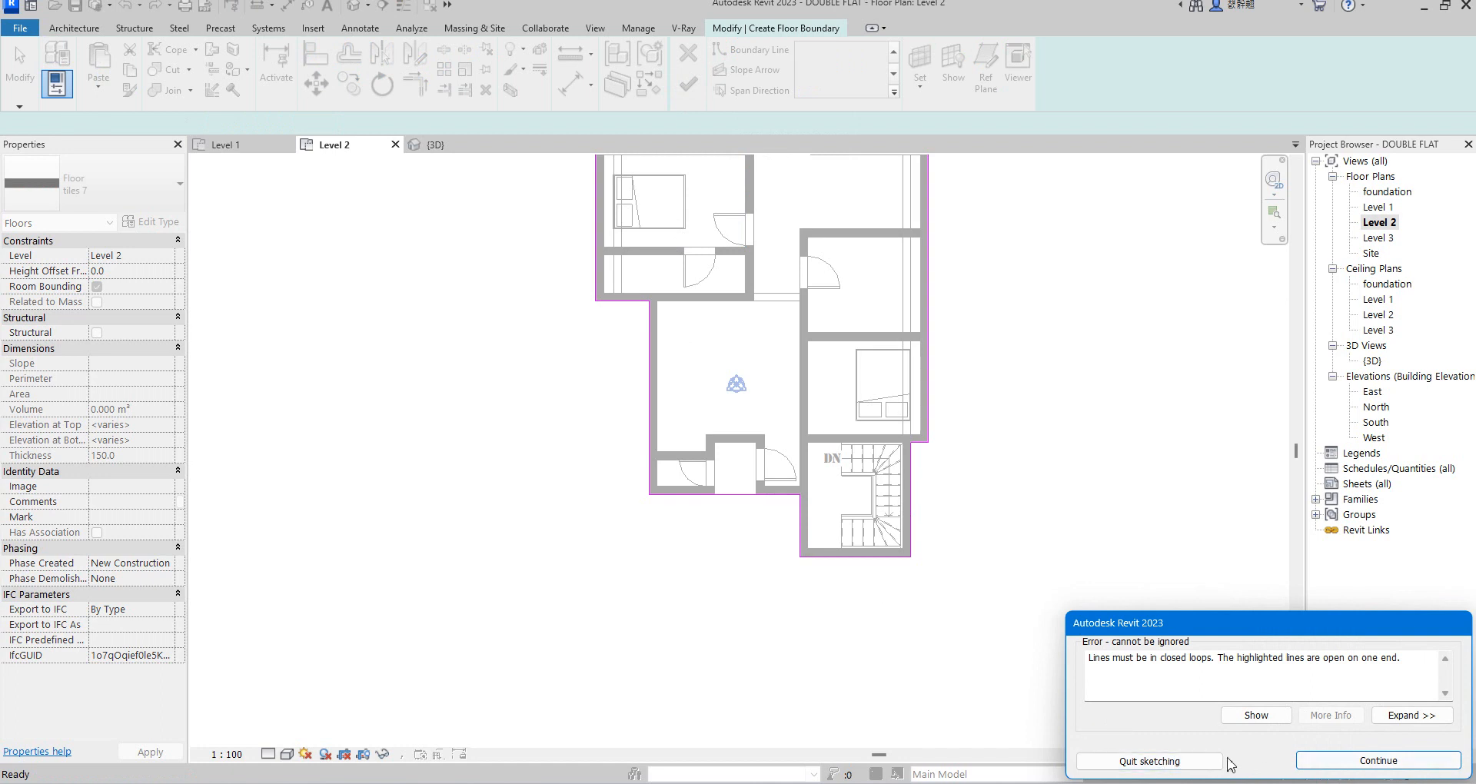
left_click(1254, 715)
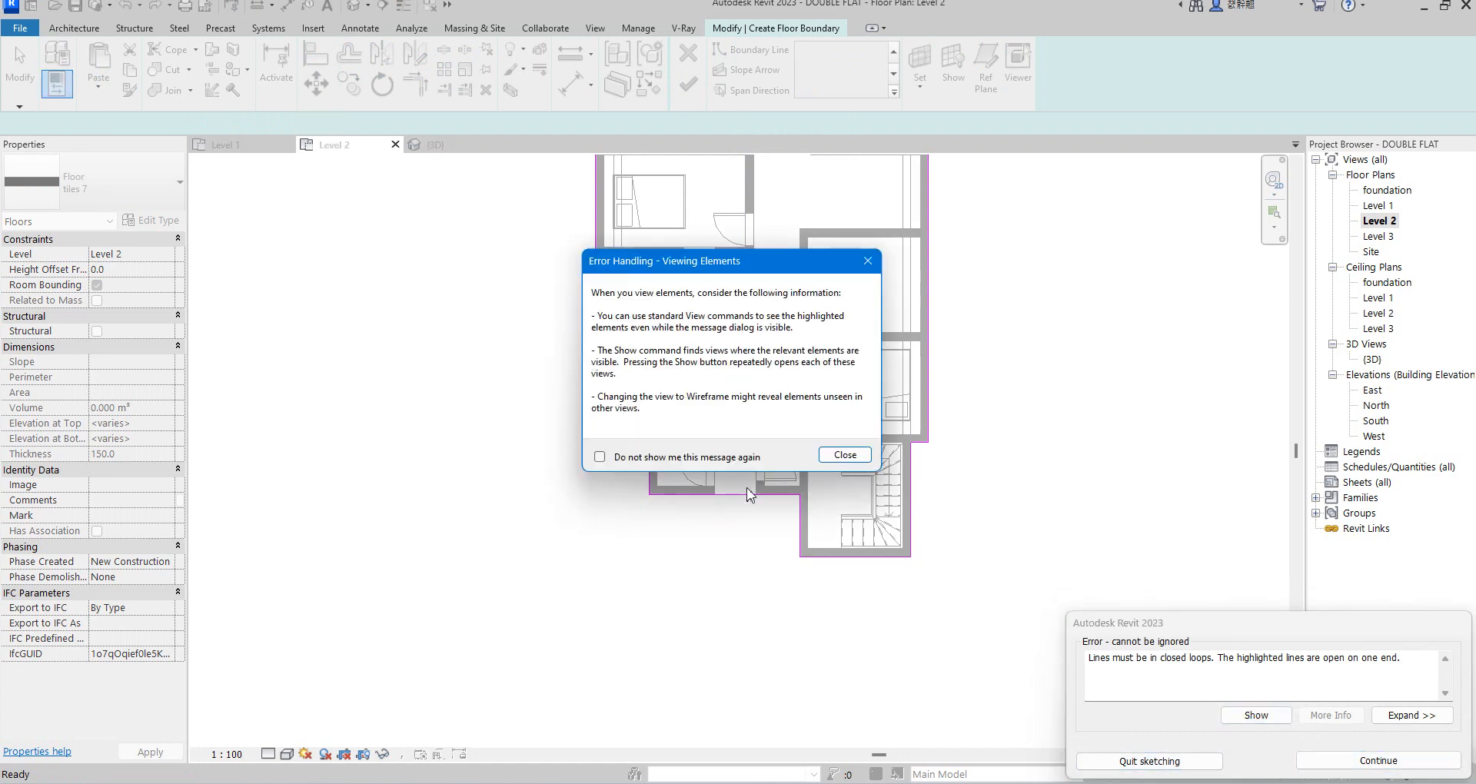
left_click(844, 455)
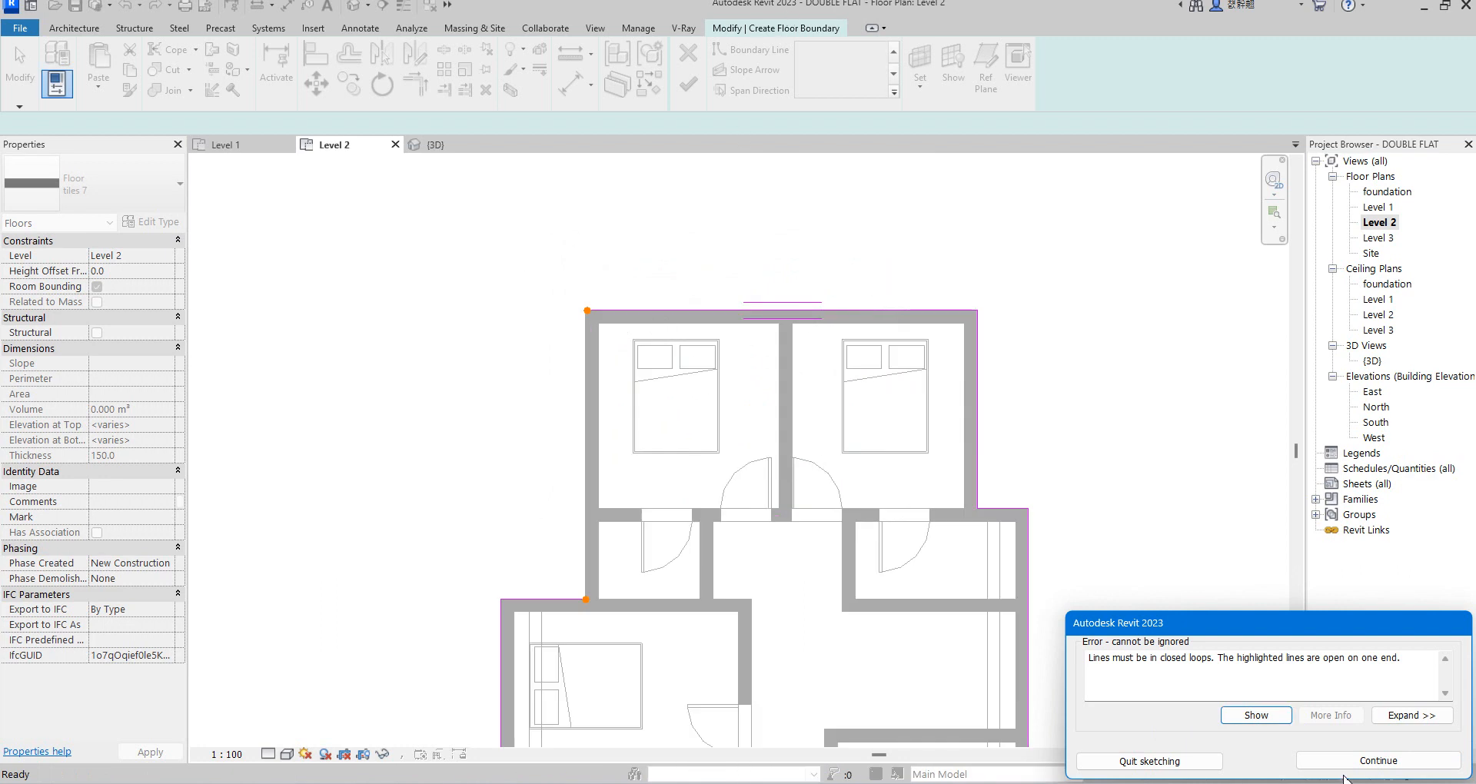
left_click(1379, 760)
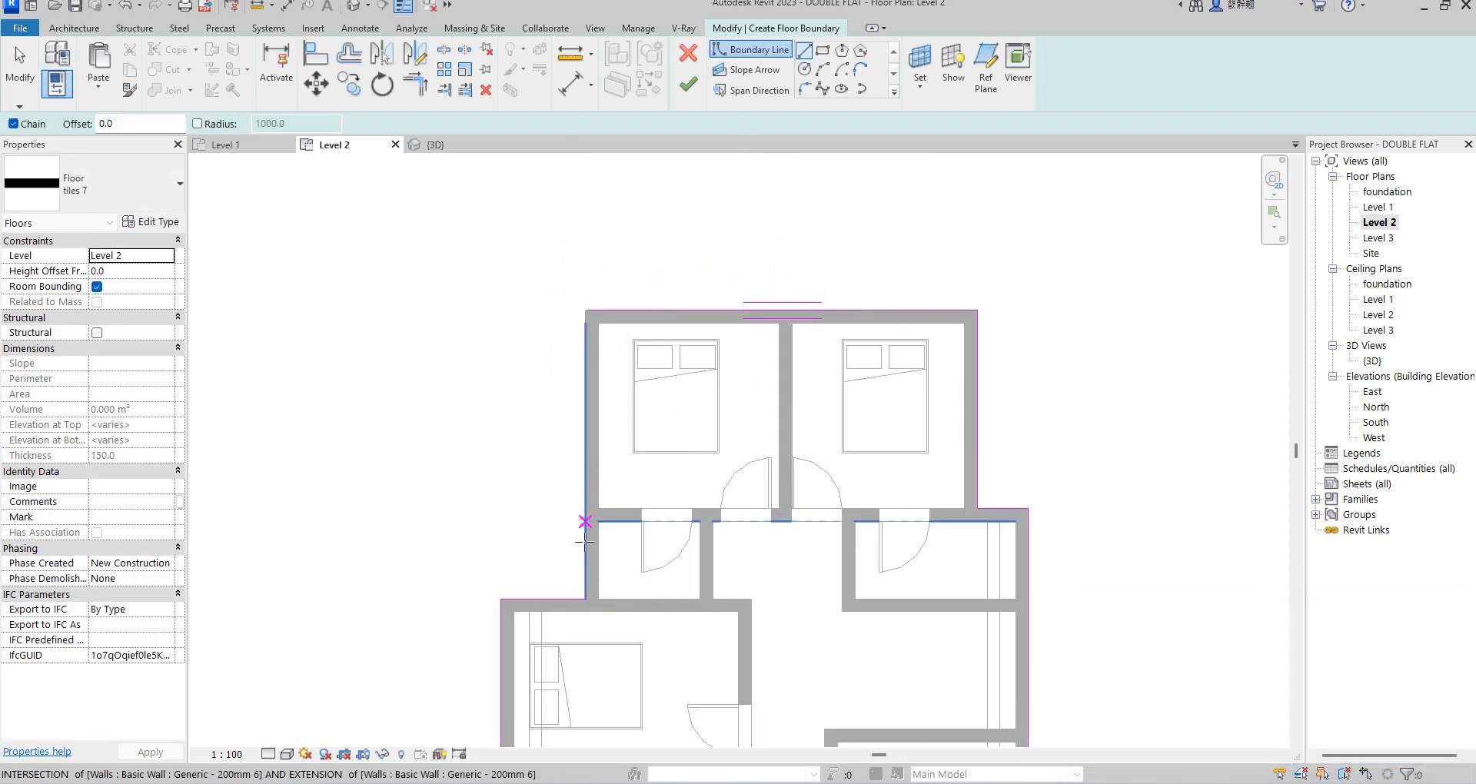
- Draw the missing boundary line along the outer wall of the upper left bedroom and finish the floor
left_click(585, 599)
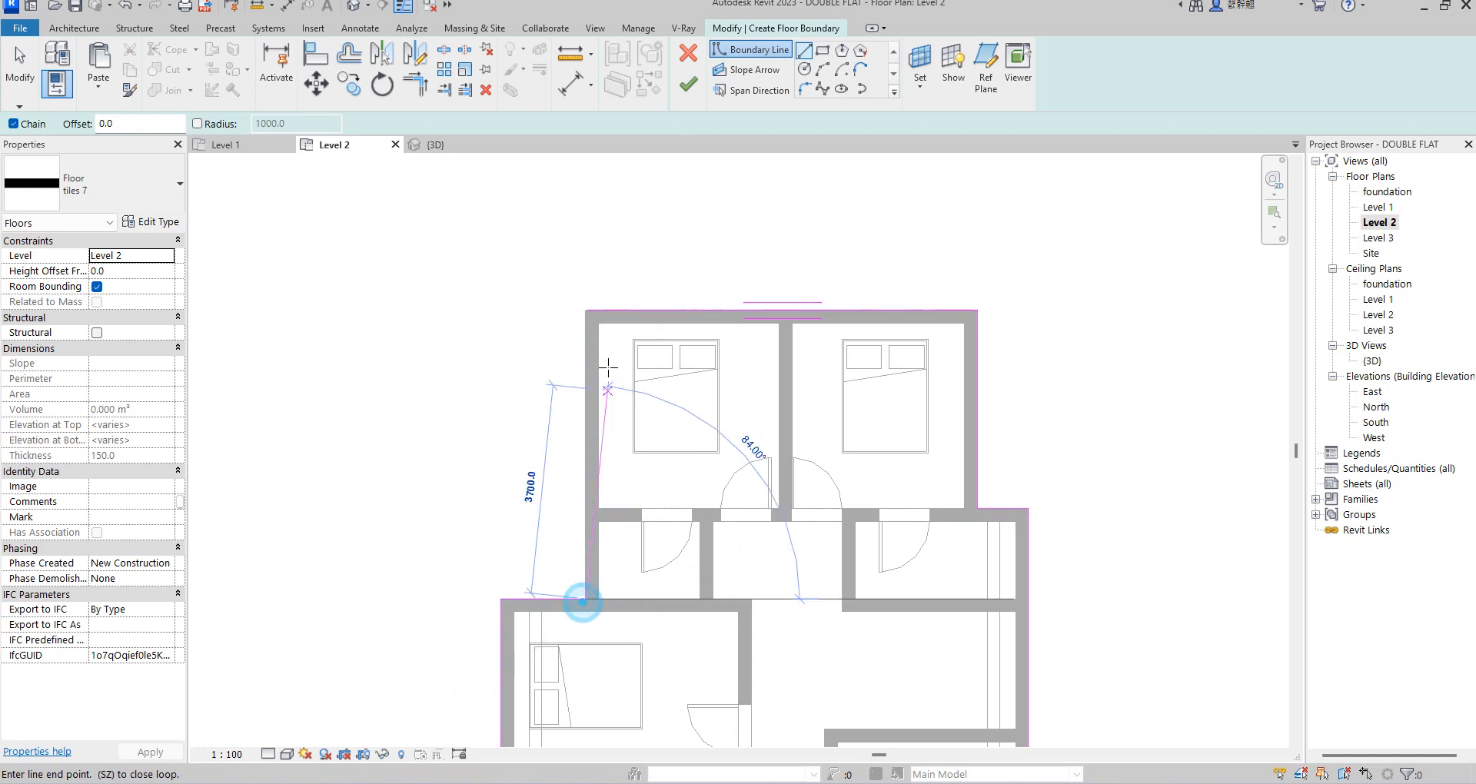
left_click(586, 310)
left_click(688, 85)
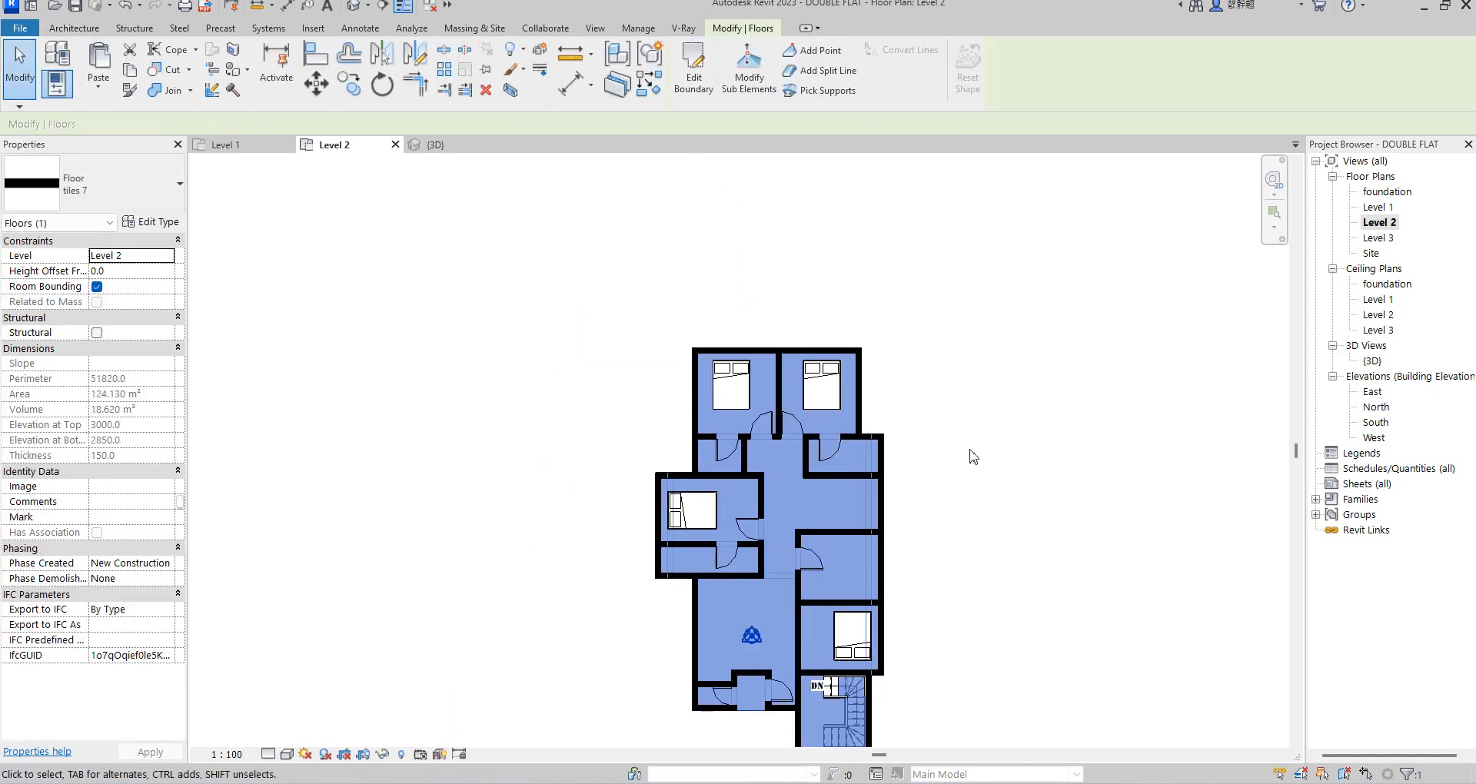
- Open the Level 2 tiles 7 floor's boundary for editing and activate the rectangle boundary tool
left_click(973, 457)
scroll(856, 672, "down", 2)
scroll(771, 592, "up", 4)
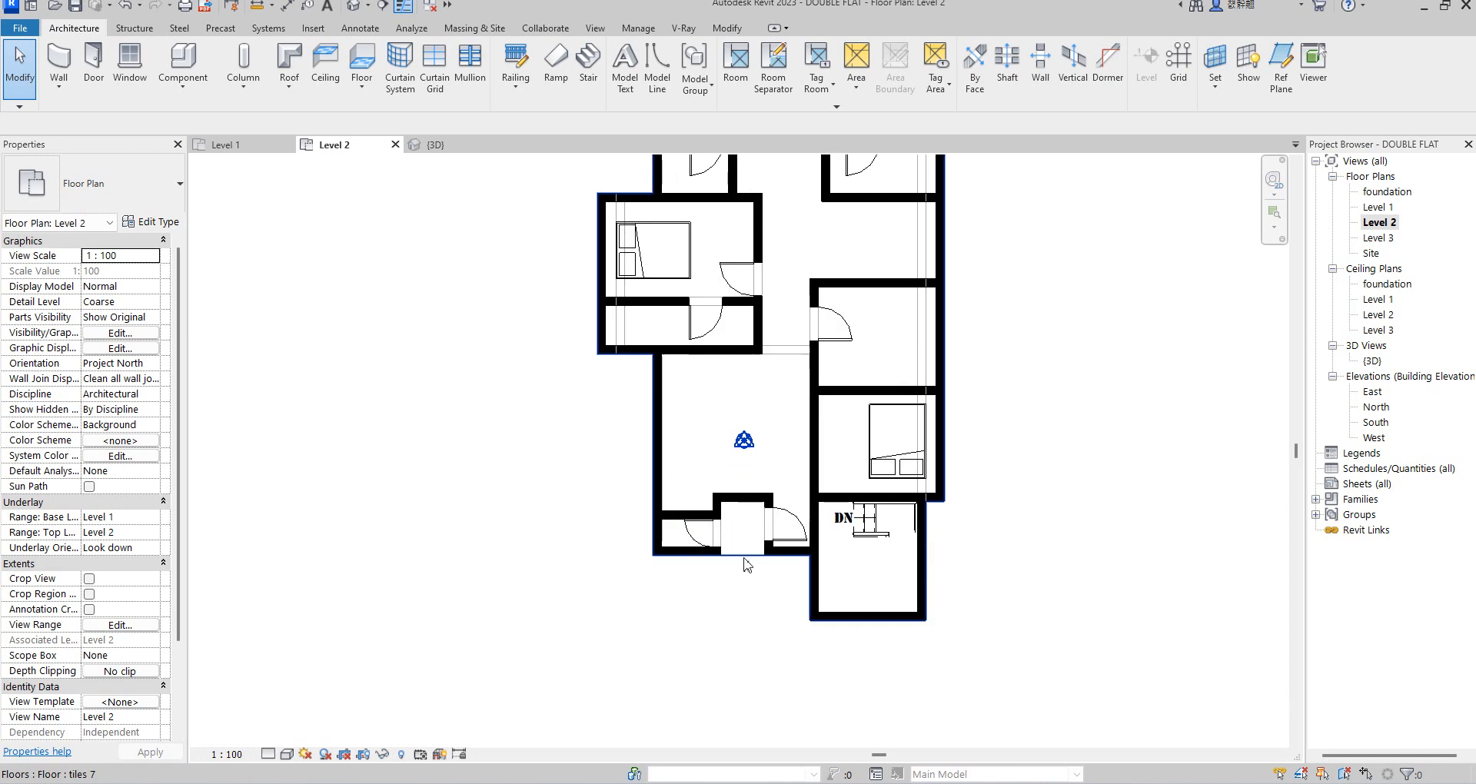
left_click(744, 561)
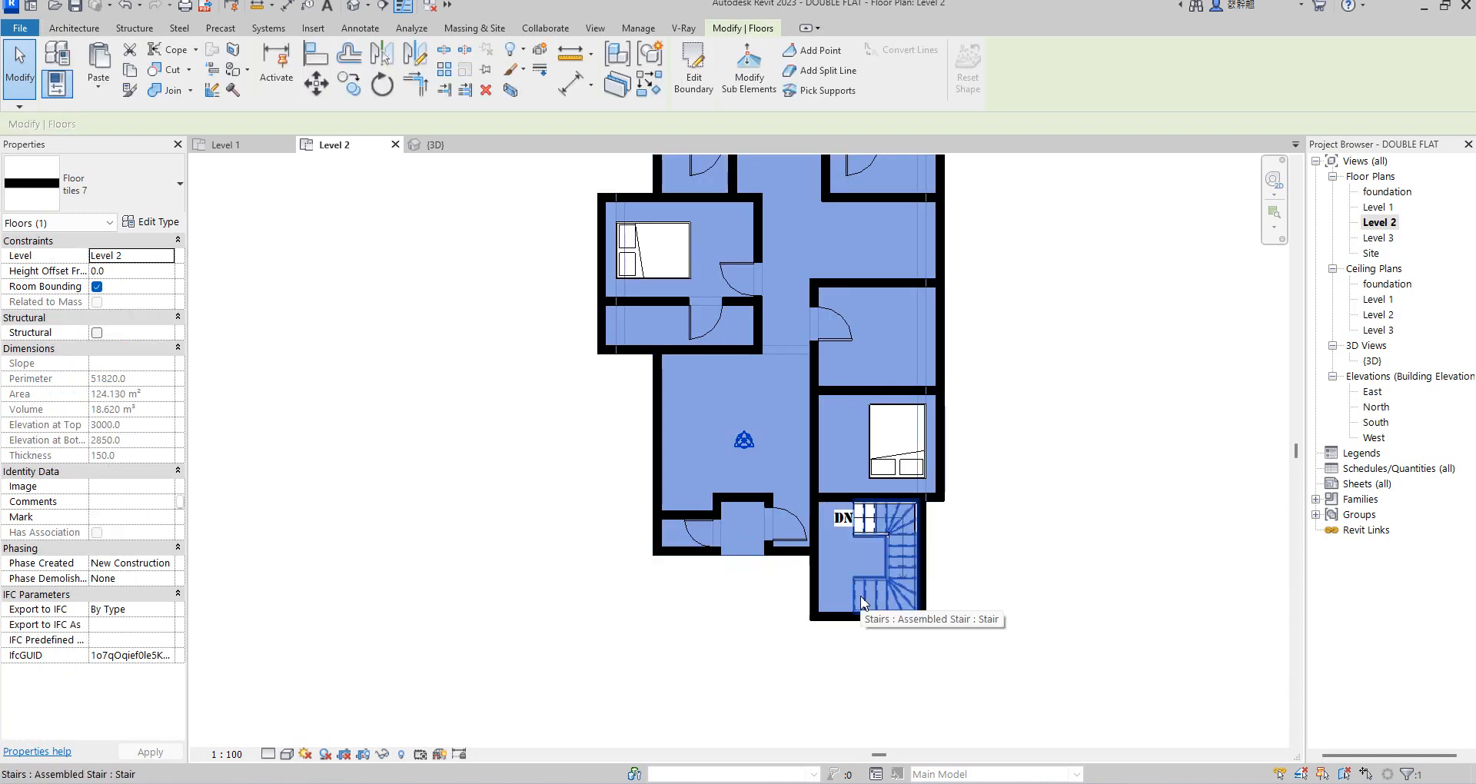
left_click(693, 65)
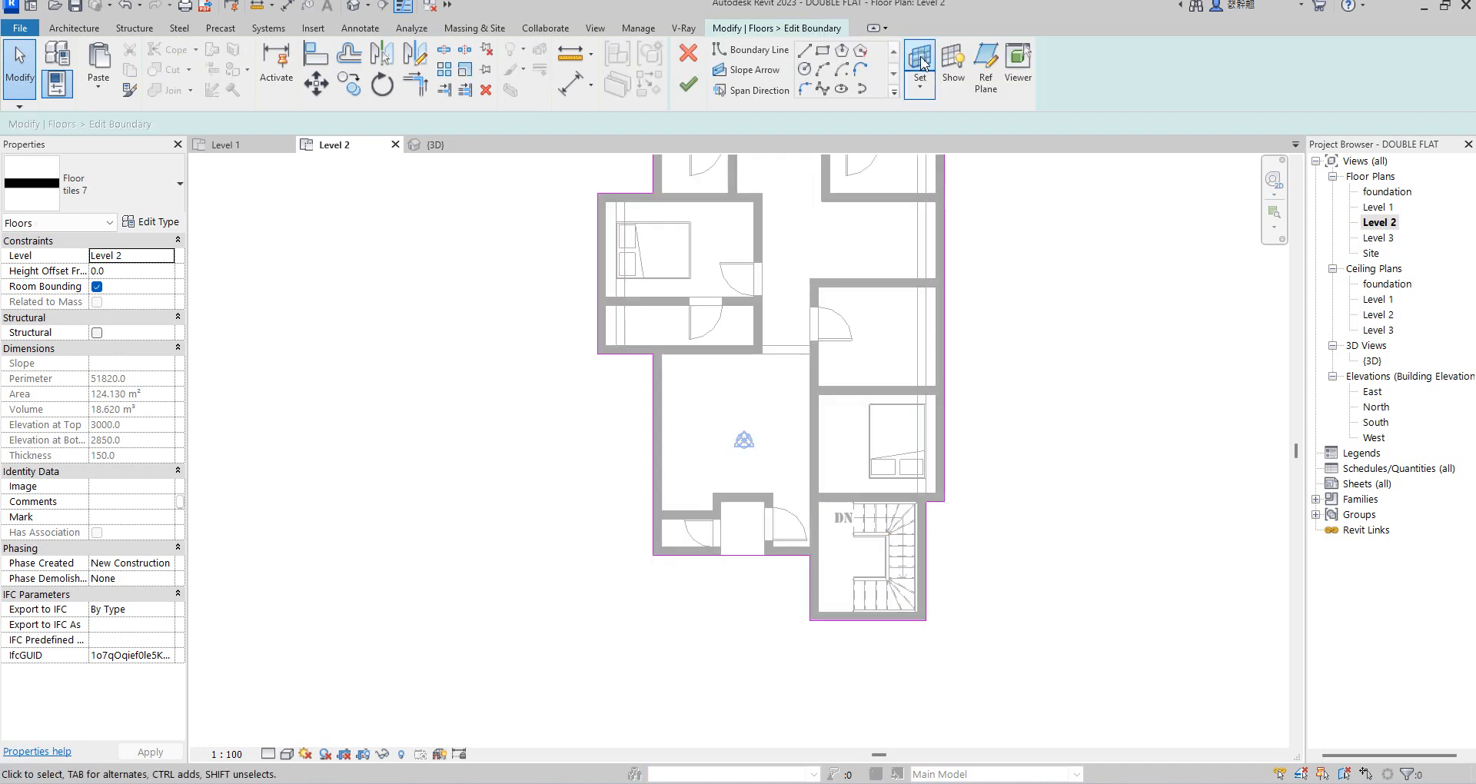
left_click(823, 52)
scroll(903, 596, "up", 5)
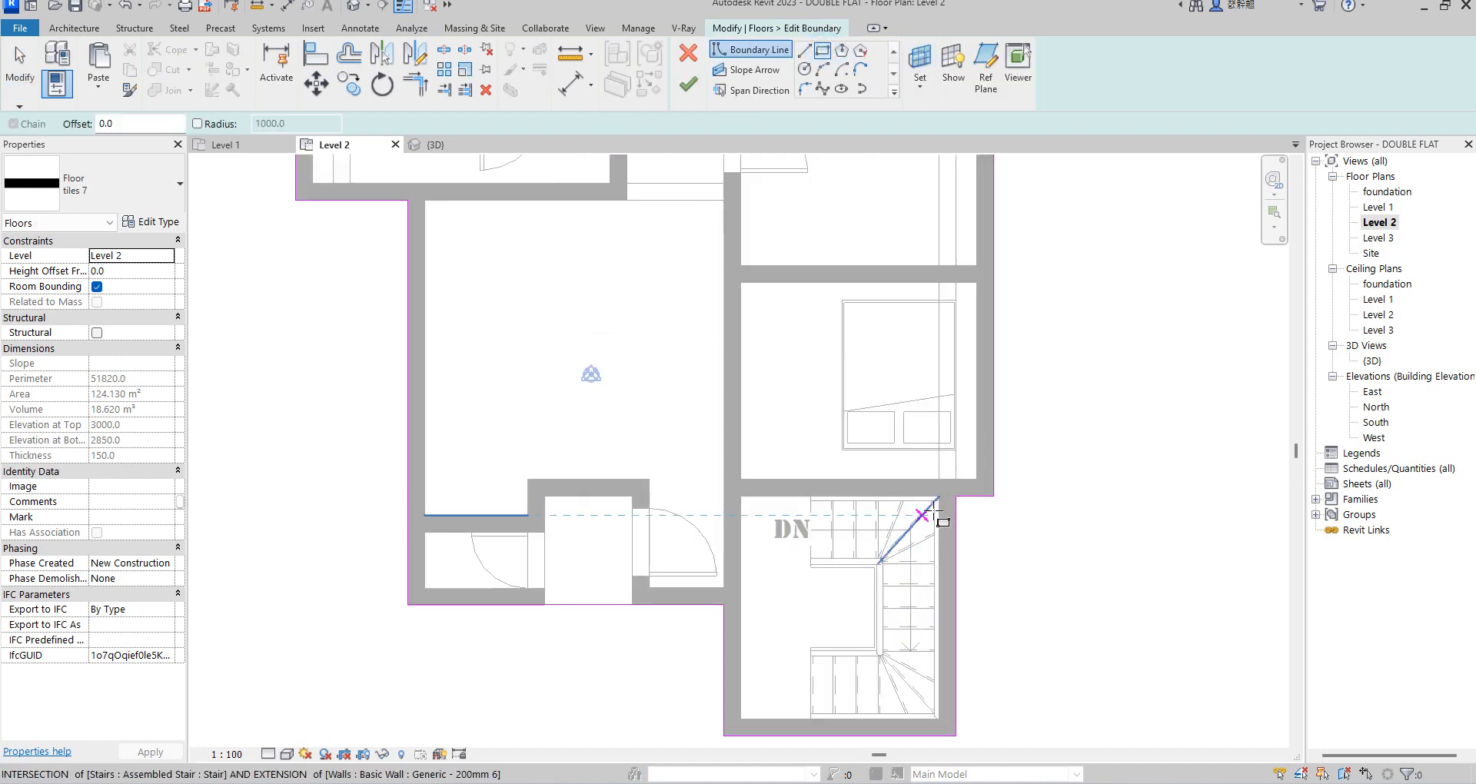
double_click(770, 493)
scroll(806, 504, "down", 1)
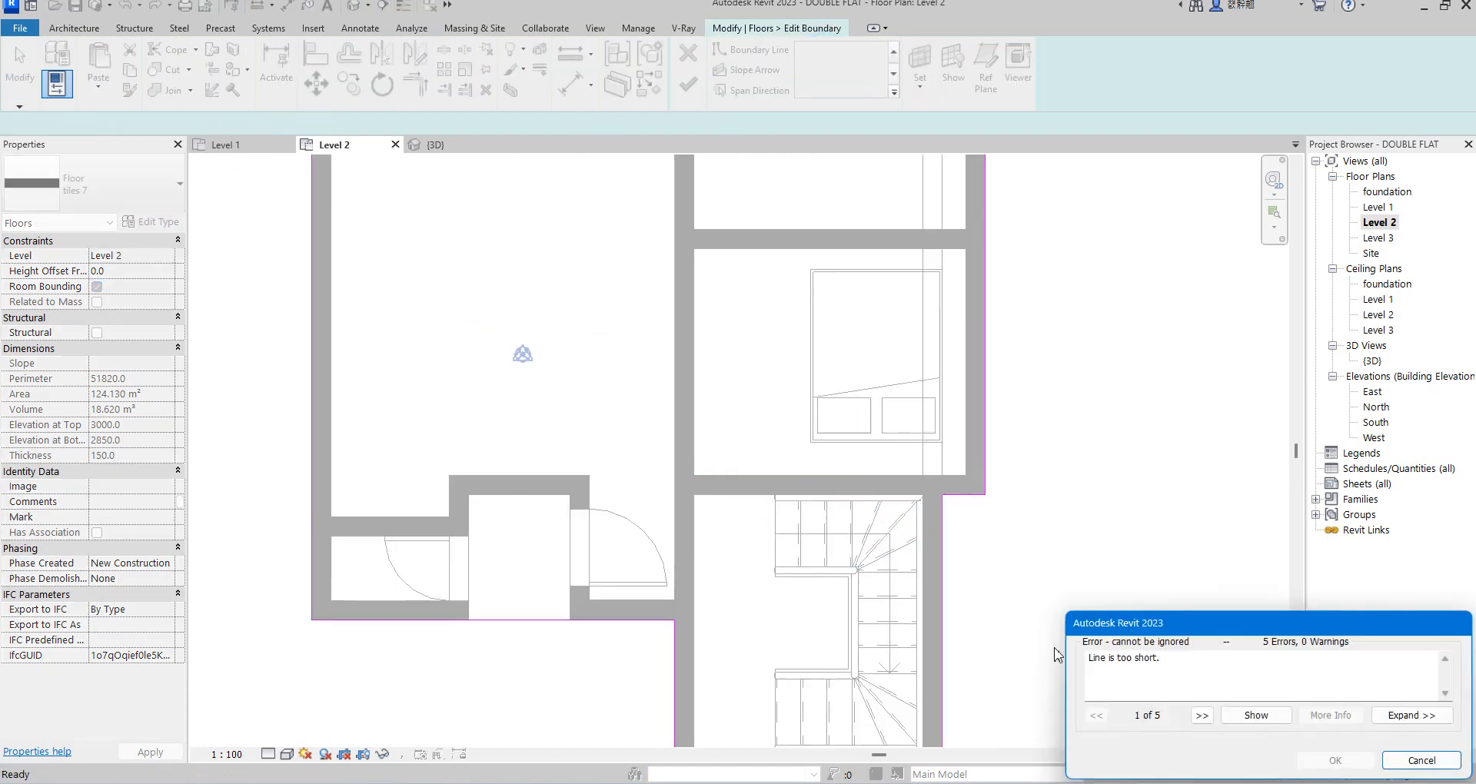
left_click(1422, 760)
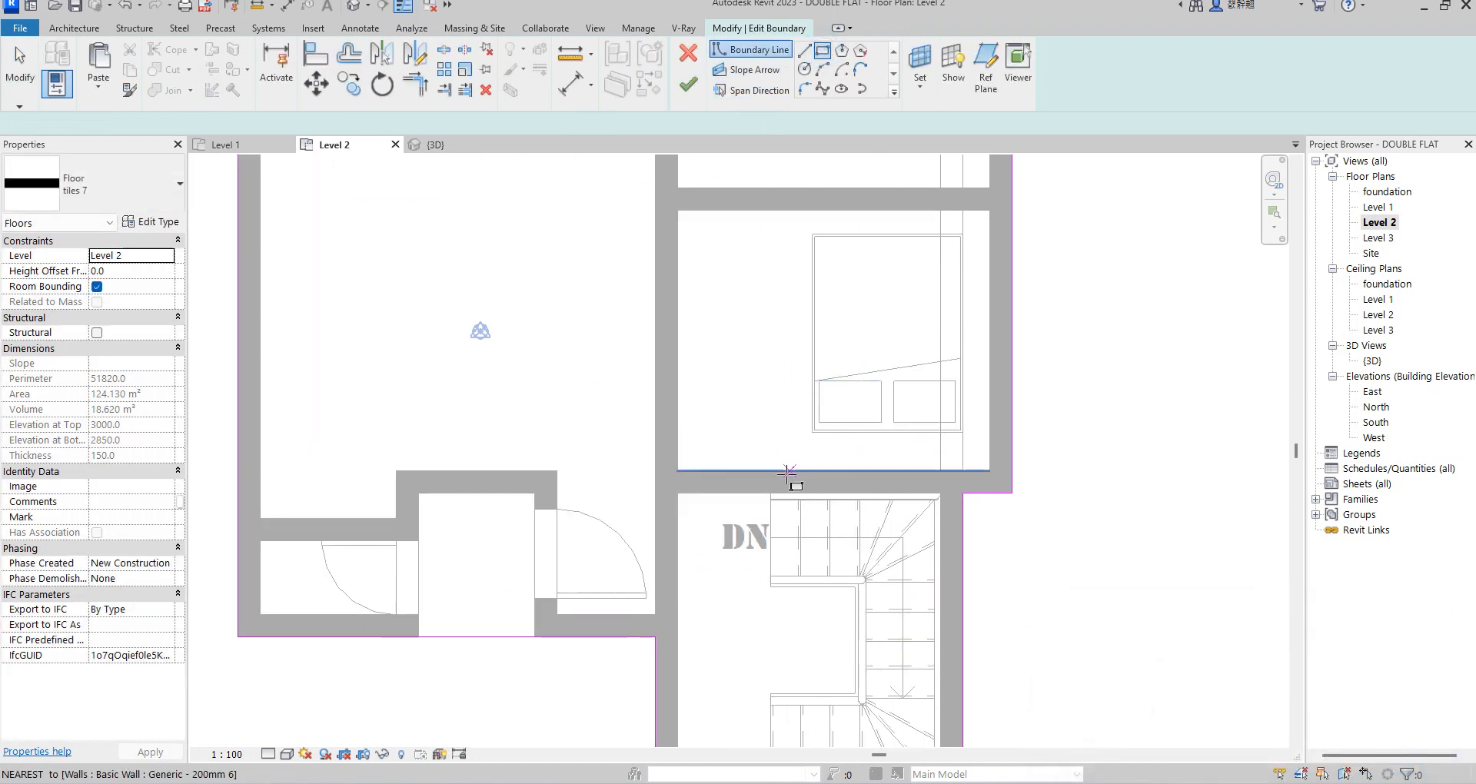
- Cut a stair opening in the Level 2 floor with a rectangular boundary about 1715 mm wide around the stairs, and finish the edit
left_click(770, 494)
scroll(827, 493, "down", 3)
scroll(855, 610, "up", 2)
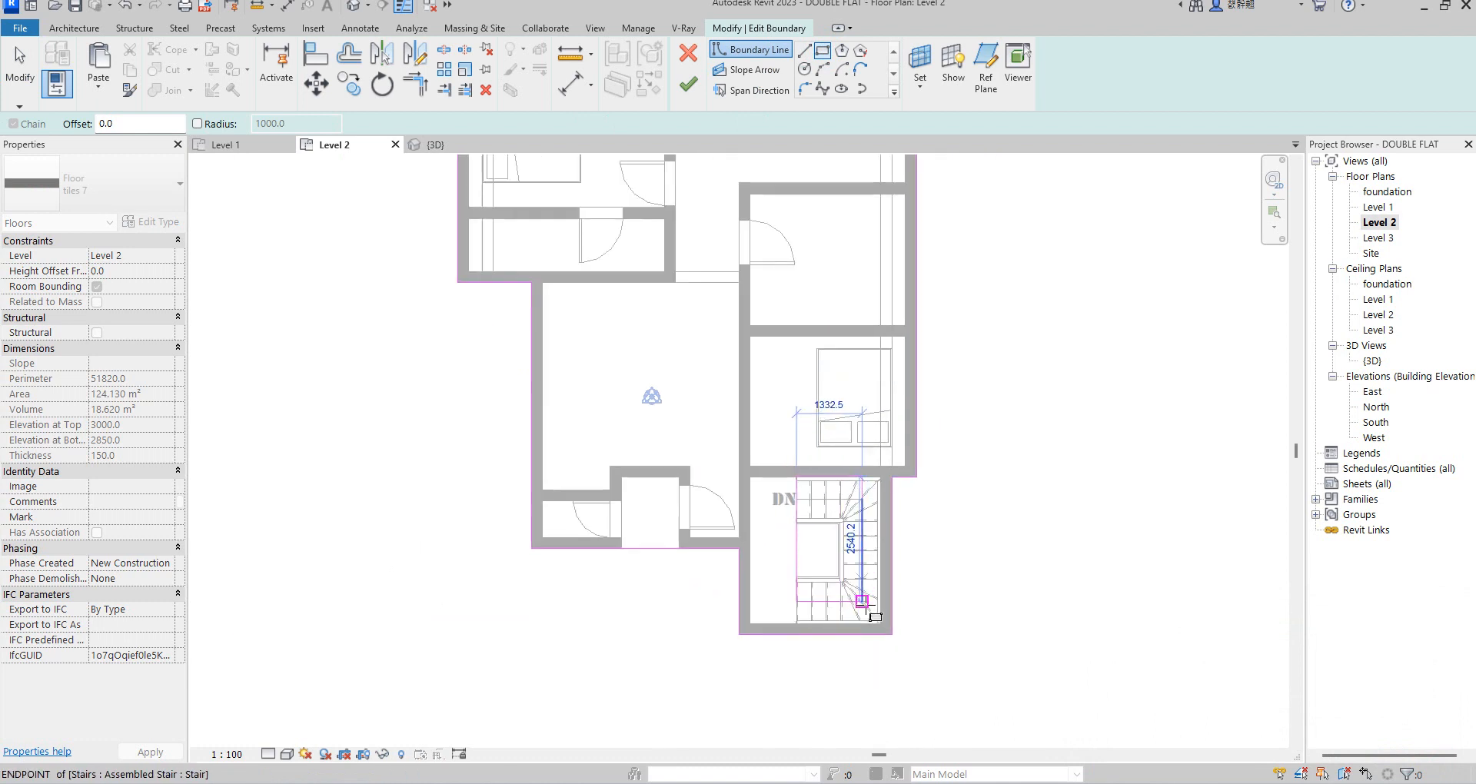
left_click(888, 635)
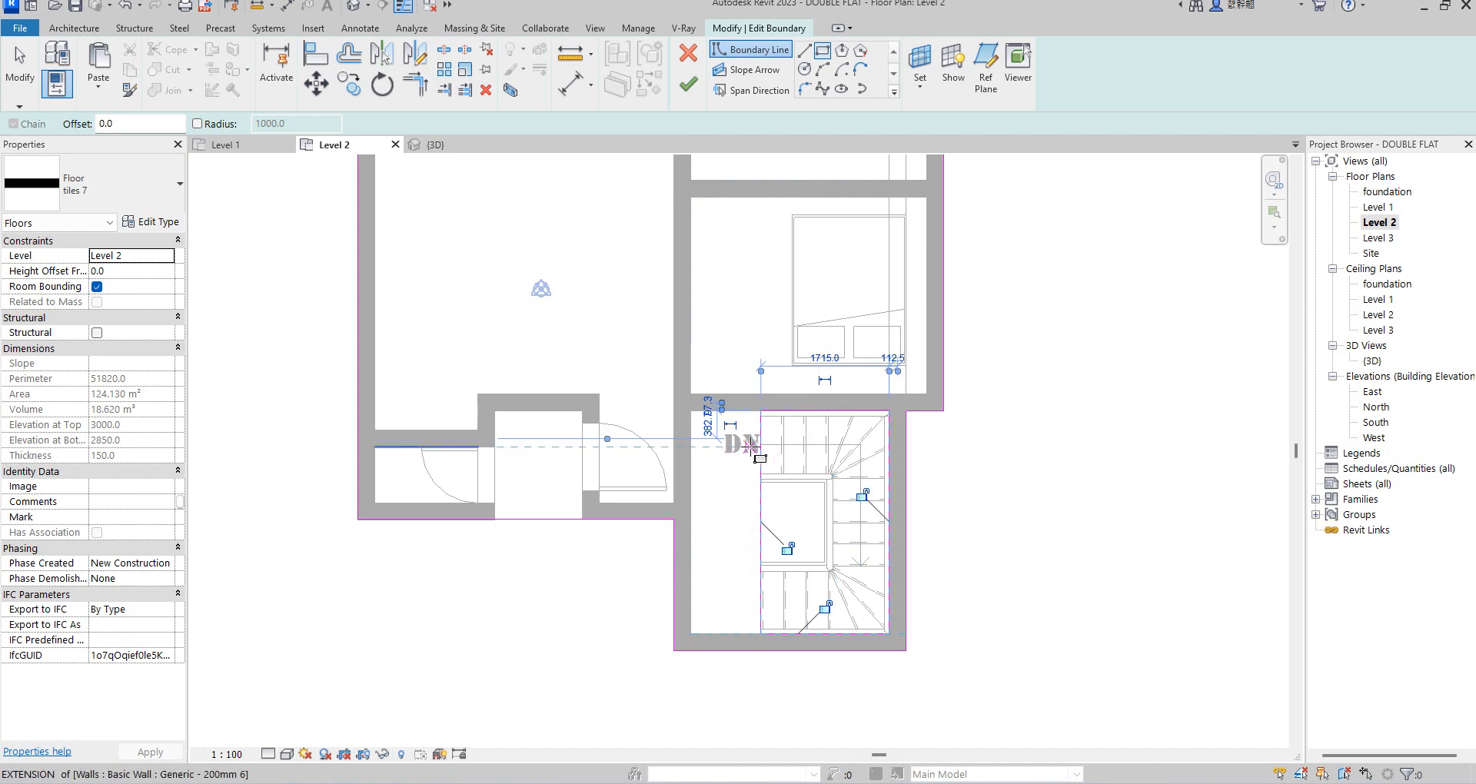
scroll(740, 458, "up", 3)
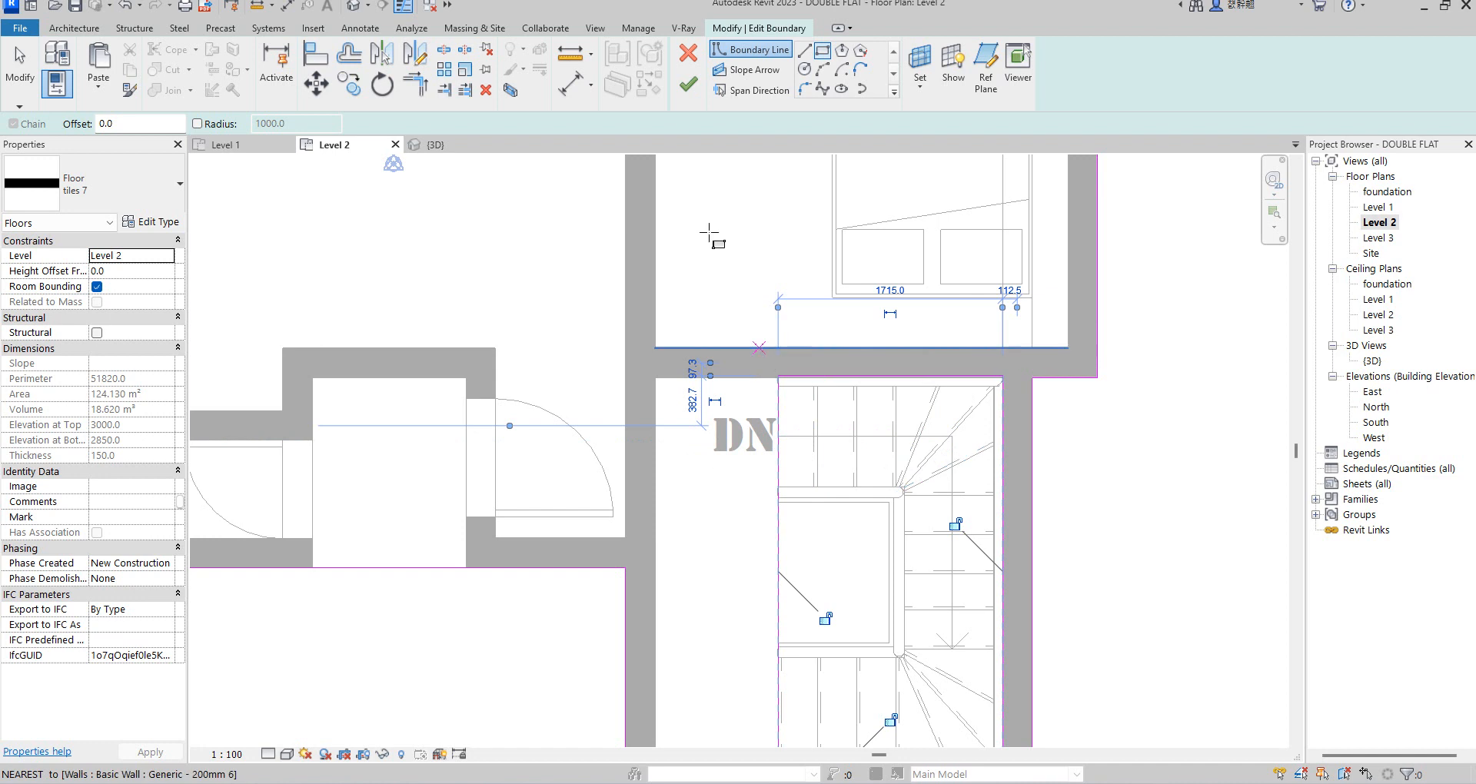
left_click(688, 83)
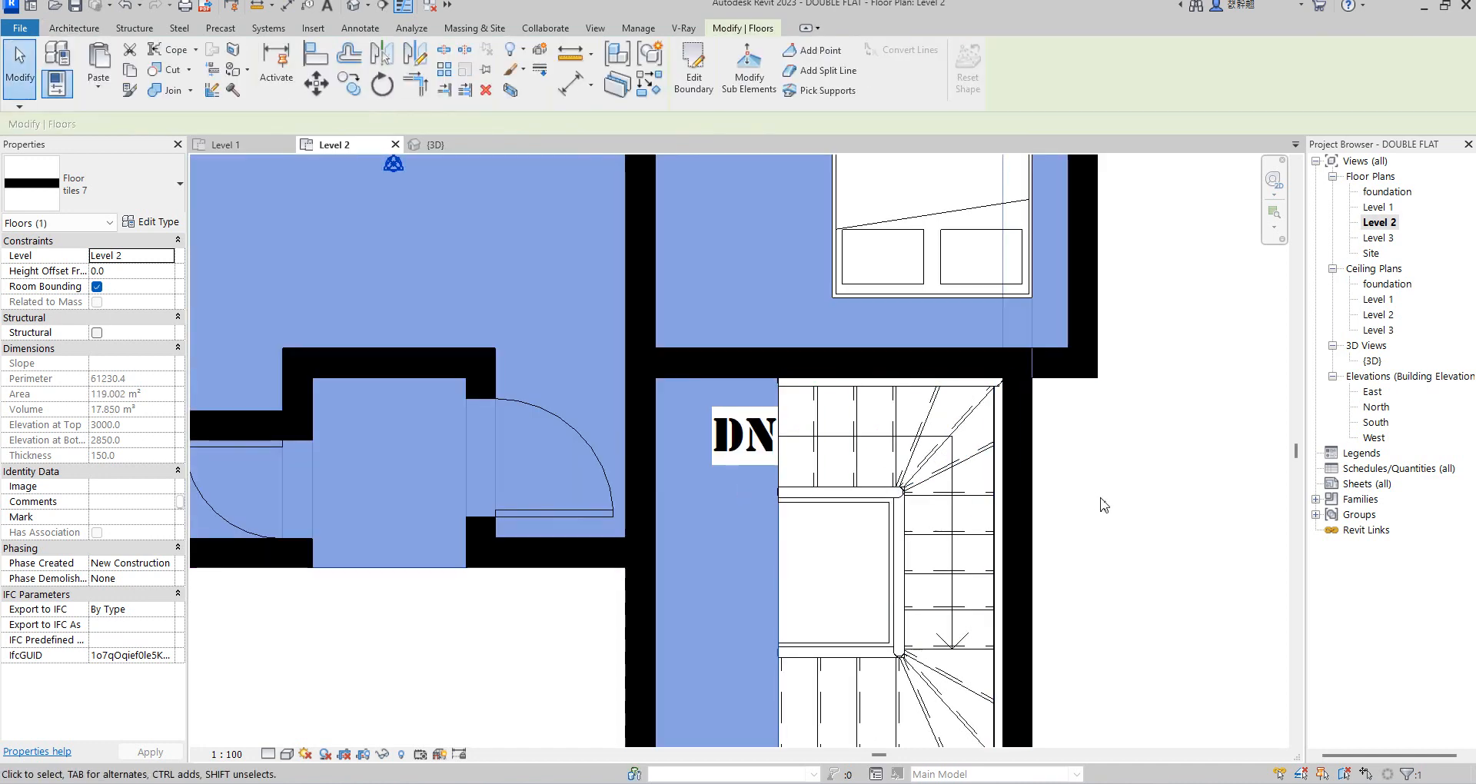
left_click(1104, 505)
scroll(603, 369, "down", 6)
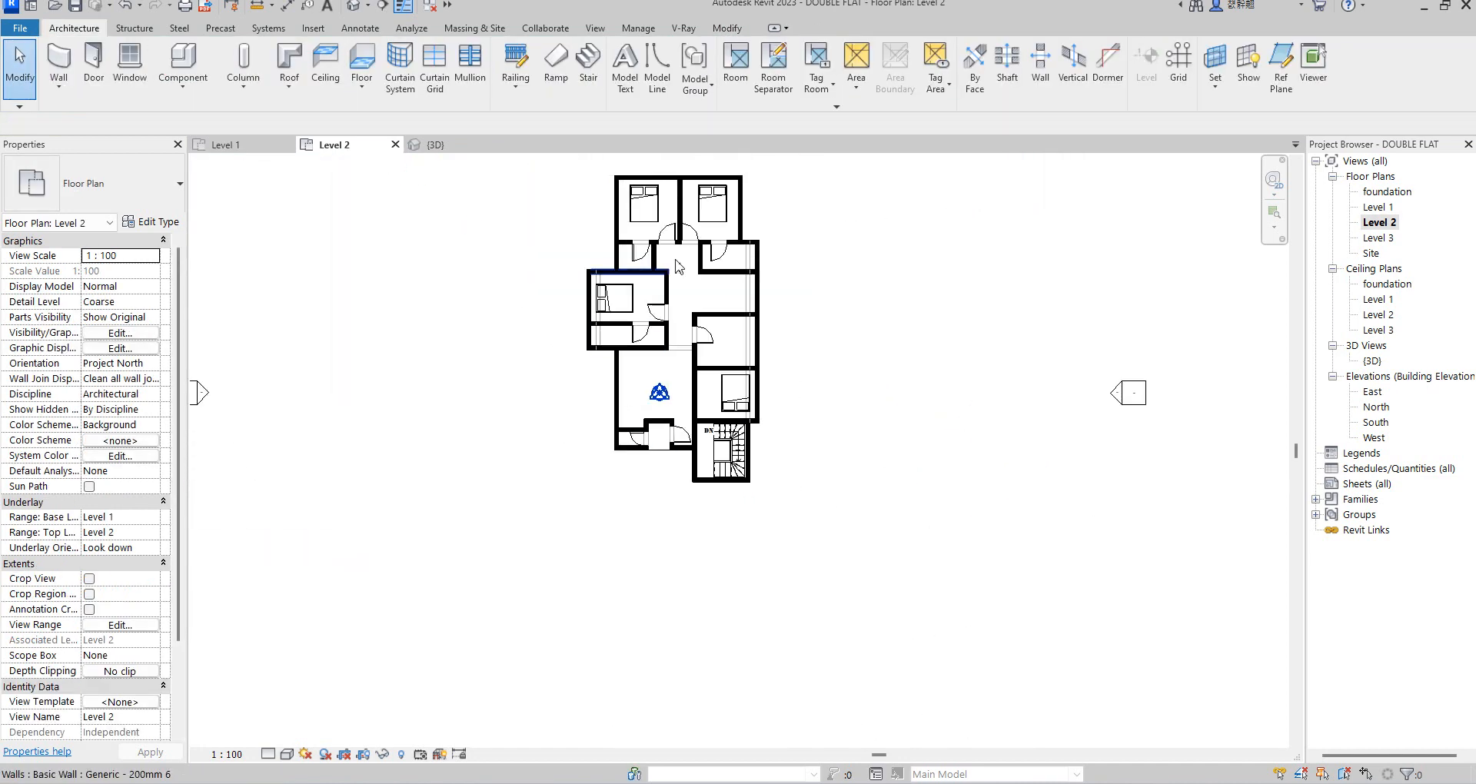
- Set the Level 2 plan's underlay base level to None
left_click(149, 516)
left_click(155, 517)
left_click(108, 527)
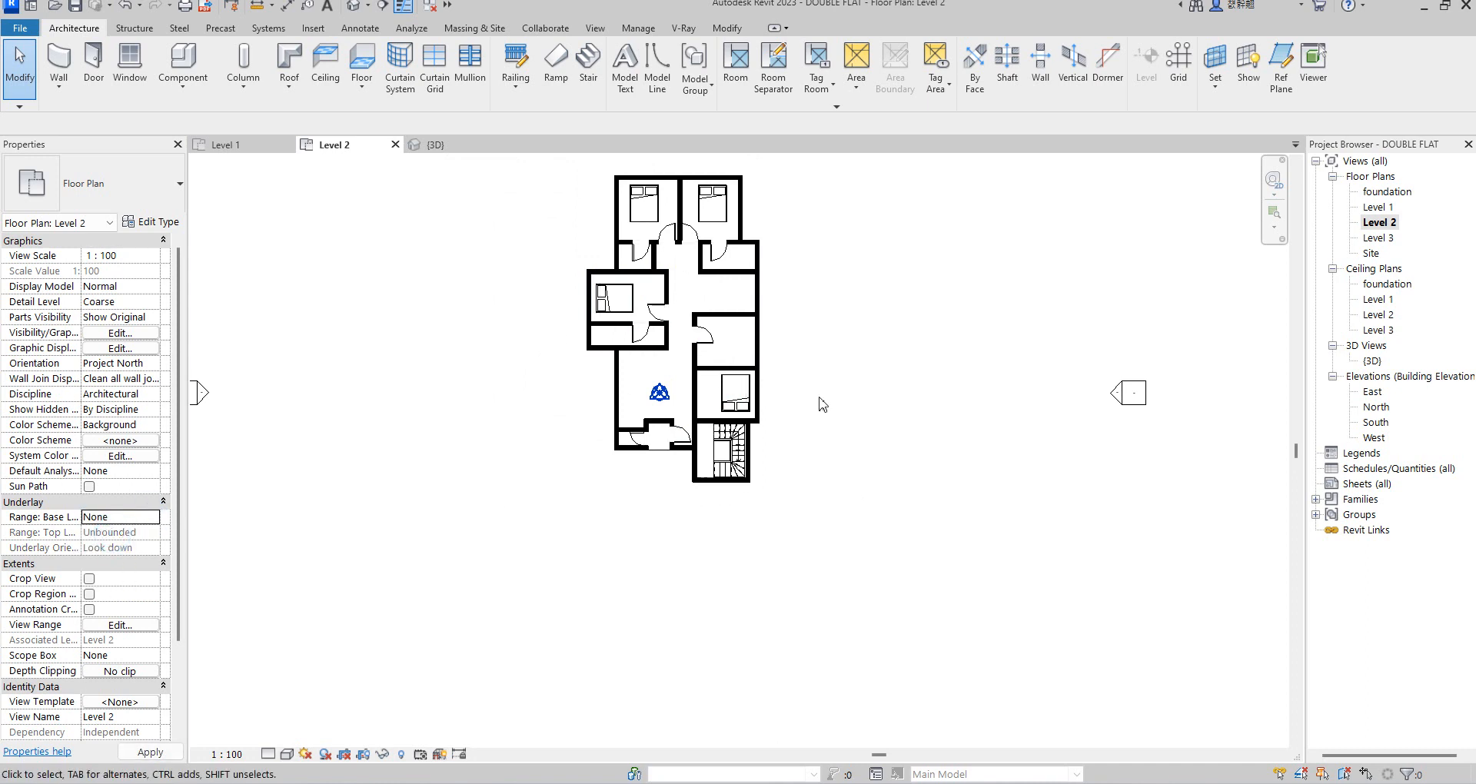
scroll(742, 378, "down", 4)
scroll(683, 446, "up", 2)
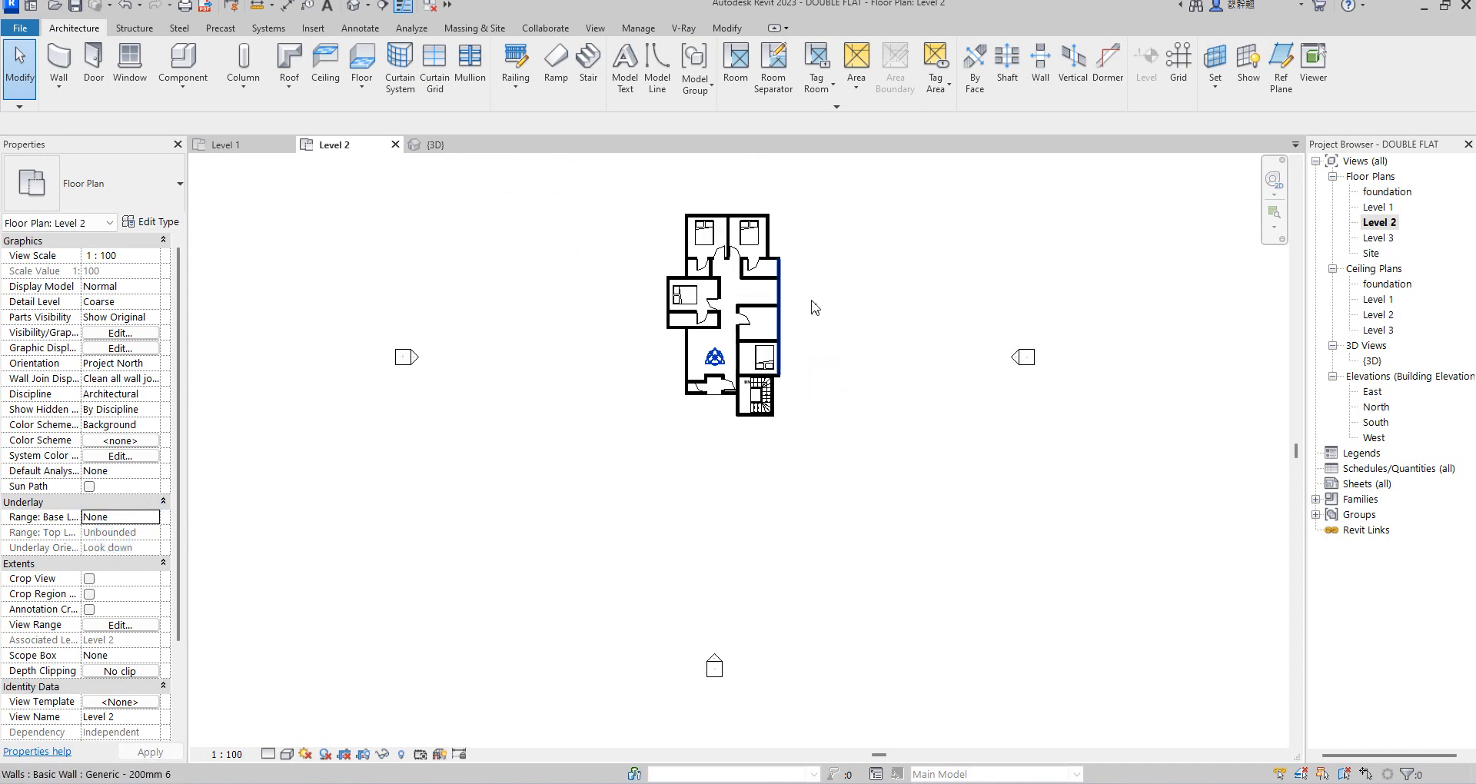
- Open the 3D view, switch it to a shaded visual style and examine the floors on both storeys
double_click(1385, 362)
scroll(919, 515, "down", 3)
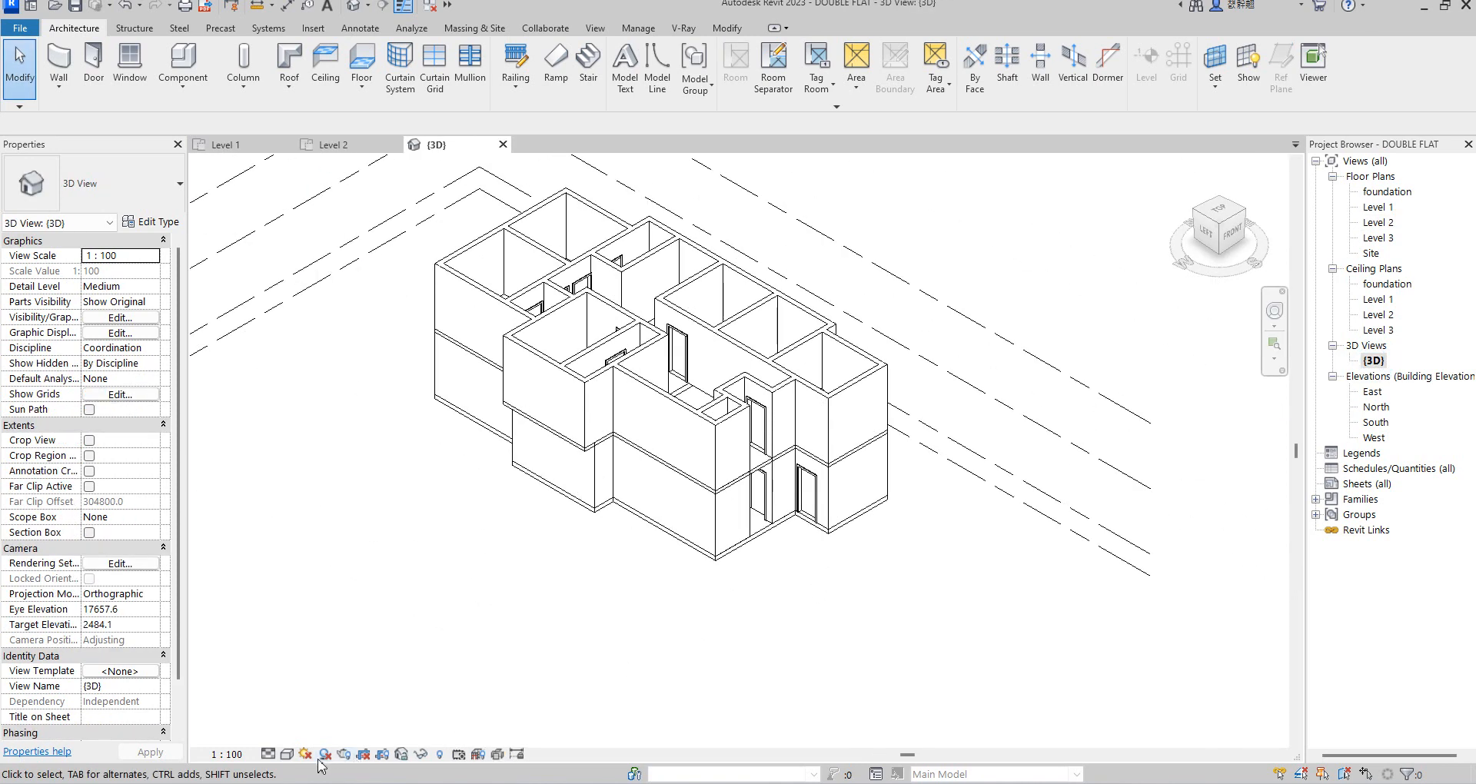
left_click(286, 755)
key("Escape")
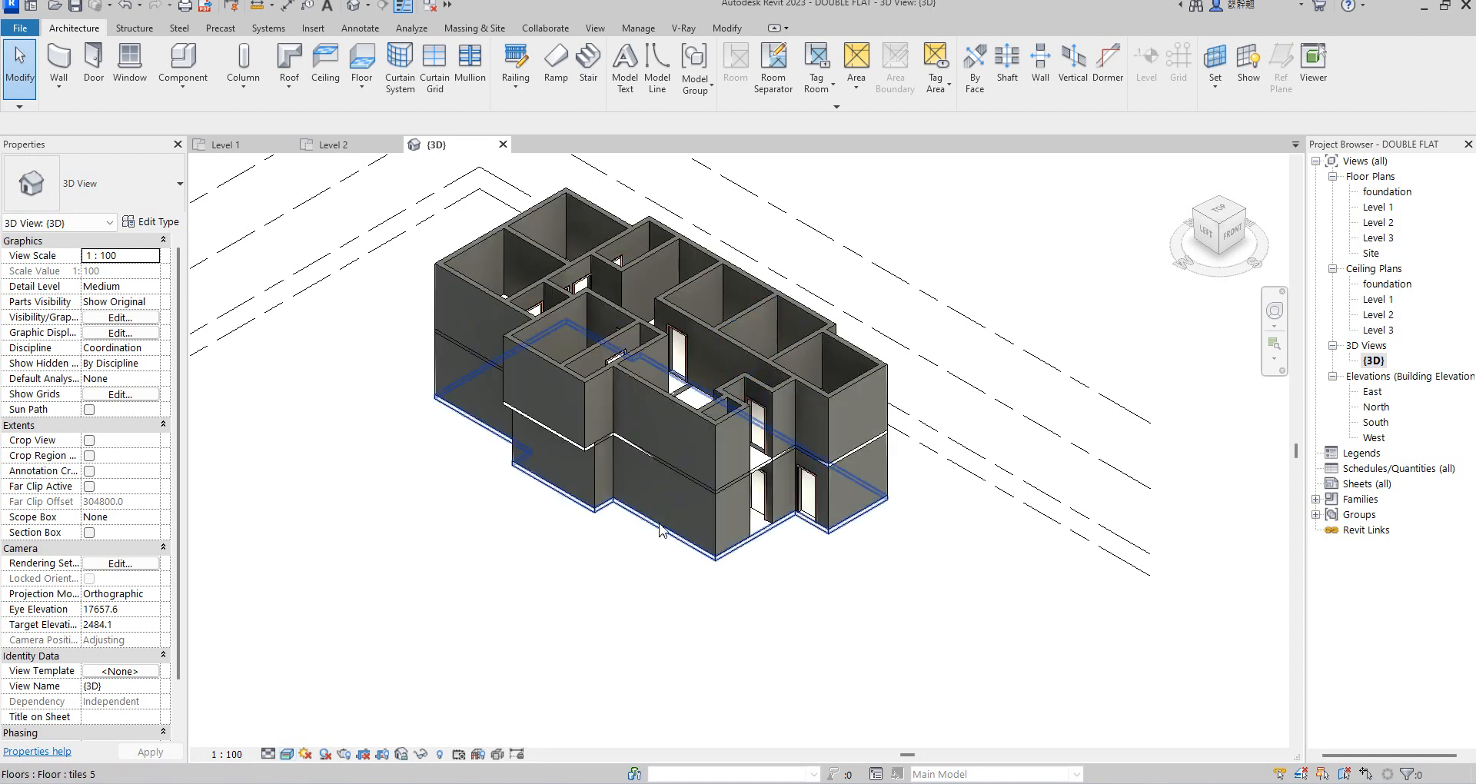
scroll(749, 445, "up", 3)
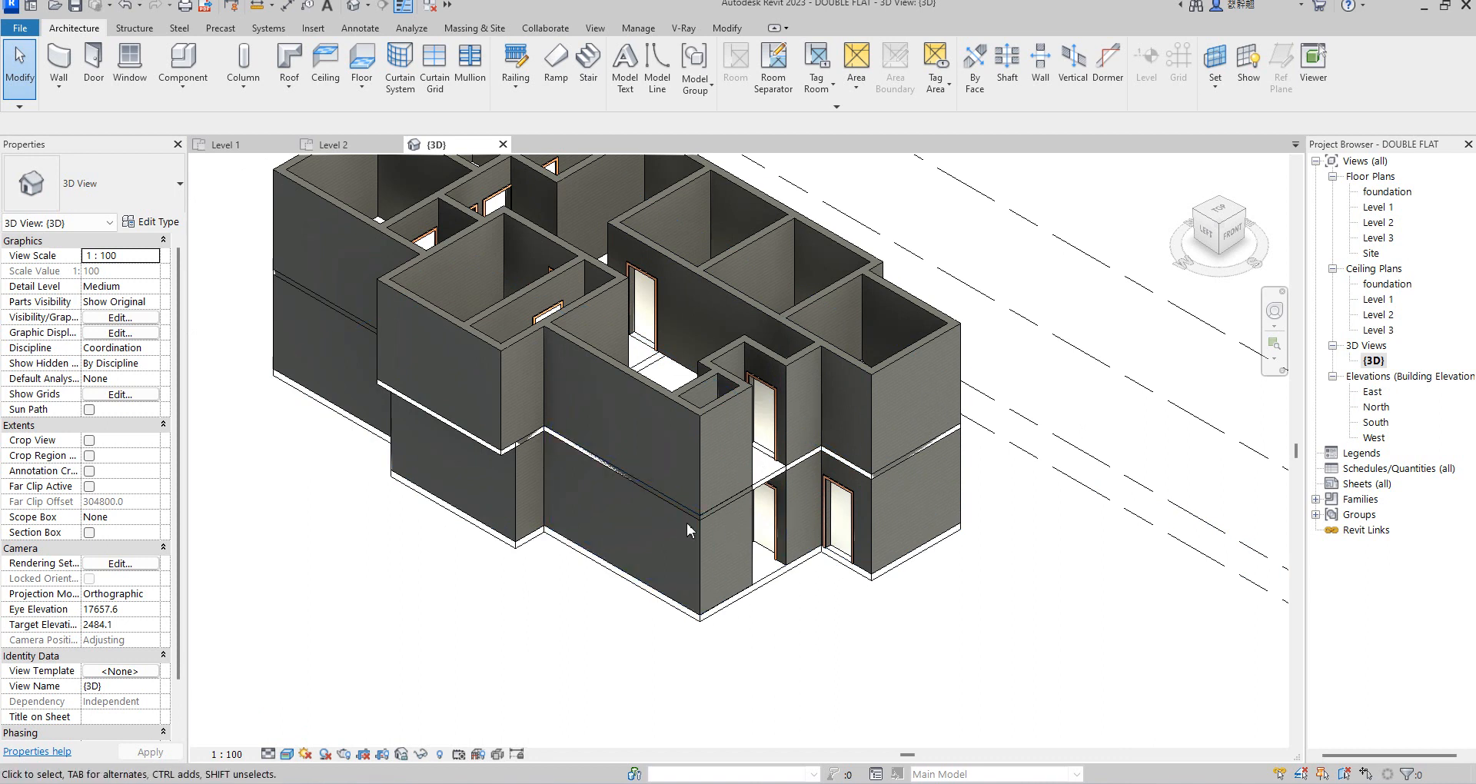
- On the foundation plan, paste the copied walls and doors aligned to the current view and set the walls' unconnected height to 800
double_click(1381, 207)
double_click(1383, 191)
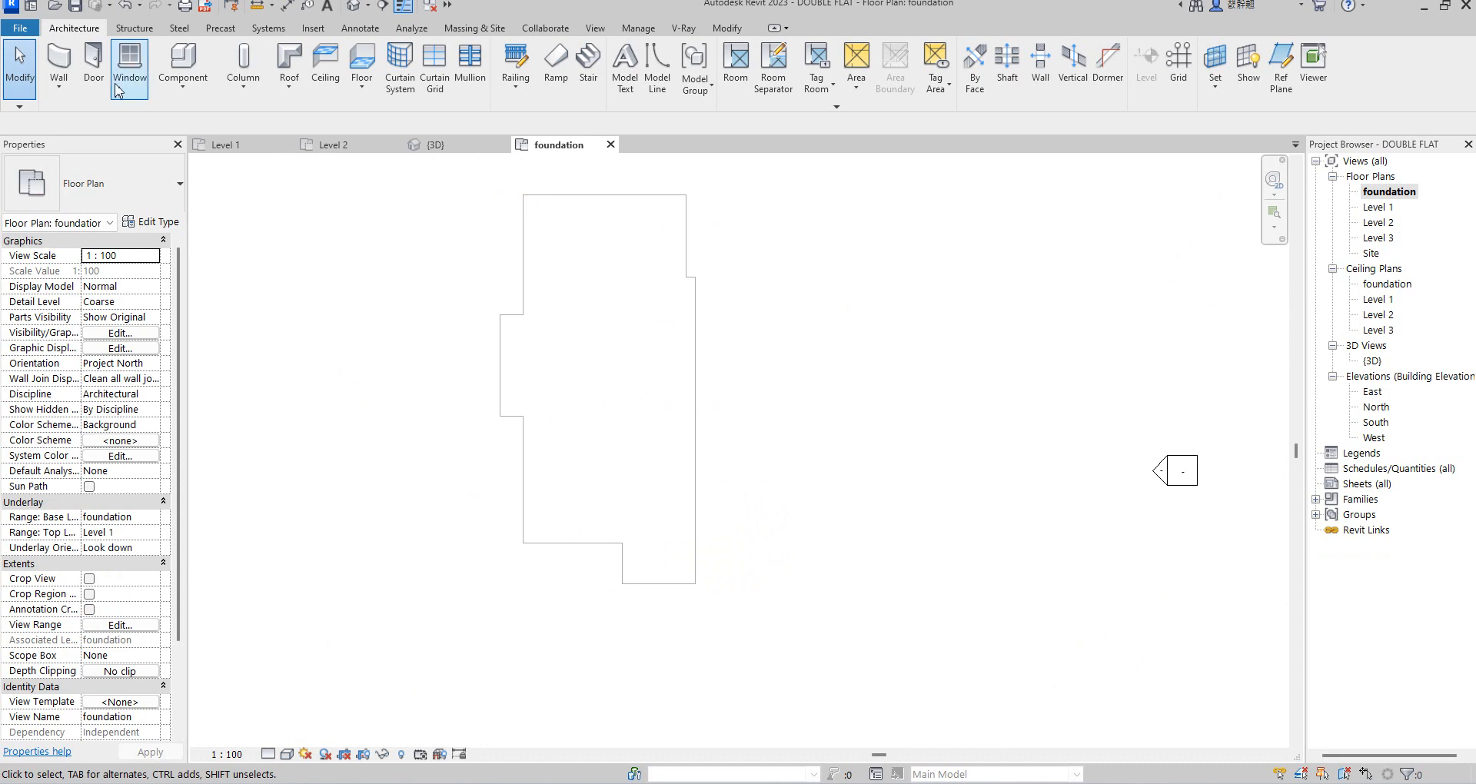
left_click(723, 30)
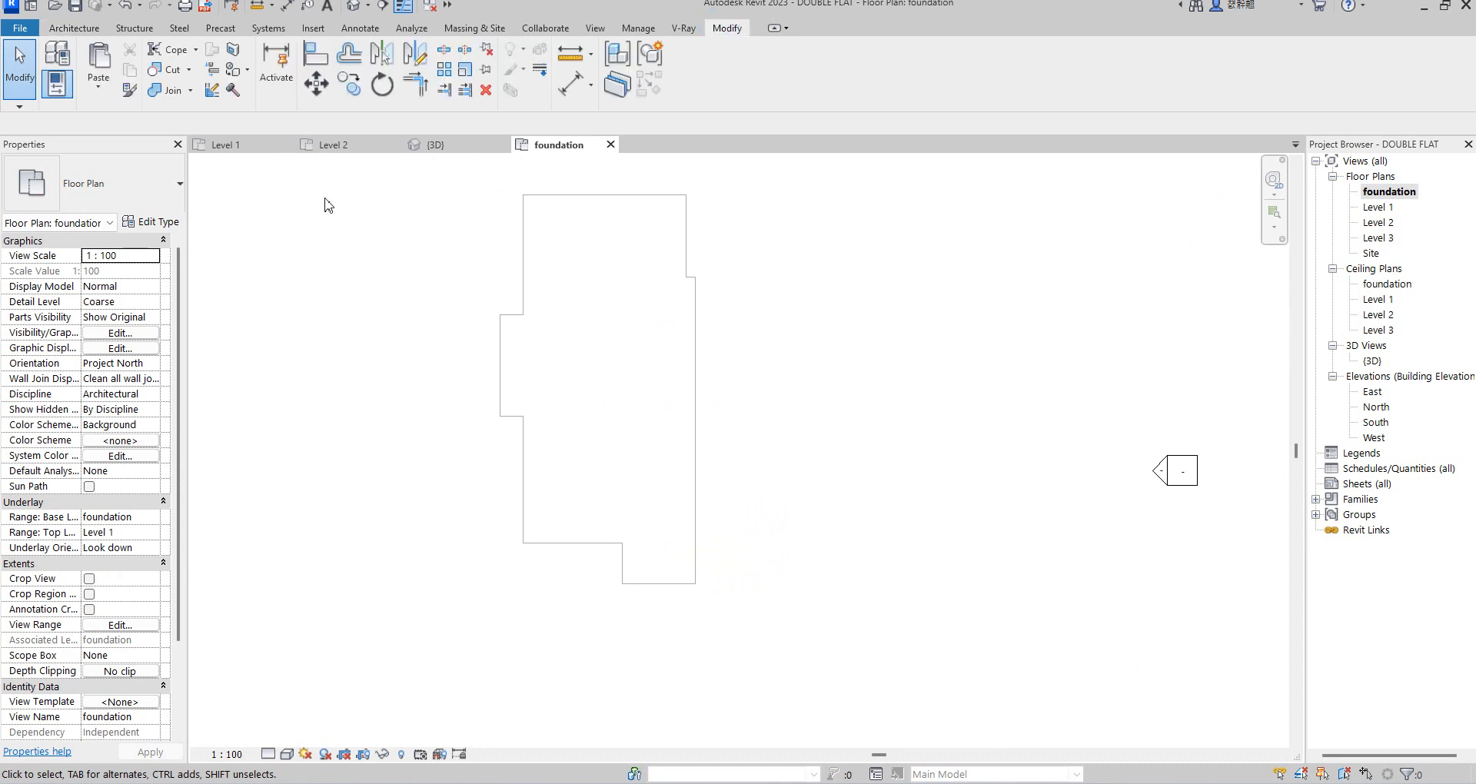
left_click(99, 93)
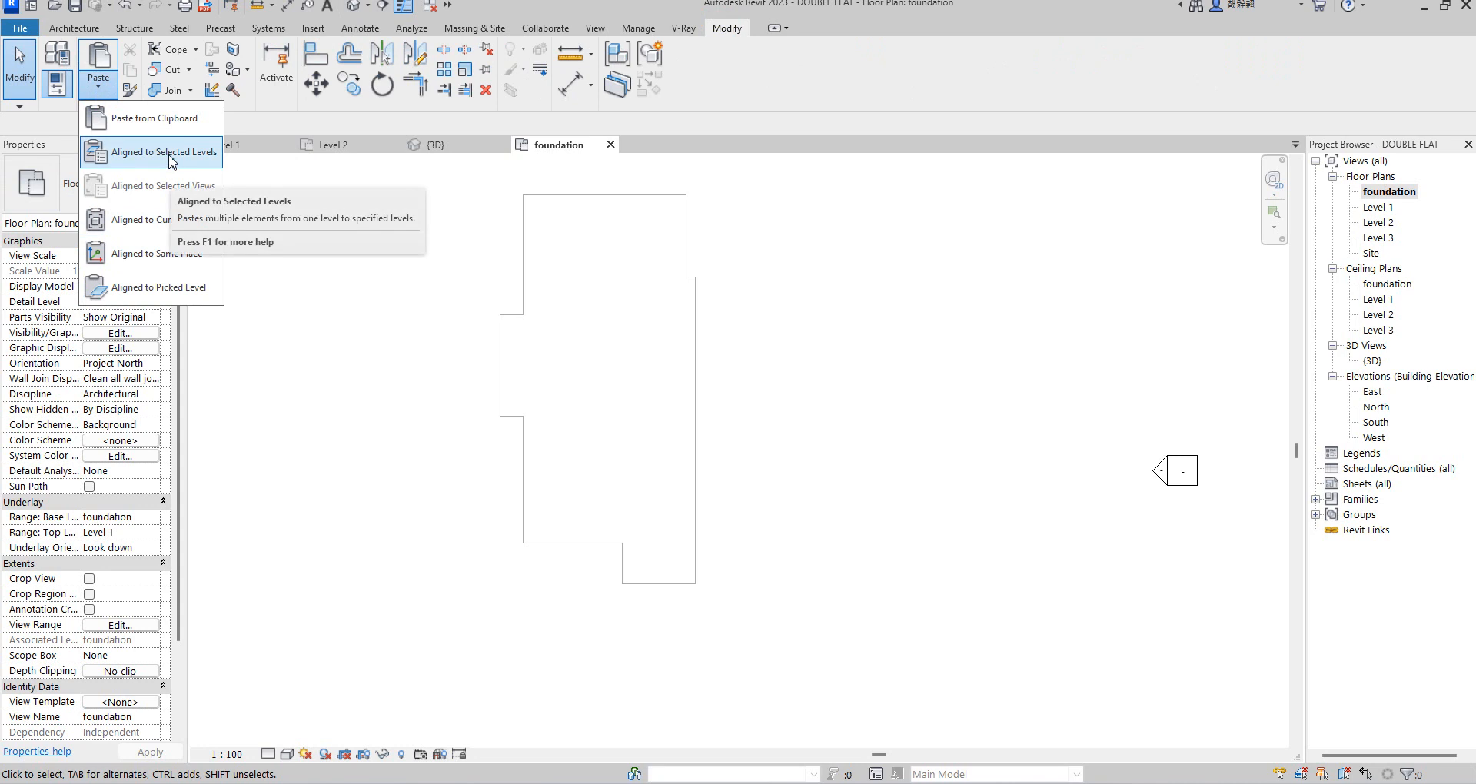
left_click(165, 221)
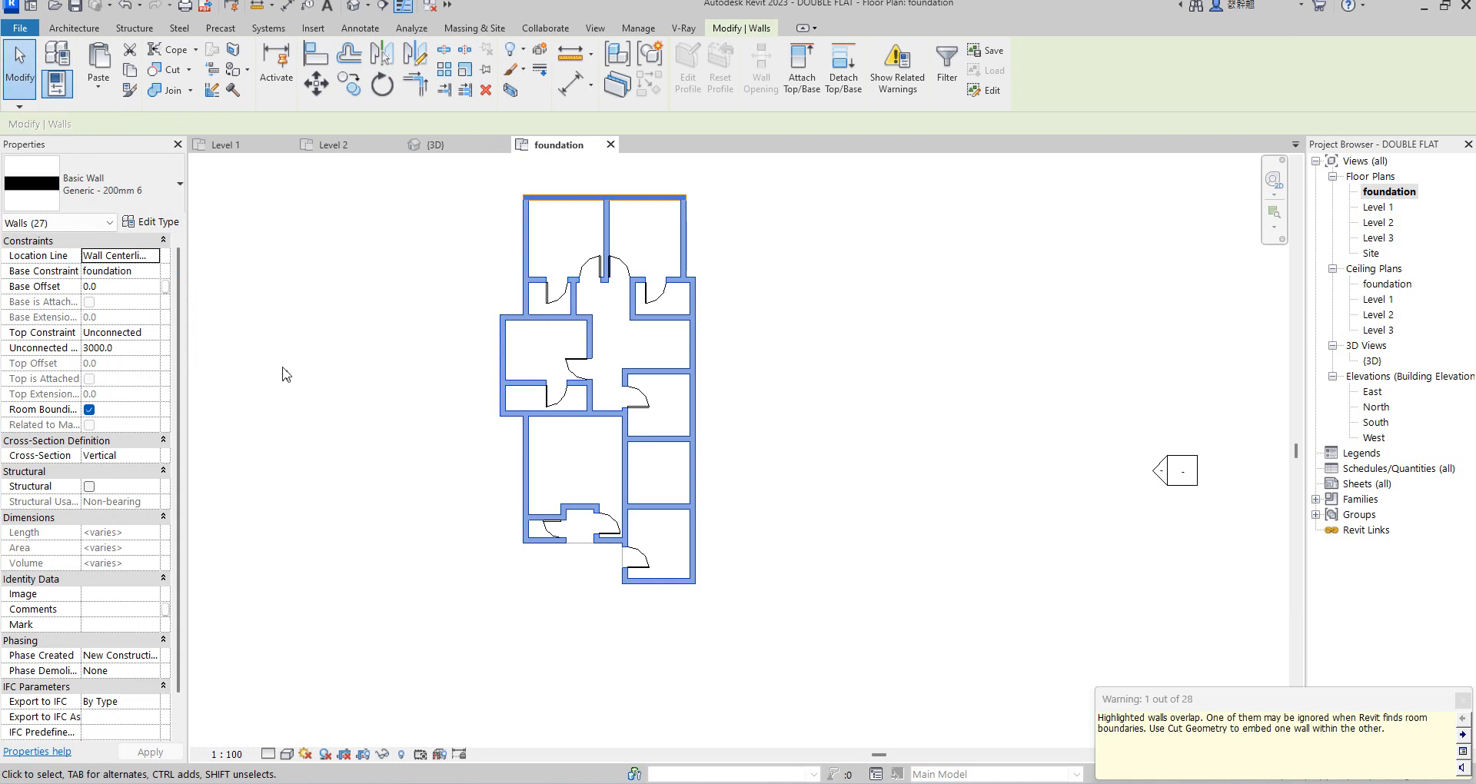
left_click(143, 353)
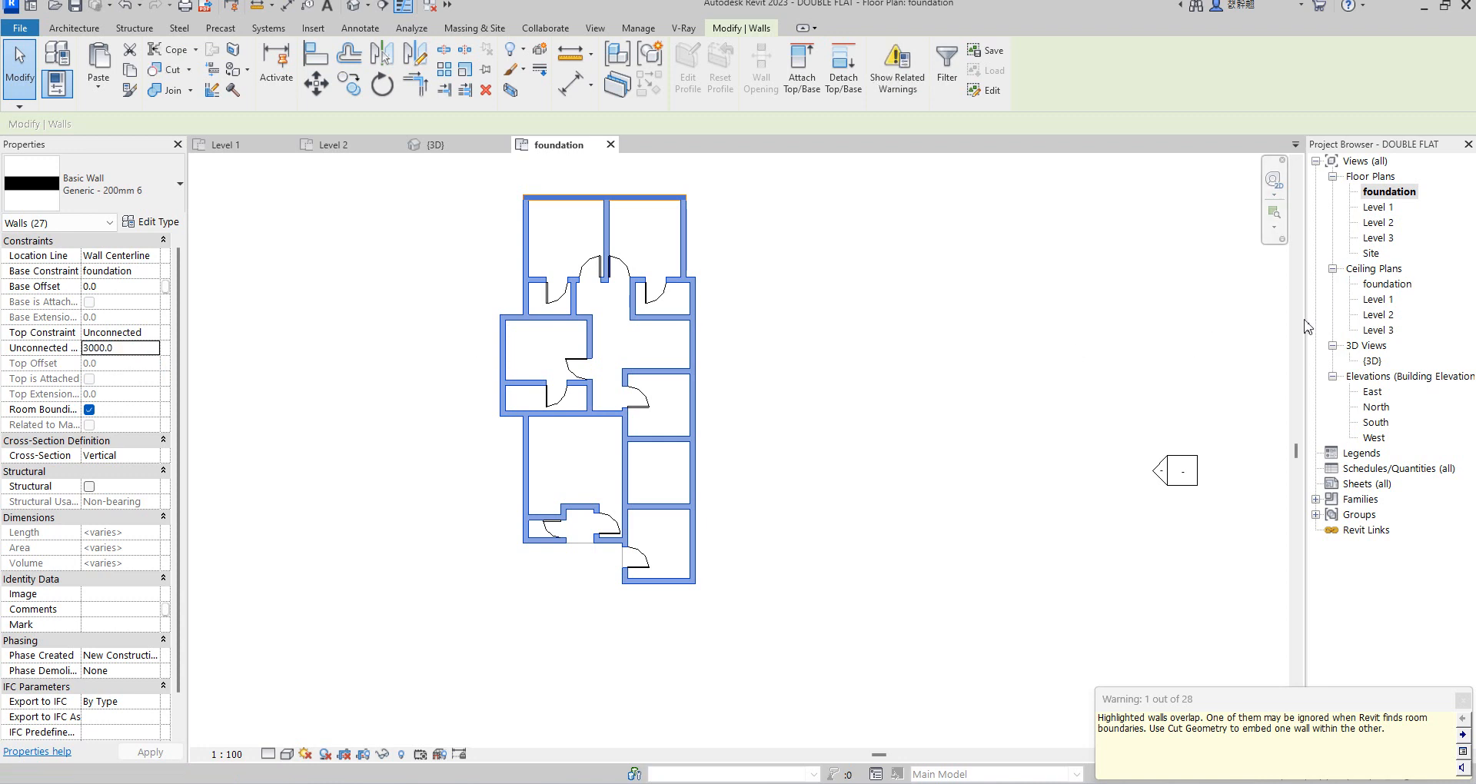
left_click(134, 345)
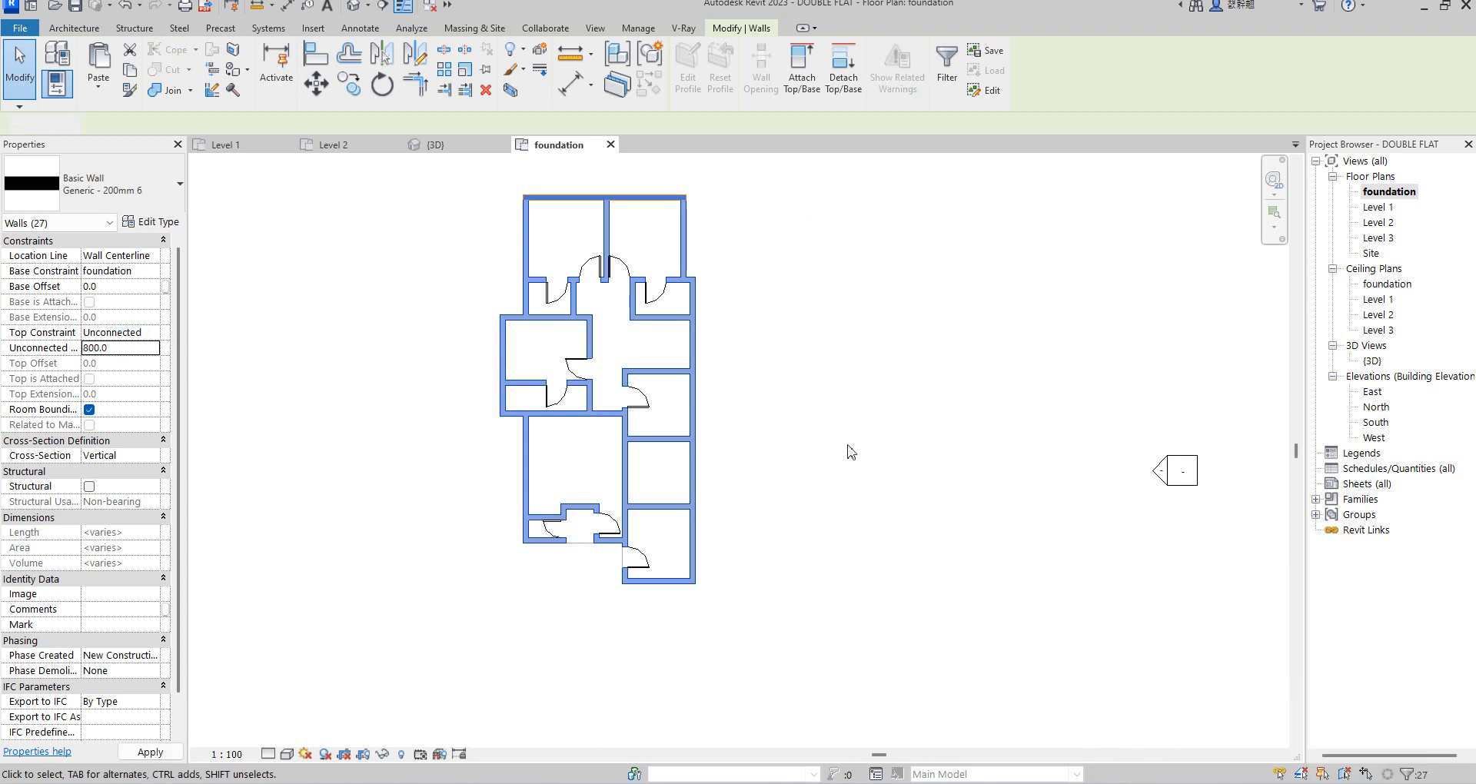
- Select all visible instances of the 0915 x 2134mm single-flush door in the foundation plan and delete them, then delete the remaining toilet door
left_click(766, 448)
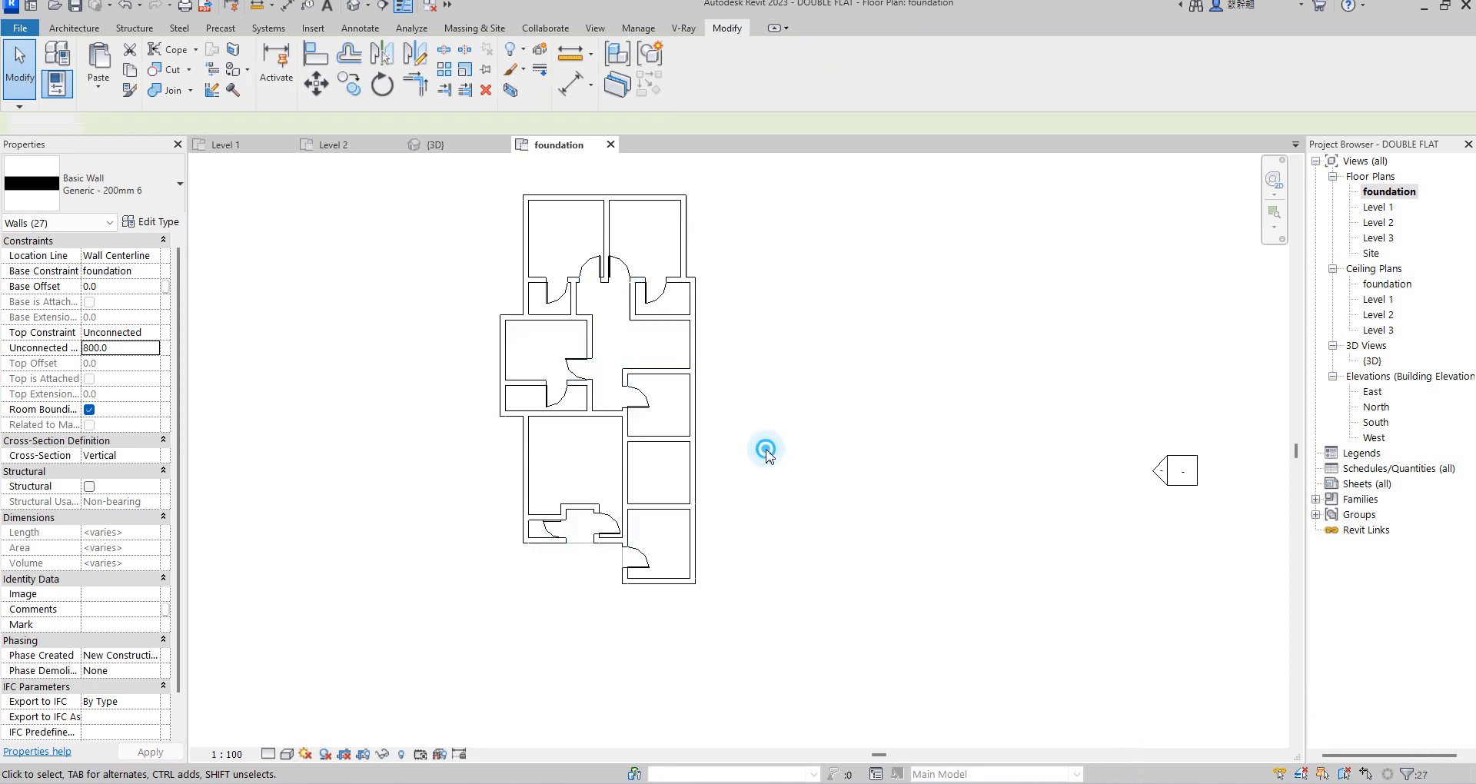
left_click(655, 413)
right_click(655, 415)
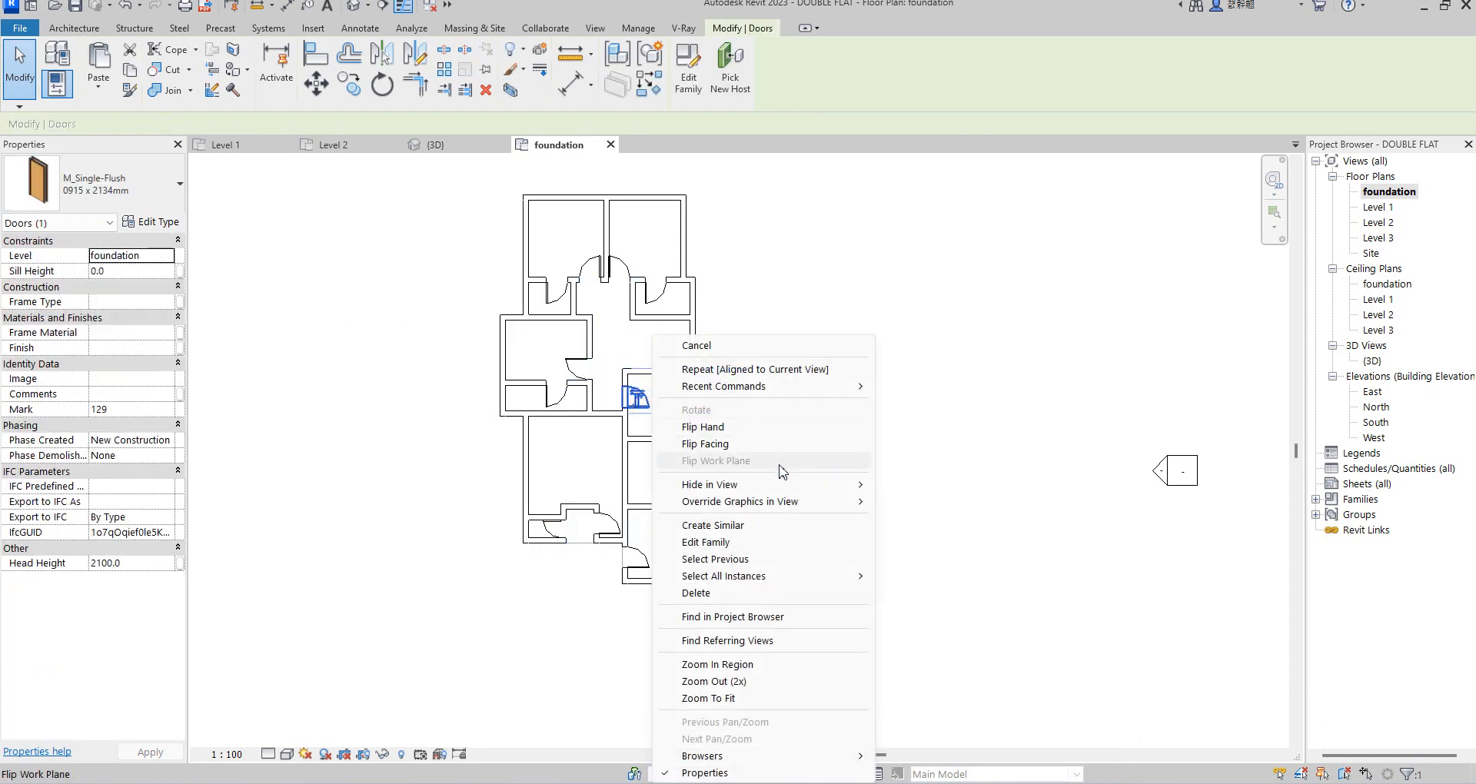
mouse_move(841, 577)
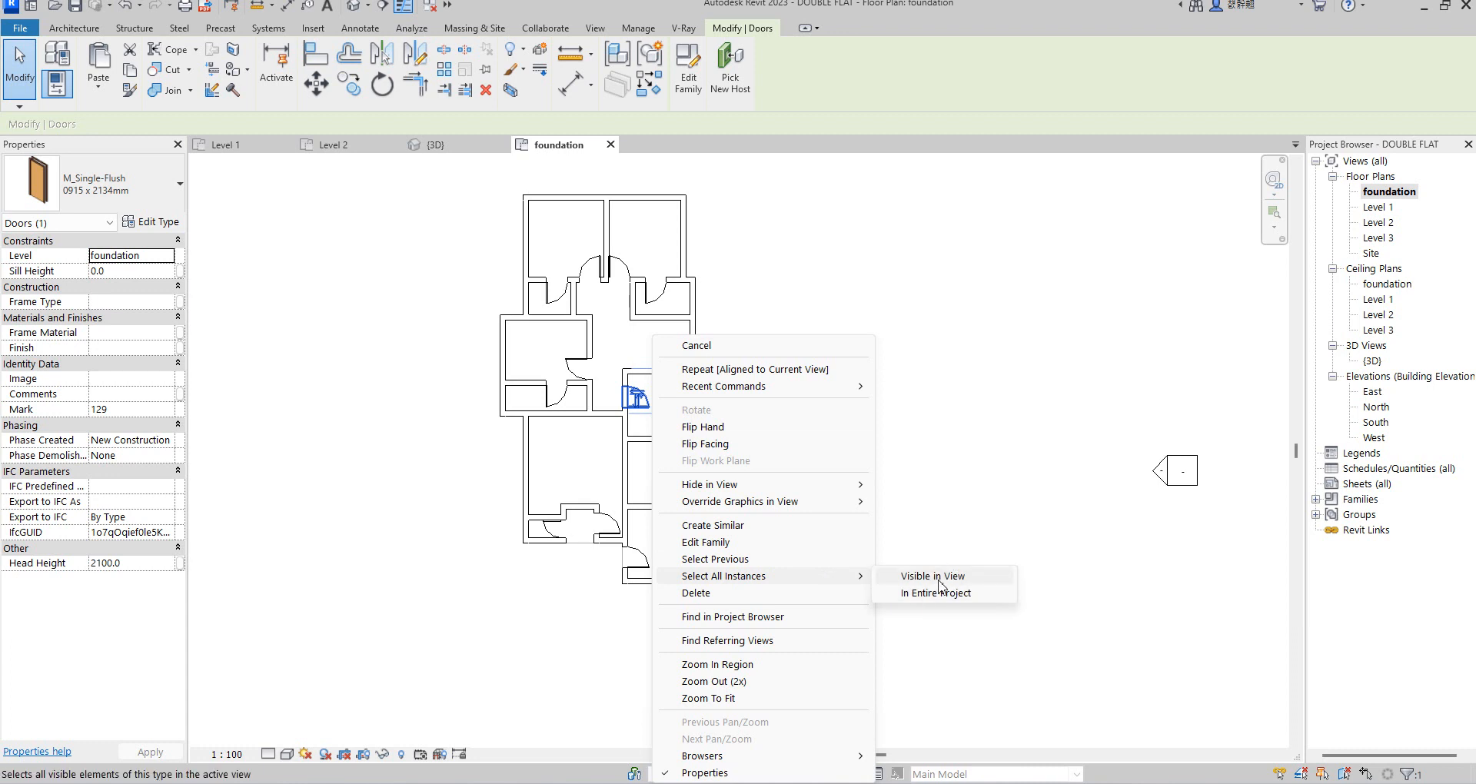
left_click(938, 582)
left_click(942, 588)
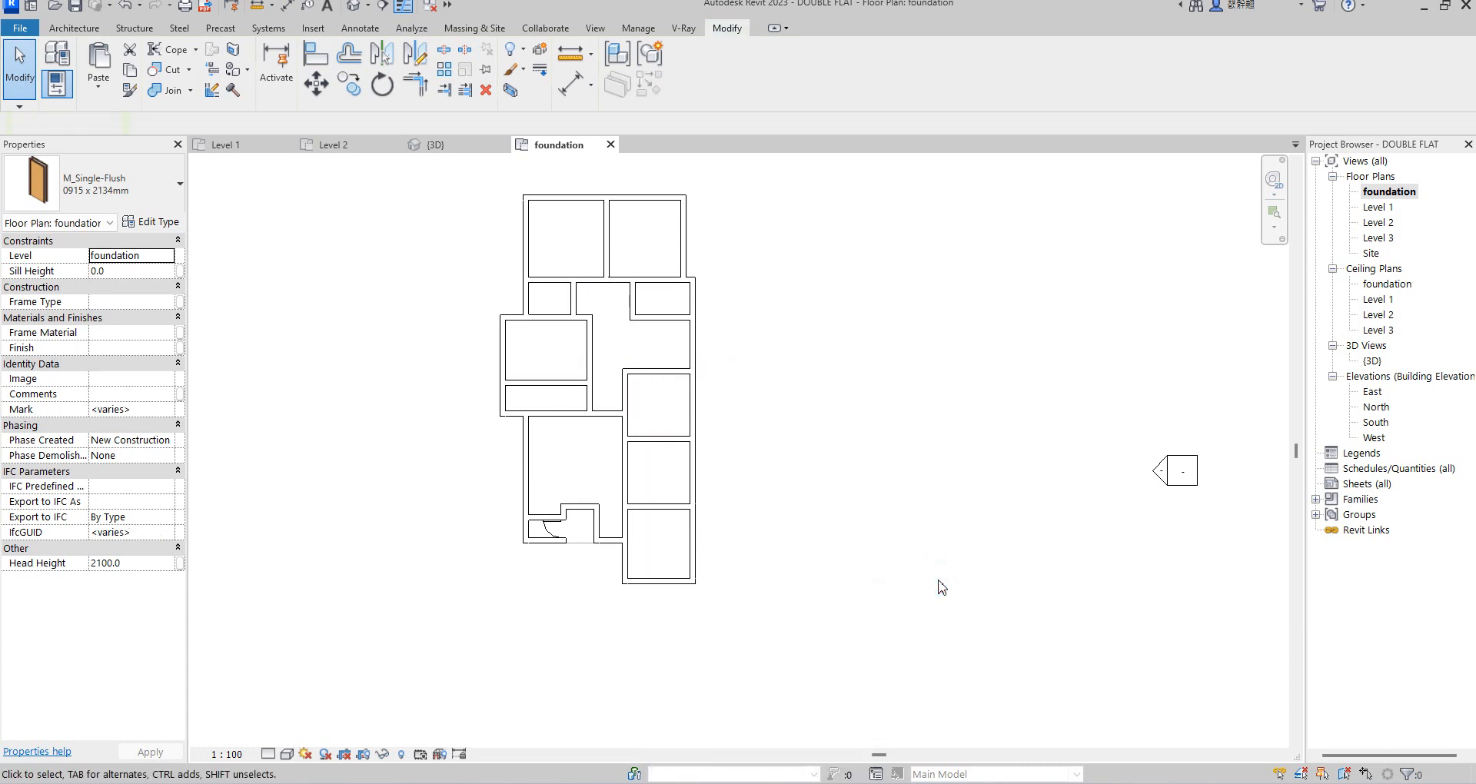
scroll(544, 540, "up", 3)
left_click(548, 537)
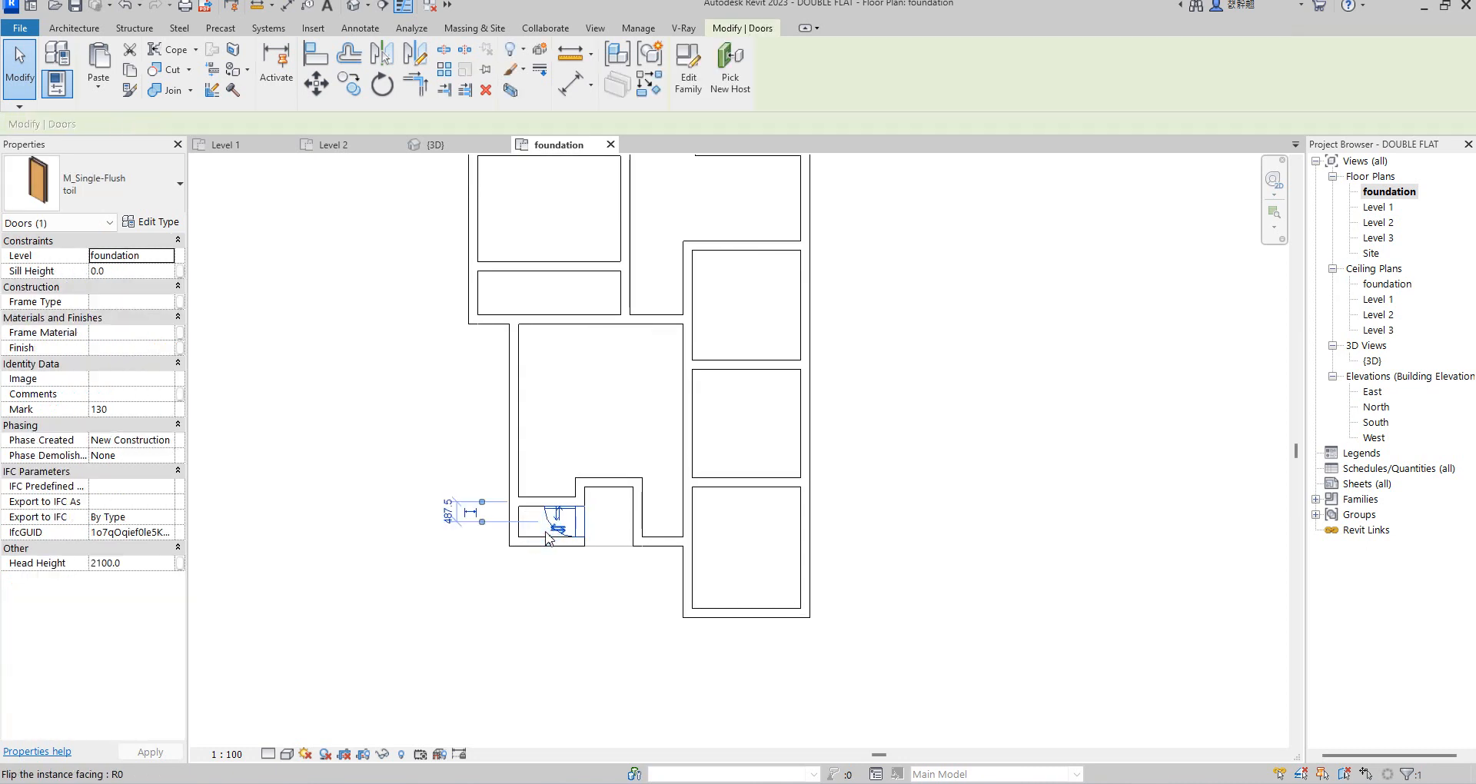
key("Delete")
- Delete the short wall segment beside the front entrance gap and extend the toilet's front wall across to the stair room's wall
left_click(576, 554)
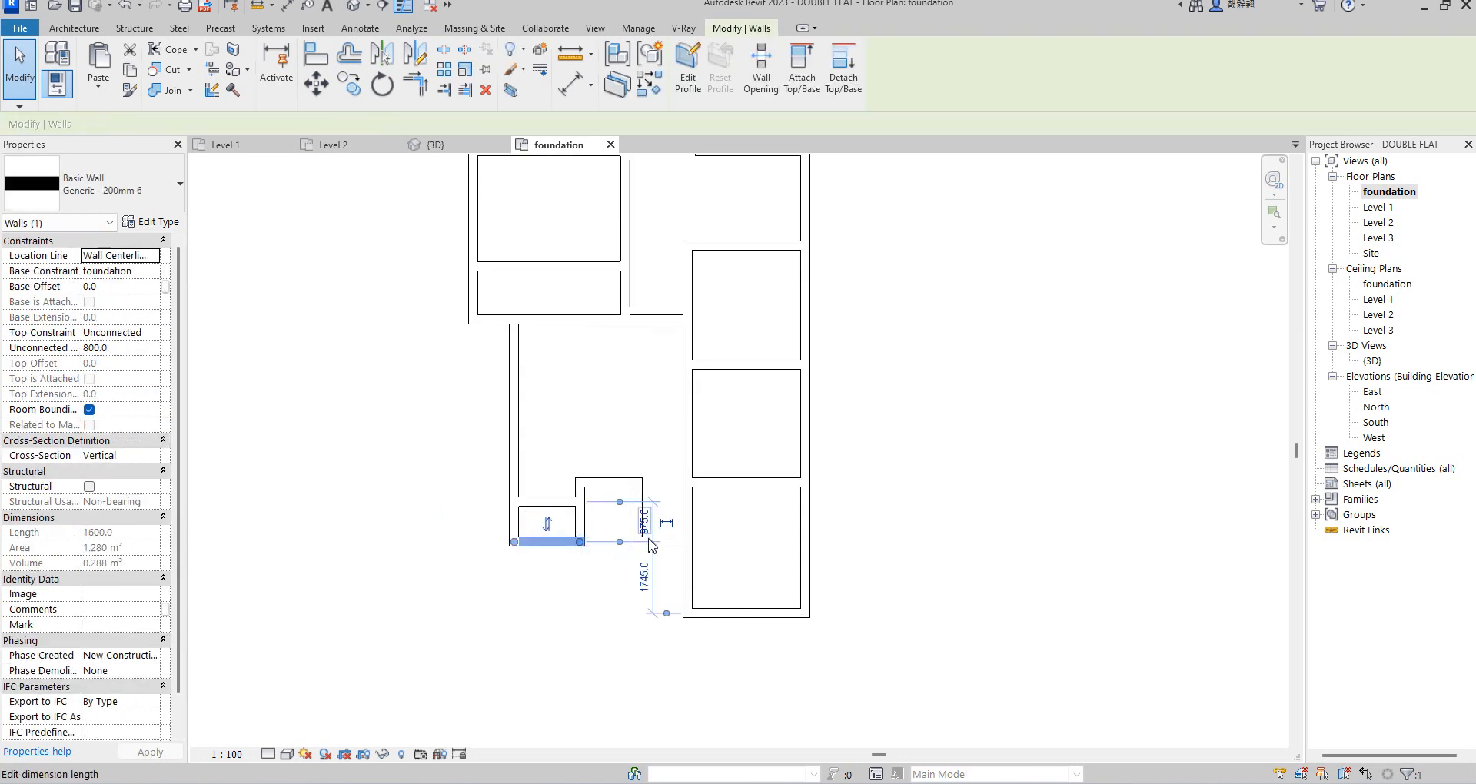
left_click_drag(683, 548, 686, 548)
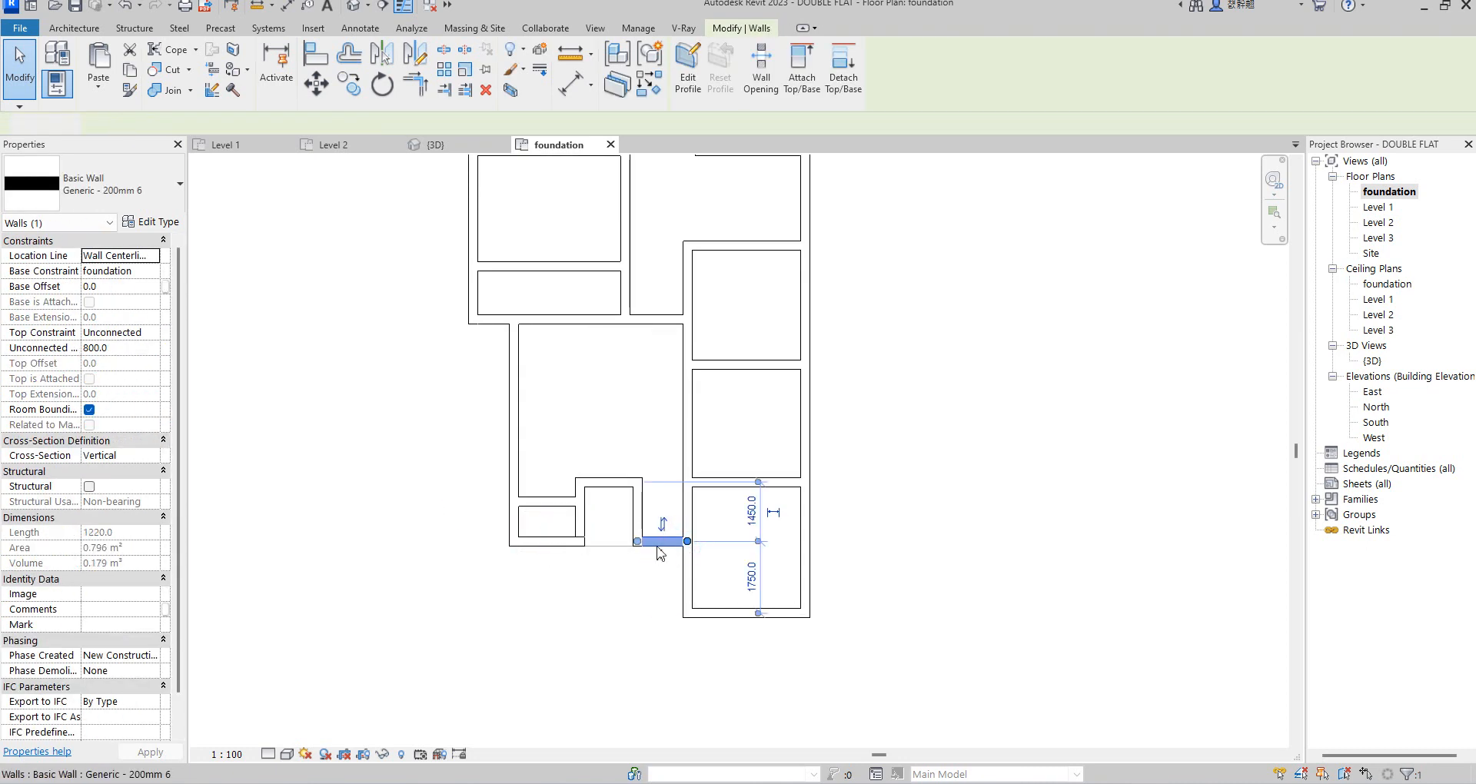
key("Delete")
left_click(578, 545)
left_click(544, 552)
left_click_drag(580, 543, 687, 542)
left_click(1026, 567)
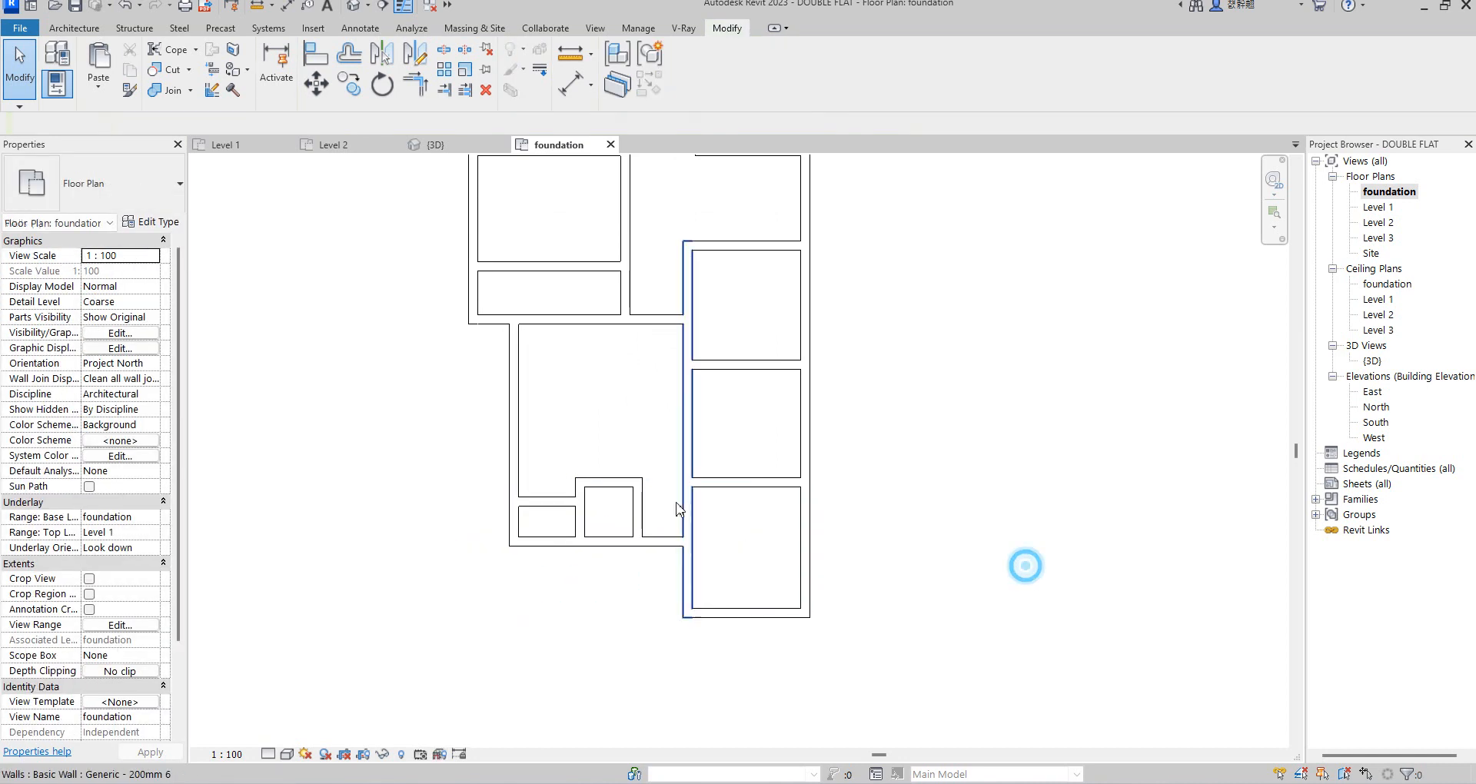
- Examine the foundation walls in plan, in the 3D view and in the South, East and West elevations
scroll(678, 505, "down", 3)
scroll(674, 335, "up", 1)
scroll(674, 446, "up", 1)
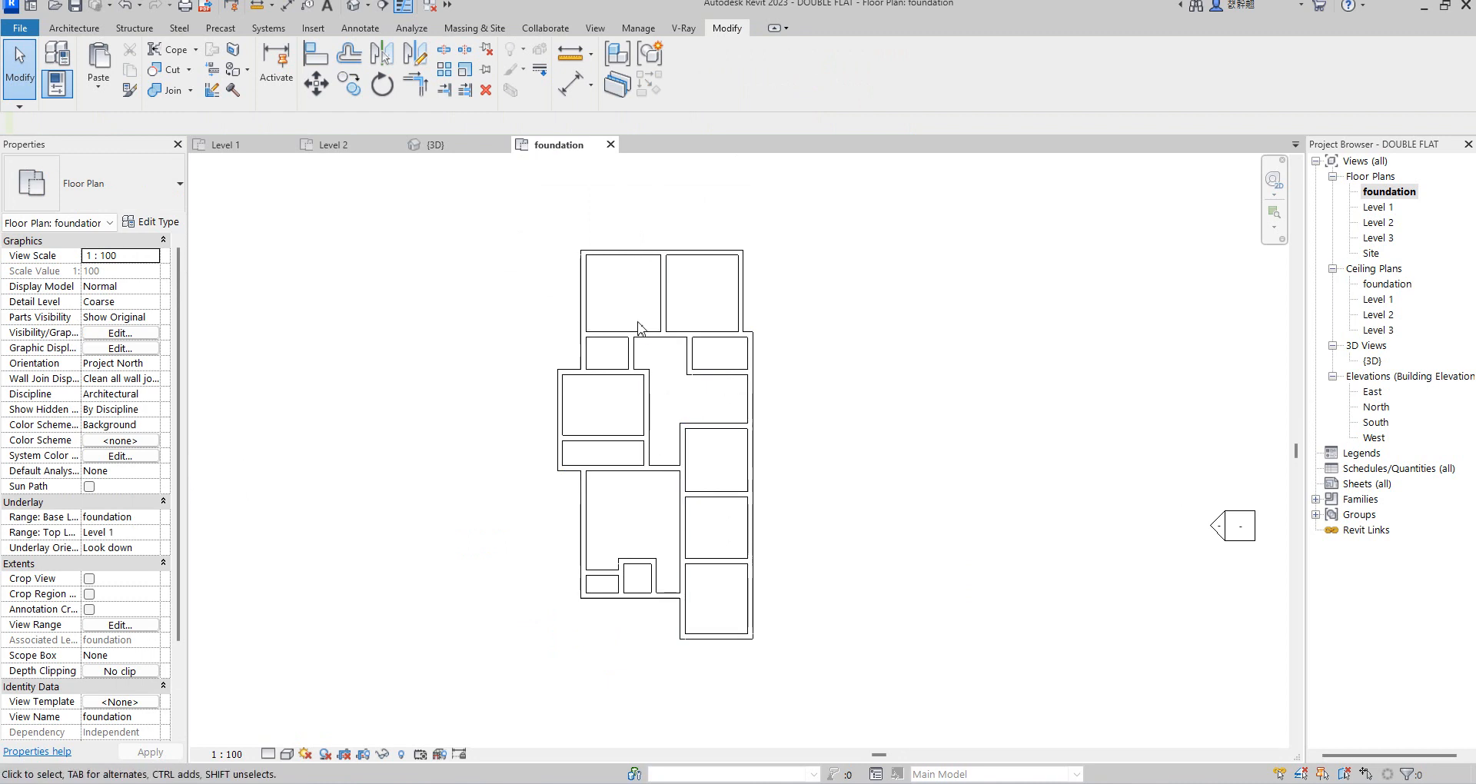
scroll(638, 327, "up", 1)
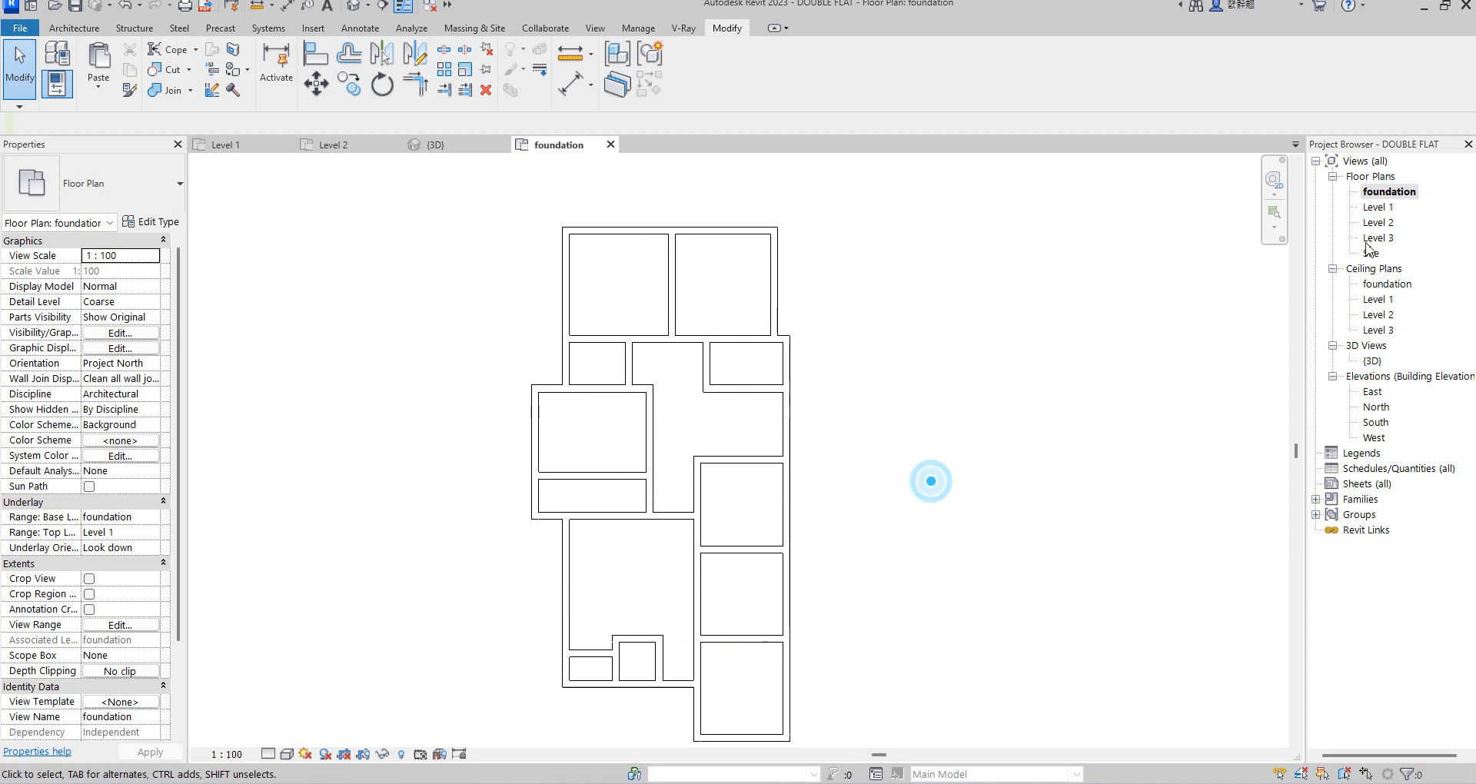
double_click(1372, 360)
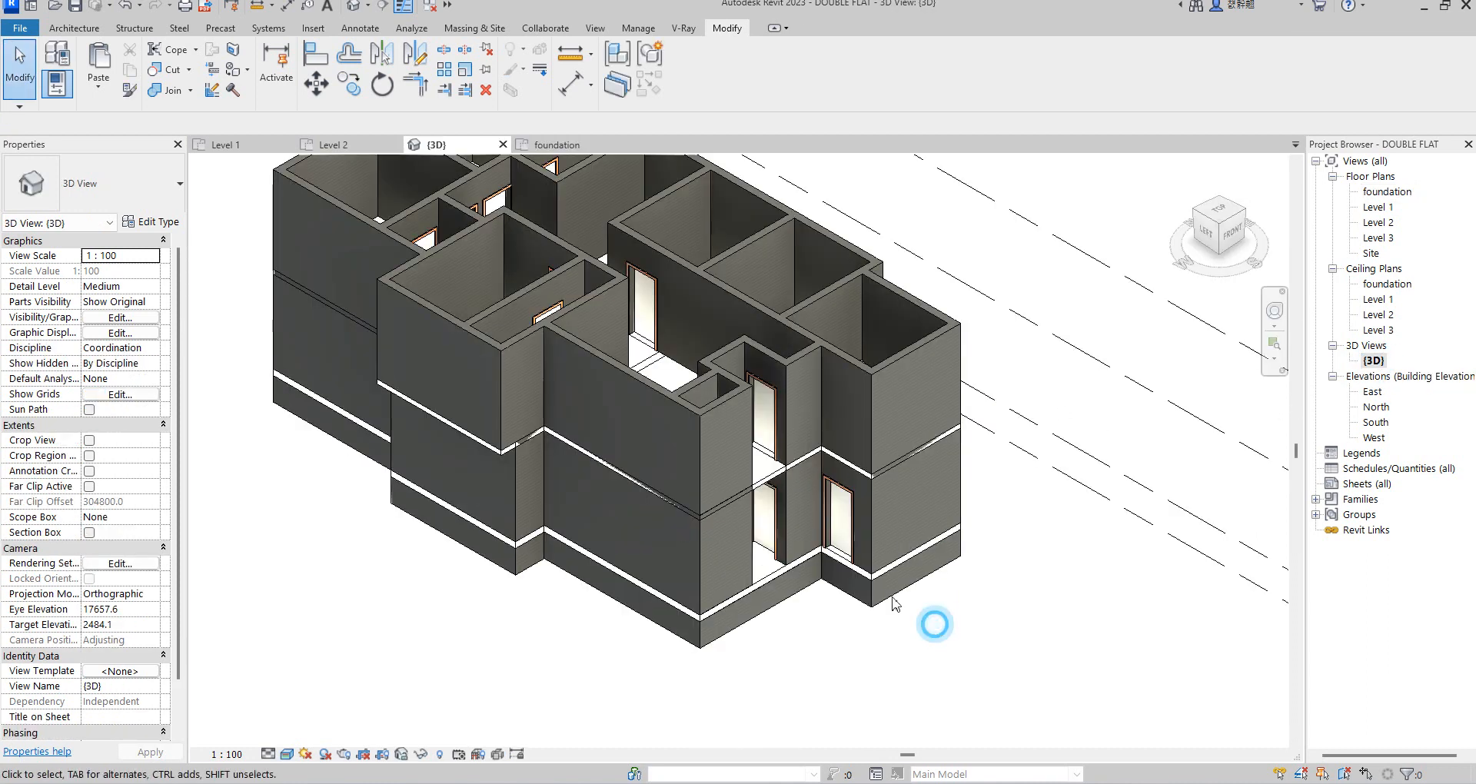
scroll(876, 569, "down", 3)
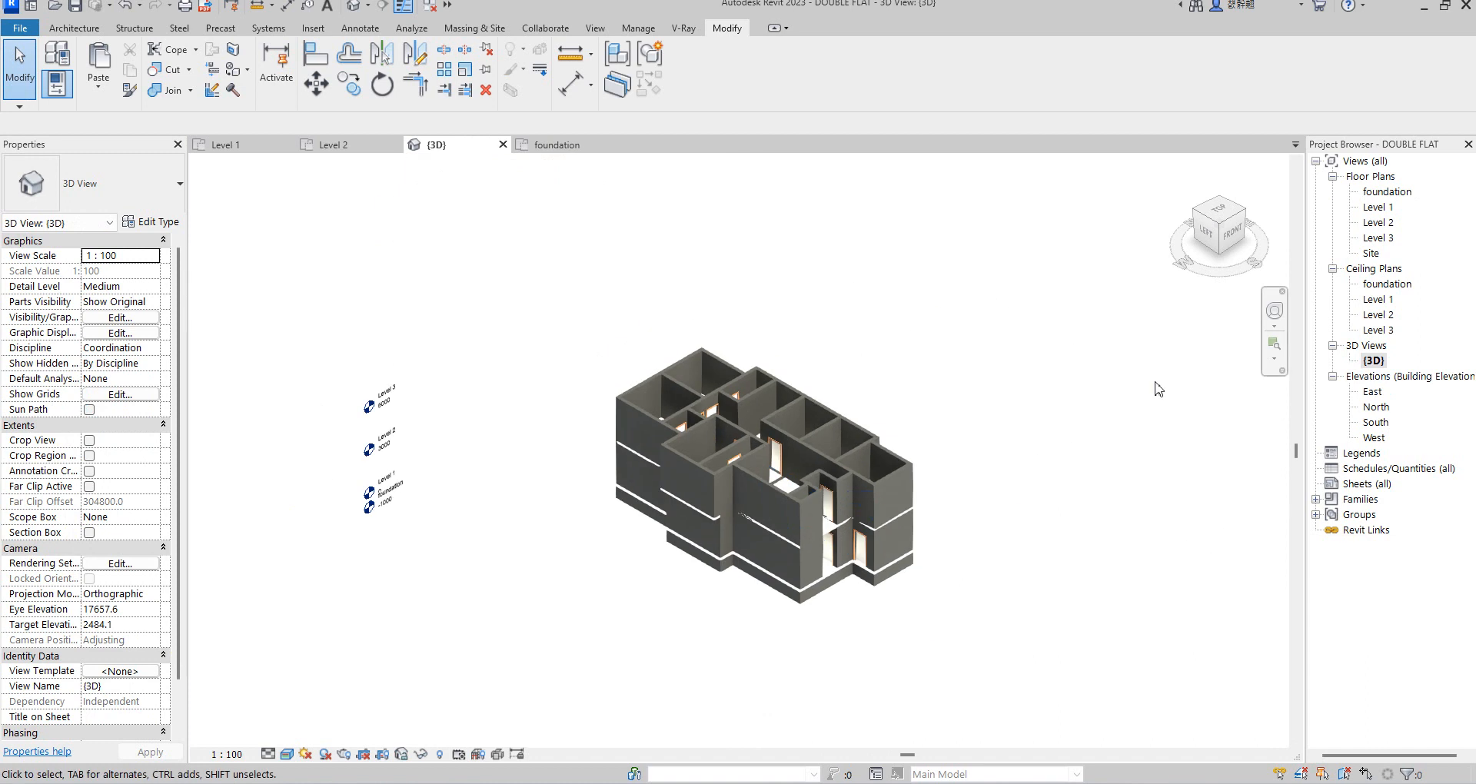
double_click(1376, 423)
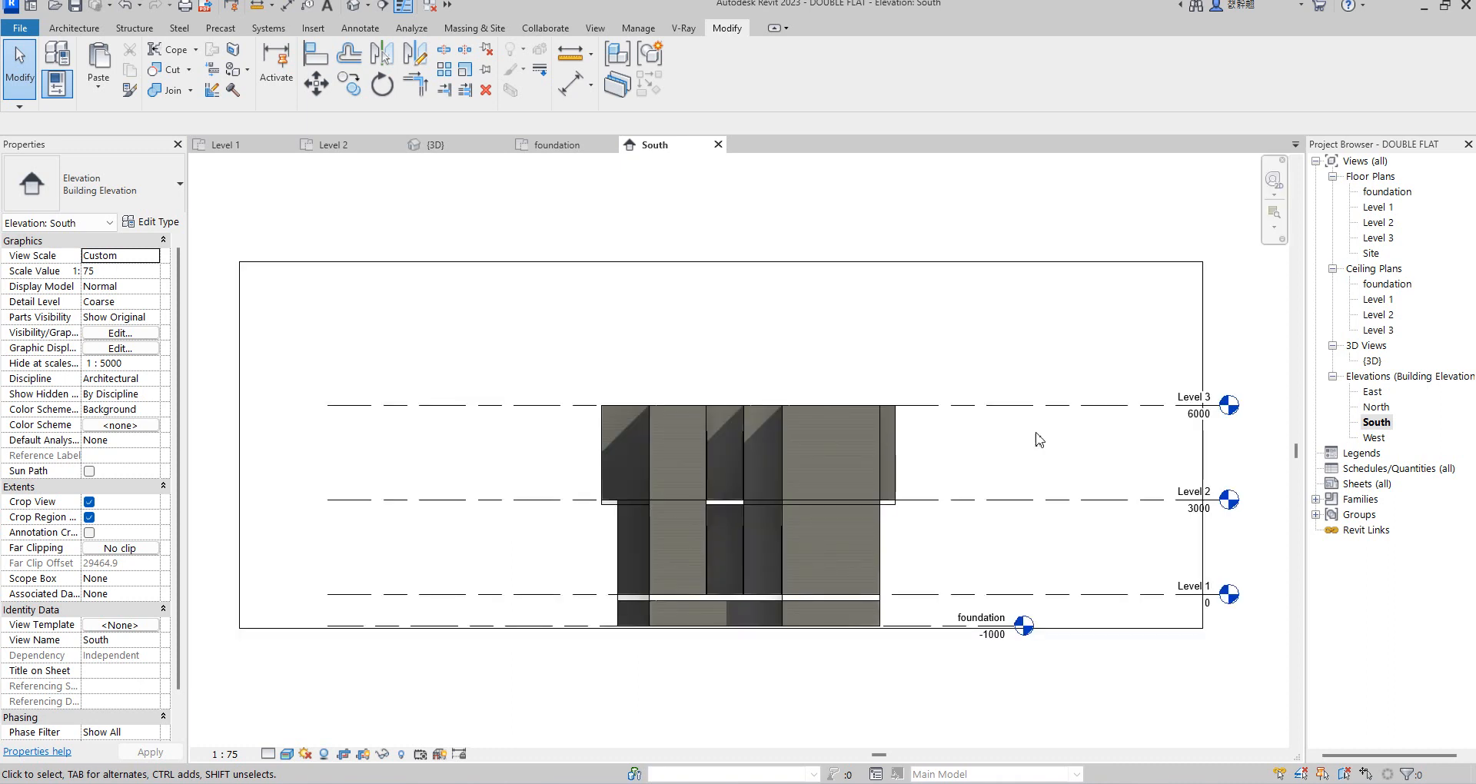
double_click(1373, 392)
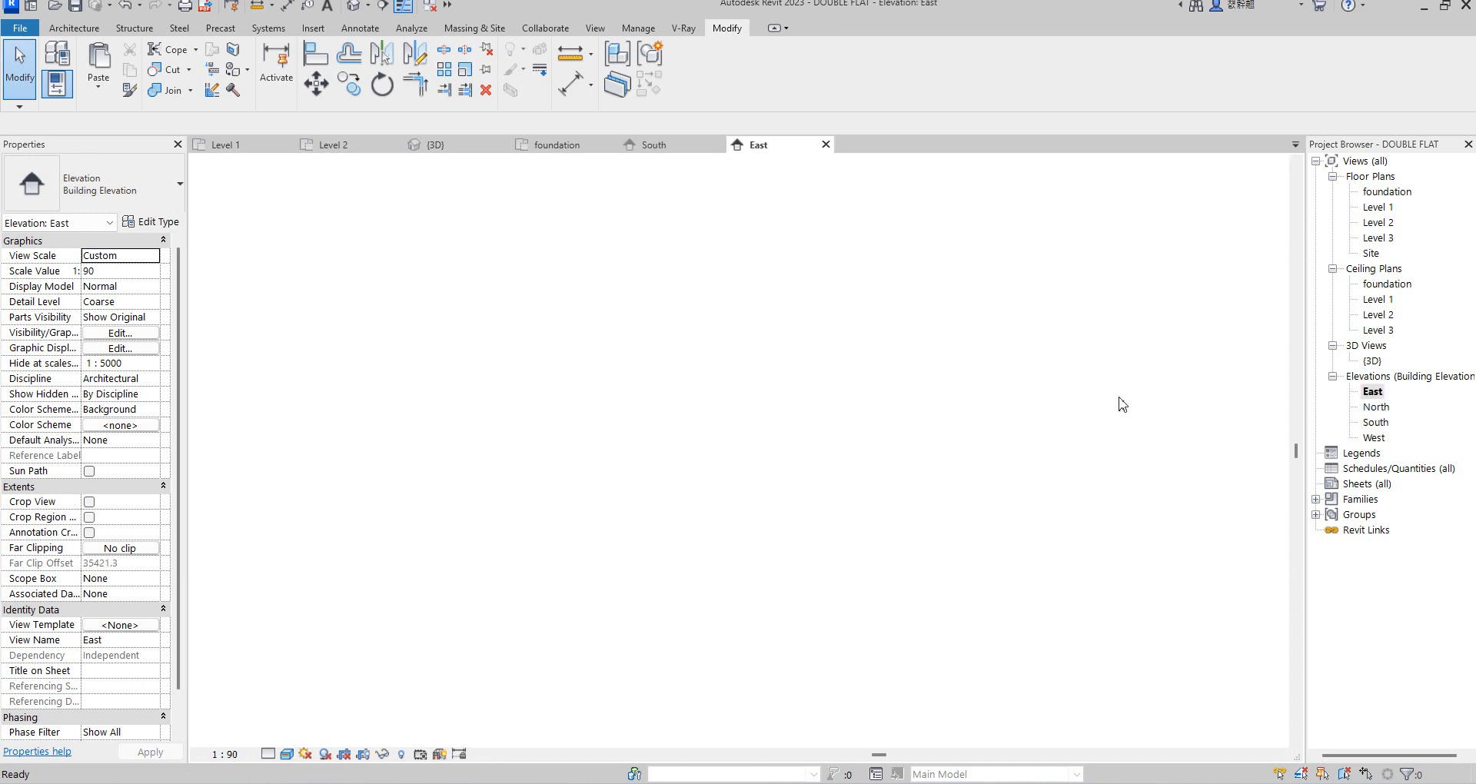
double_click(1374, 439)
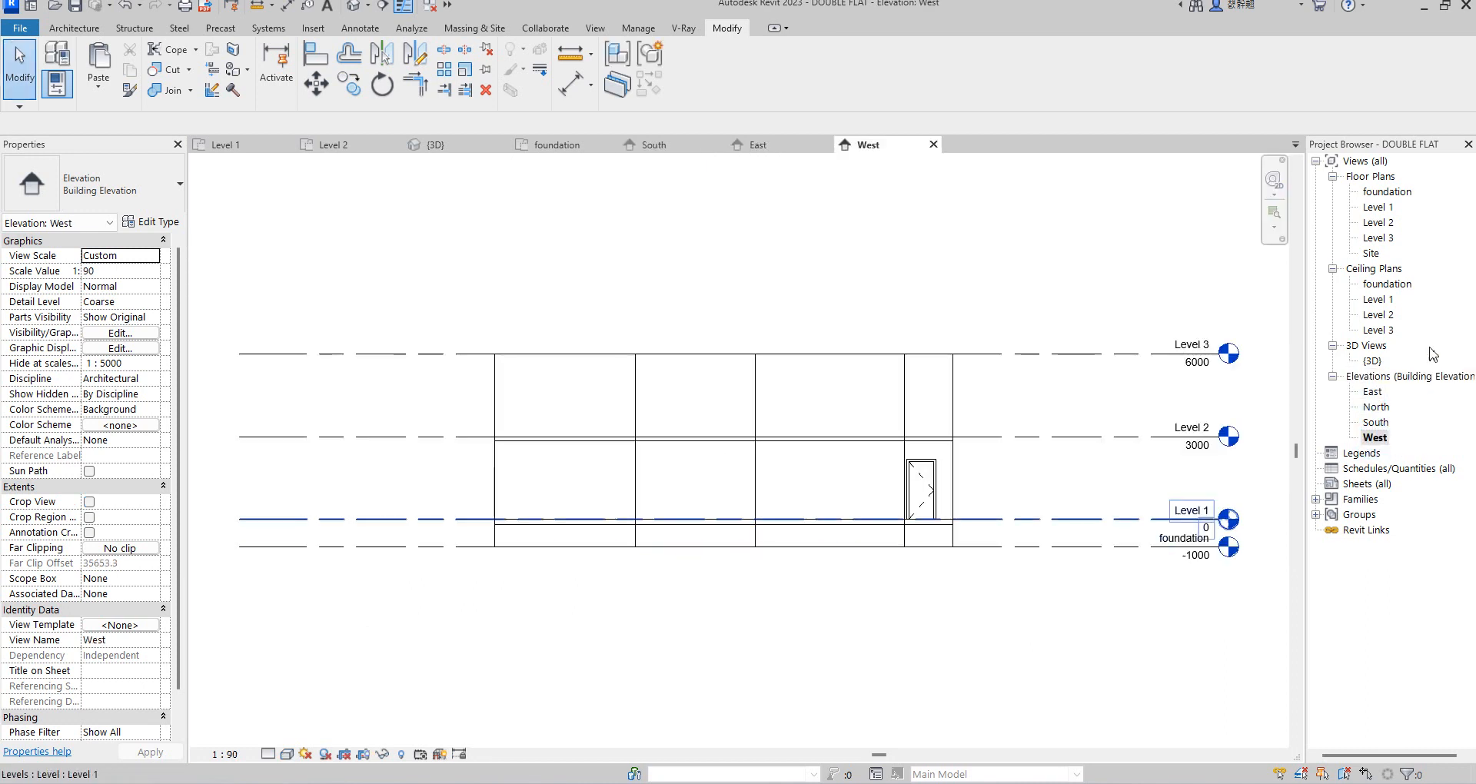
double_click(1371, 362)
scroll(1069, 448, "up", 3)
scroll(722, 527, "down", 4)
middle_click_drag(722, 527, 840, 475)
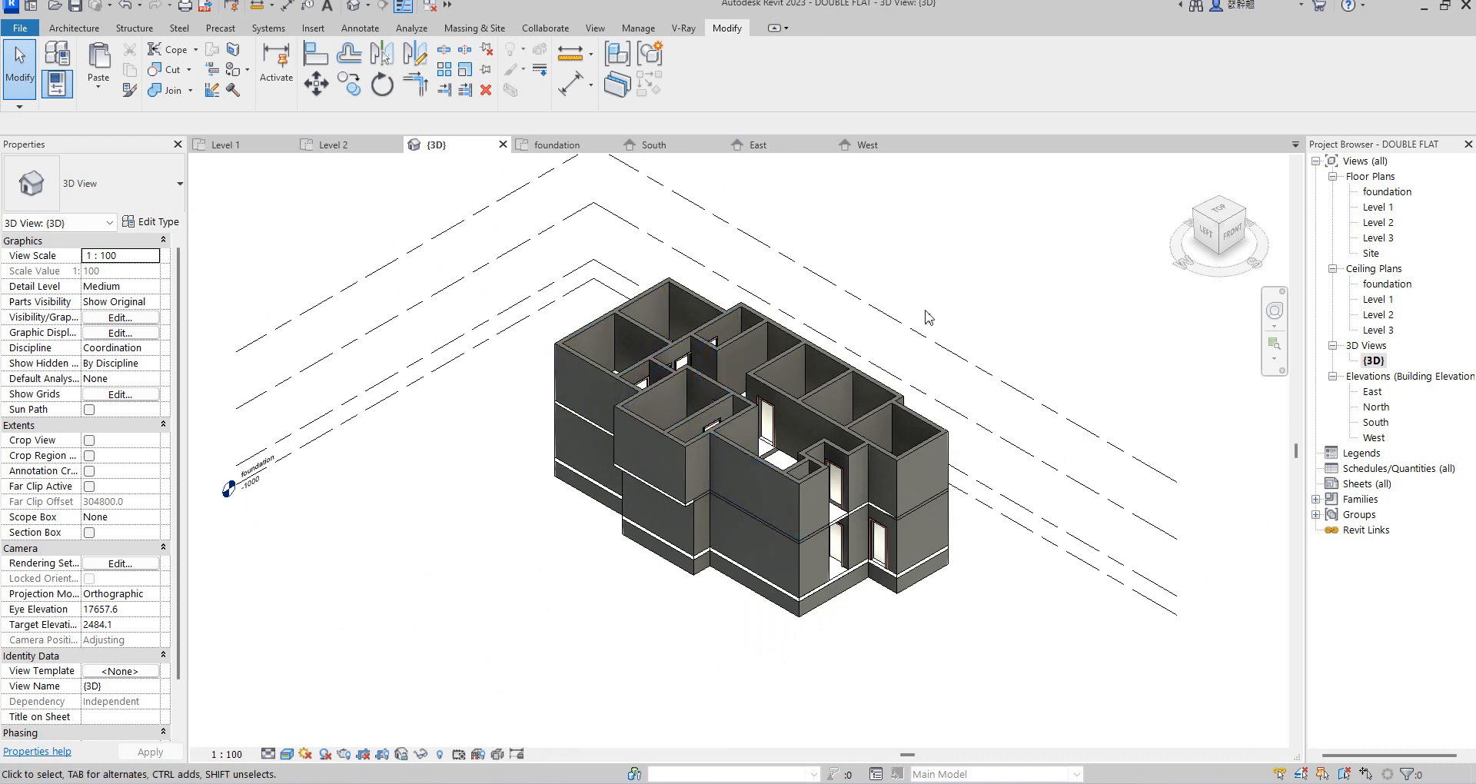
- Open the Level 3 floor plan and set its underlay base level to Level 2
double_click(1379, 238)
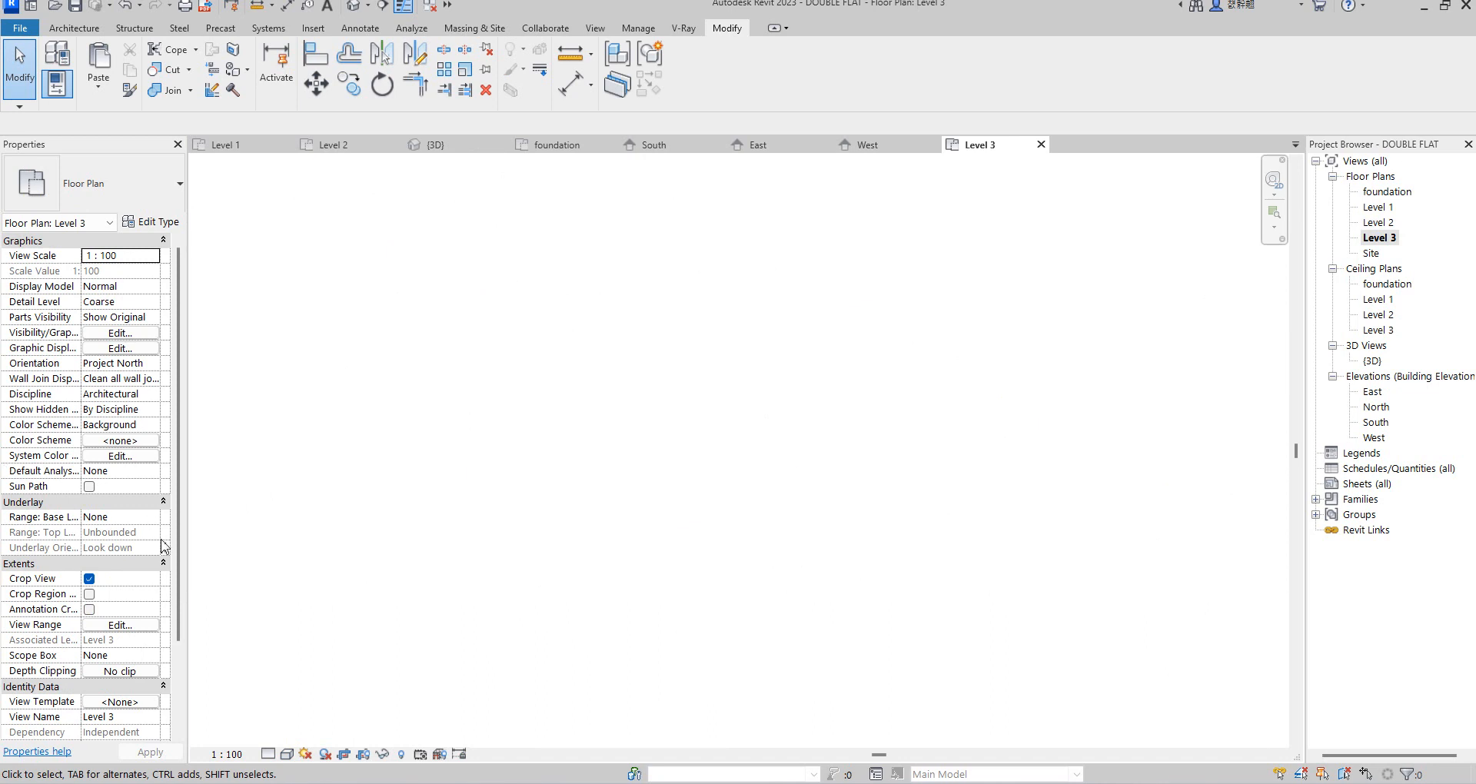
left_click(151, 517)
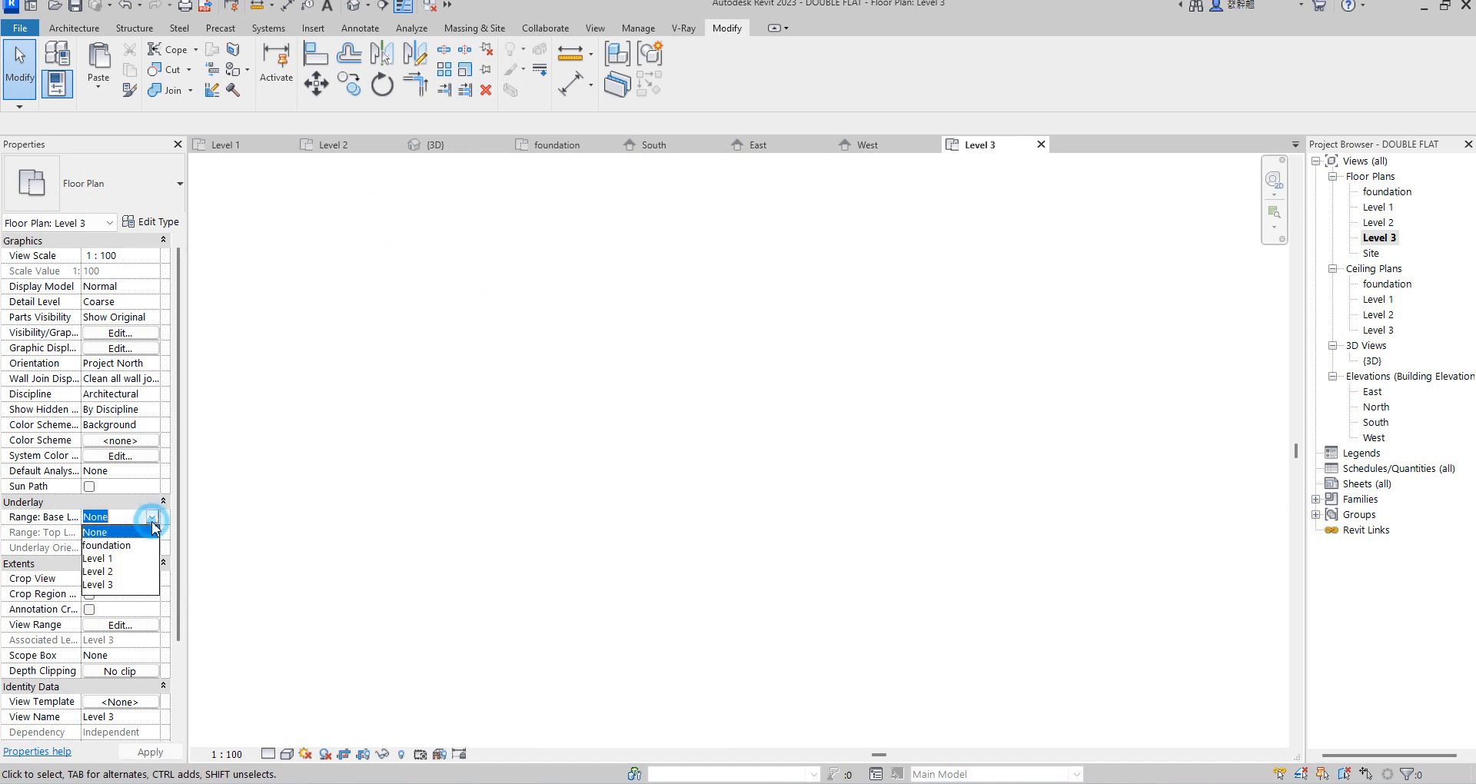
left_click(111, 571)
scroll(891, 538, "down", 3)
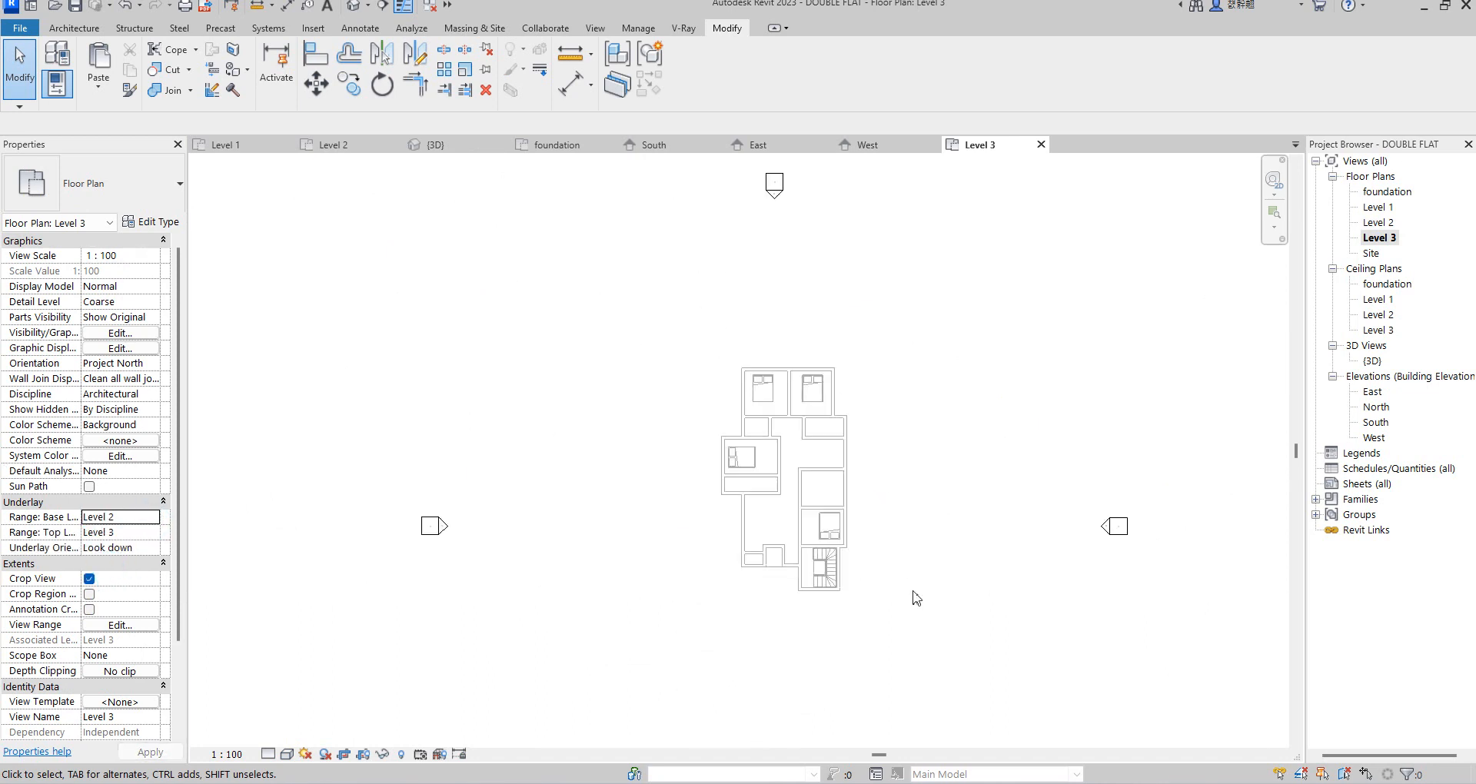
- Start a roof by footprint on Level 3 and pick the north and upper west walls as sloped boundary lines offset 600
left_click(63, 29)
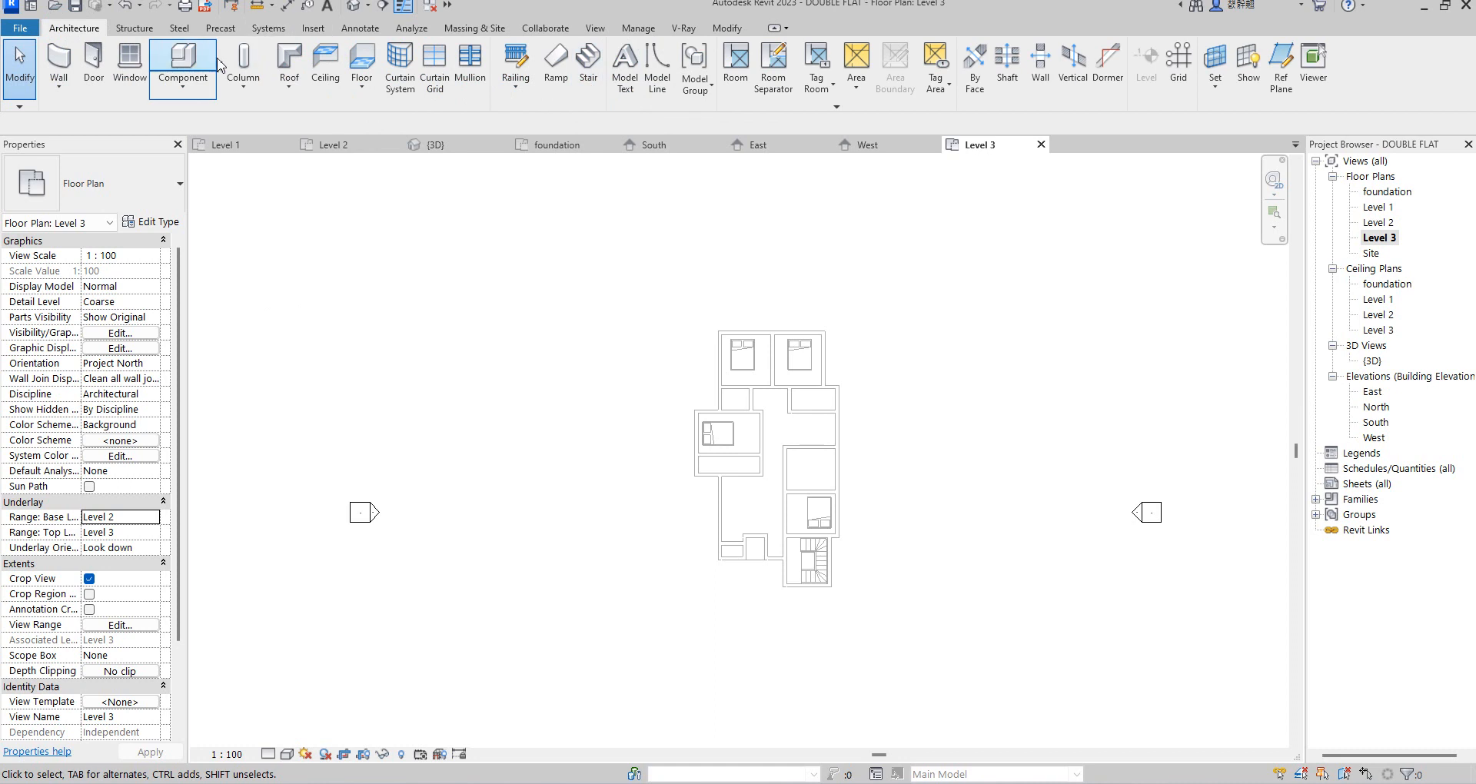
left_click(289, 86)
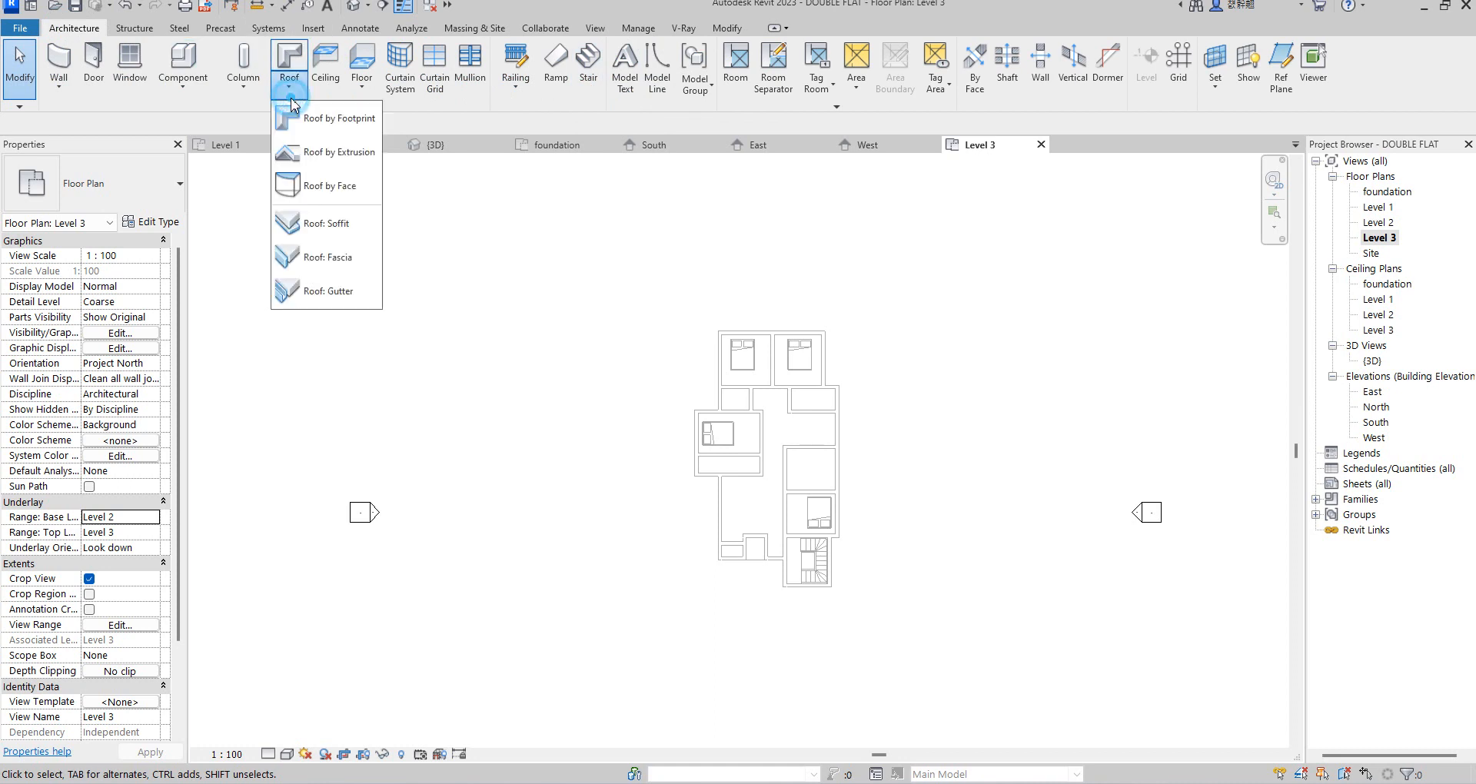
left_click(351, 128)
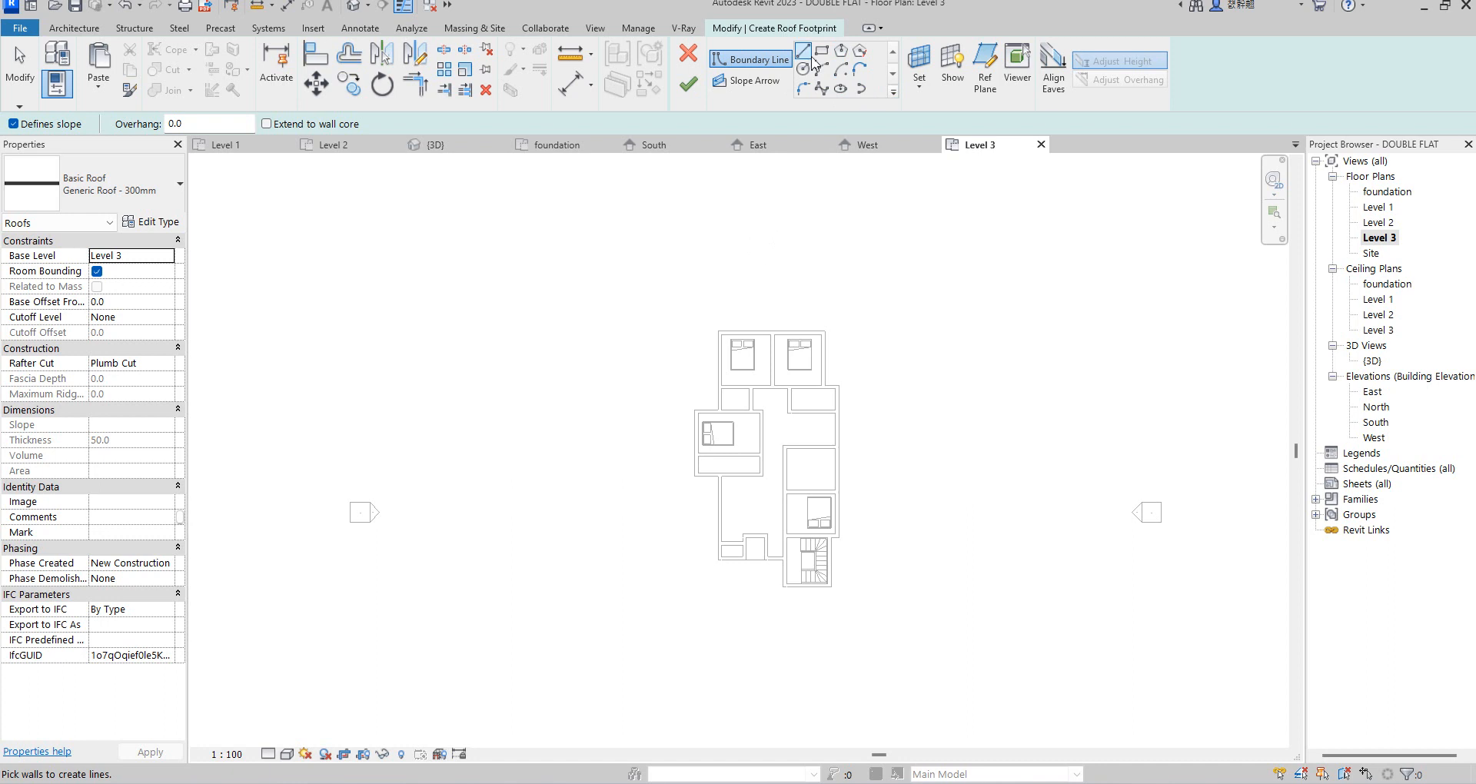
left_click(893, 93)
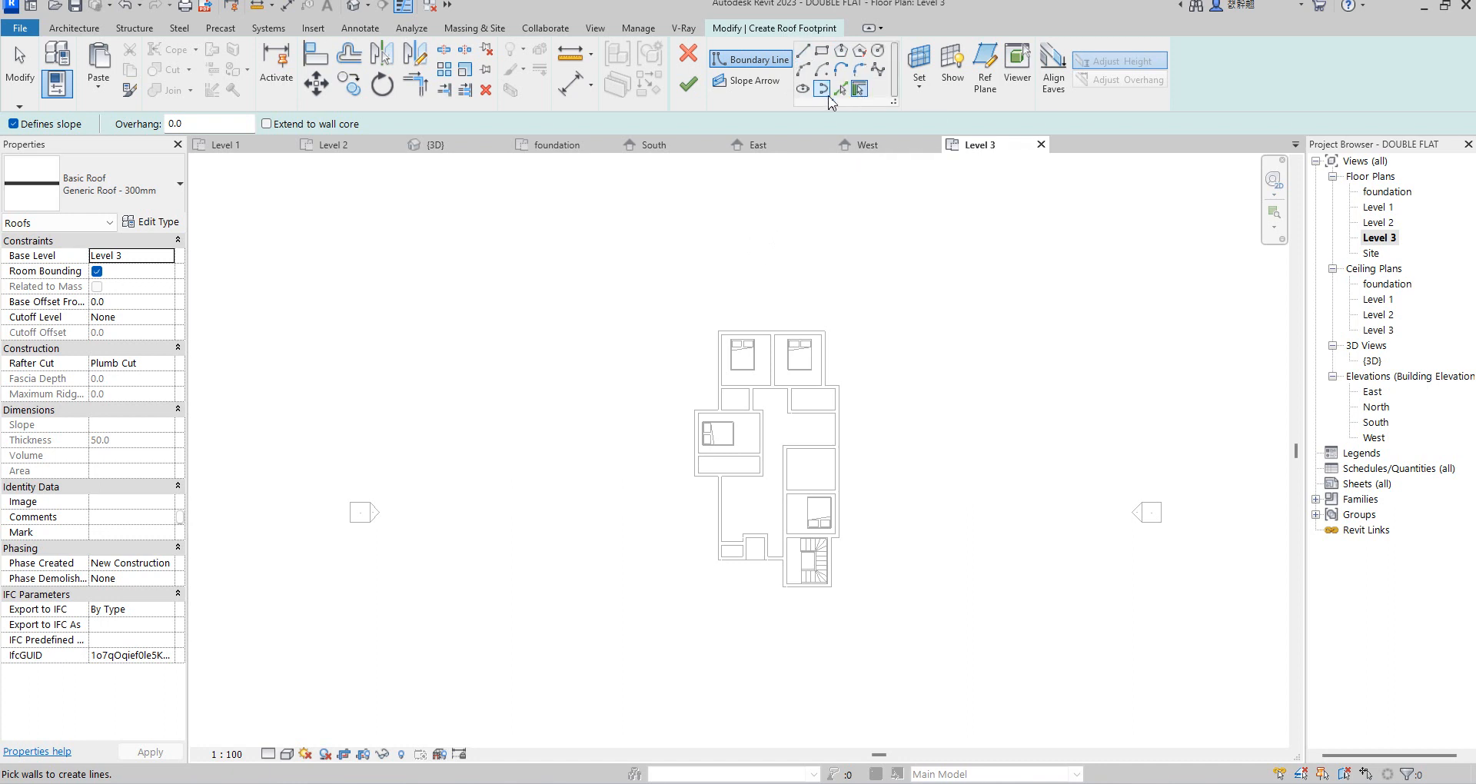
left_click(840, 89)
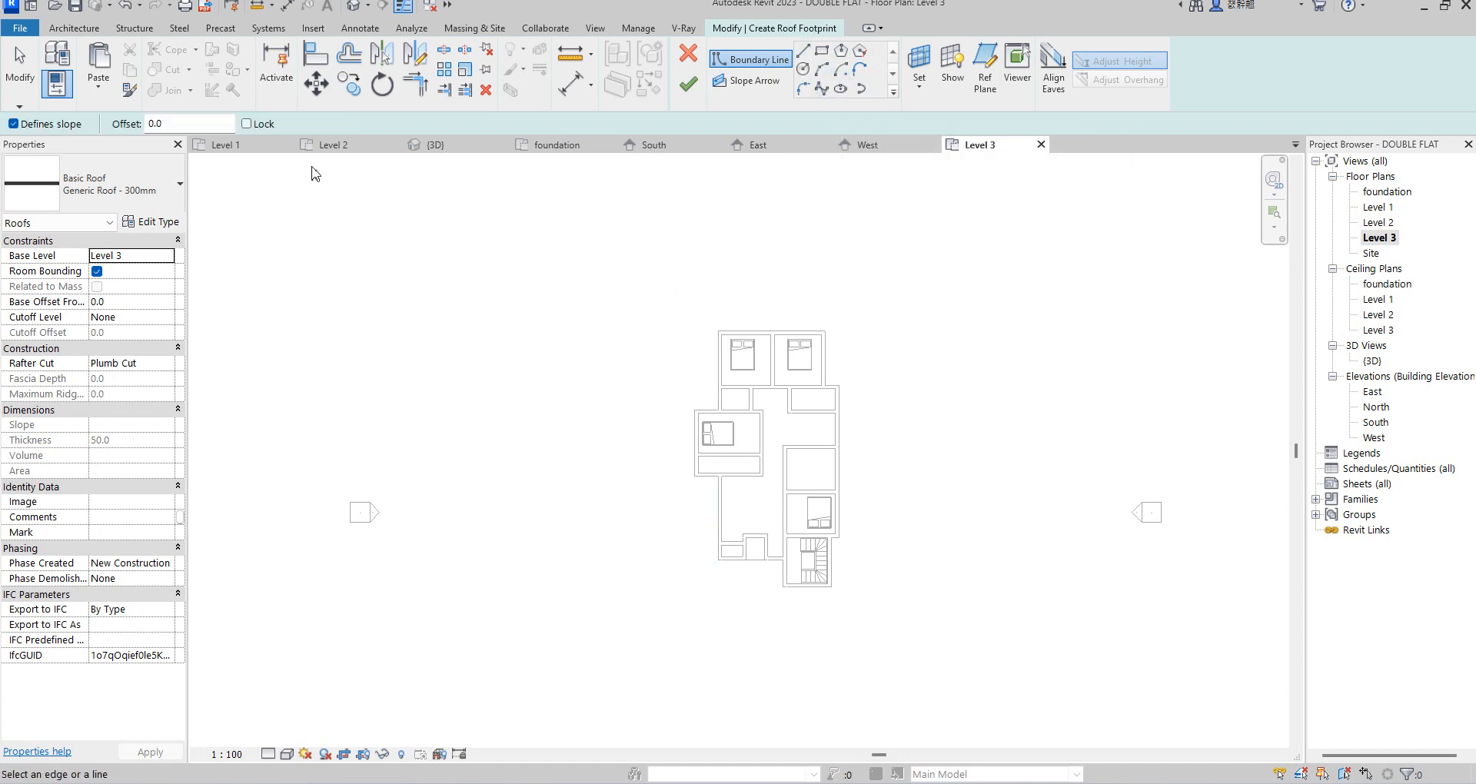
double_click(158, 124)
scroll(862, 367, "up", 2)
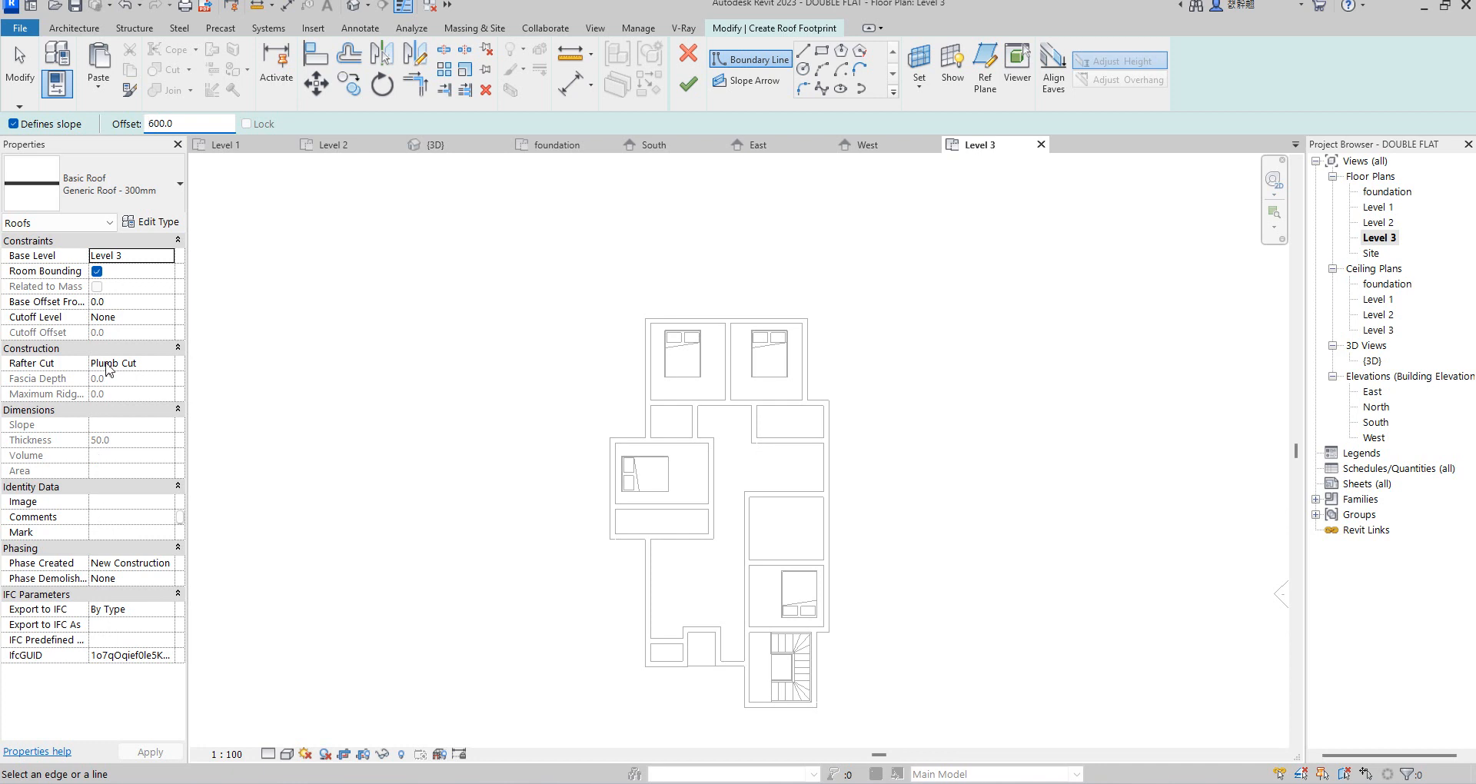
left_click(731, 309)
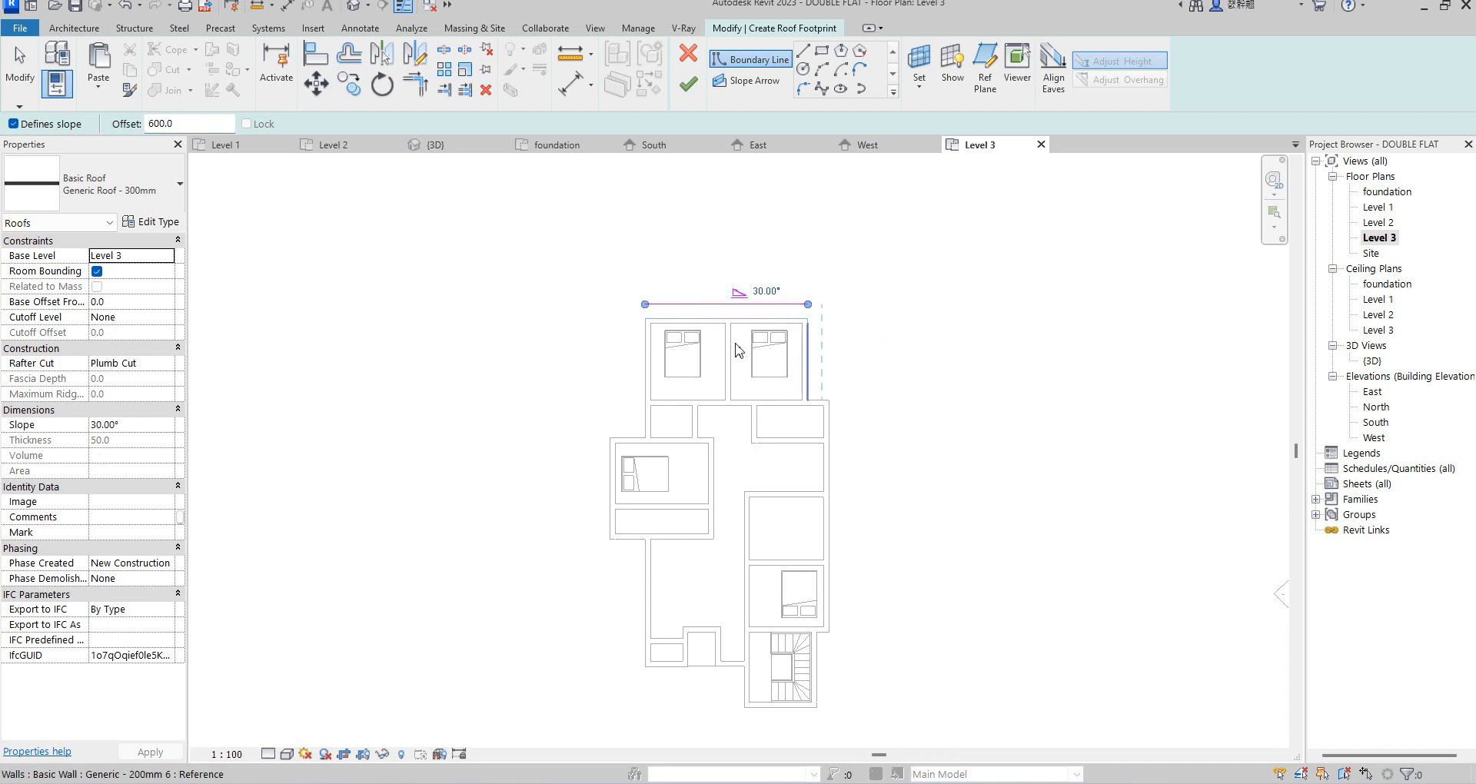
left_click(605, 458)
left_click(627, 439)
left_click(648, 413)
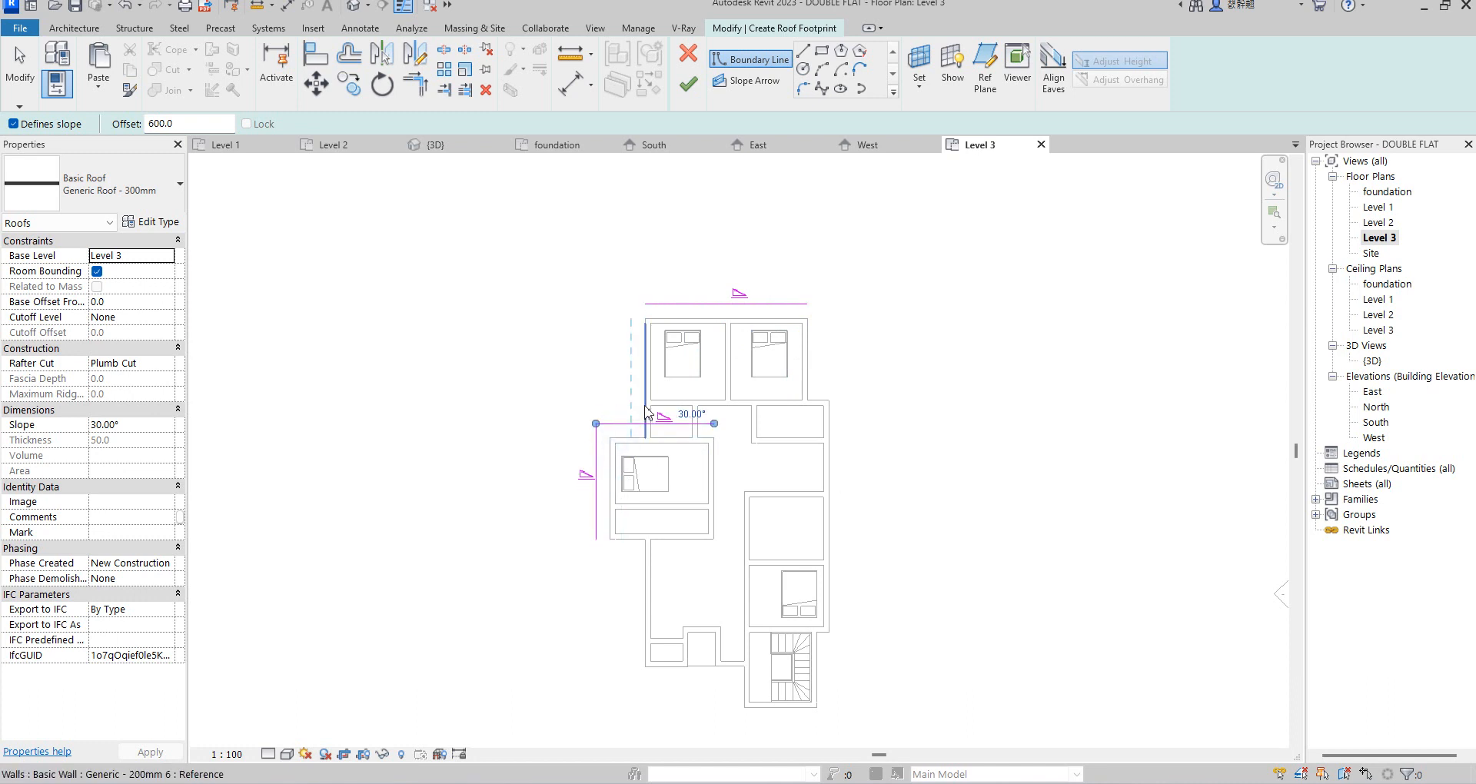
- Pick the remaining east, south and lower west outer walls, including those around the stairs, as sloped roof boundary lines offset 600
left_click(731, 391)
left_click(811, 361)
left_click(824, 608)
scroll(813, 644, "up", 3)
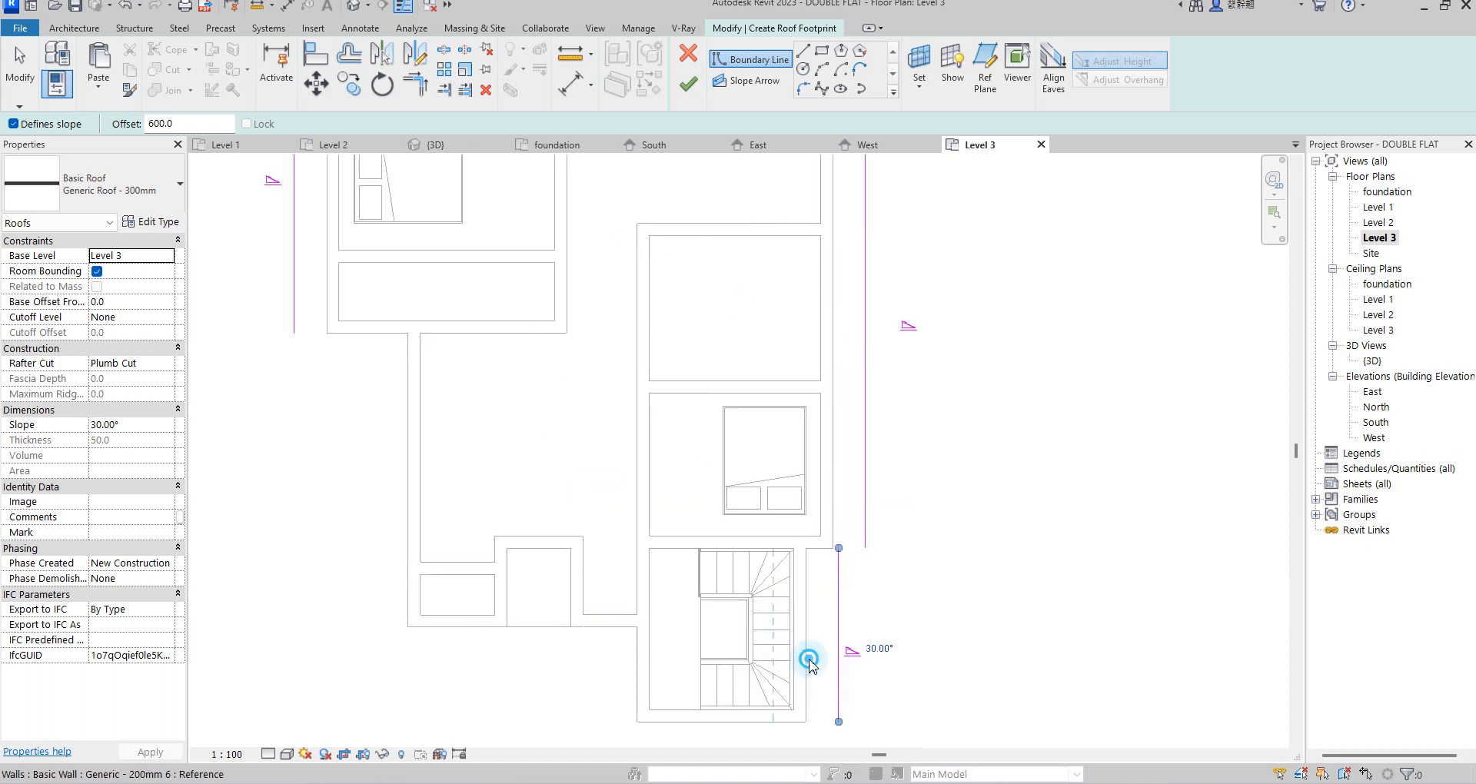
left_click(821, 555)
scroll(821, 555, "down", 2)
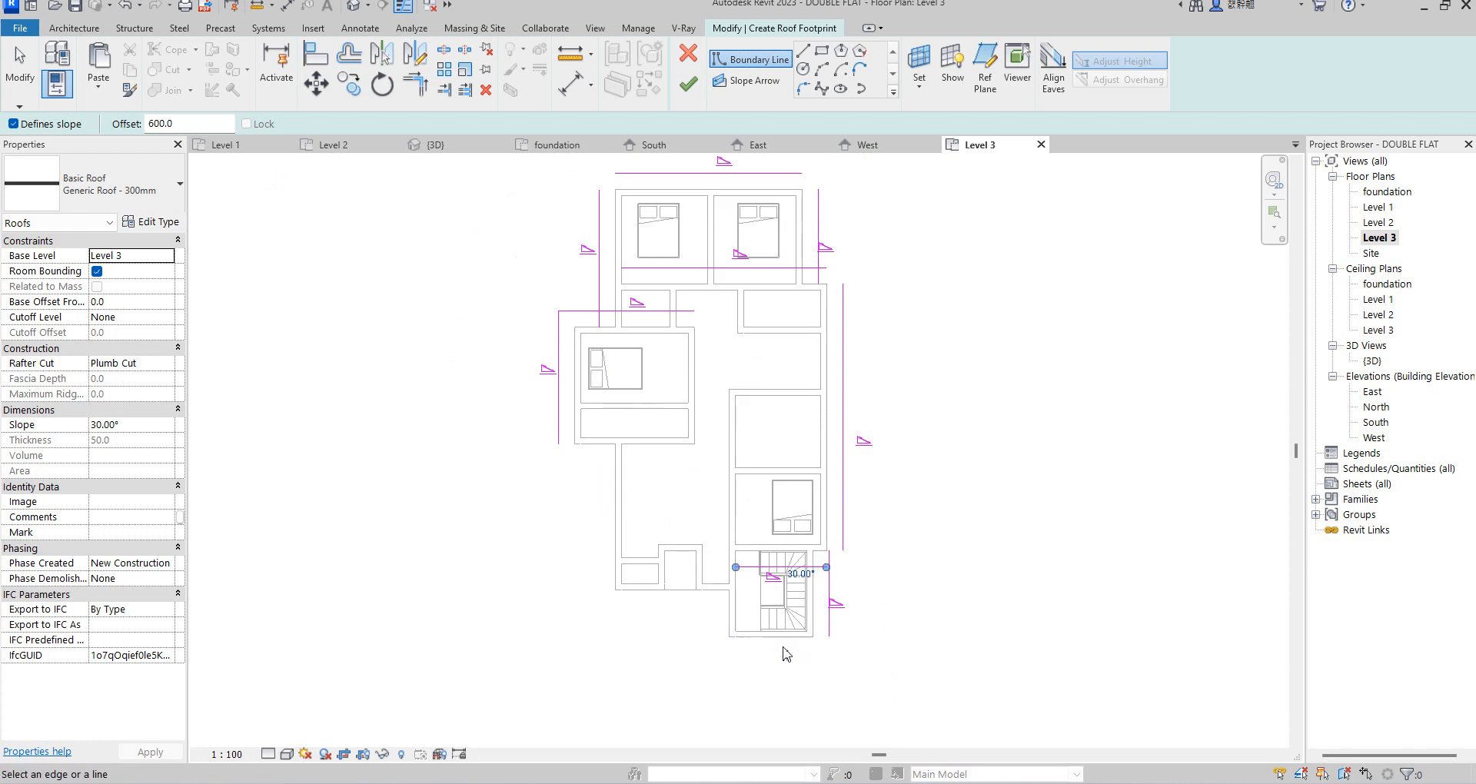
left_click(783, 640)
left_click(725, 609)
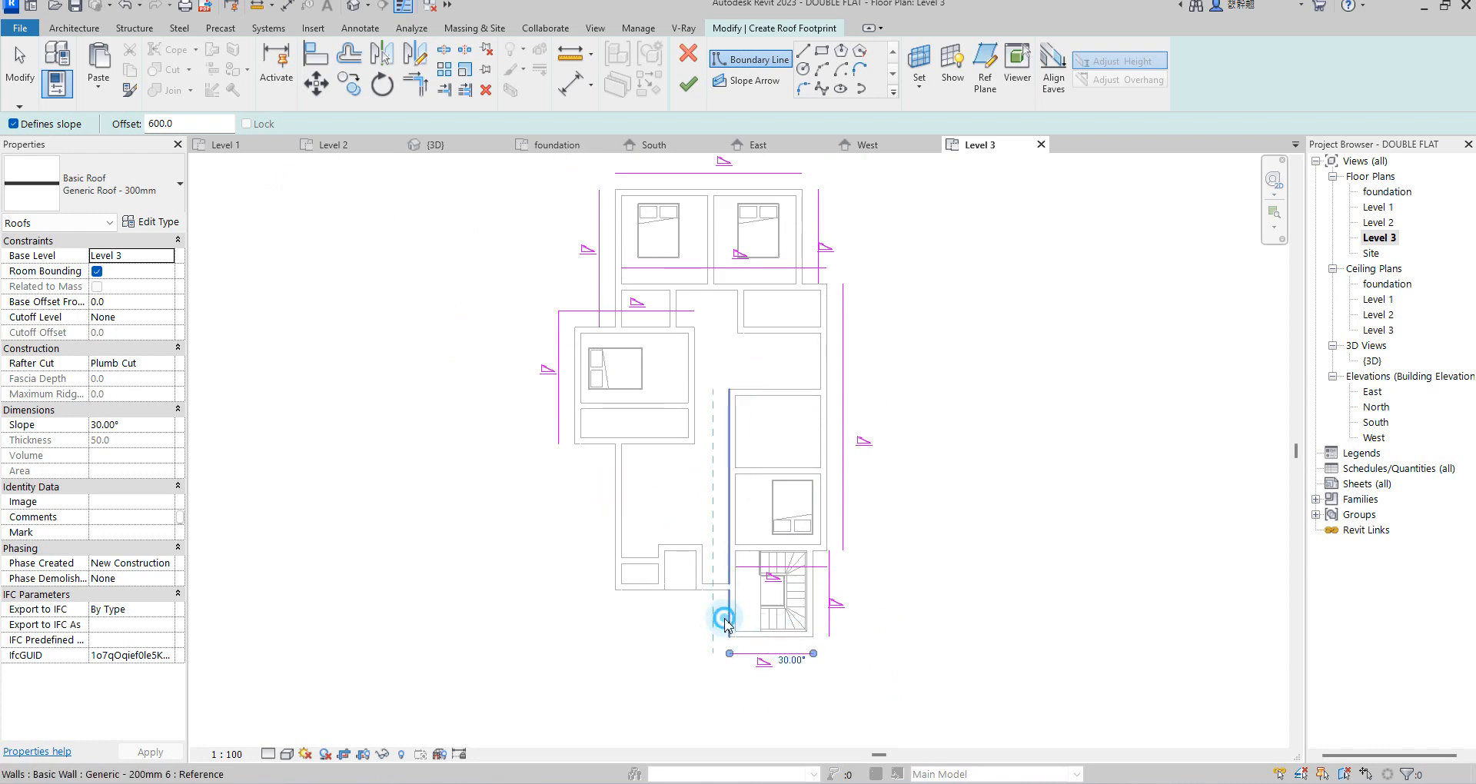
left_click(661, 602)
left_click(591, 474)
scroll(589, 449, "up", 4)
left_click(577, 449)
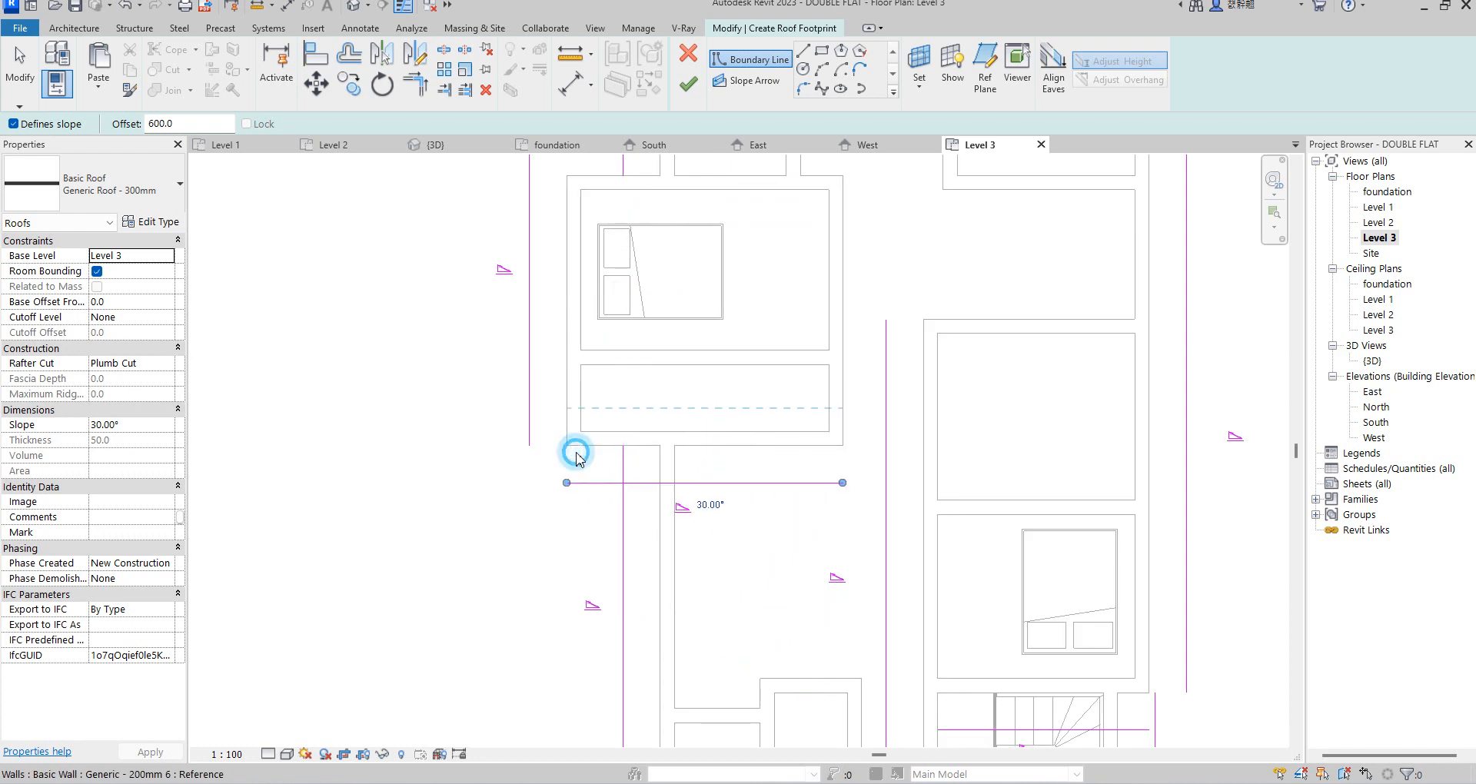
- Trim the roof boundary lines into corners along the west side, around the projecting bedroom and up to the north edge
left_click(414, 83)
left_click(574, 484)
left_click(624, 537)
left_click(603, 484)
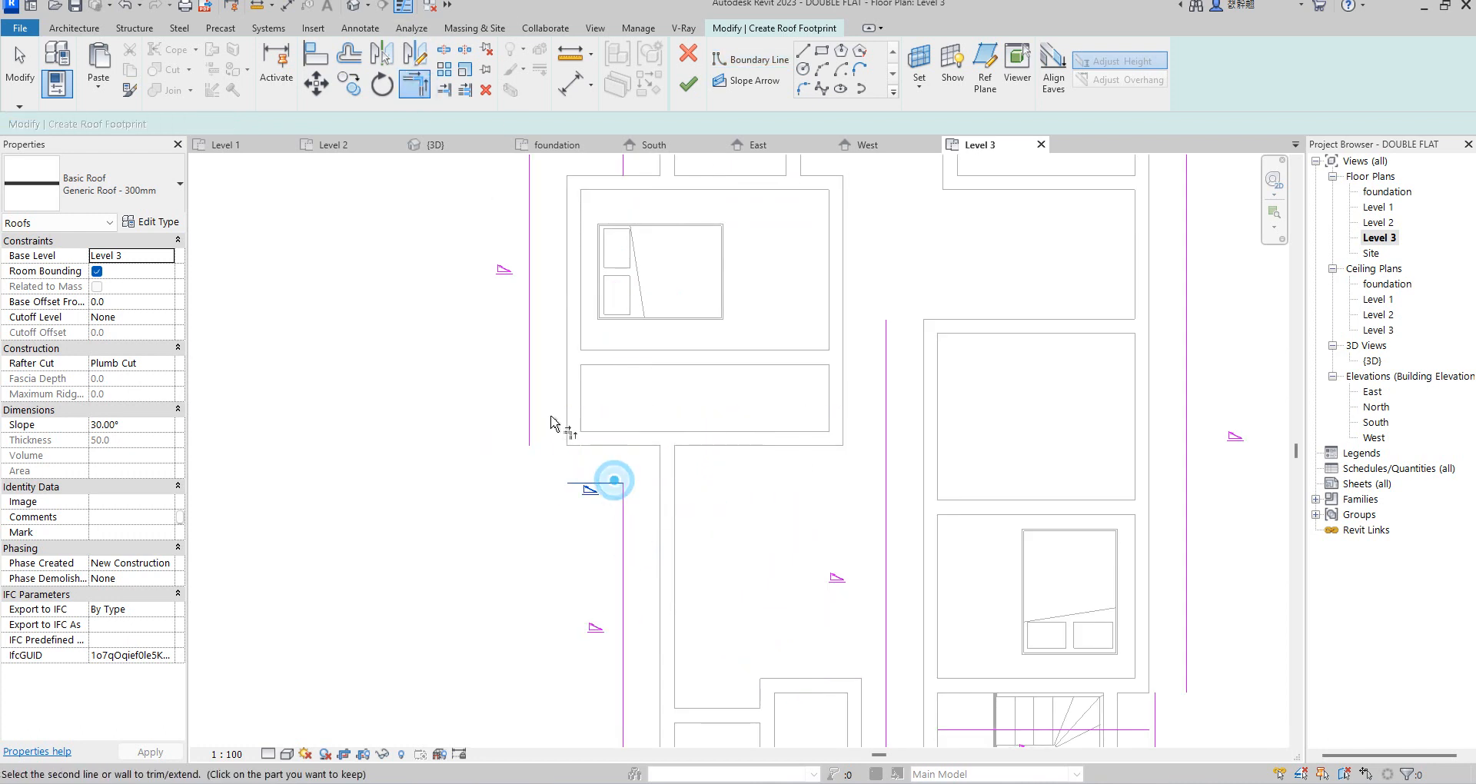
left_click(530, 415)
scroll(580, 406, "down", 1)
scroll(635, 480, "down", 3)
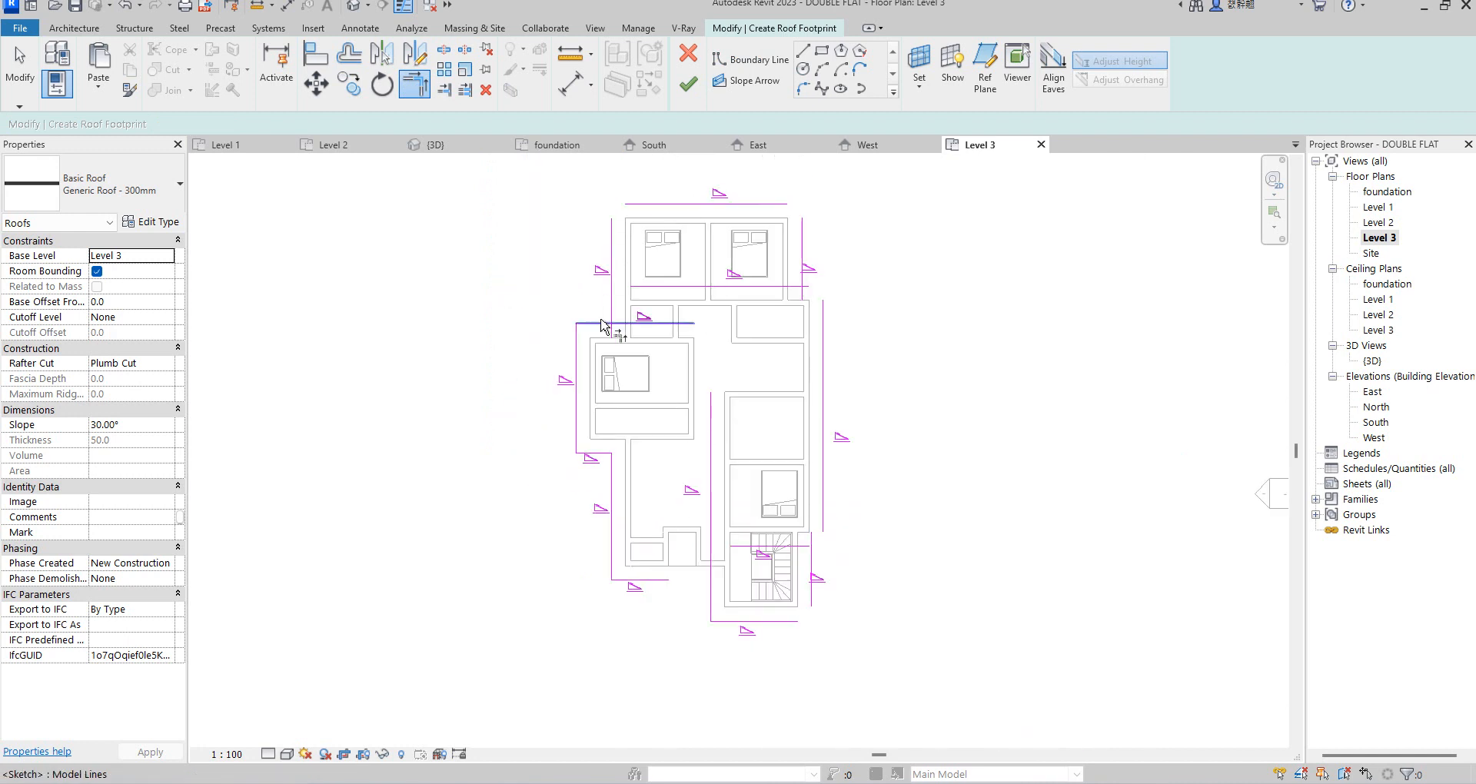
left_click(604, 229)
left_click(648, 202)
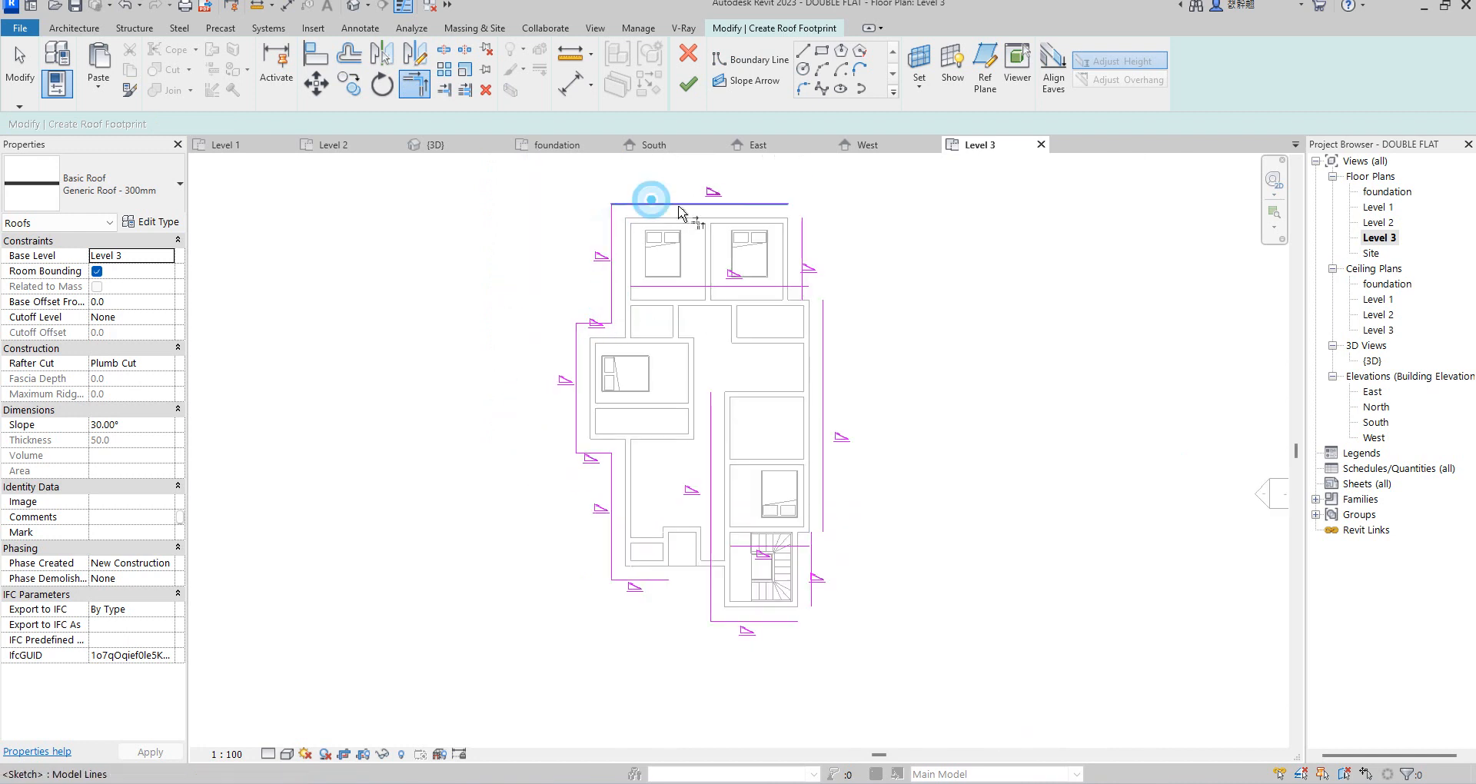
- Trim the roof boundary's northeast corner and the step between the two east wall lines
left_click(758, 206)
left_click(802, 231)
left_click(784, 287)
left_click(821, 327)
left_click(810, 287)
left_click(803, 263)
- Trim the roof boundary lines around the stair room and along the south side to close the footprint loop
scroll(816, 278, "down", 3)
scroll(794, 439, "up", 5)
left_click(798, 357)
left_click(837, 288)
left_click(827, 357)
left_click(819, 391)
left_click(774, 476)
left_click(819, 424)
left_click(563, 409)
left_click(665, 442)
scroll(951, 521, "down", 3)
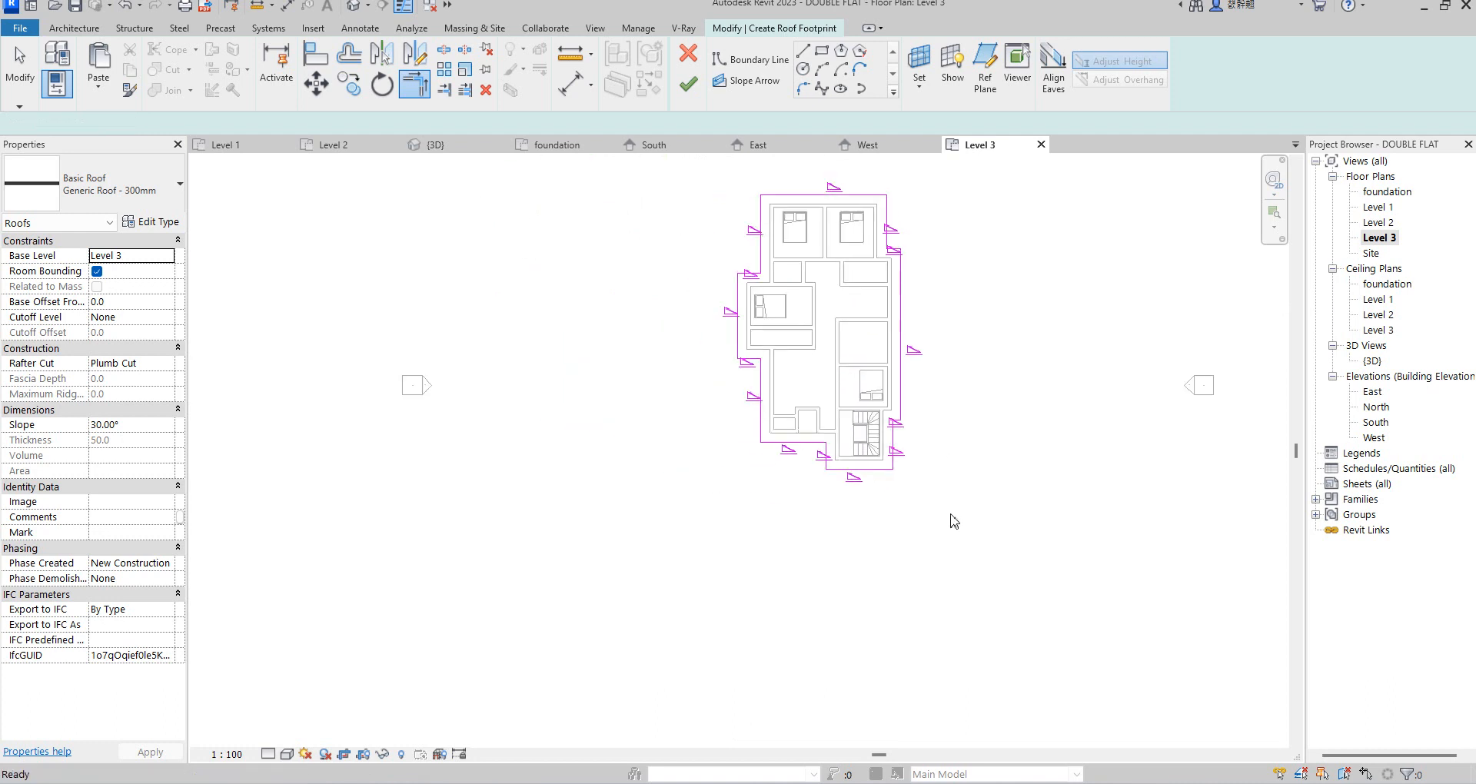
- Select all the roof boundary lines and turn off their roof slope definition
scroll(951, 521, "down", 3)
key("Escape")
left_click_drag(844, 376, 1037, 608)
left_click(764, 283)
left_click_drag(766, 281, 1052, 597)
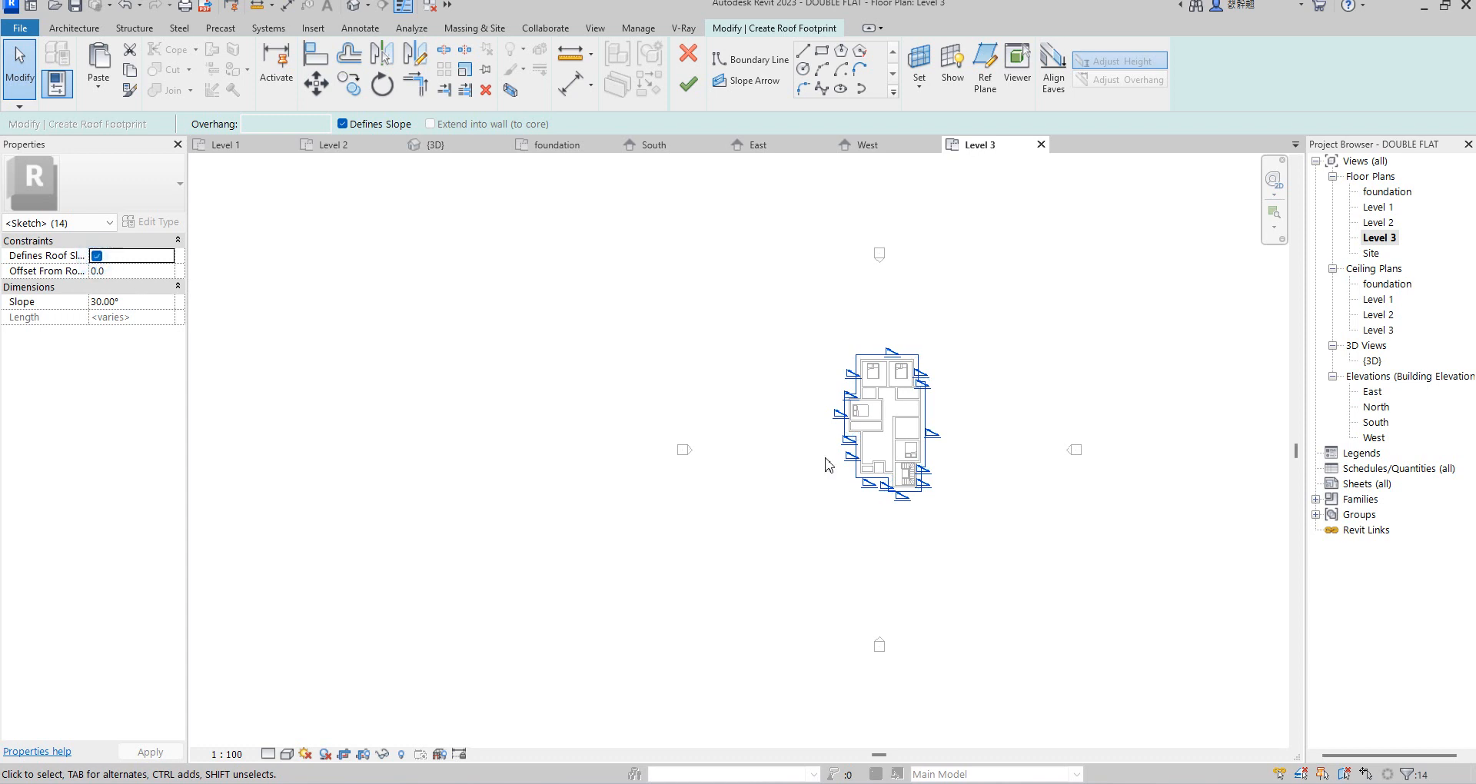
left_click(1045, 331)
left_click_drag(734, 299, 1013, 600)
left_click(96, 256)
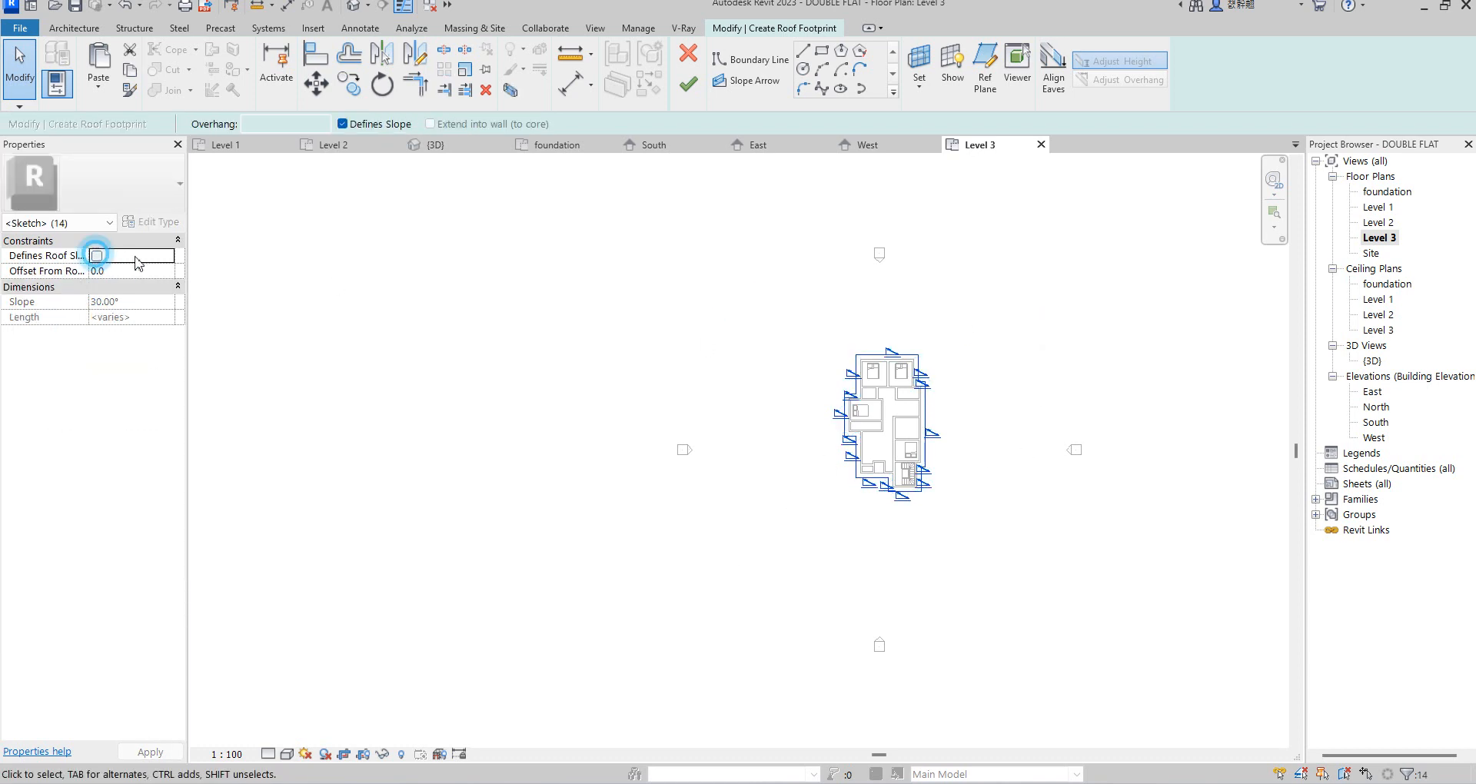
left_click(738, 389)
- Make the north roof boundary line, beyond the two upper bedrooms, define the roof slope
scroll(896, 361, "up", 2)
left_click(894, 356)
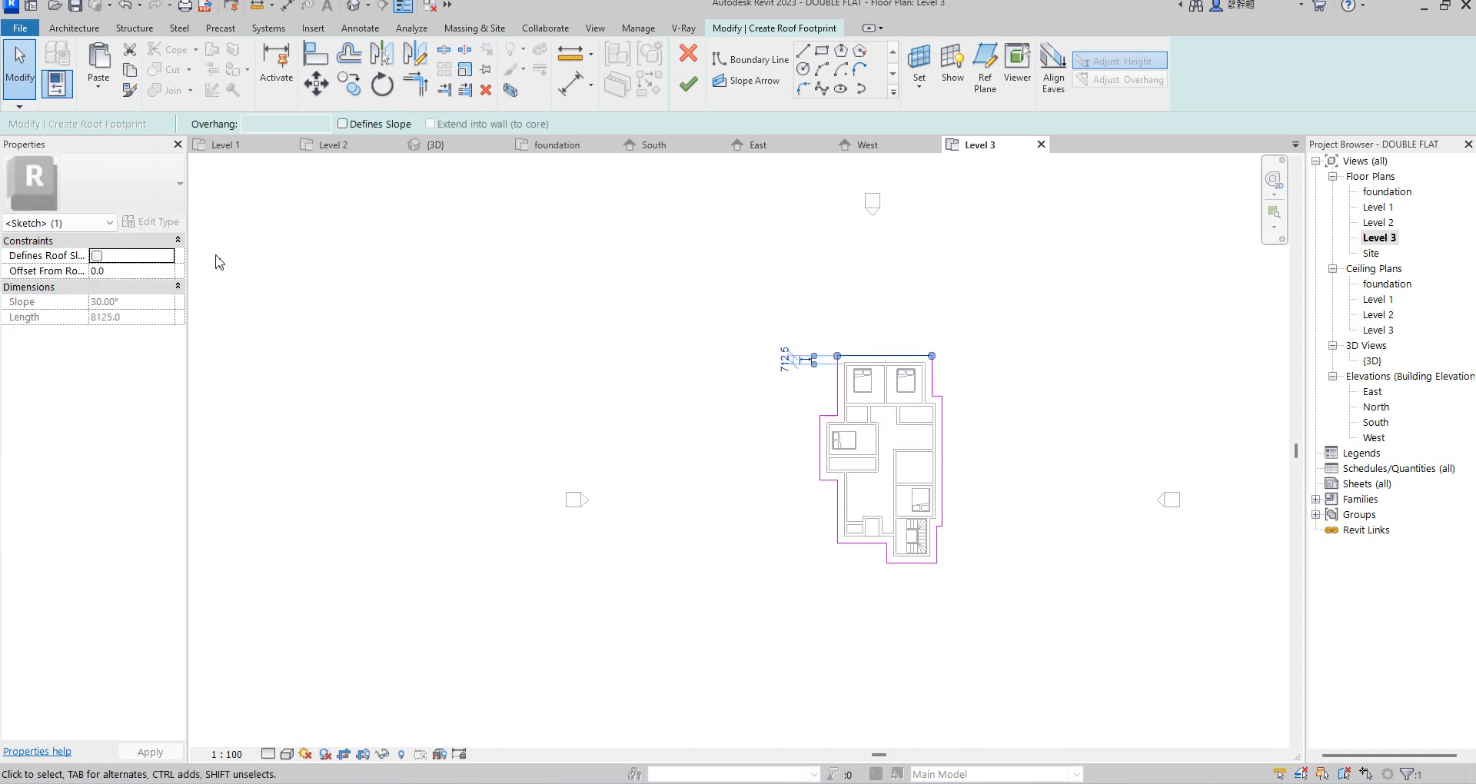
left_click(96, 255)
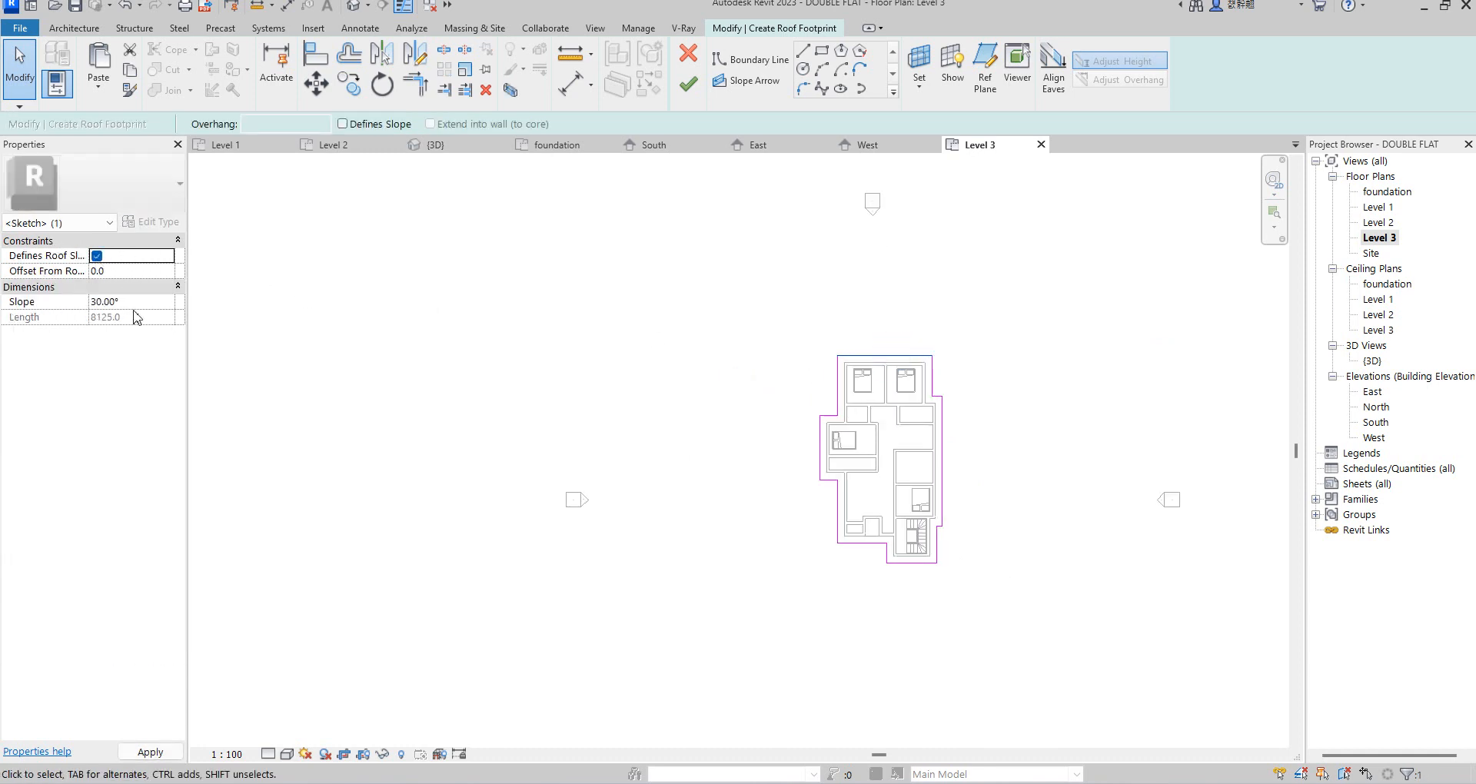
left_click(138, 303)
left_click(640, 405)
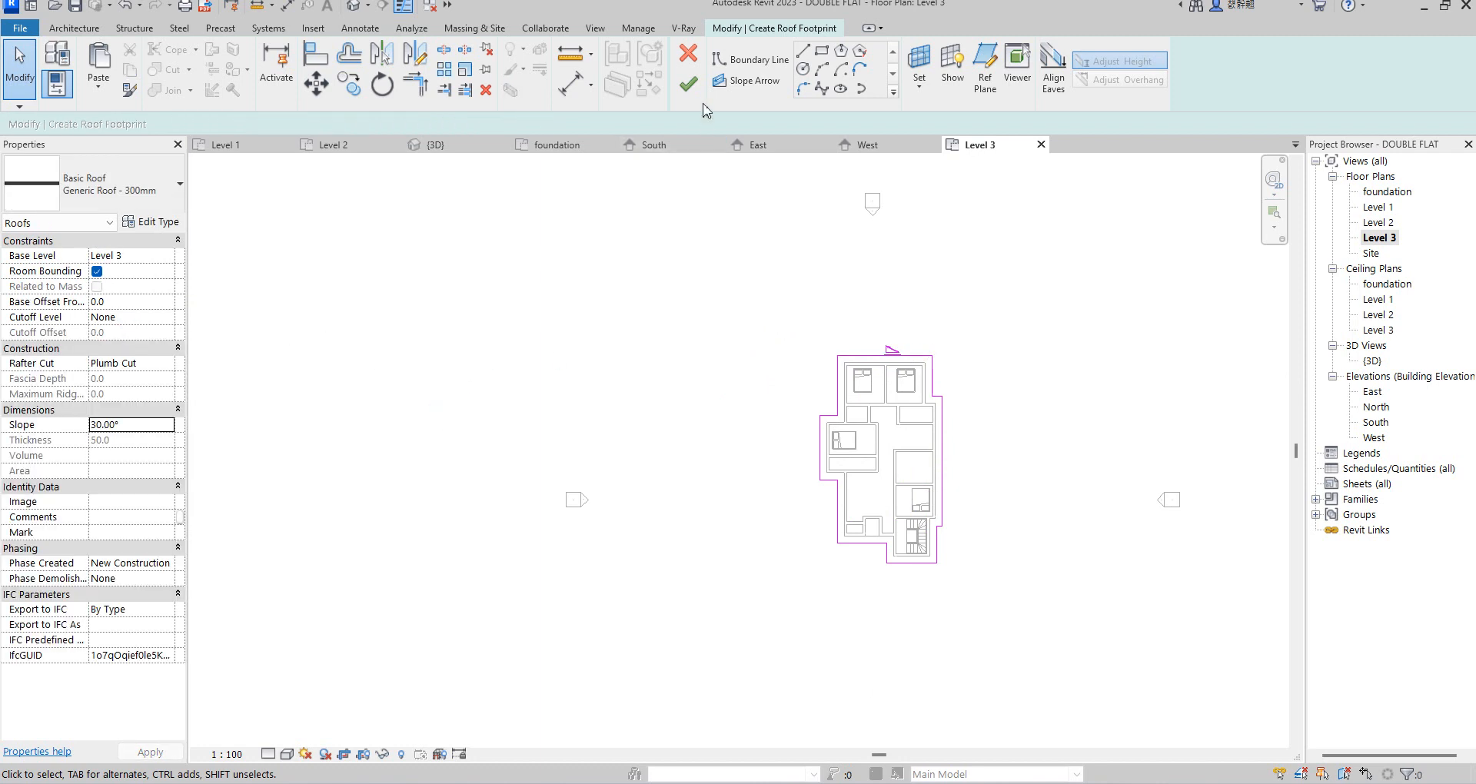
- Open the 3D view and finish the roof footprint without attaching the highlighted walls to the roof
double_click(1372, 360)
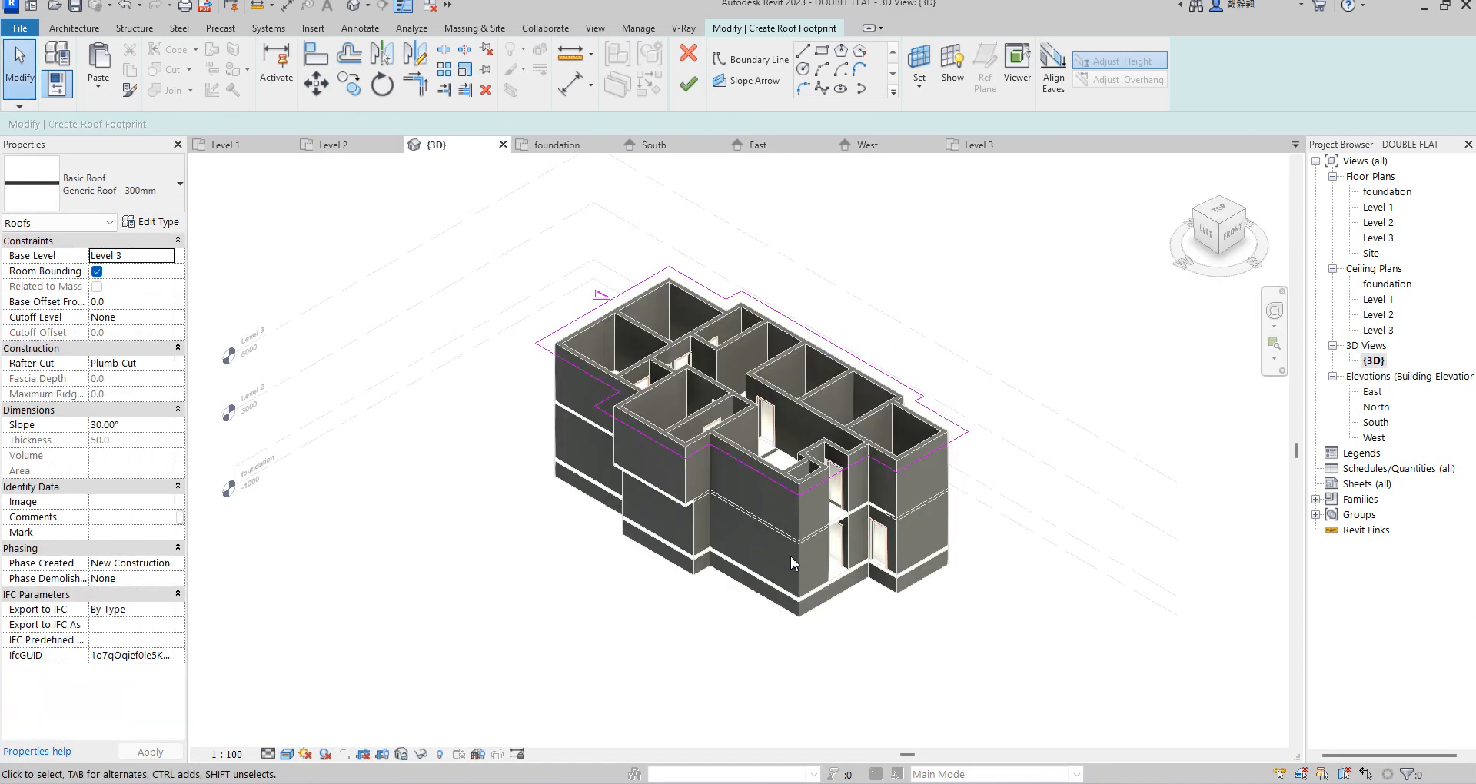
left_click(688, 83)
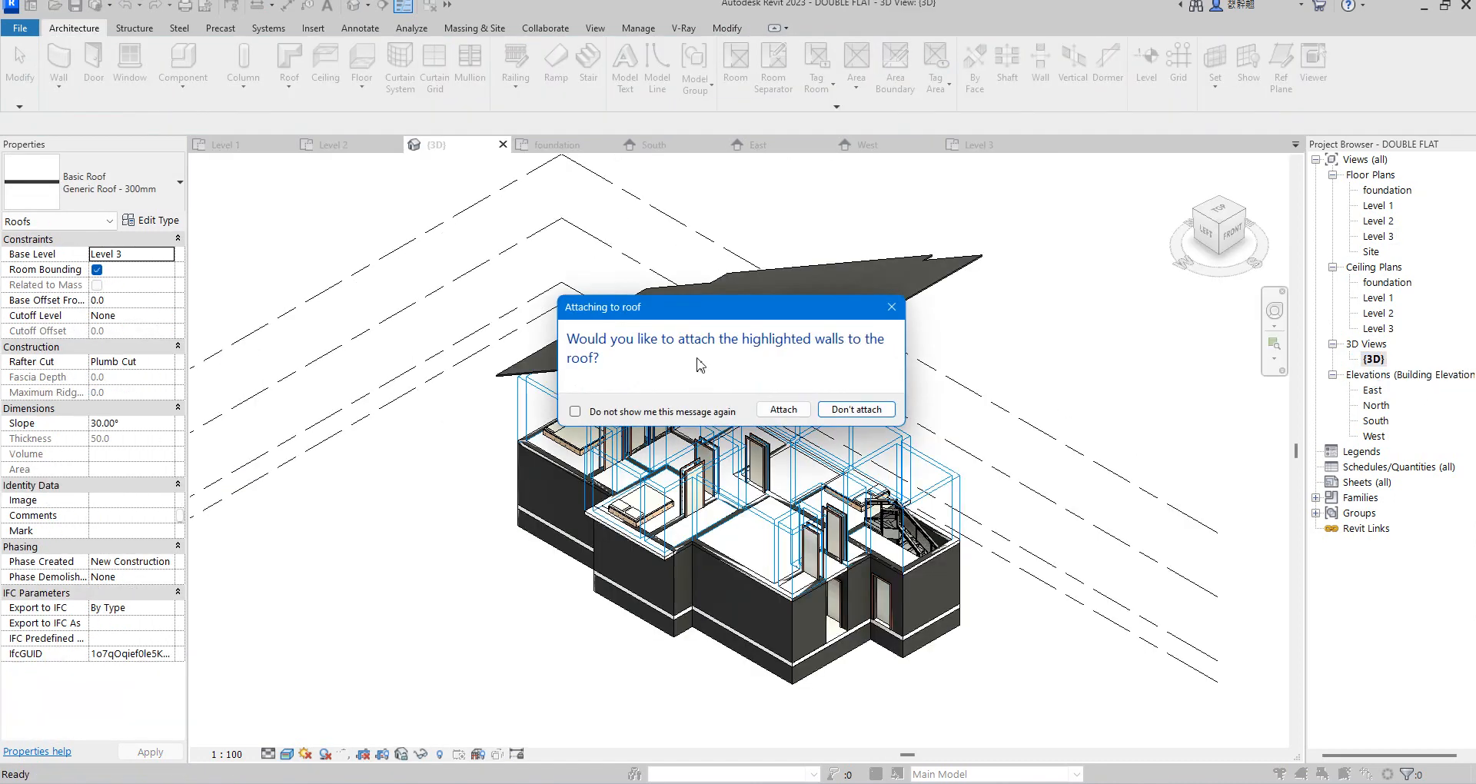
left_click(856, 409)
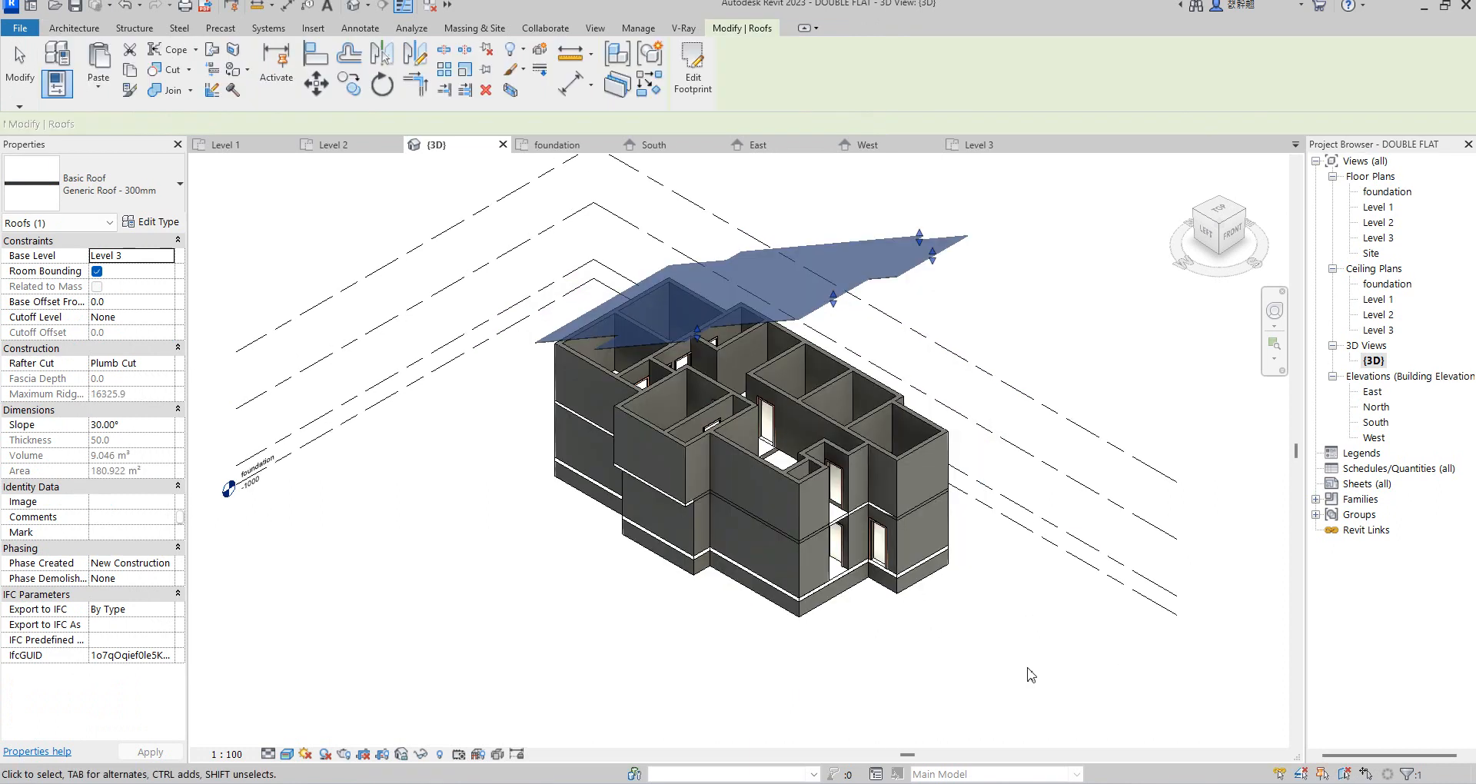
left_click(1026, 667)
- Inspect the roof from the side in 3D and set its slope to 4°
scroll(825, 354, "up", 2)
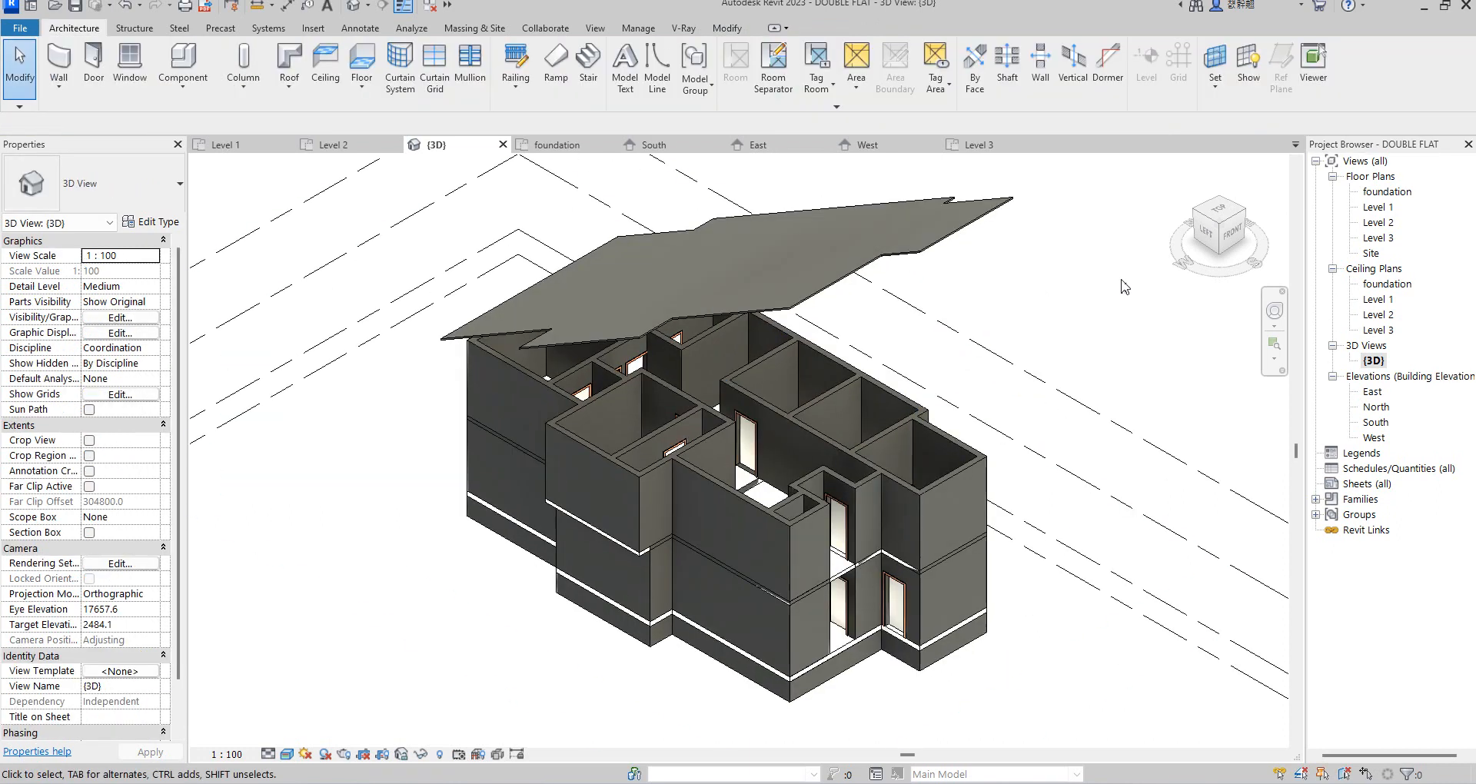
left_click(1206, 233)
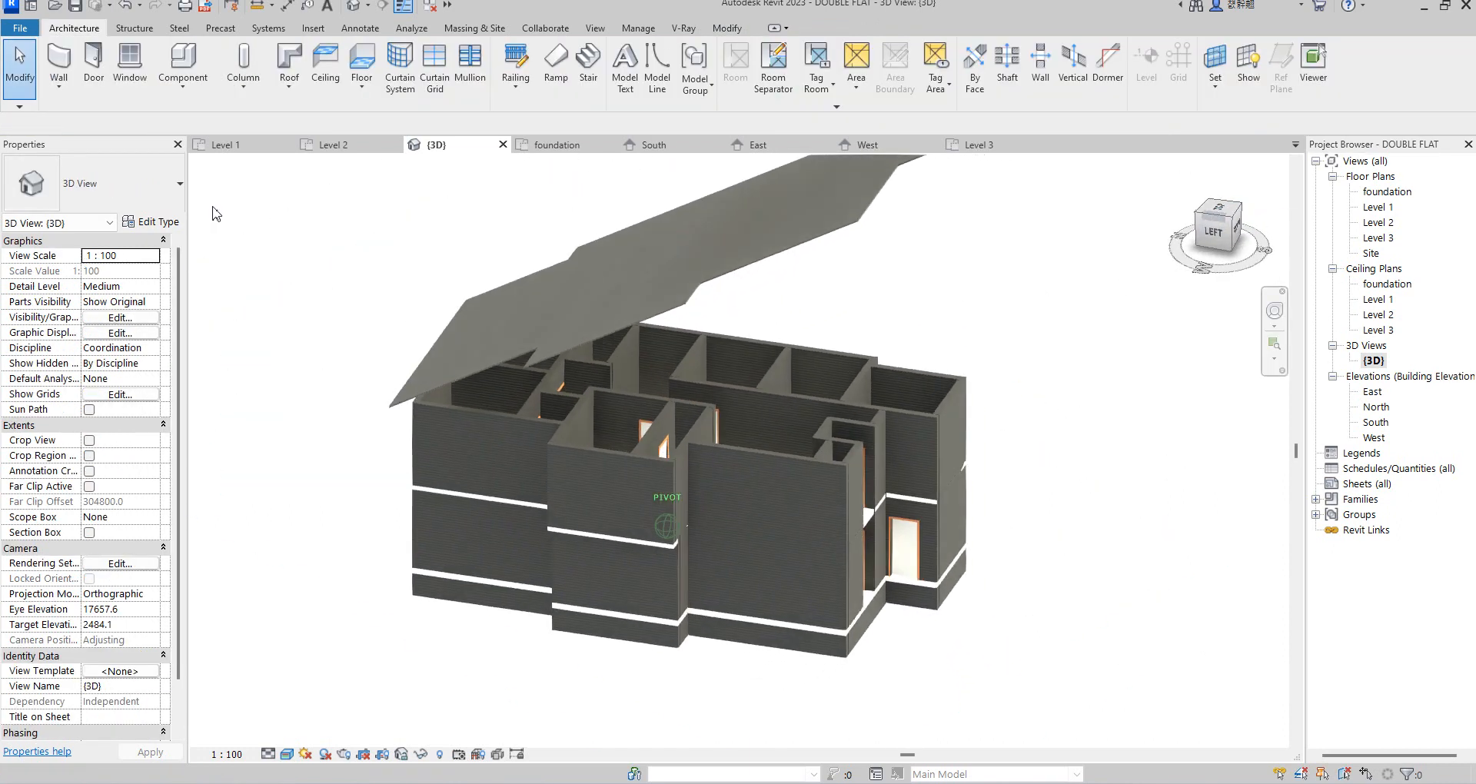
scroll(654, 461, "down", 3)
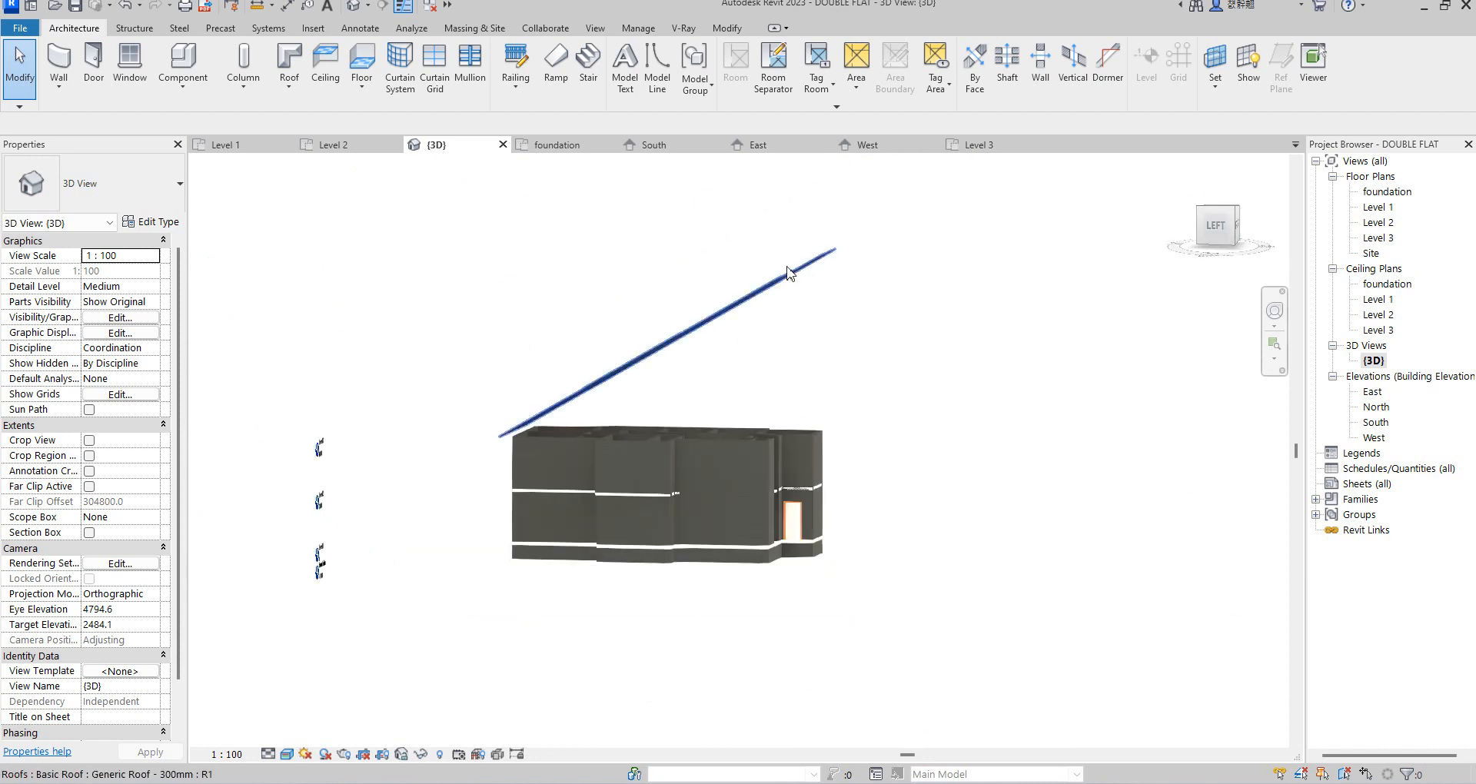
left_click(789, 274)
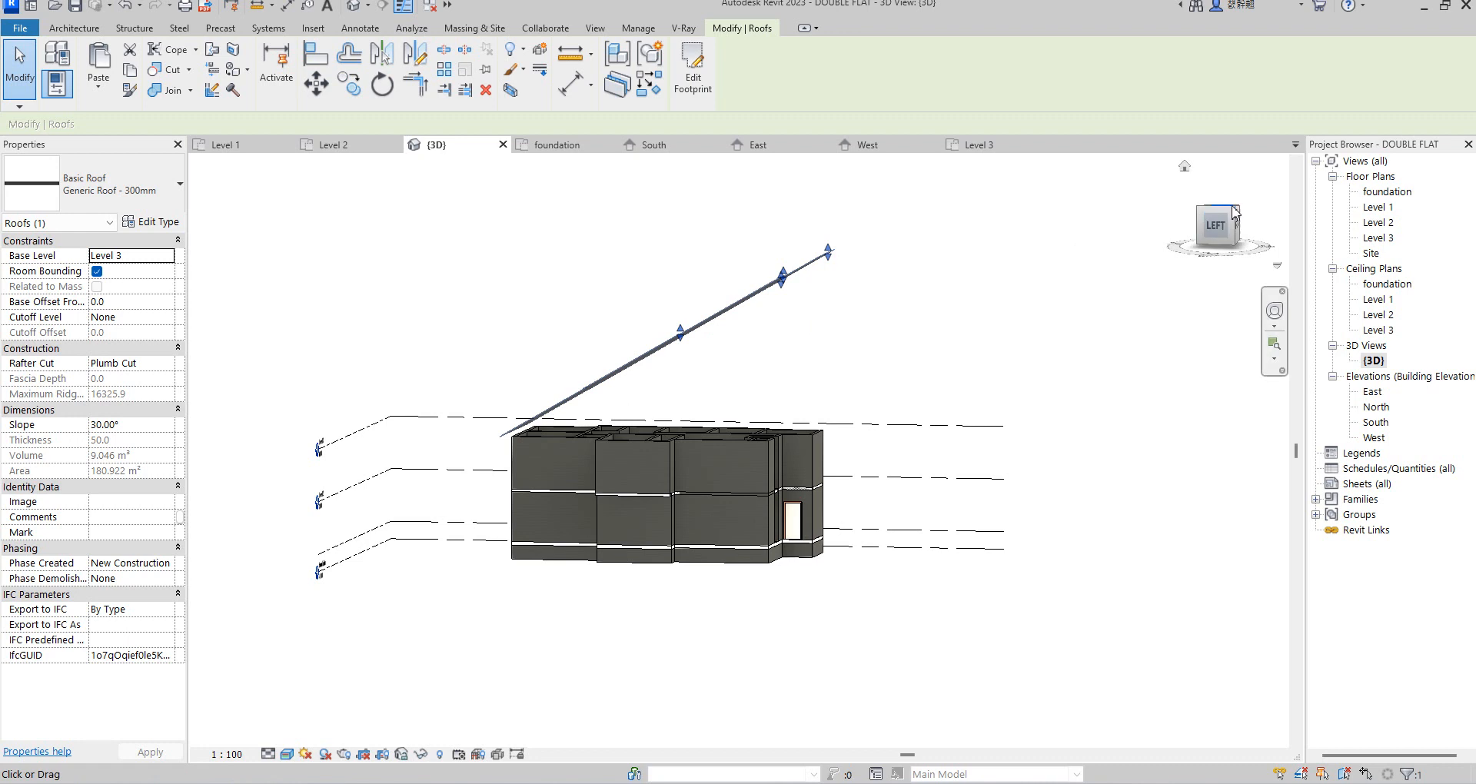
left_click(1223, 235)
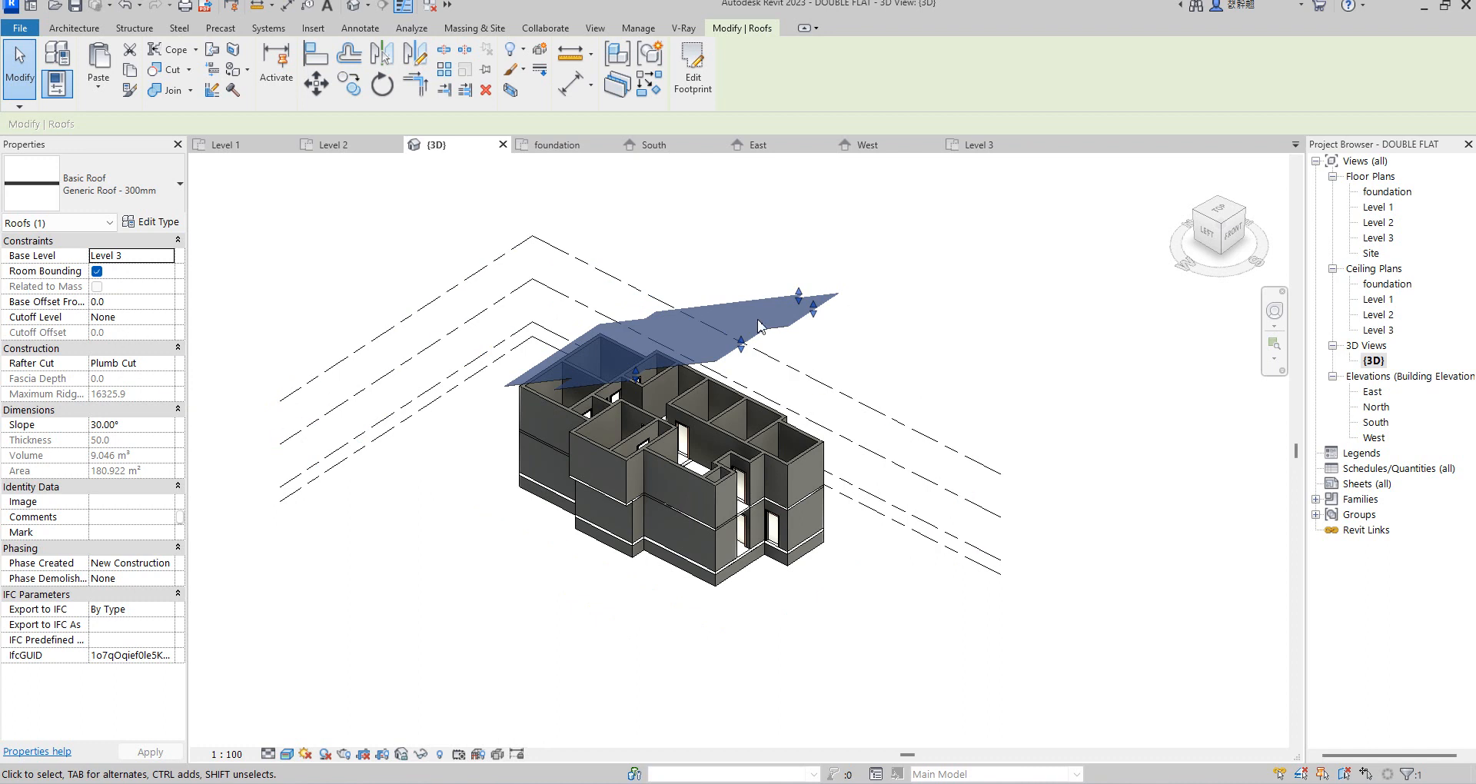
left_click(144, 429)
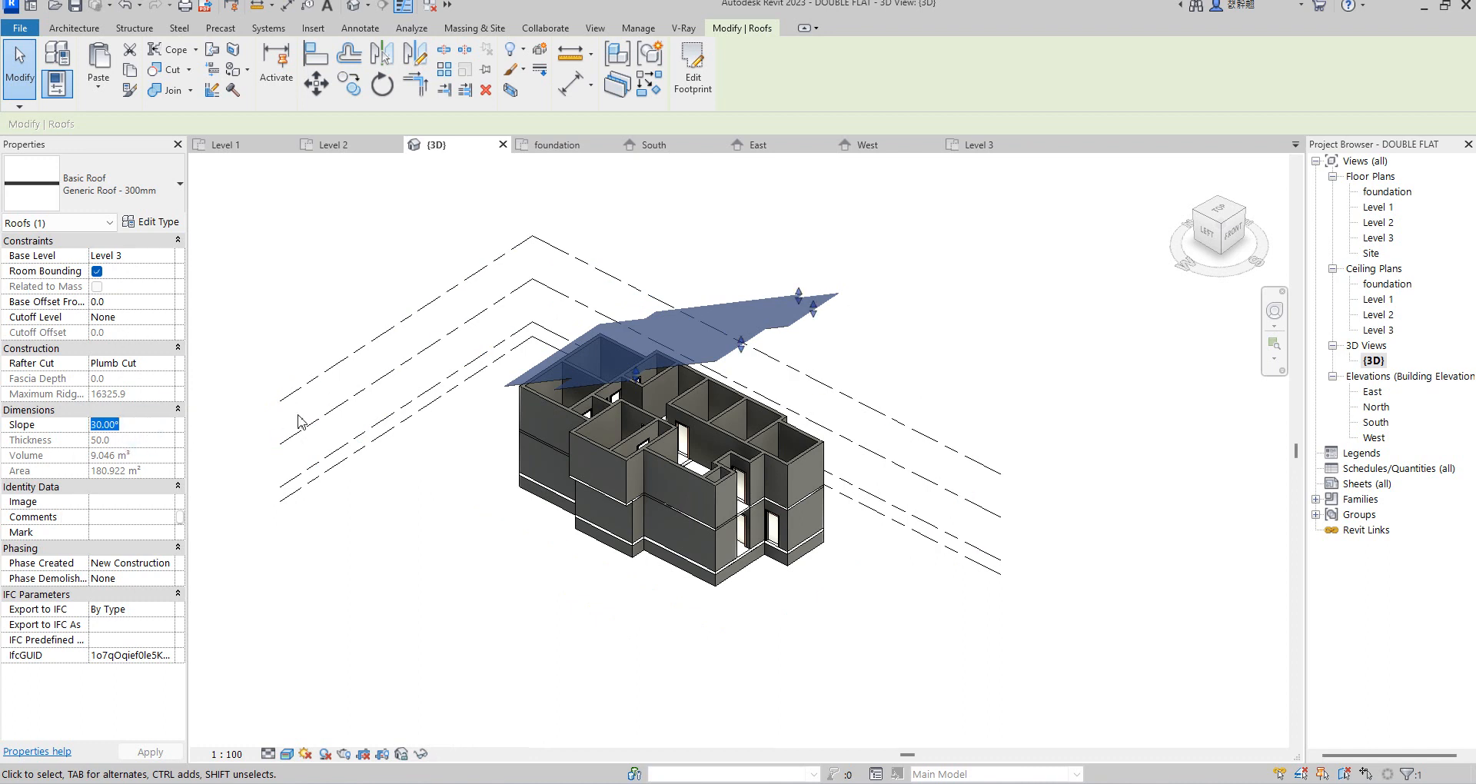
double_click(132, 428)
type("4")
left_click(433, 604)
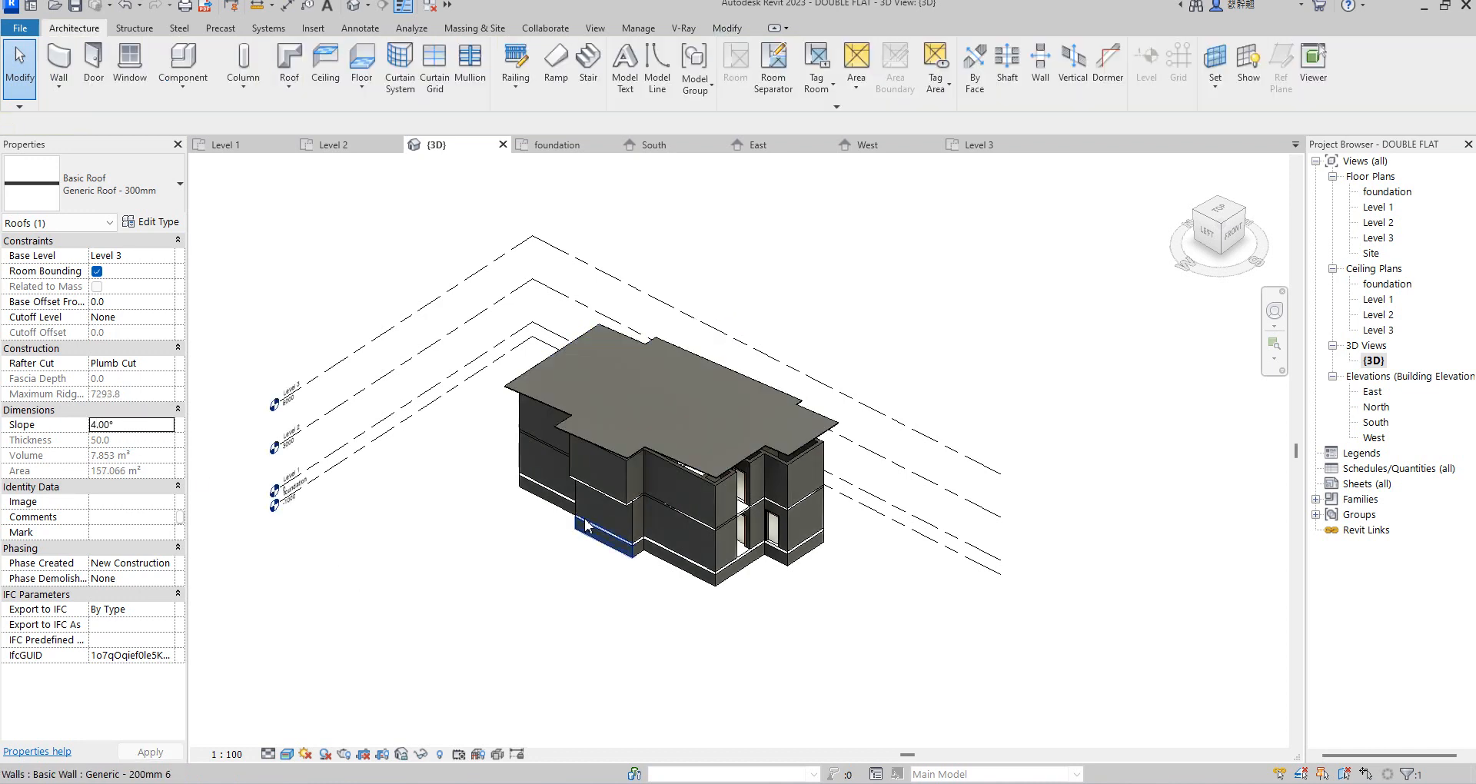
- Set the roof's base offset from Level 3 to 1000 in the East elevation
scroll(638, 486, "up", 3)
scroll(767, 509, "up", 2)
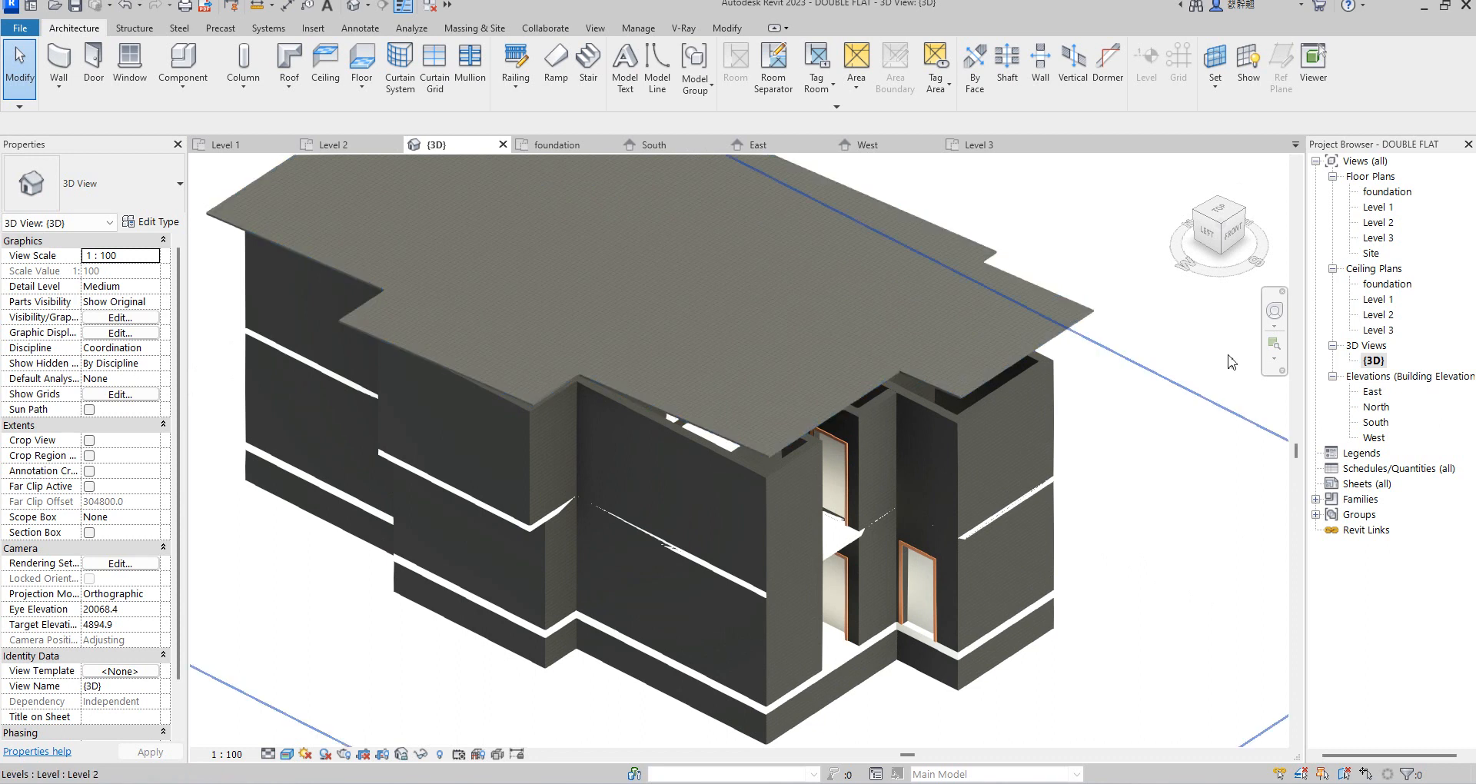
double_click(1377, 422)
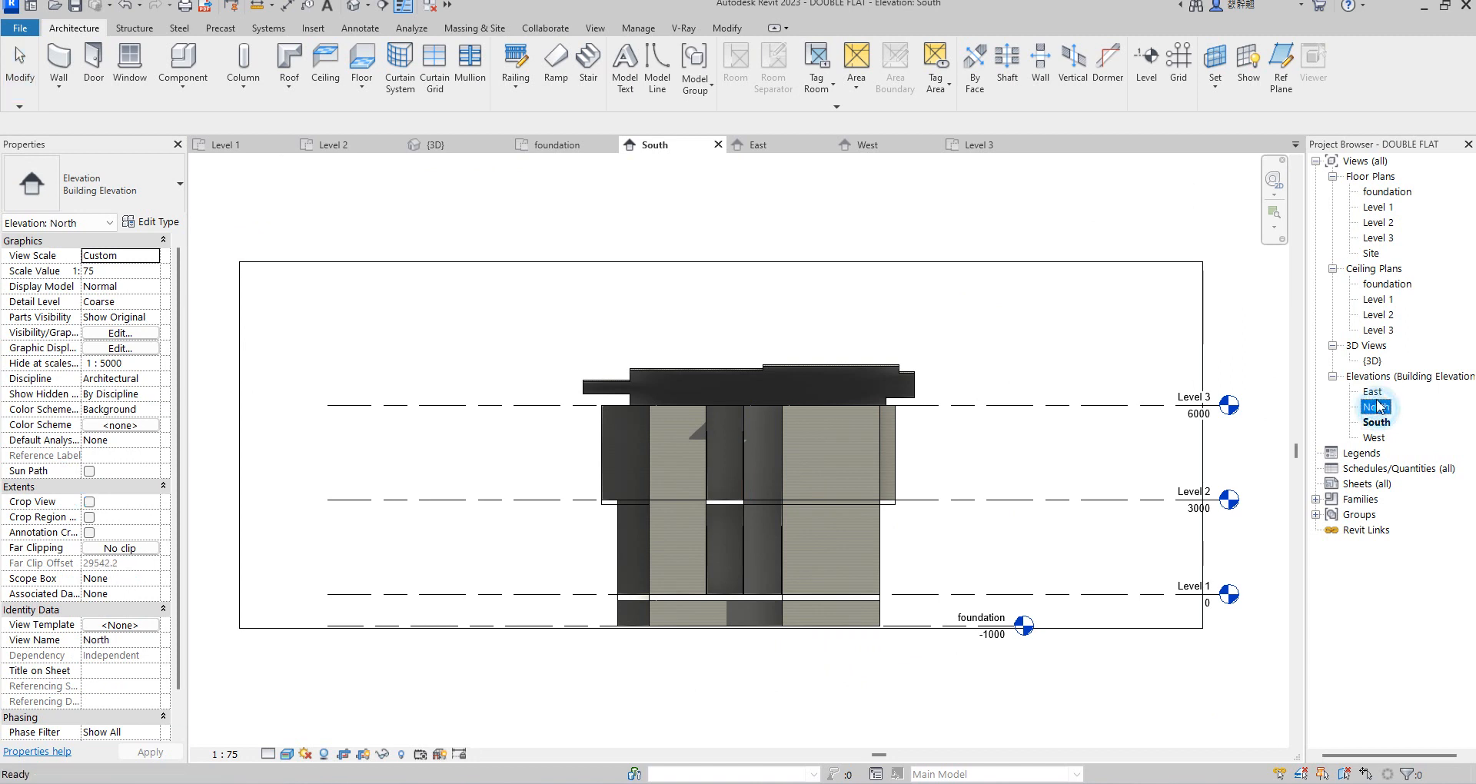
double_click(1372, 392)
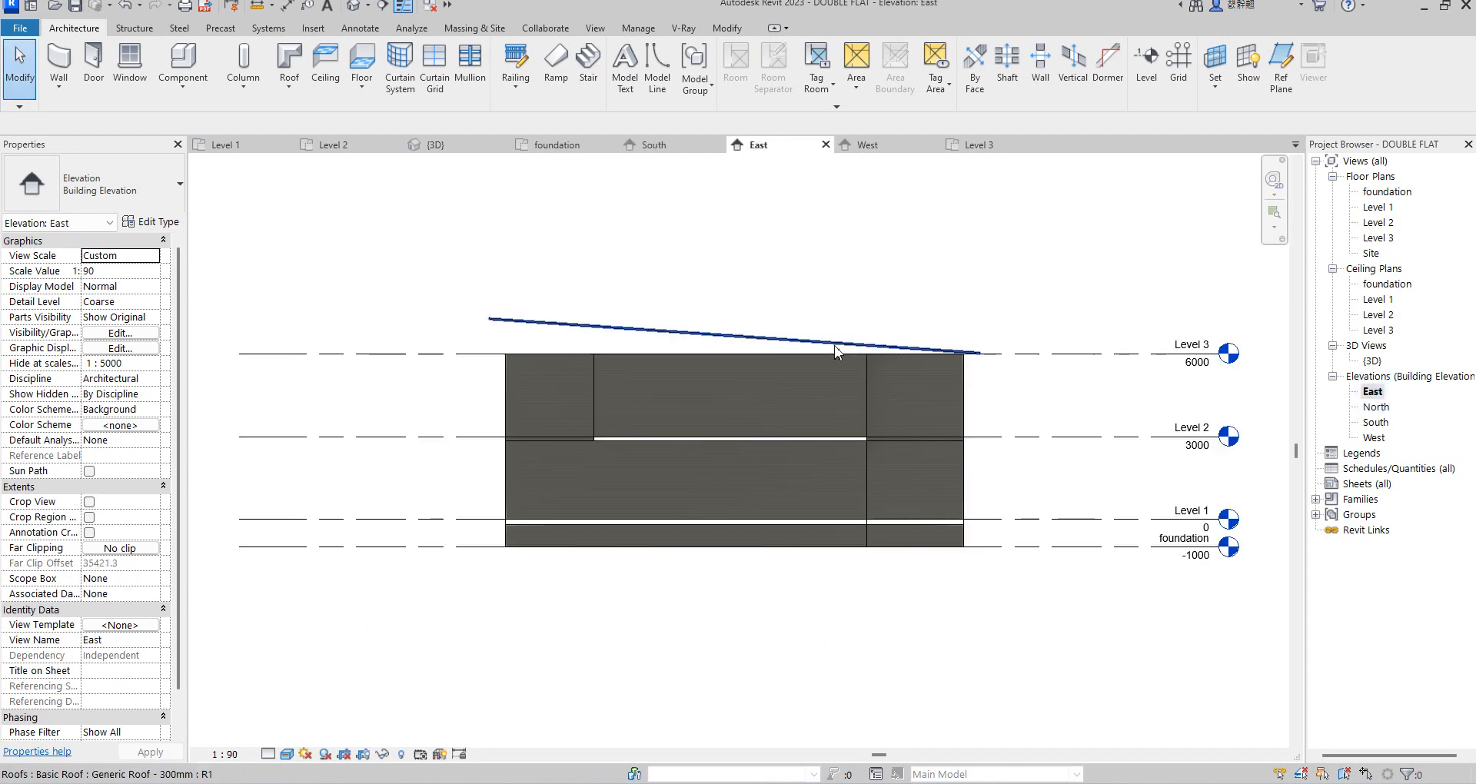
left_click(764, 338)
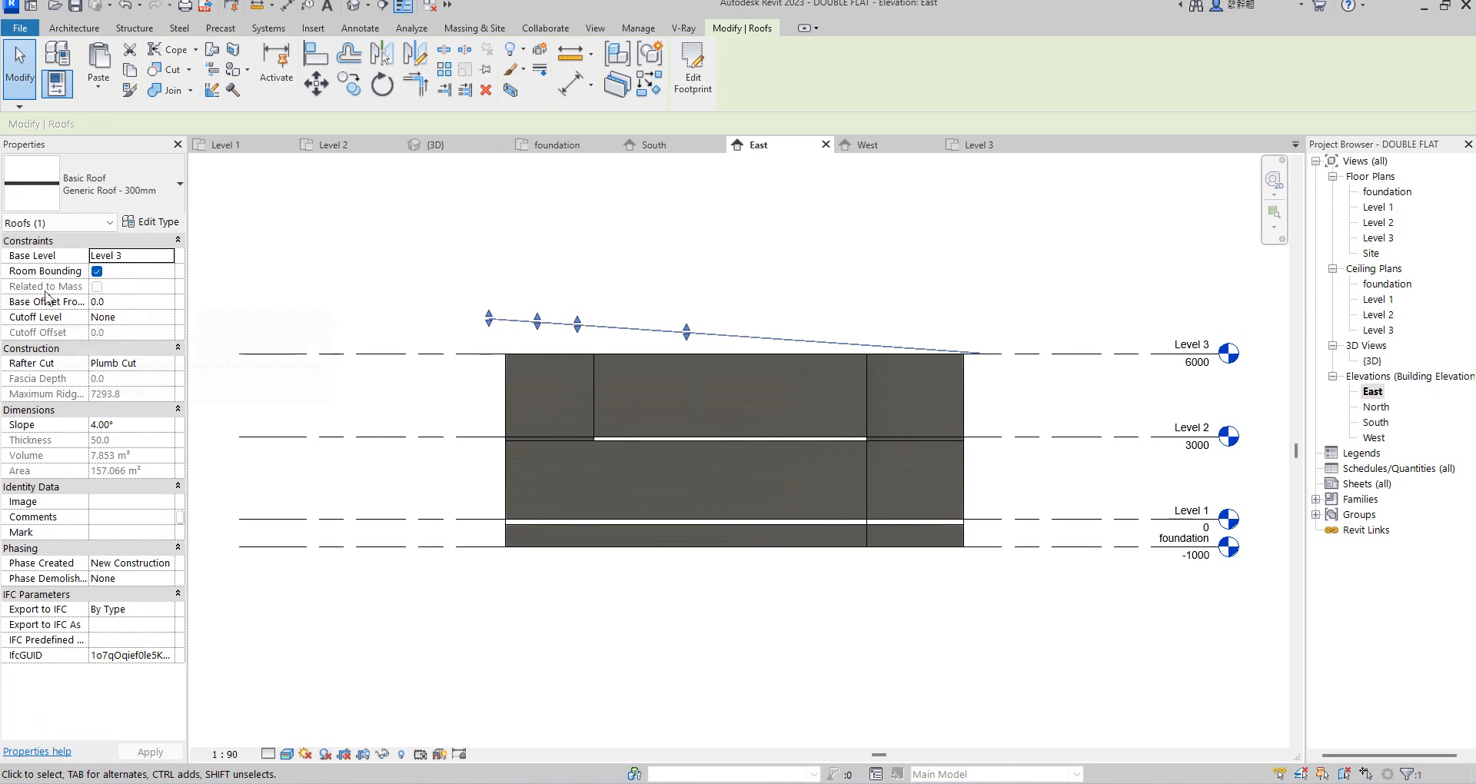
left_click(163, 303)
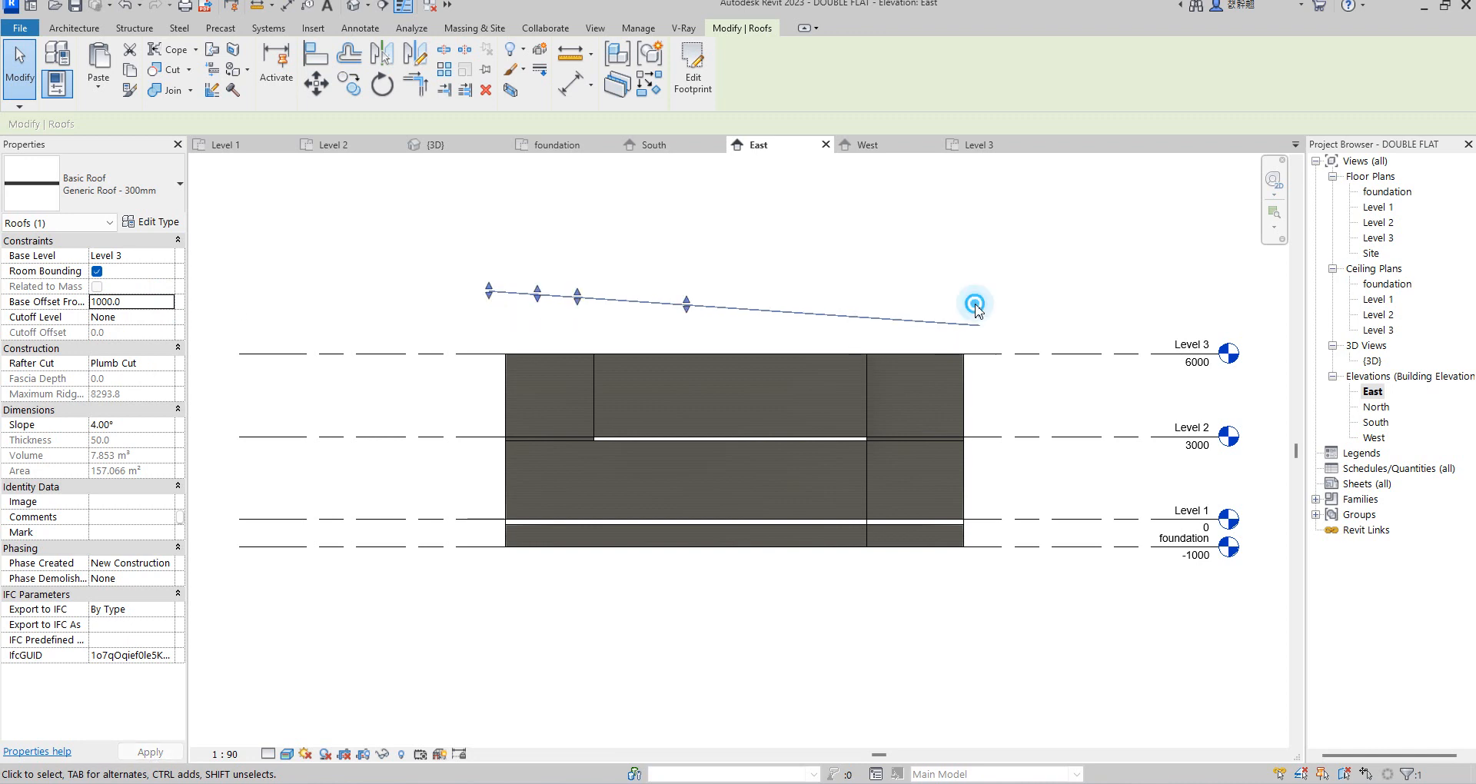
left_click(879, 343)
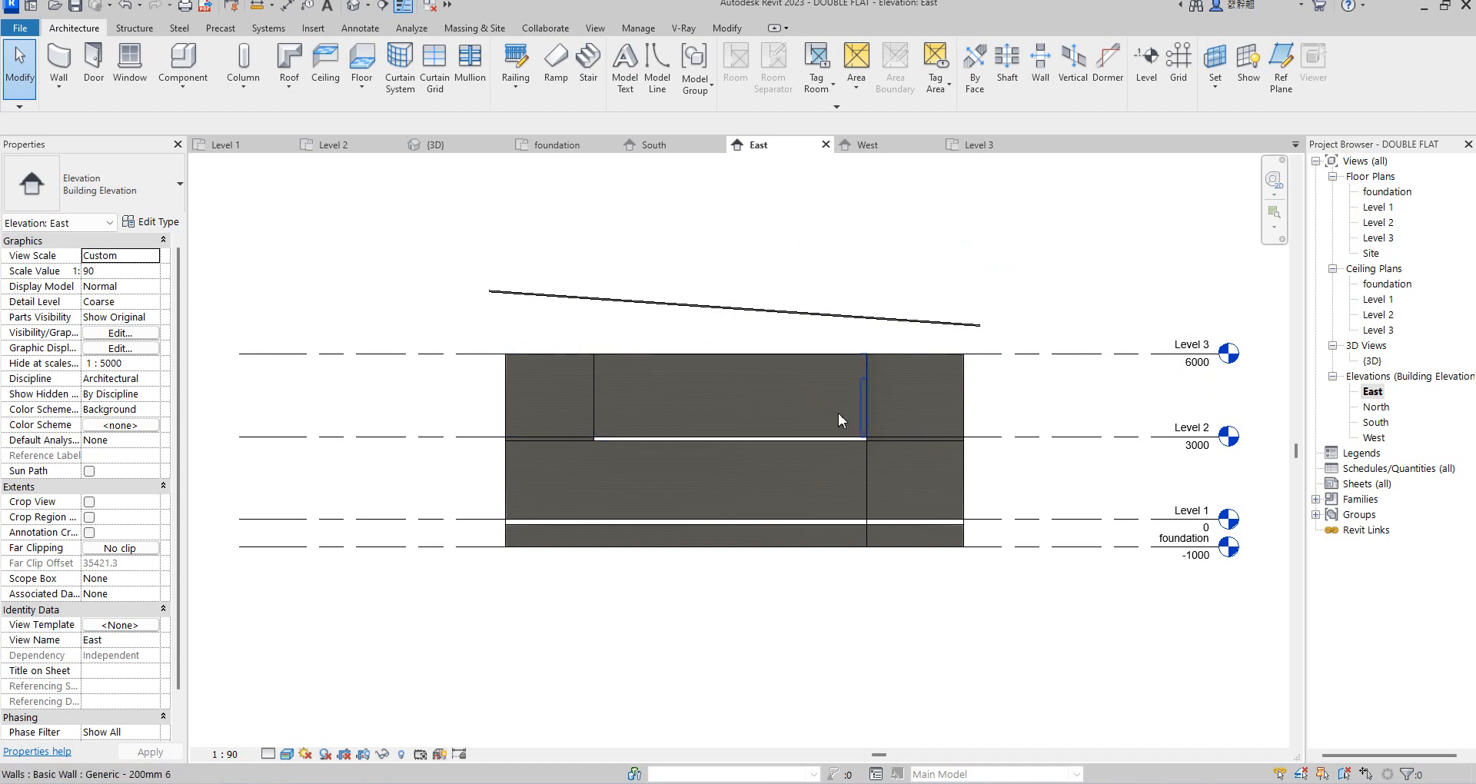
- Select all Generic - 200mm 6 walls visible in the Level 2 floor plan
double_click(1382, 239)
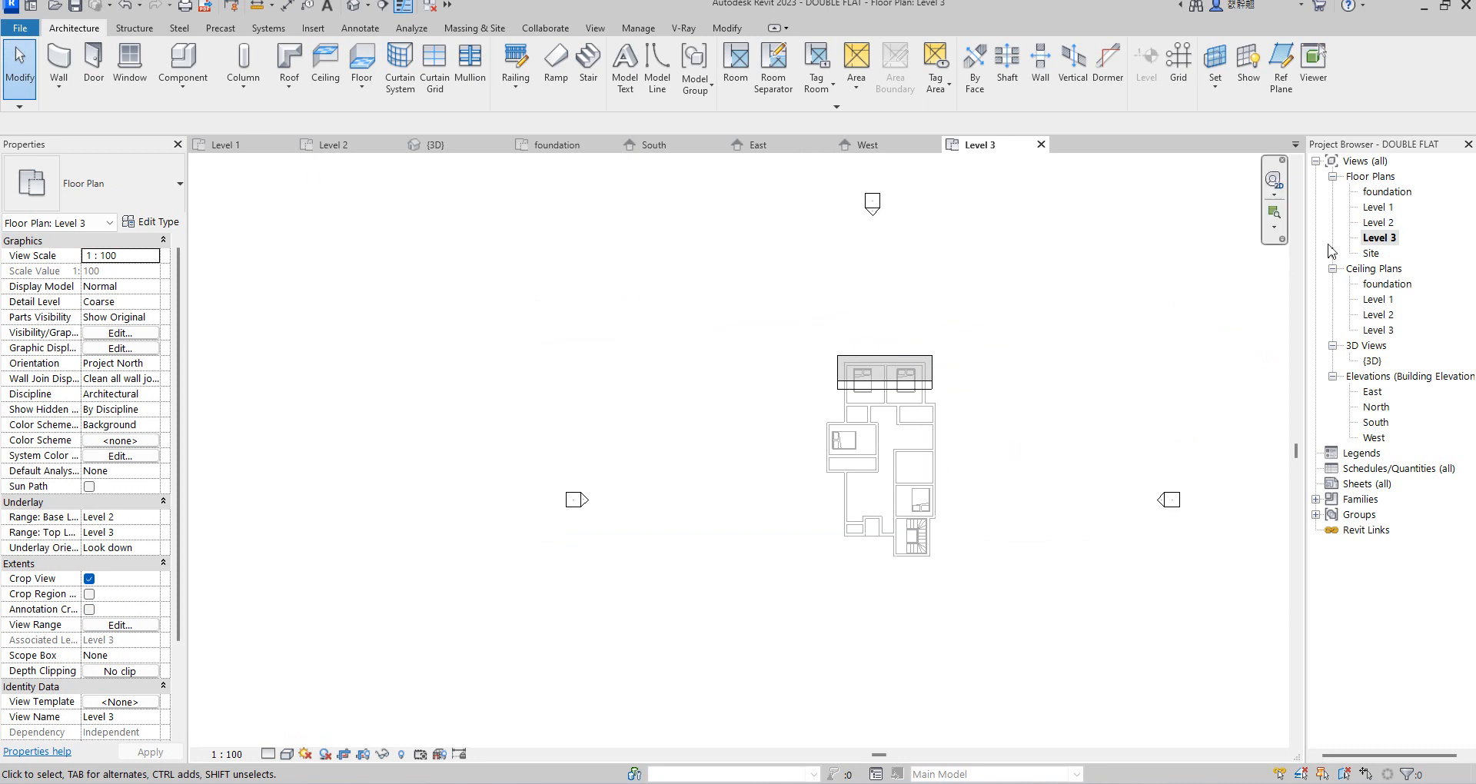
double_click(1380, 223)
scroll(771, 315, "up", 3)
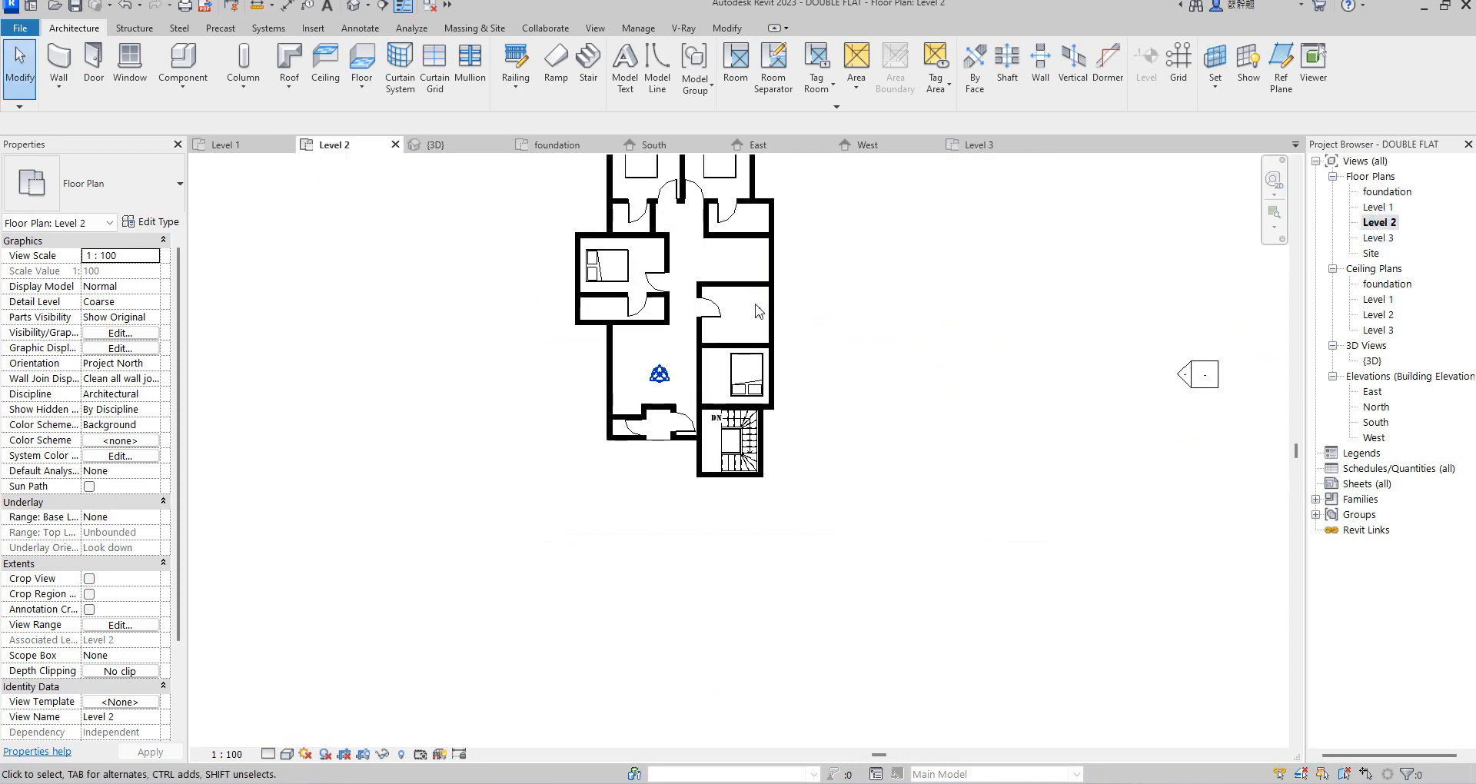
left_click(771, 315)
right_click(770, 312)
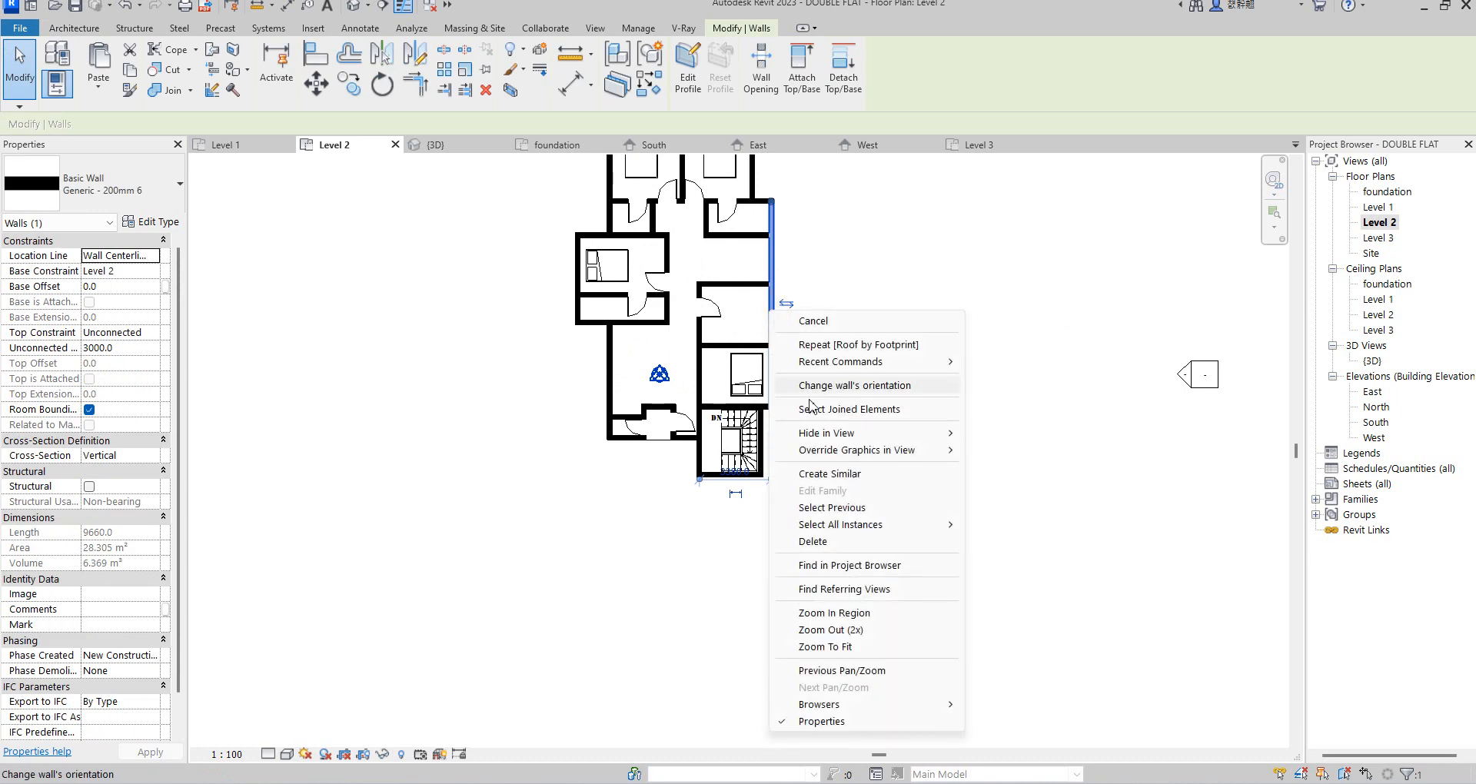
mouse_move(957, 525)
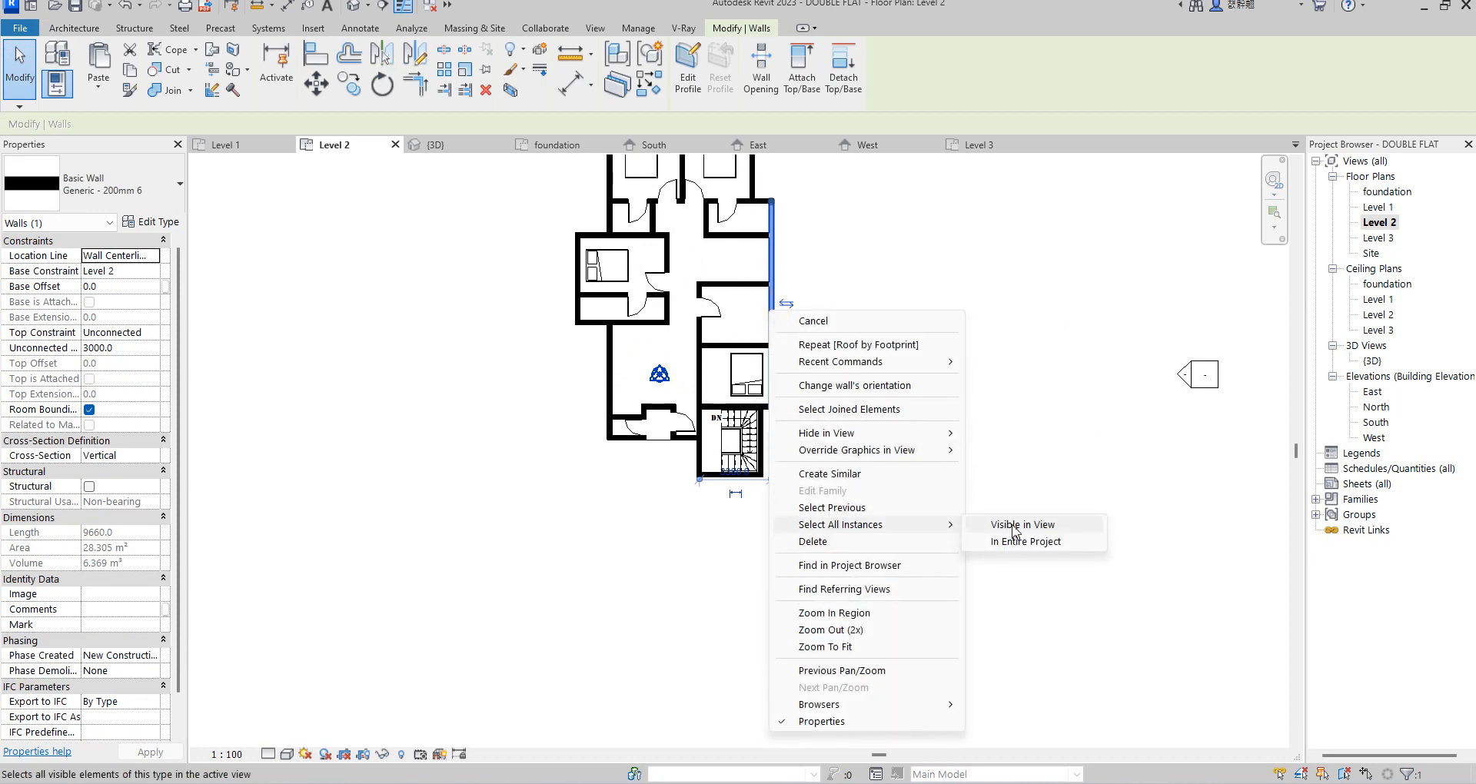
left_click(1015, 526)
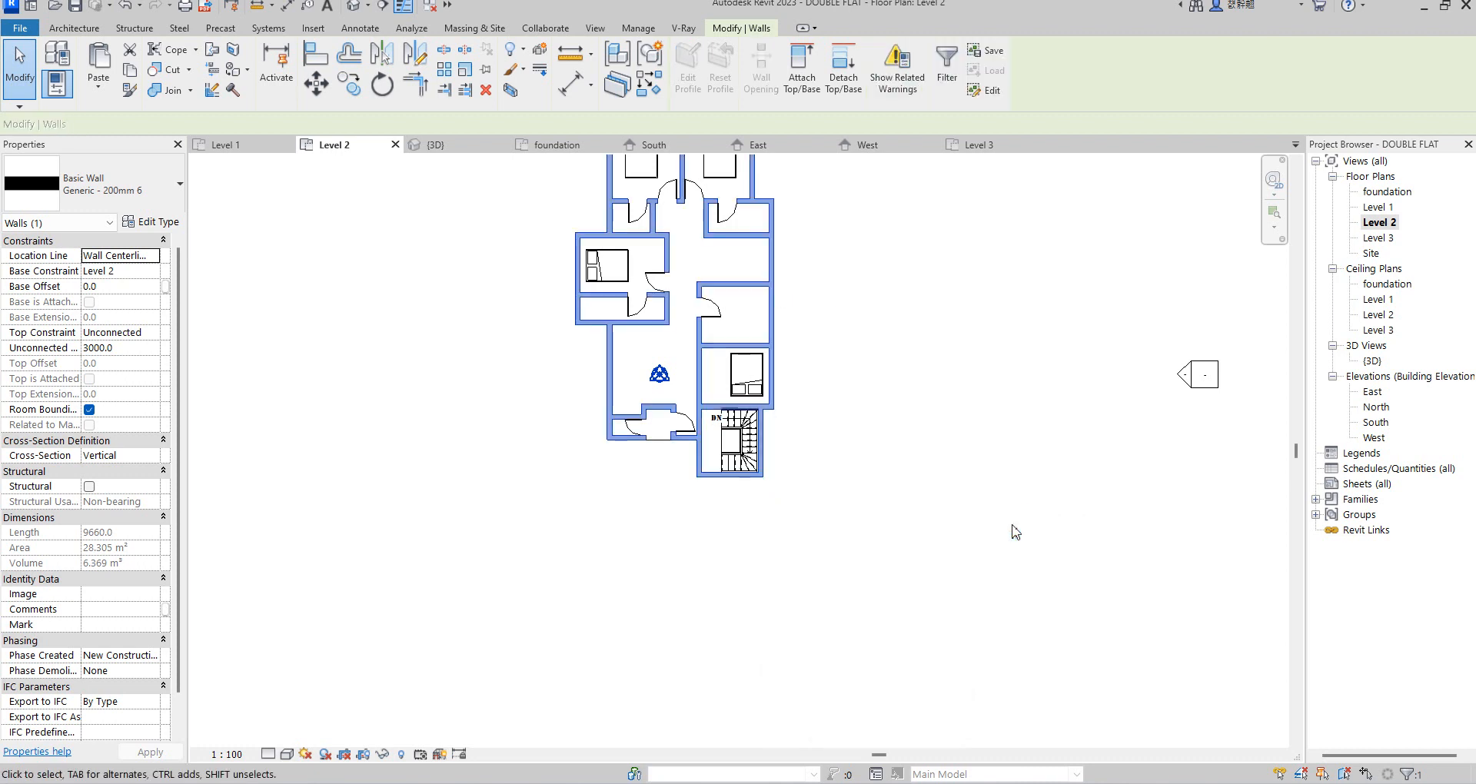
- Copy the selected Level 2 walls and paste them into the Level 3 plan aligned to the current view
double_click(1378, 238)
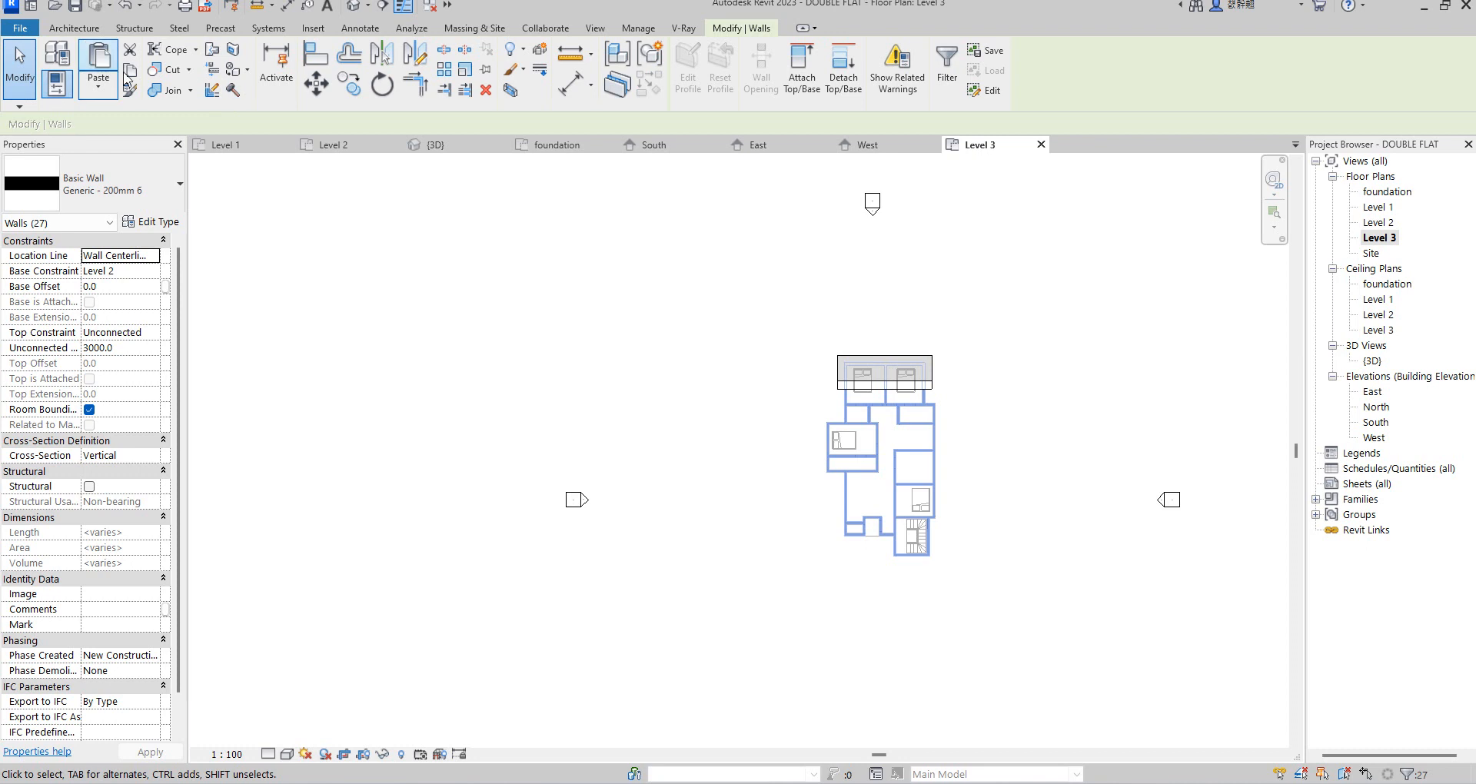
left_click(131, 71)
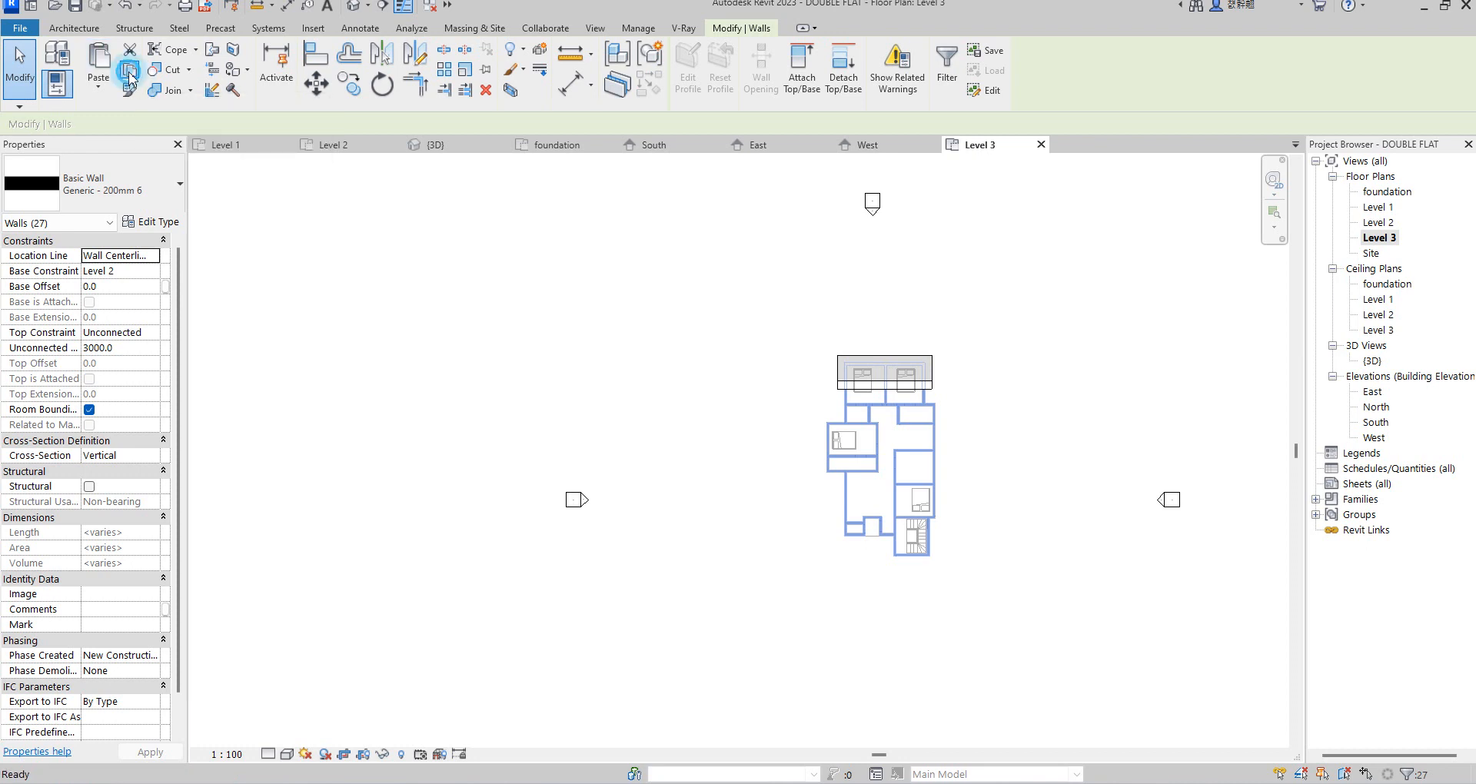
left_click(89, 98)
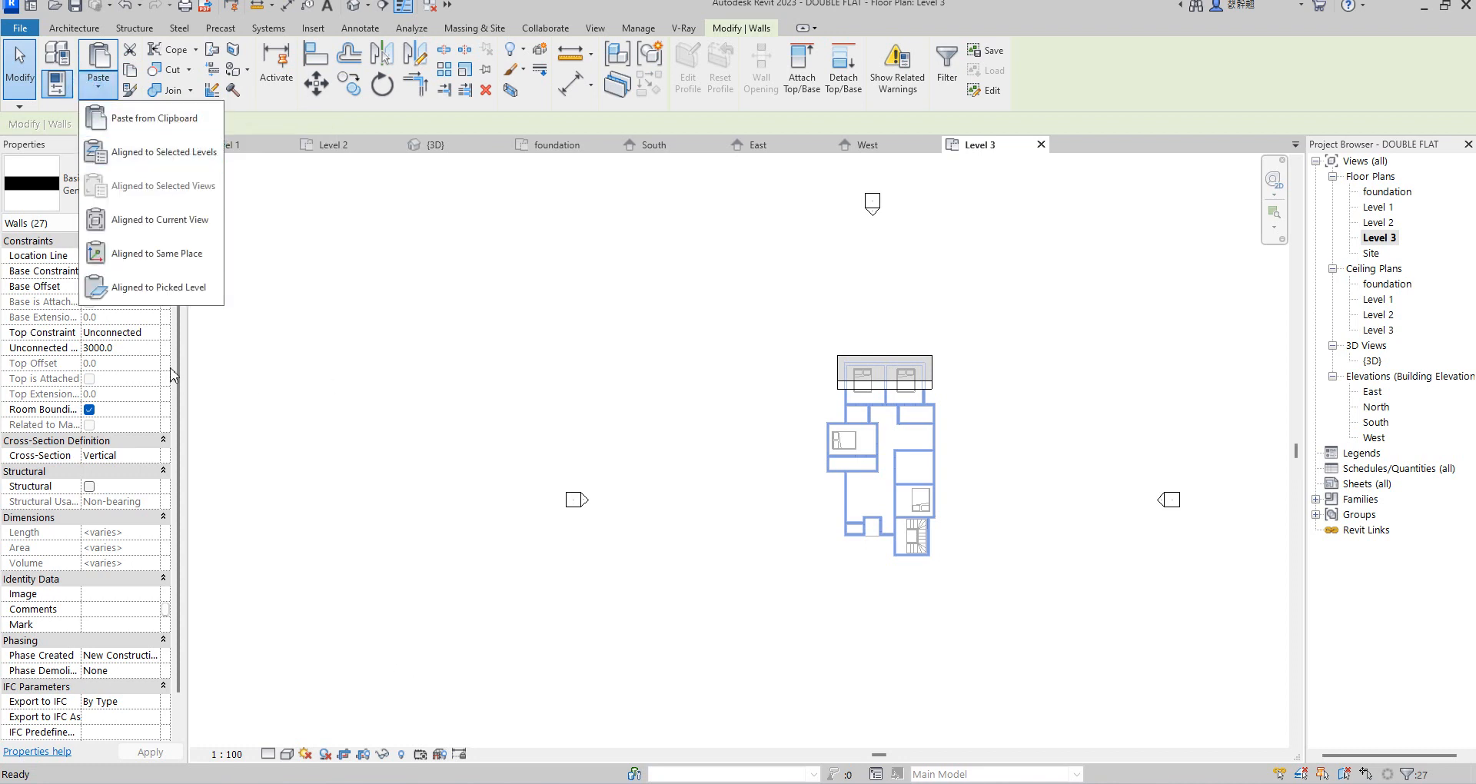
left_click(139, 223)
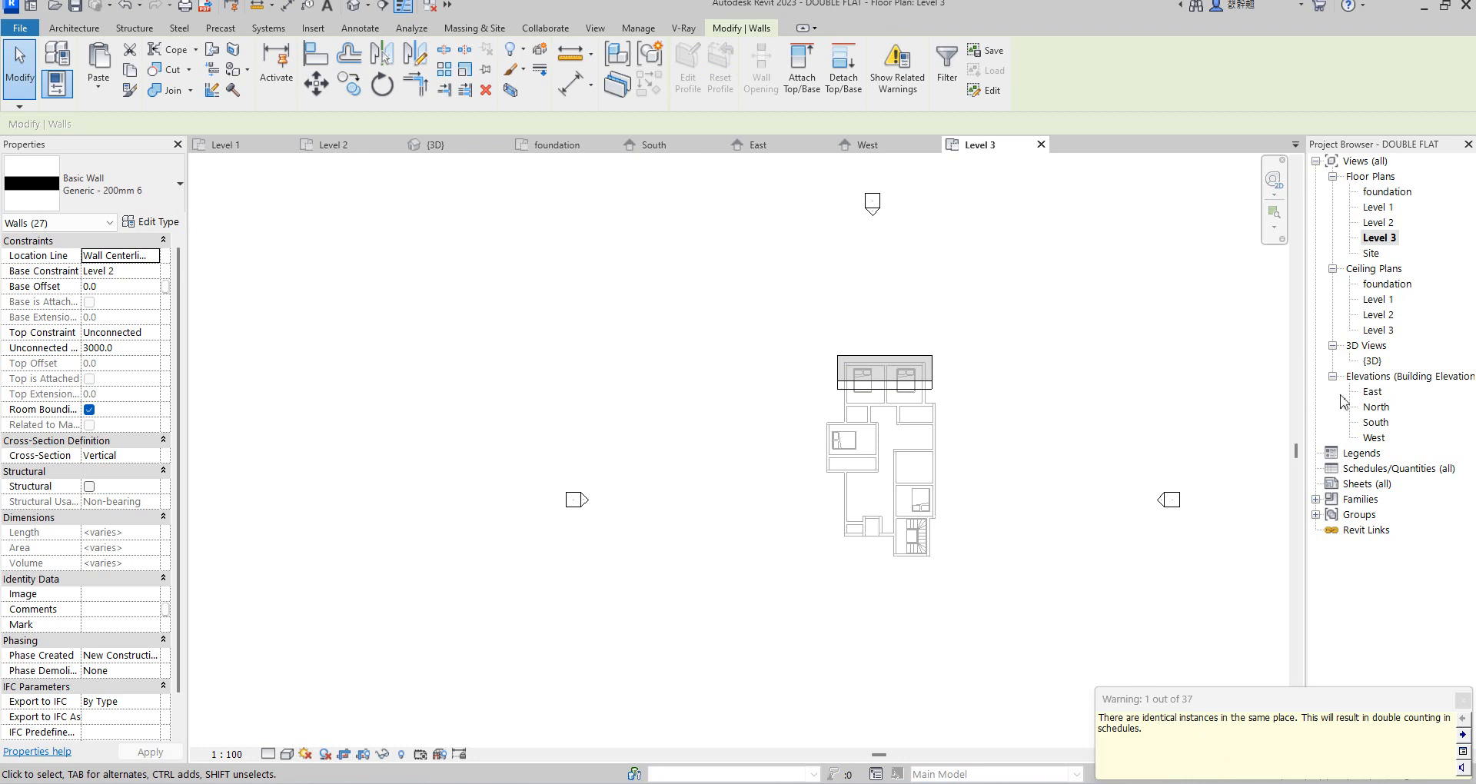
- Check the South elevation and undo the wall paste and the roof's base offset, keeping the 4° slope
double_click(1372, 423)
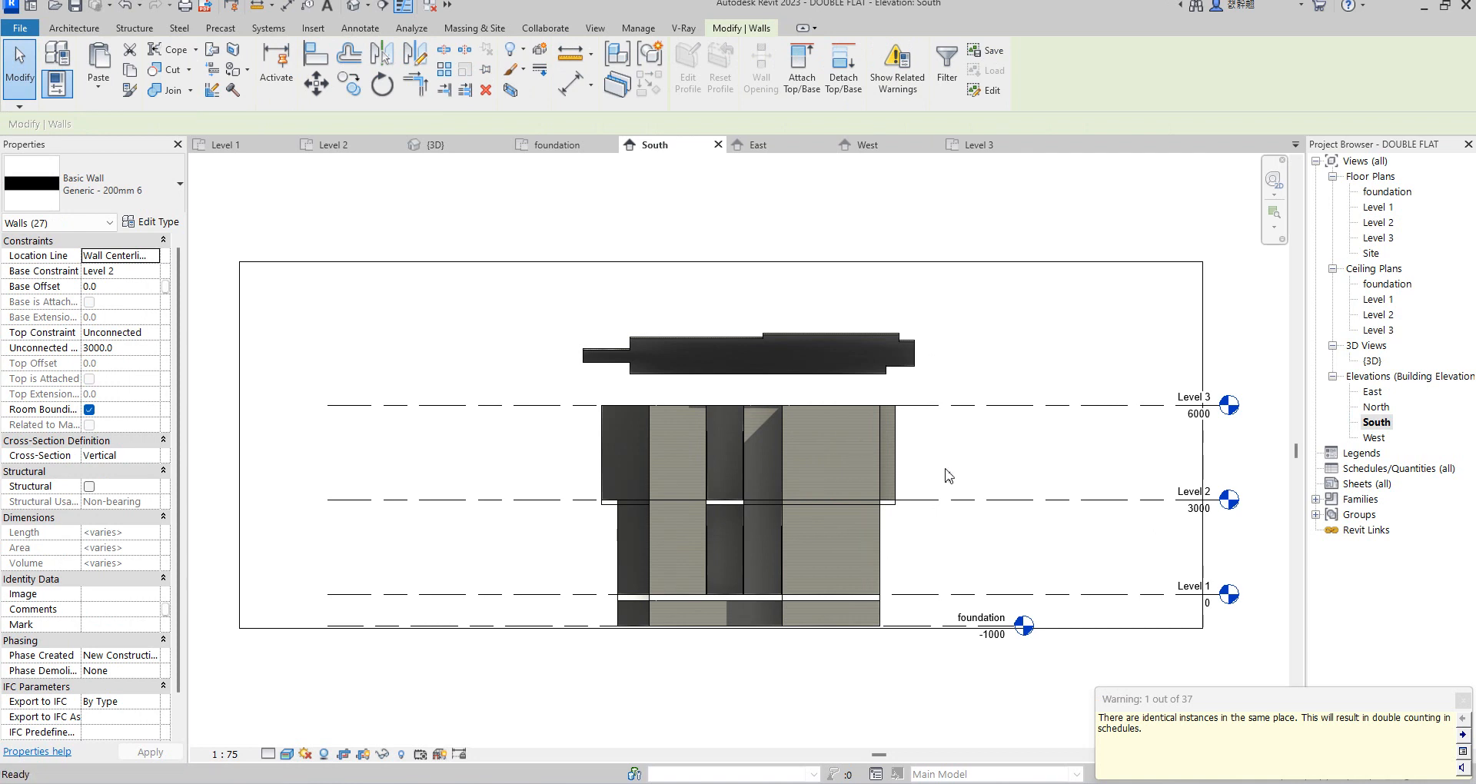
left_click(913, 482)
key("ctrl+z")
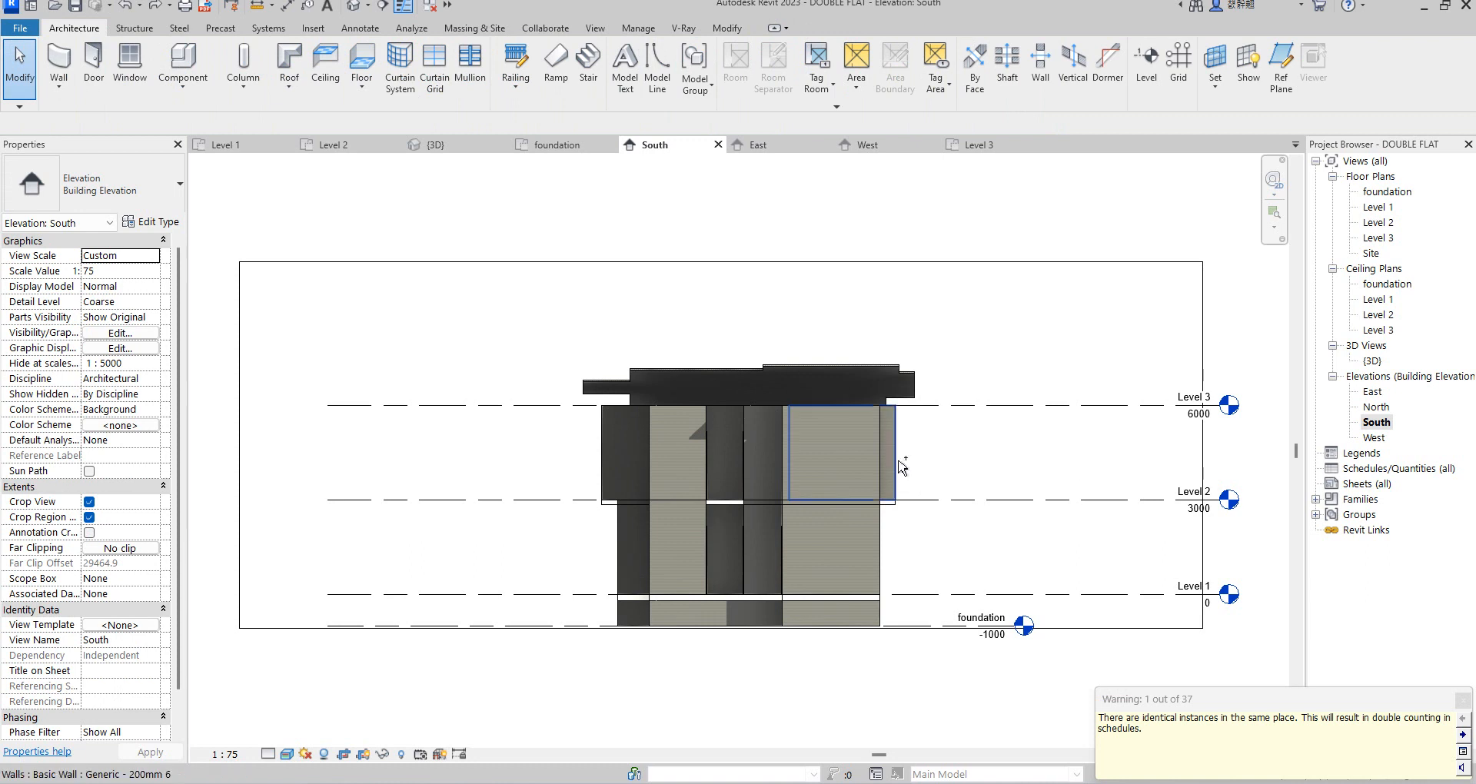
key("ctrl+y")
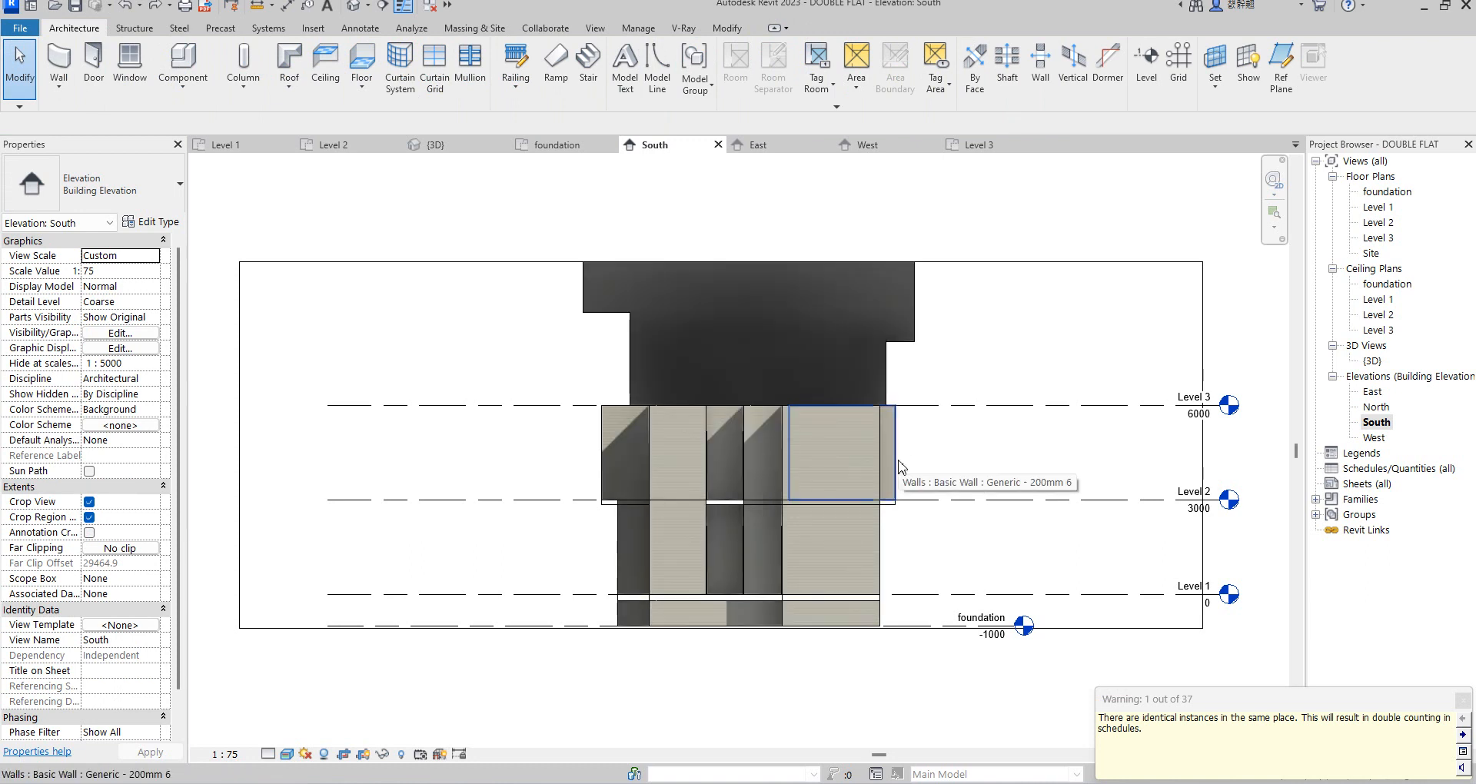
key("ctrl+z")
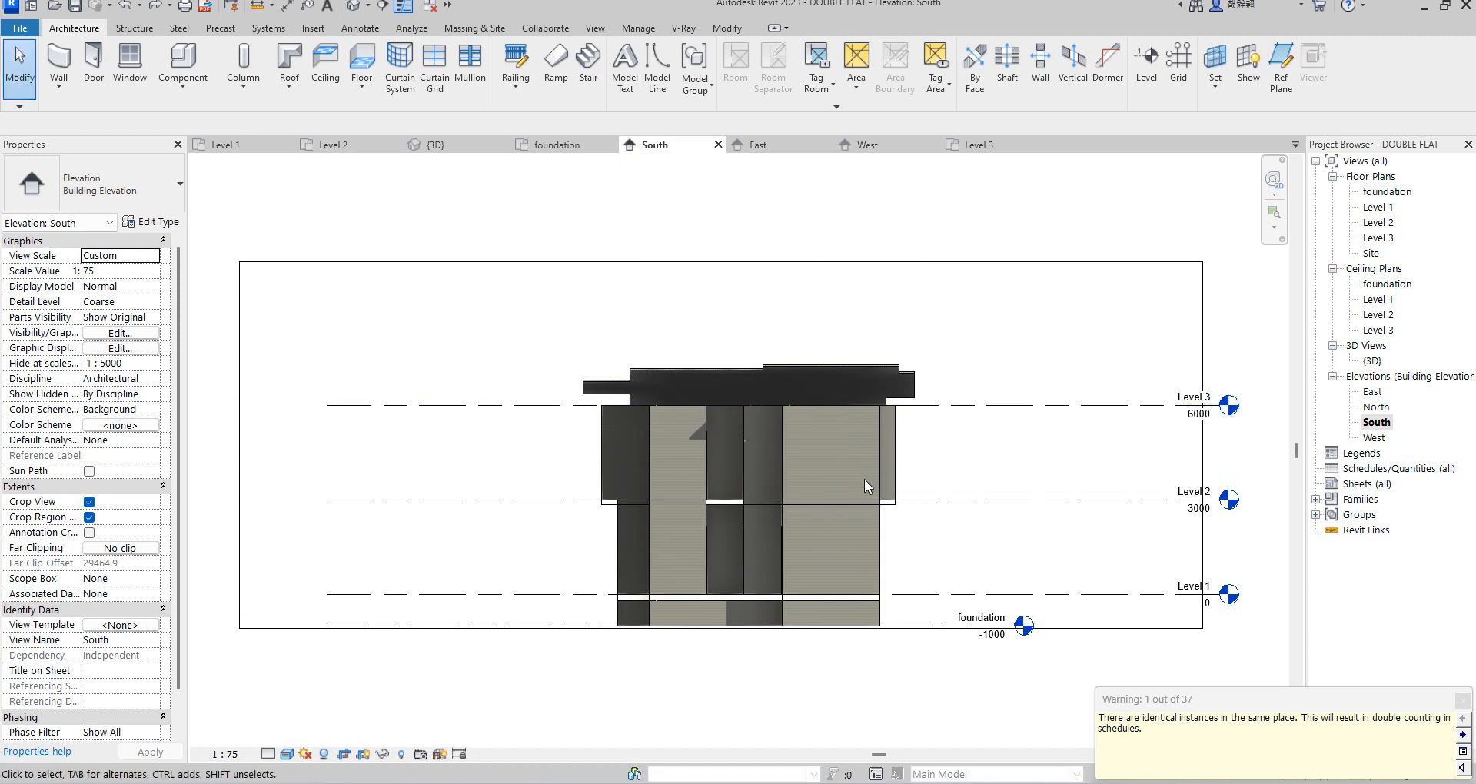
left_click(878, 473)
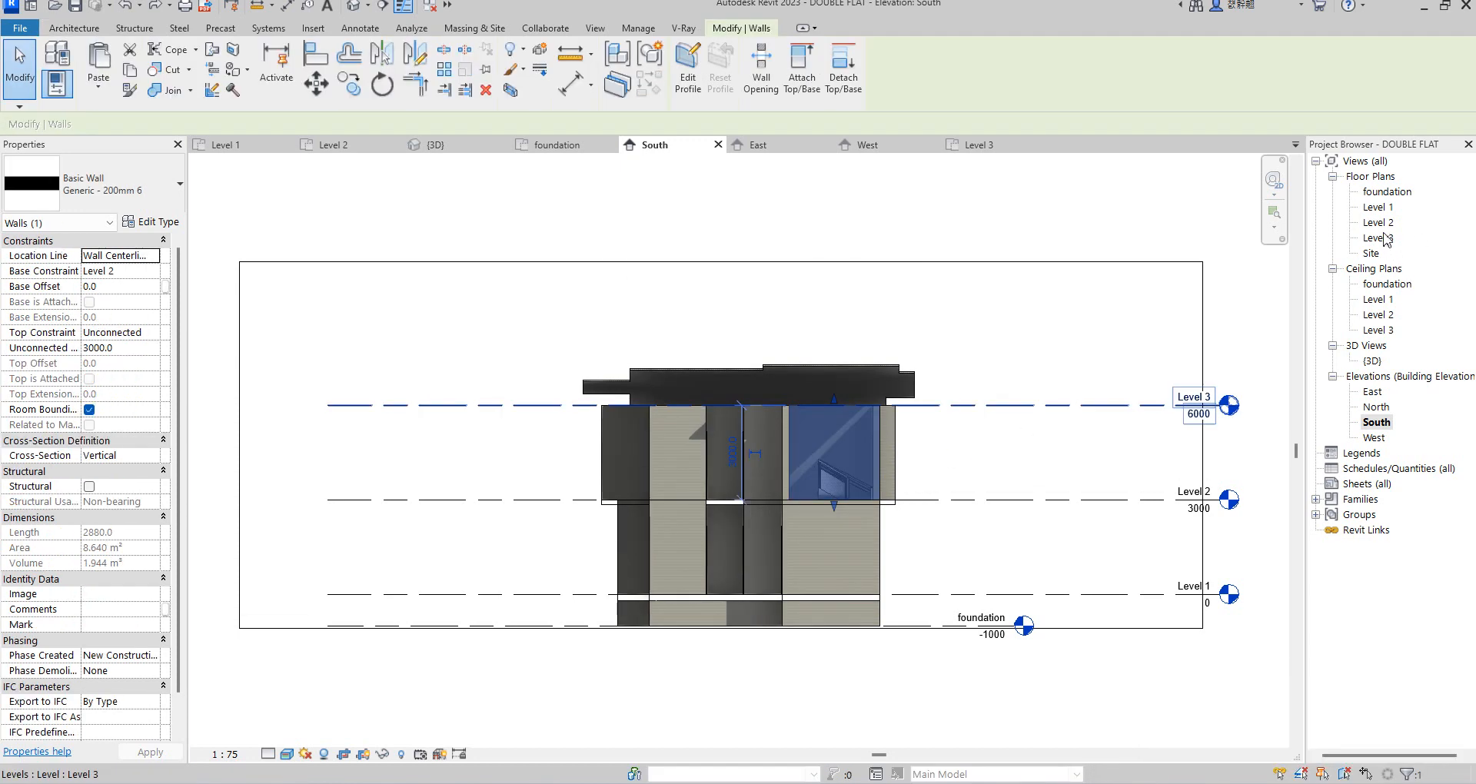
double_click(1378, 222)
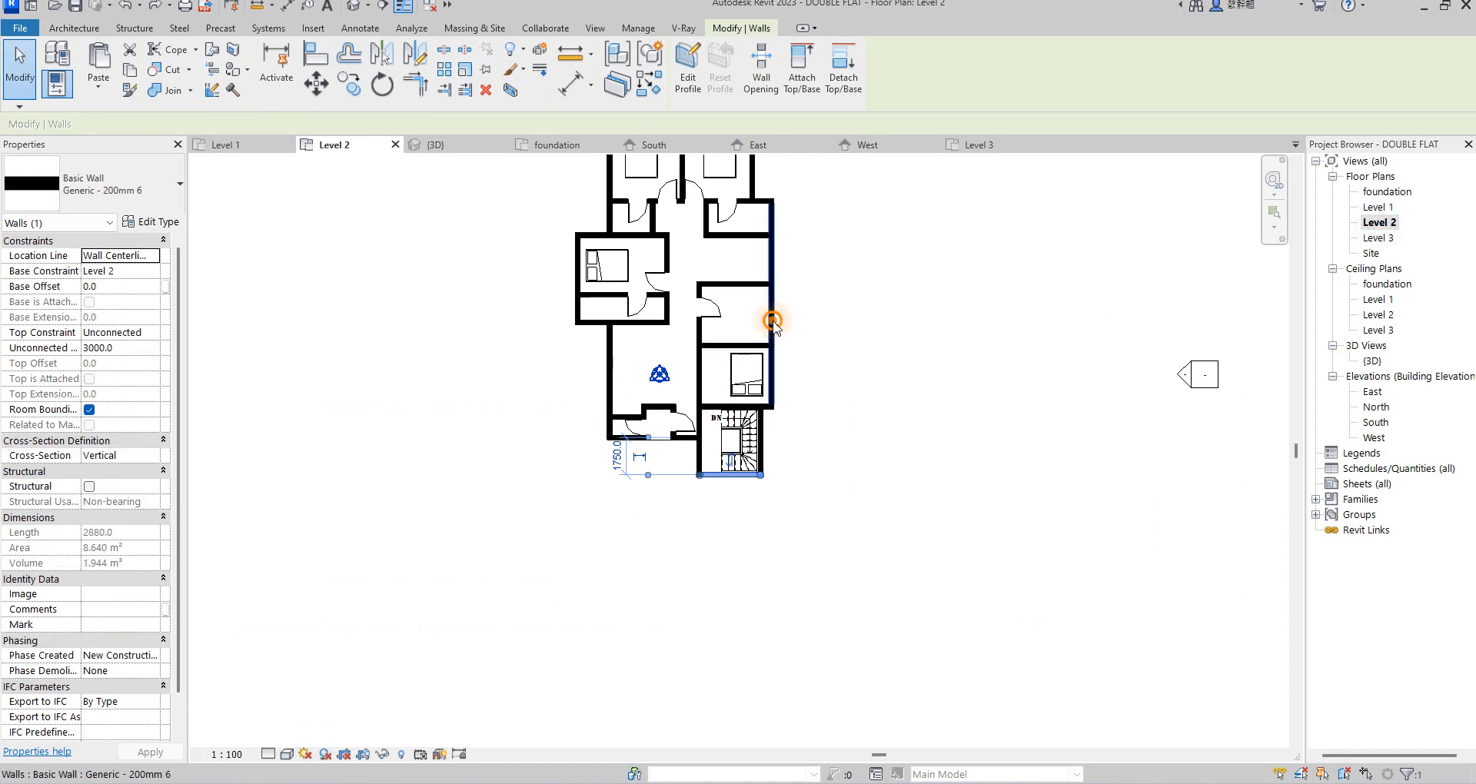
right_click(776, 329)
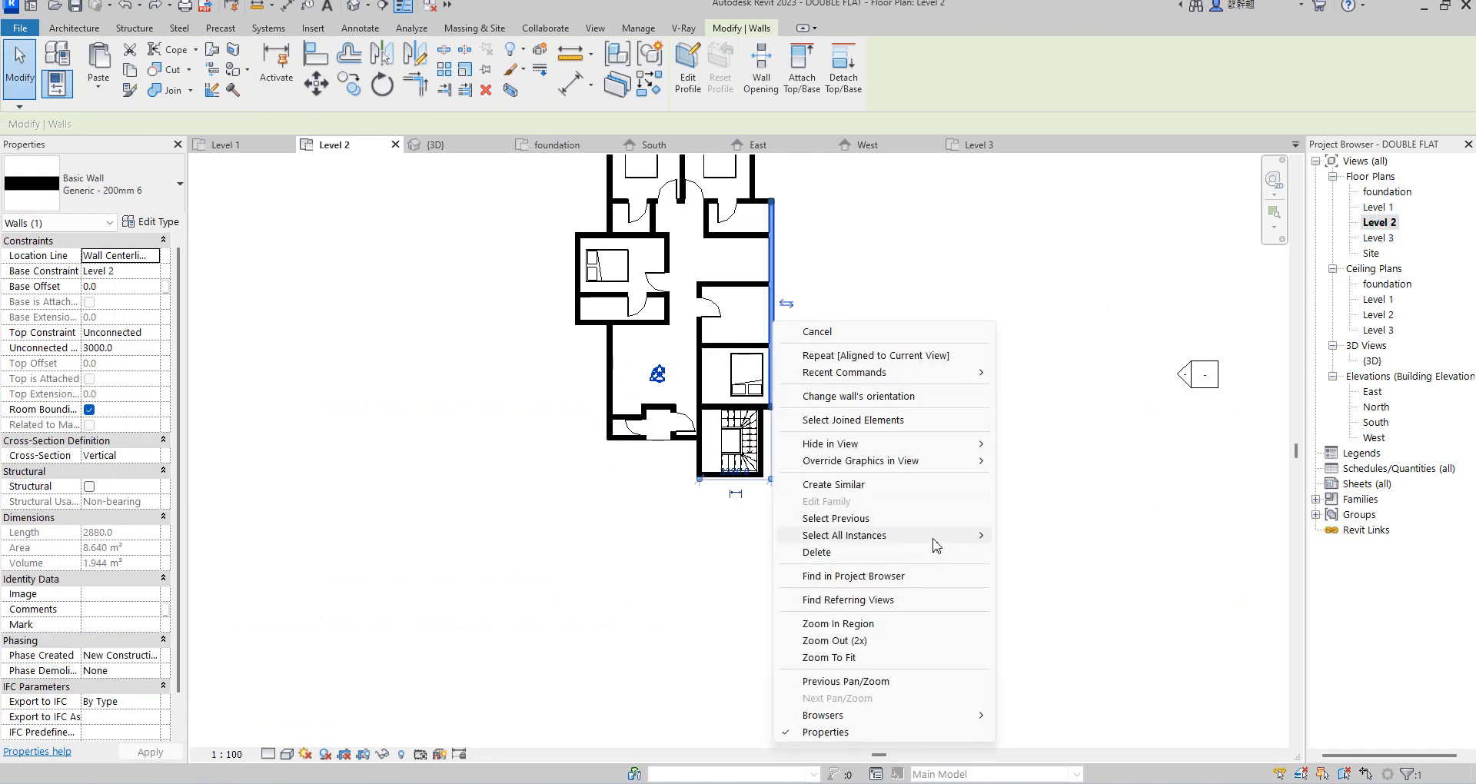
mouse_move(933, 542)
left_click(1080, 538)
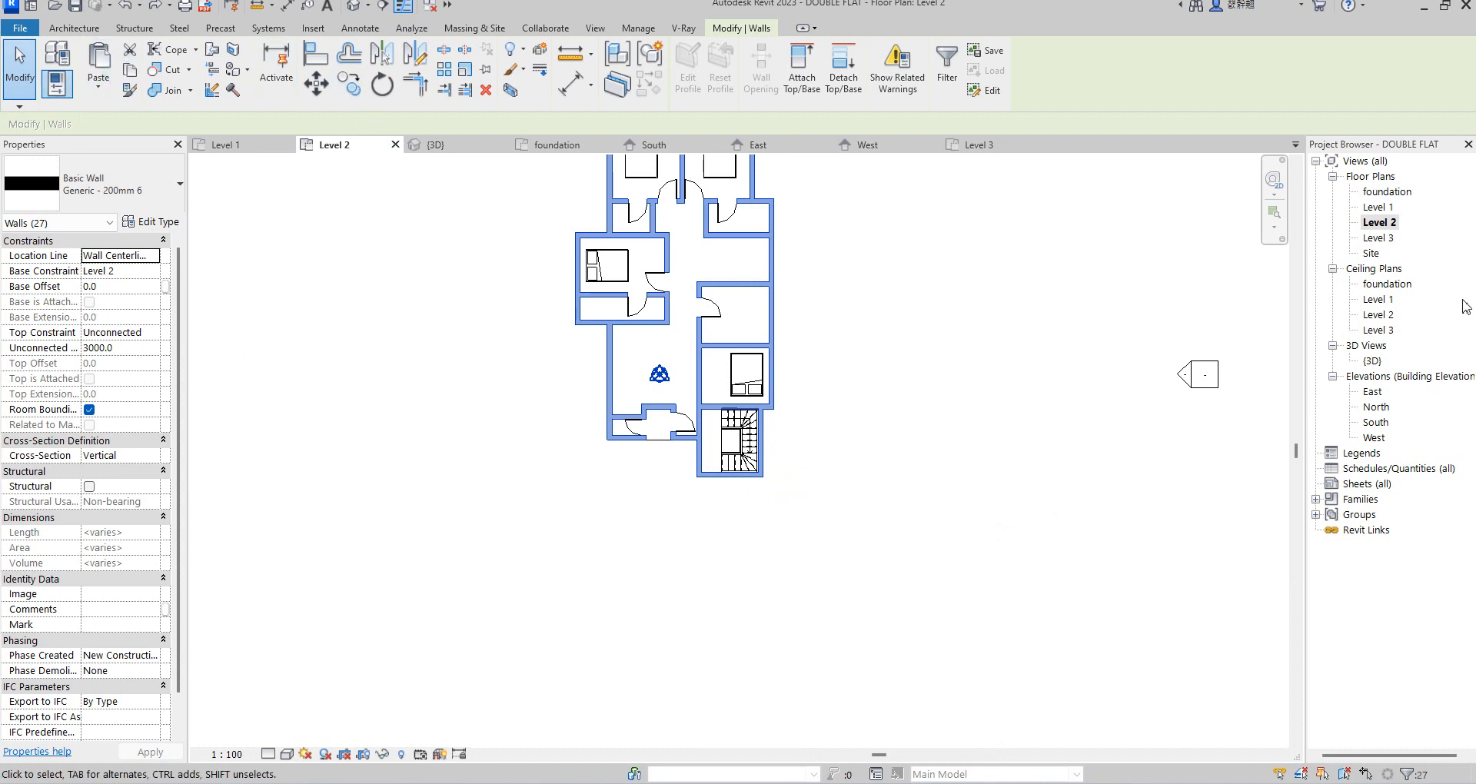
double_click(1384, 237)
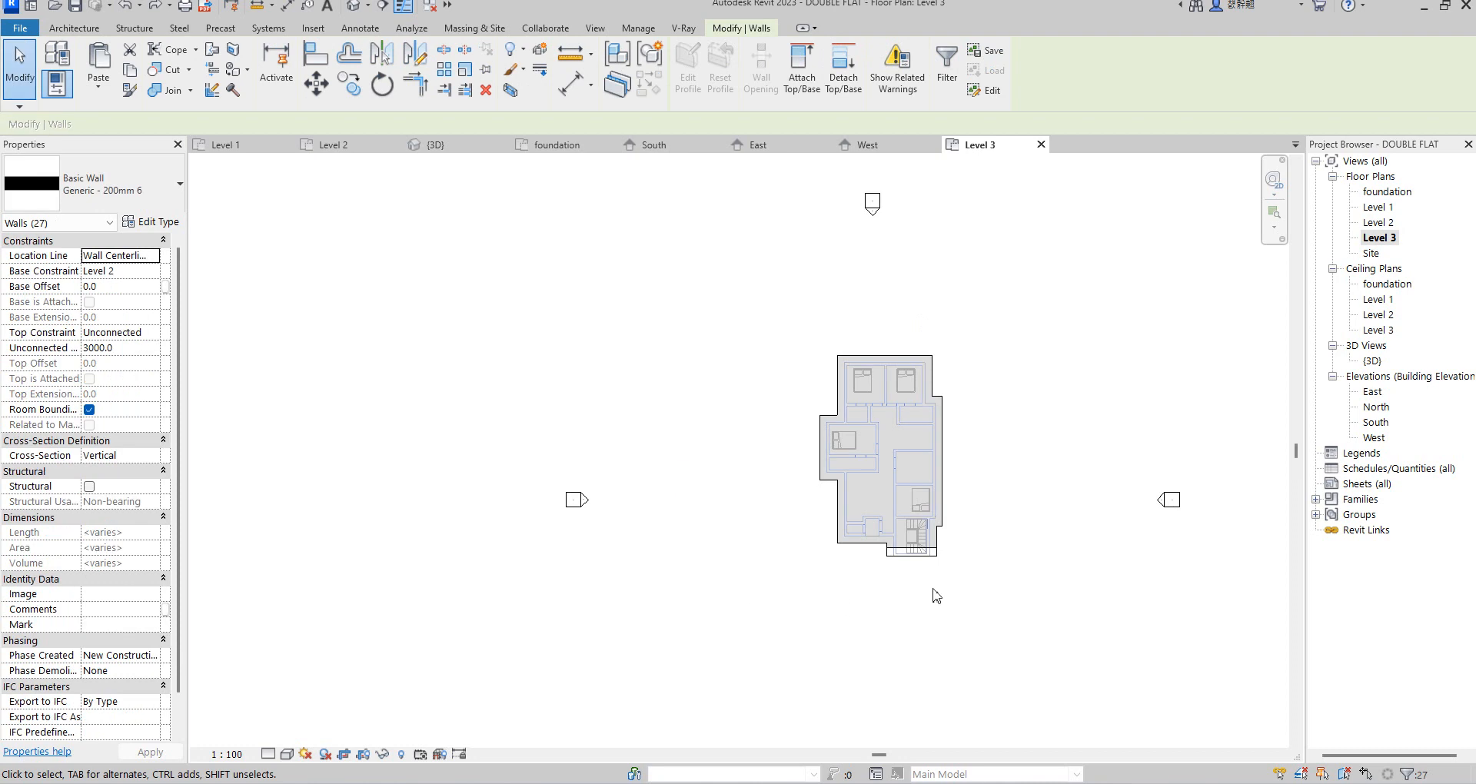
left_click(977, 565)
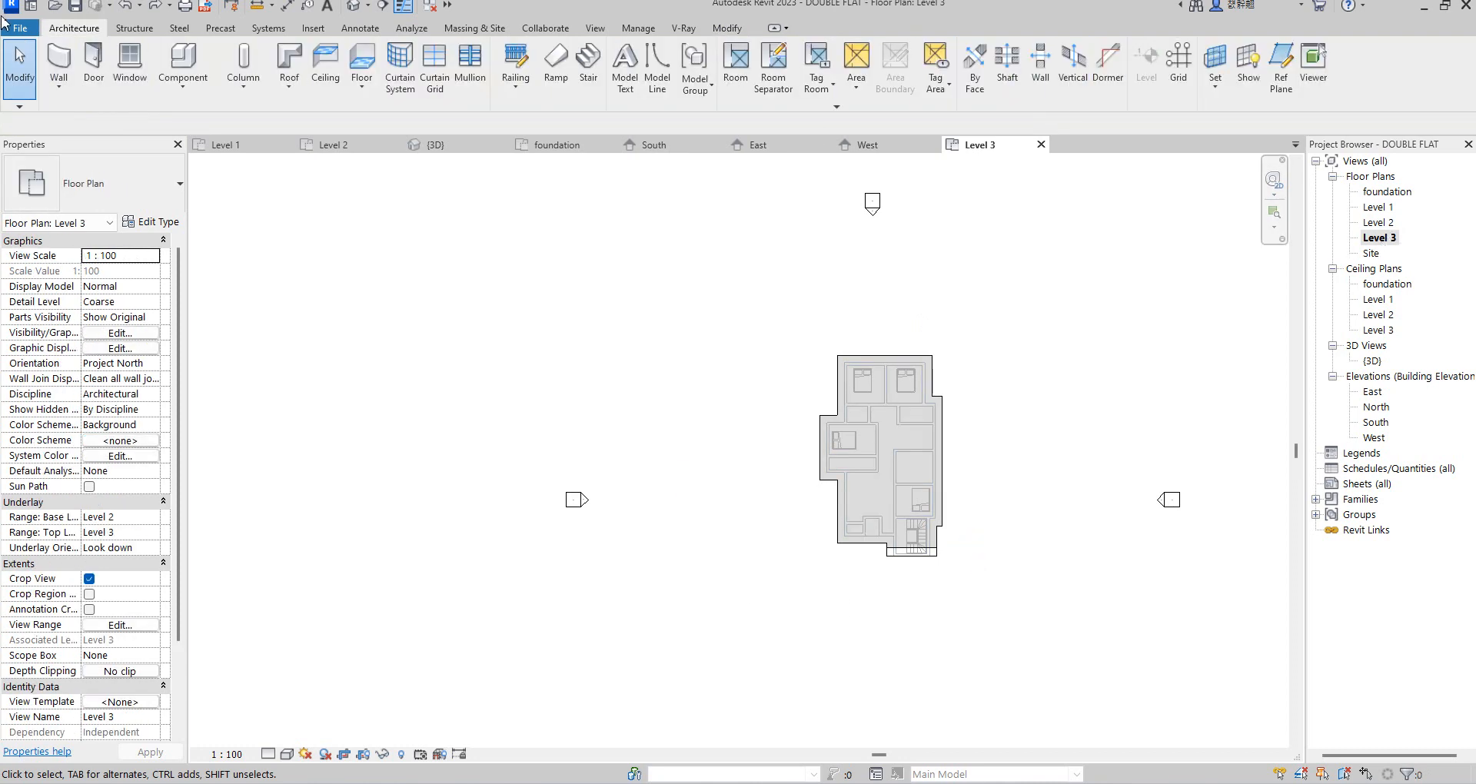
left_click(727, 29)
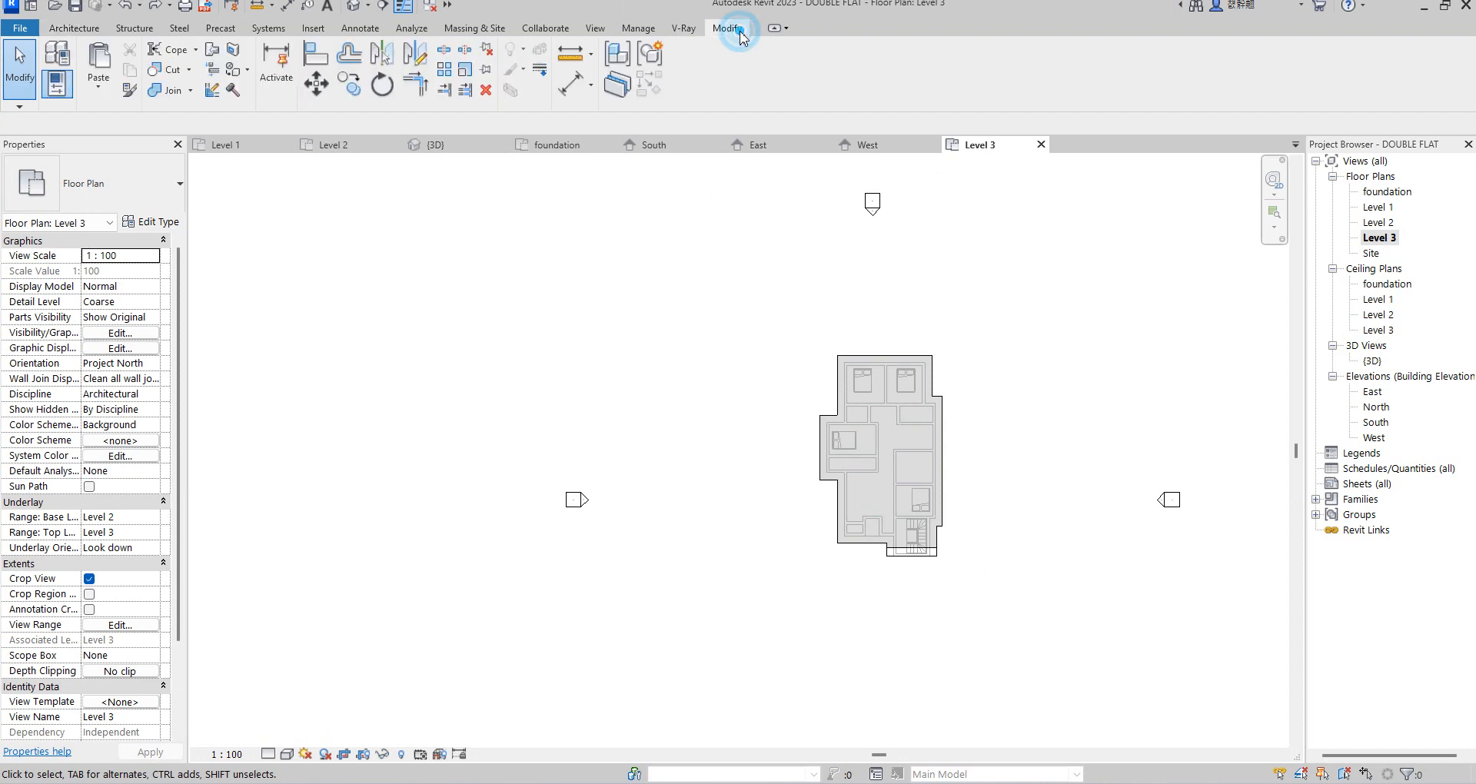
left_click(98, 89)
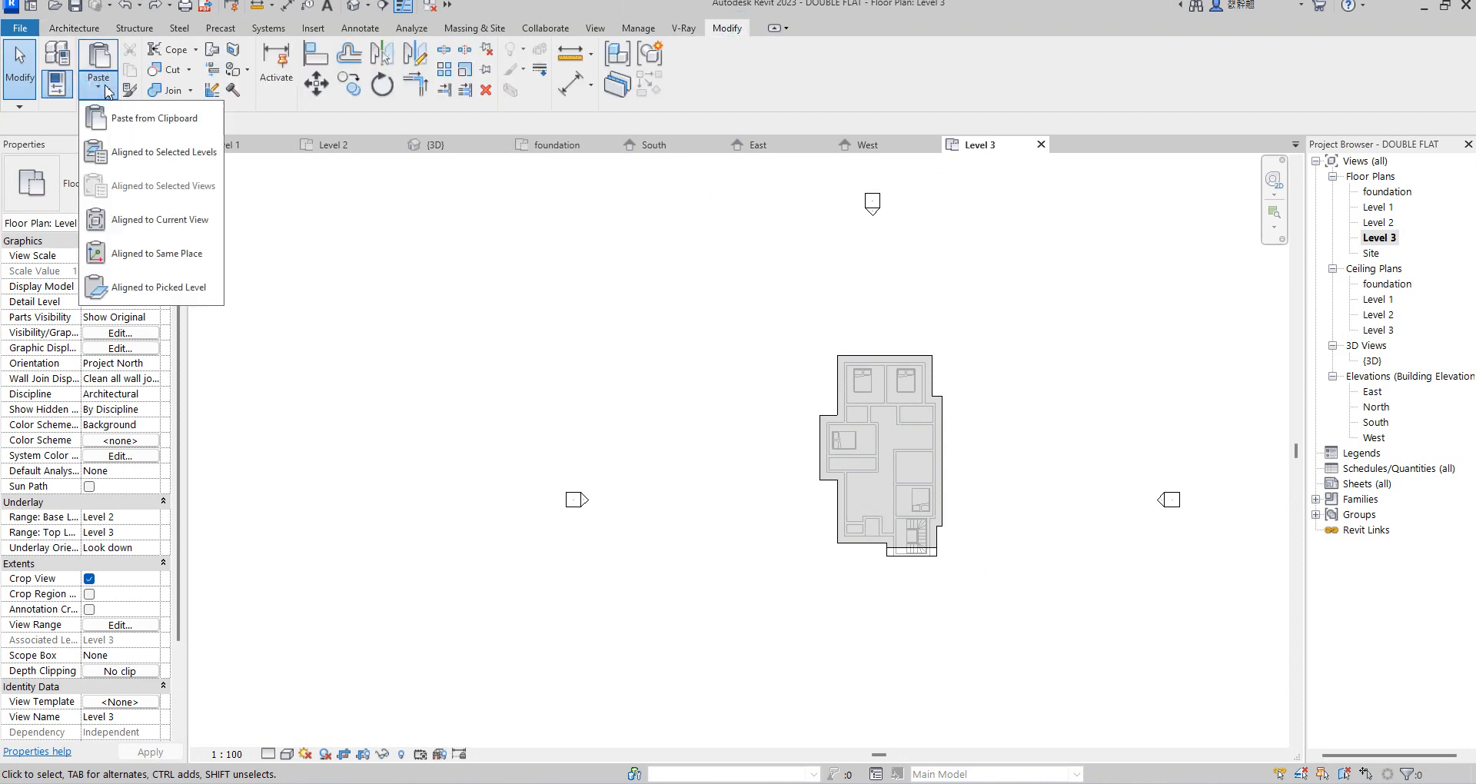
left_click(1384, 223)
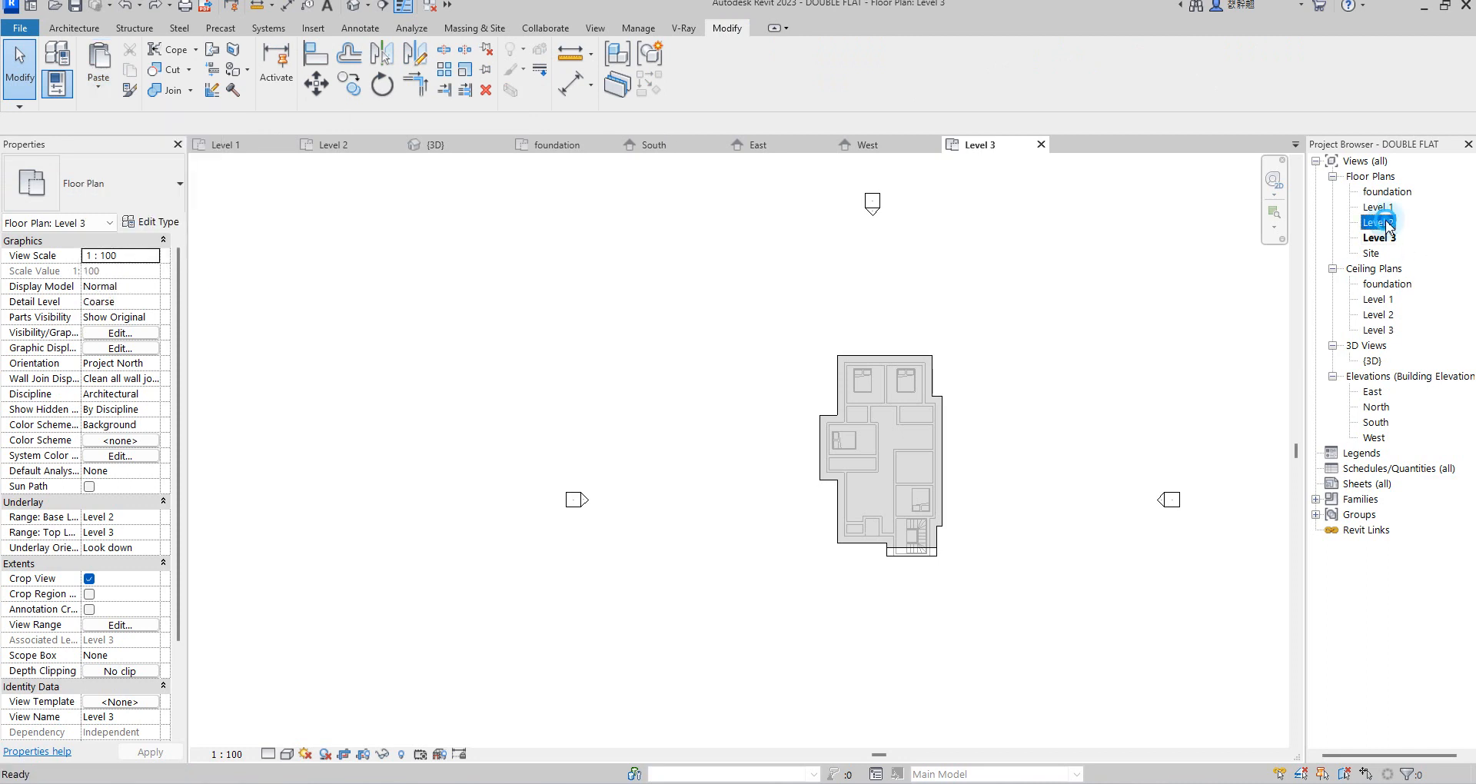
- Select all Generic - 200mm 6 walls visible in the Level 2 floor plan and copy them to the clipboard
double_click(1379, 223)
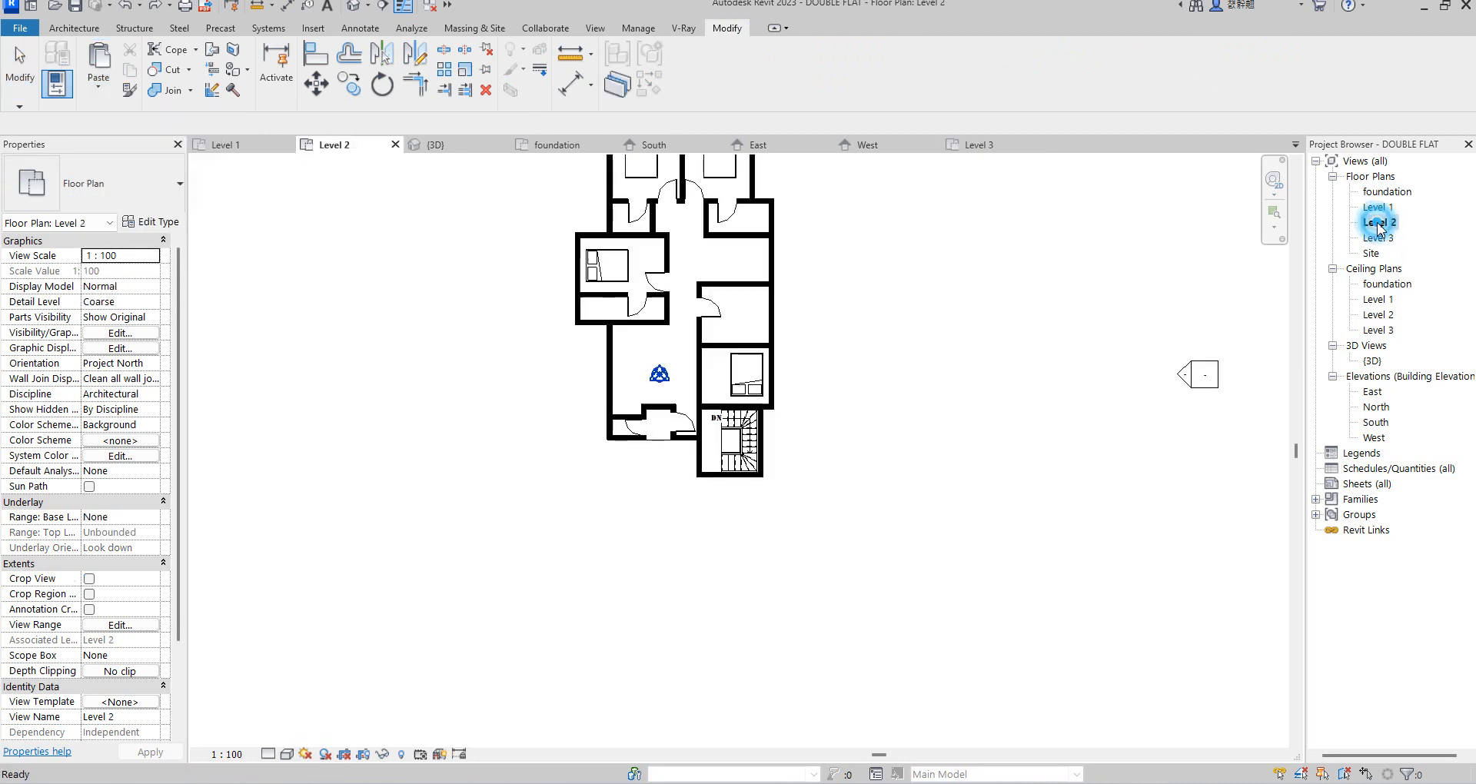
left_click(773, 303)
right_click(778, 303)
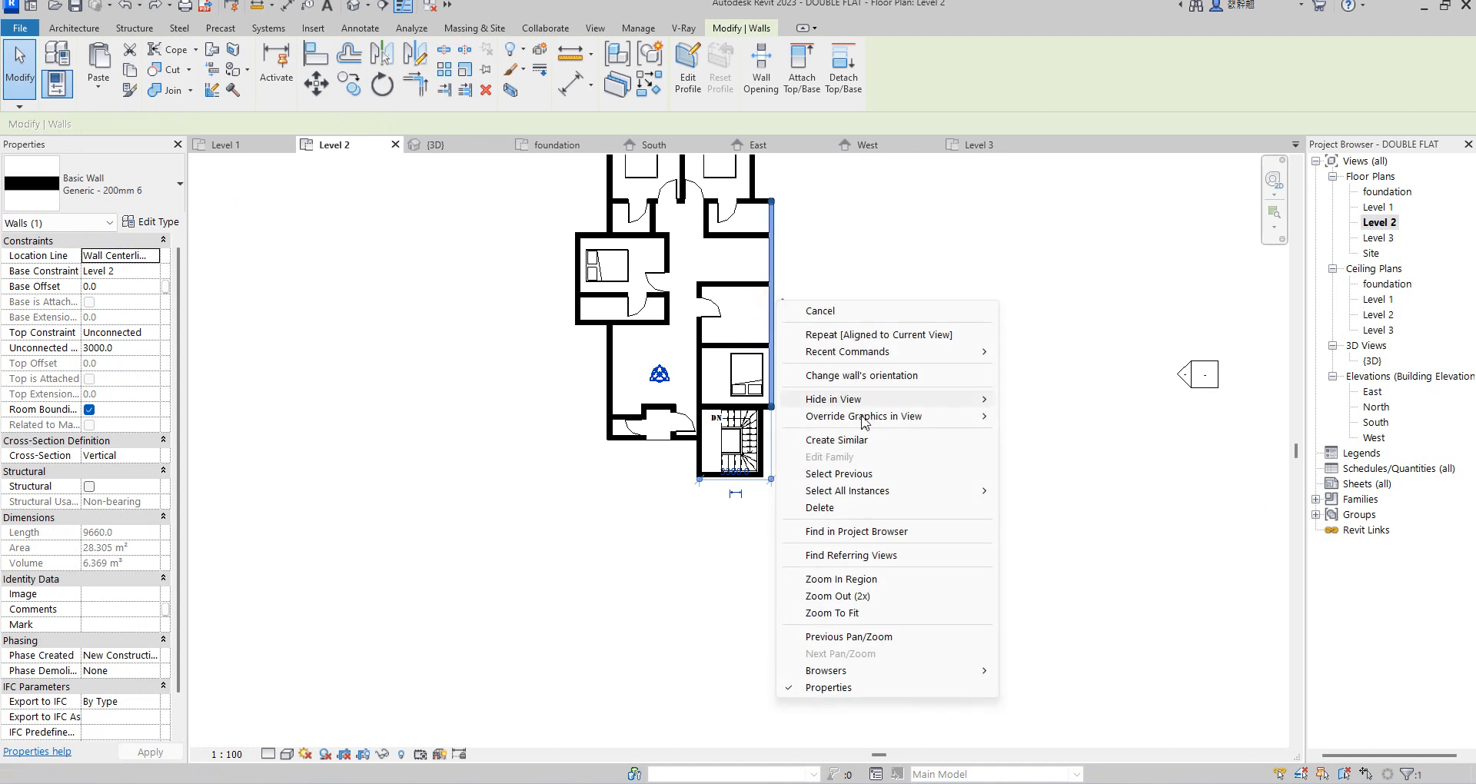
mouse_move(975, 491)
left_click(1065, 492)
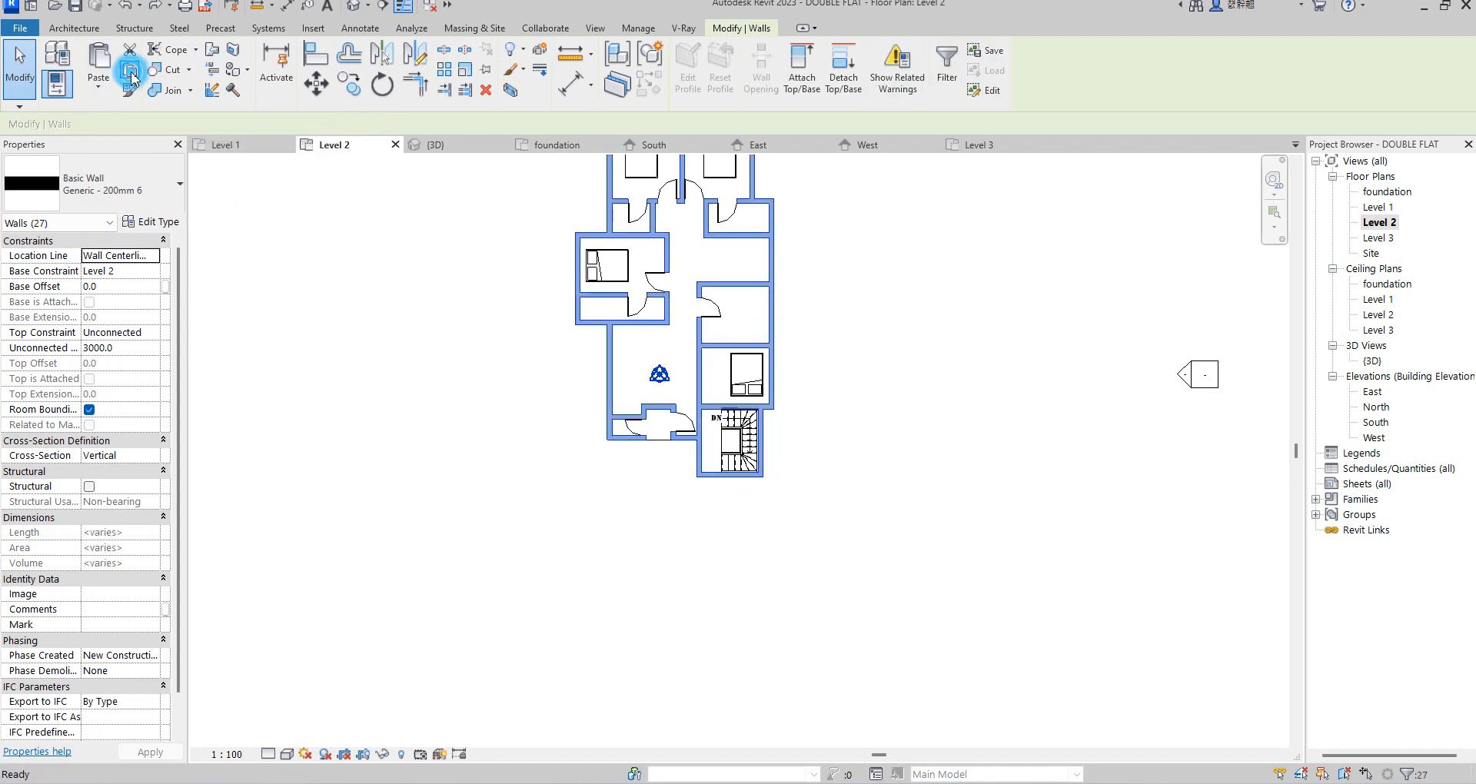
- Paste the copied walls aligned to selected levels, choosing Level 3, from the Level 3 floor plan
double_click(1379, 239)
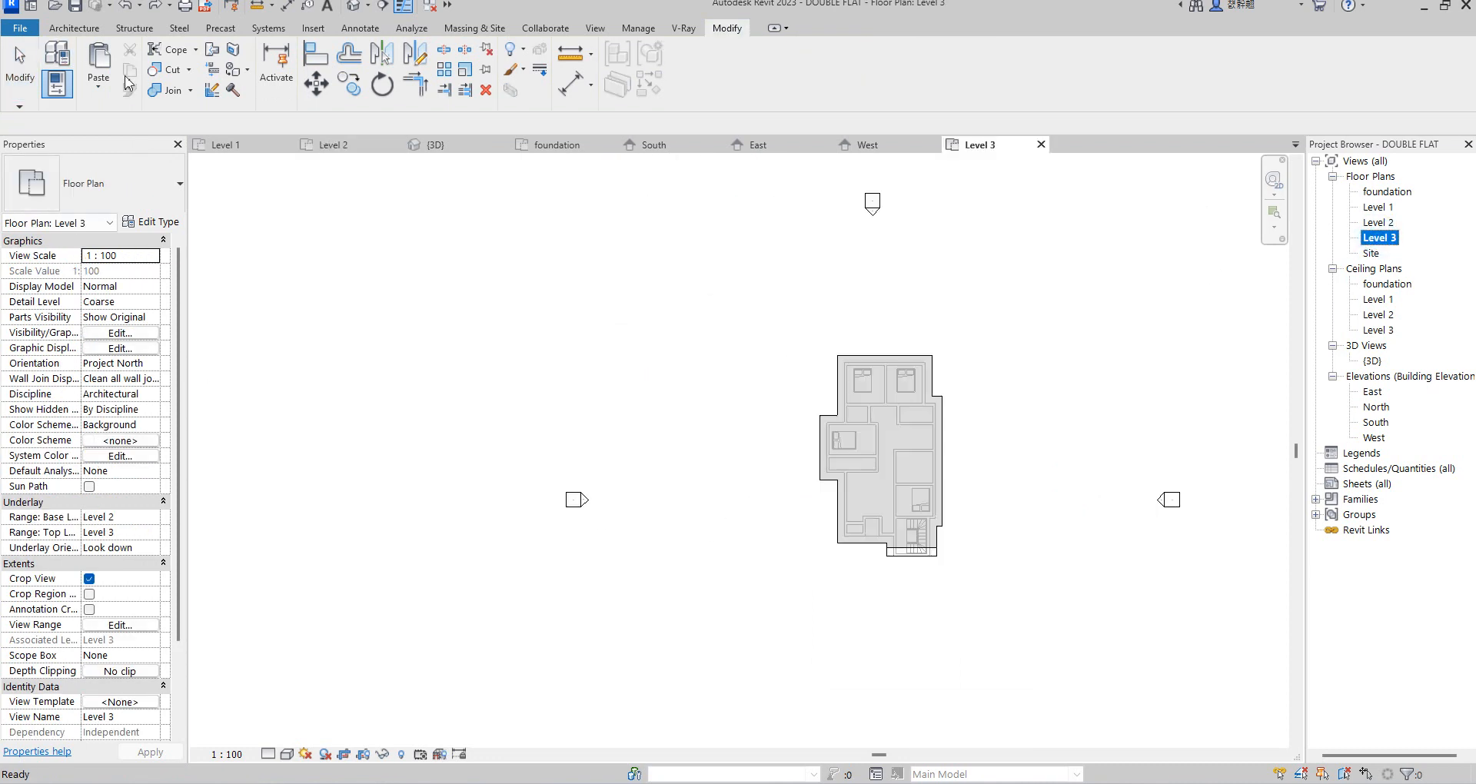
left_click(98, 86)
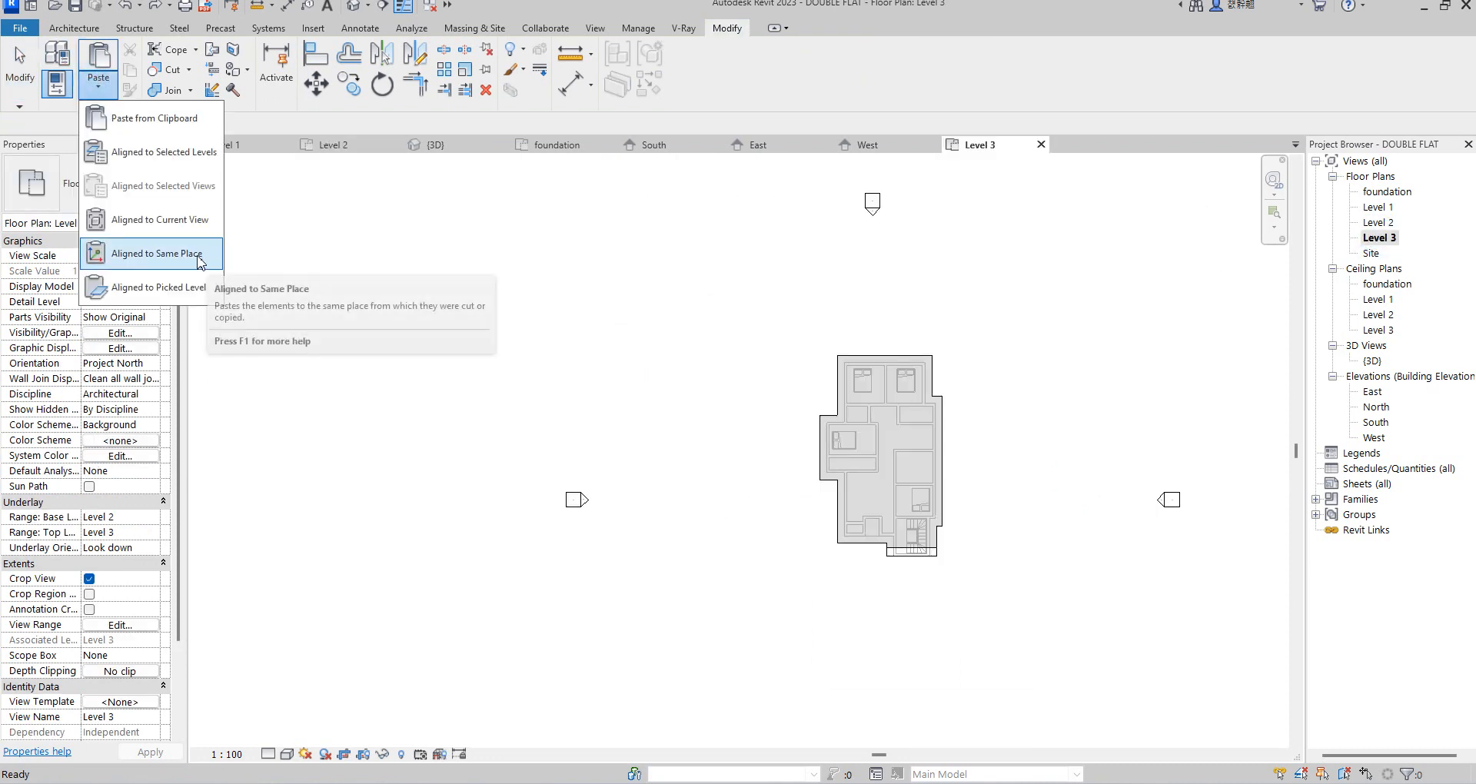
left_click(178, 151)
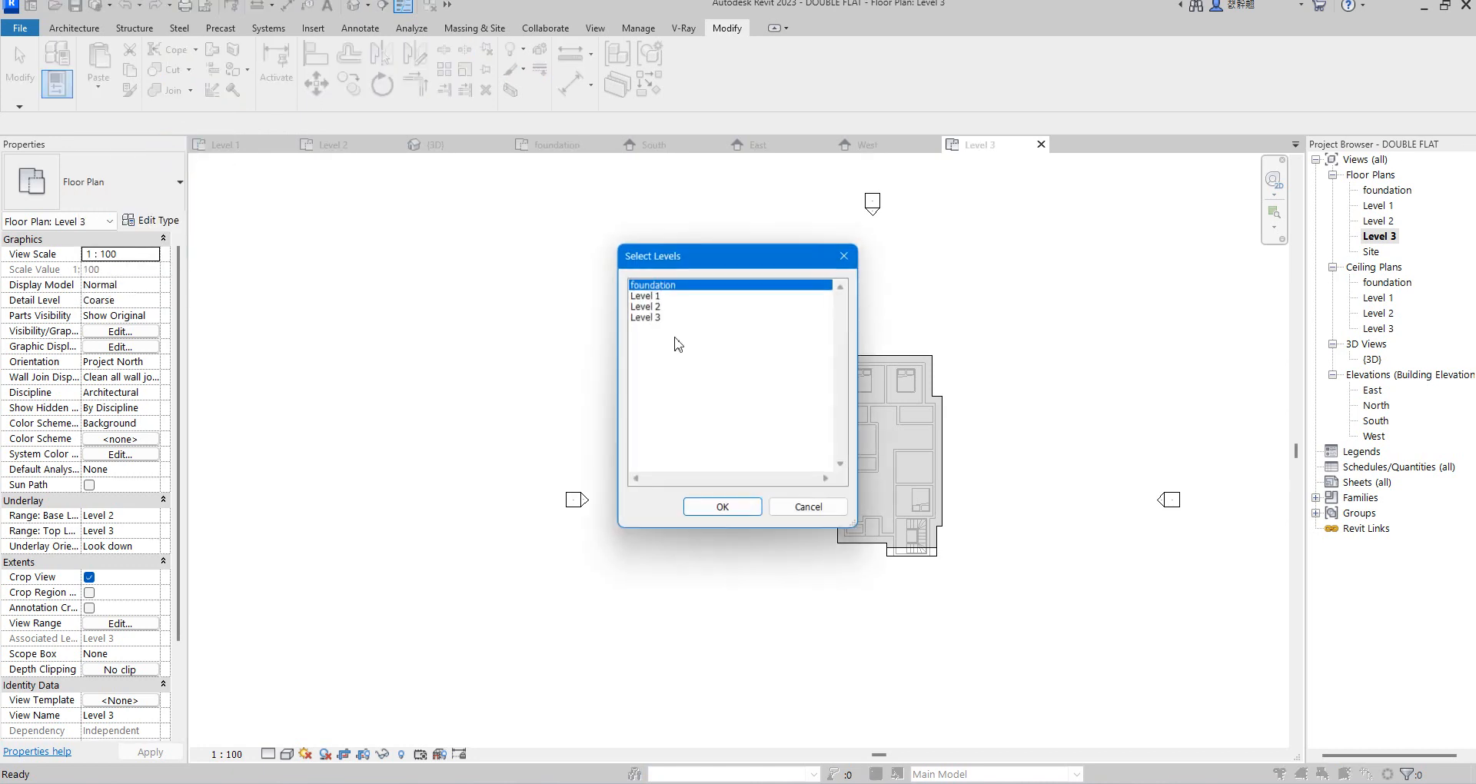
left_click(646, 317)
left_click(722, 507)
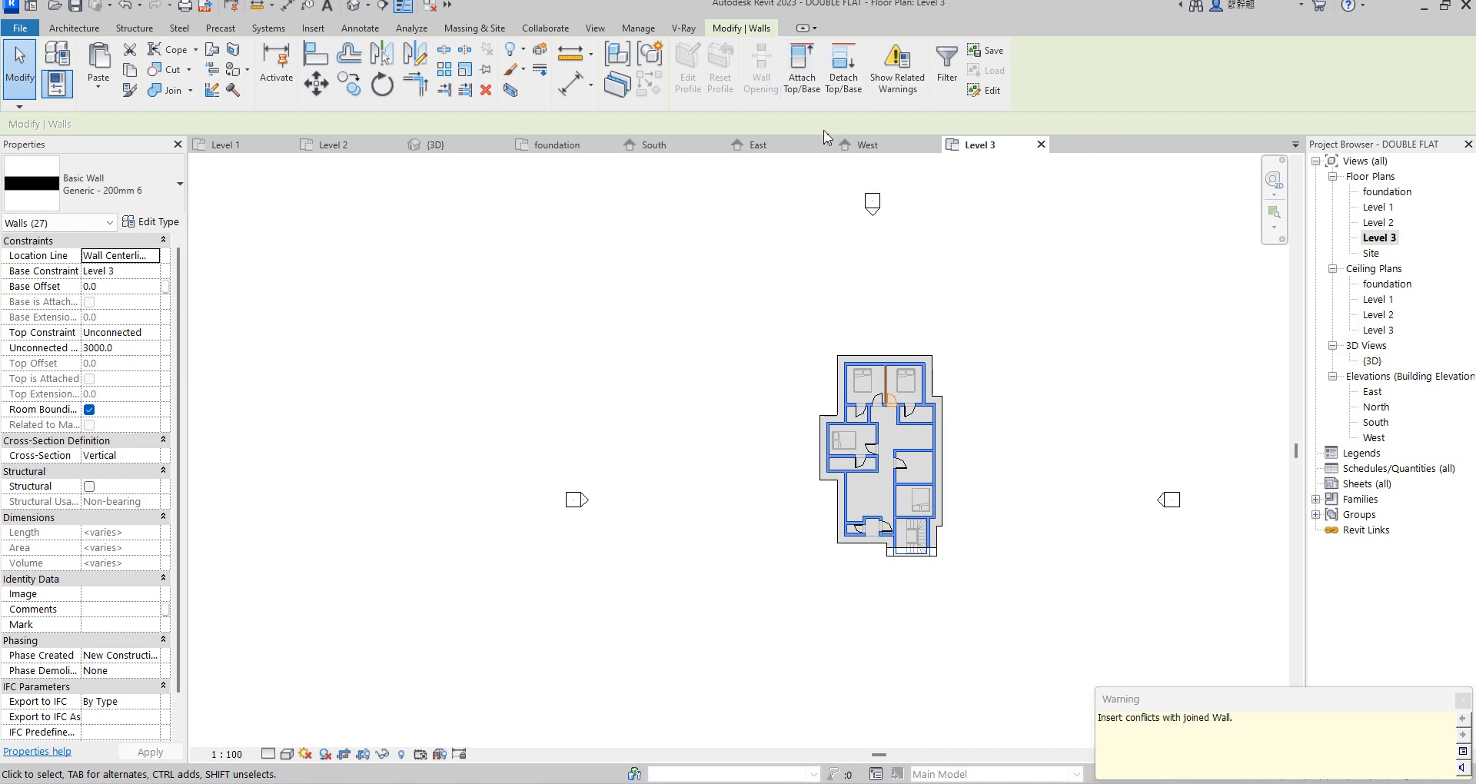
- Attach the tops of the pasted Level 3 walls to the roof and check them in the 3D view
left_click(803, 73)
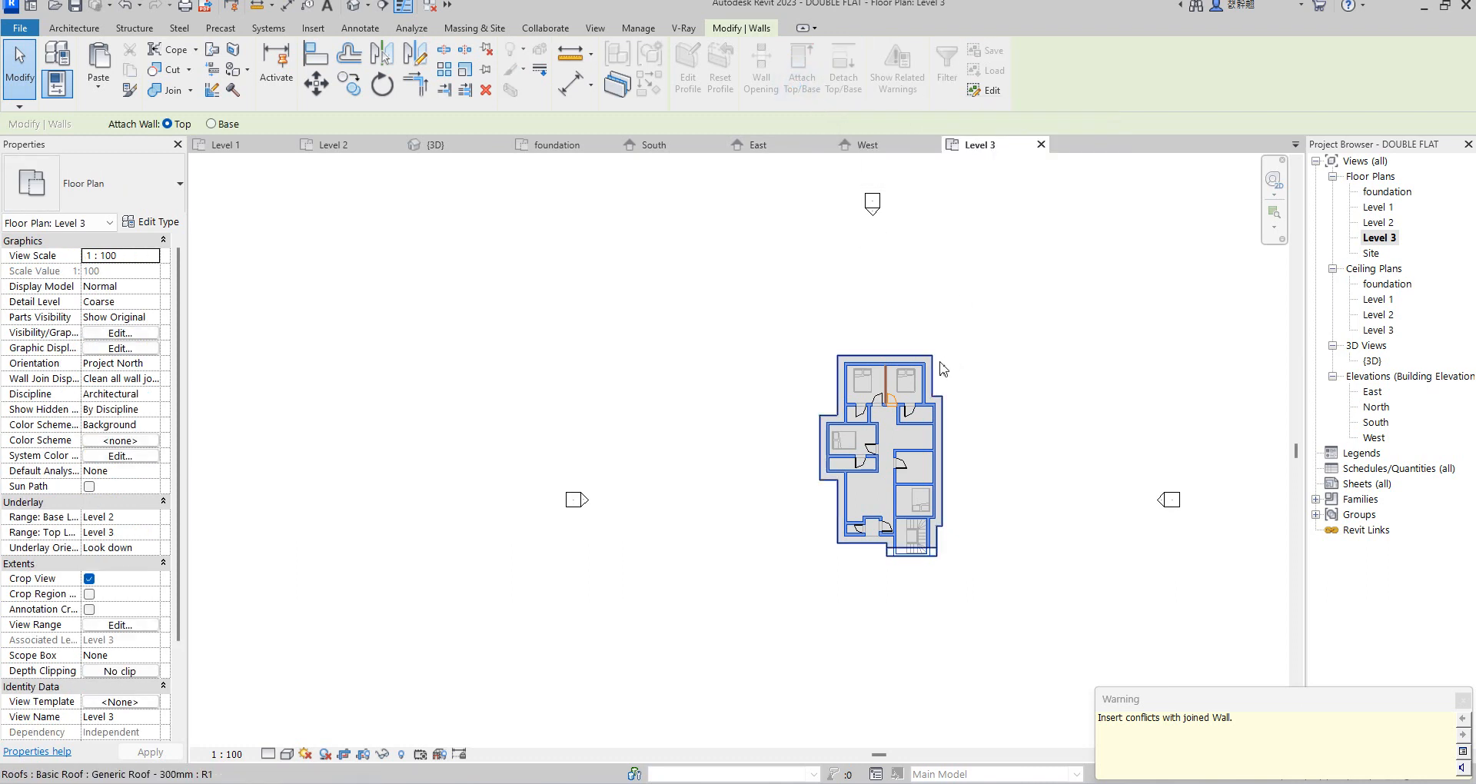
key("Escape")
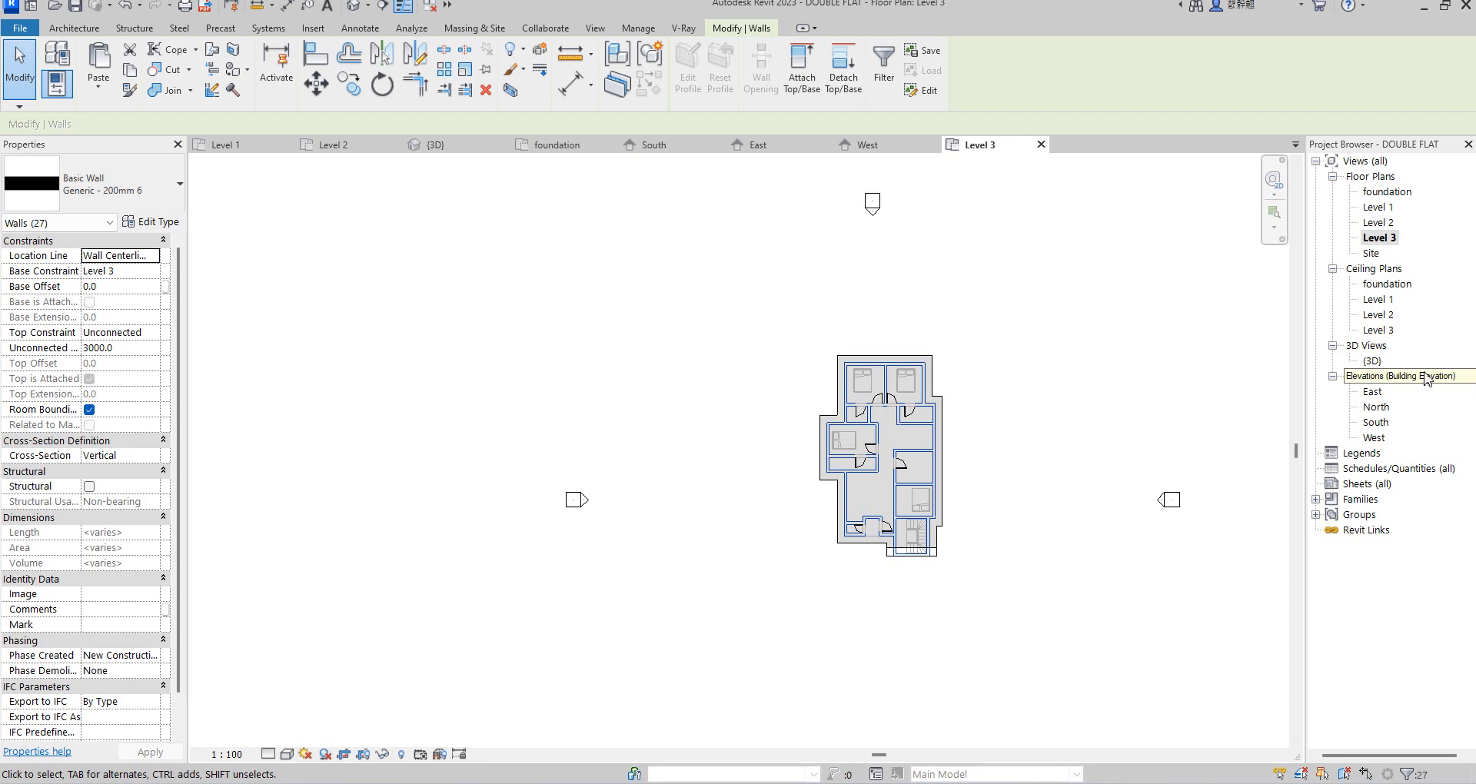
double_click(1373, 361)
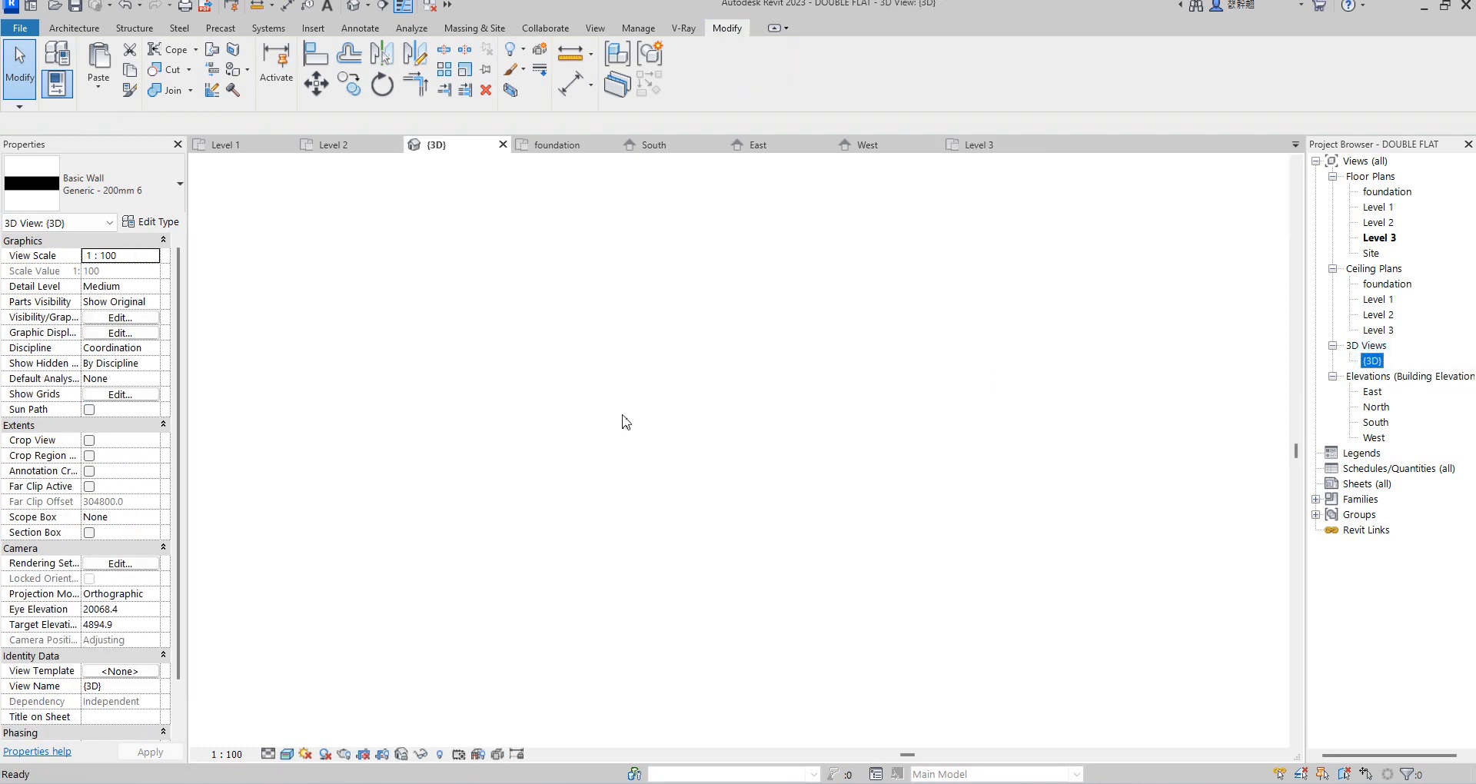
left_click(1144, 295)
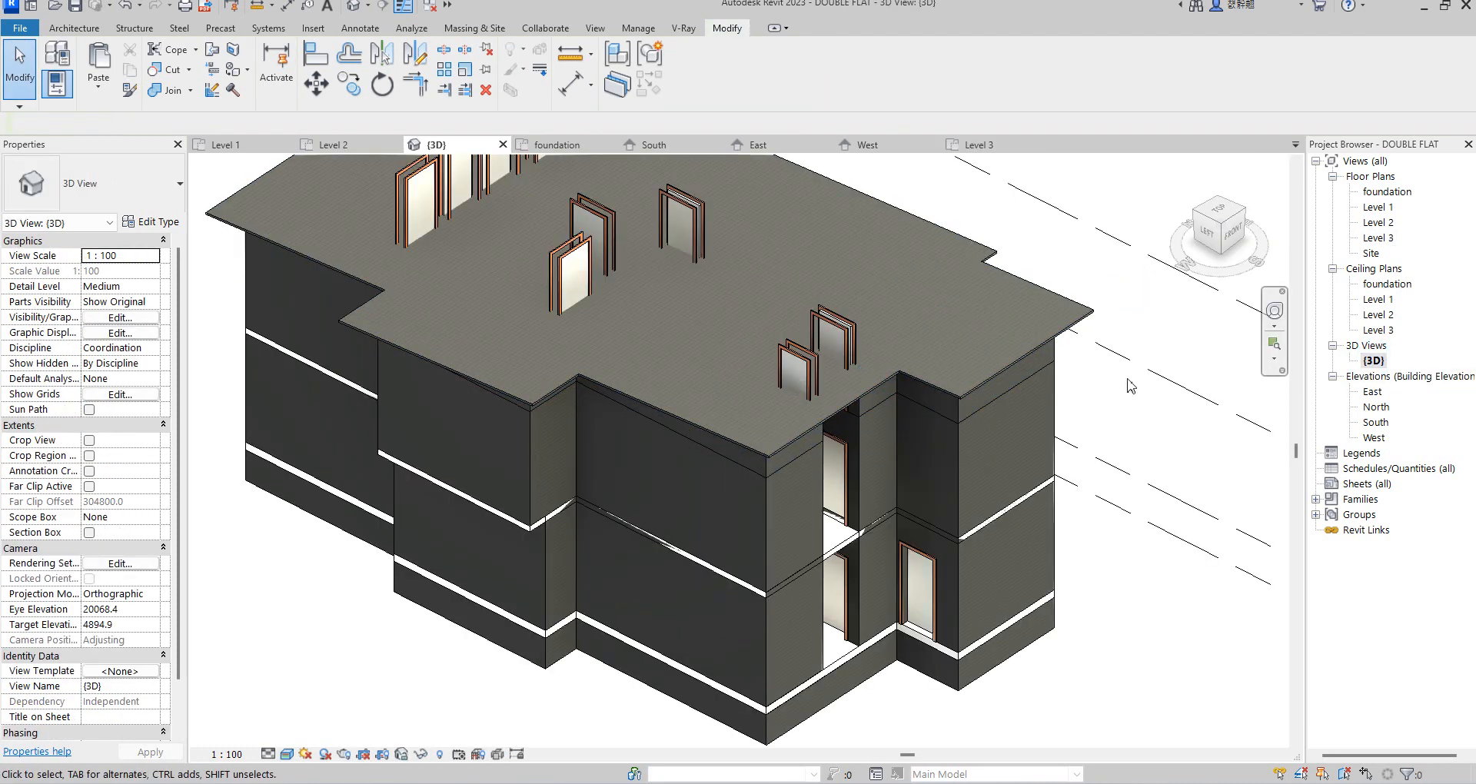
- Examine how the roof, the attached walls and the doors meet in the South elevation
double_click(1375, 422)
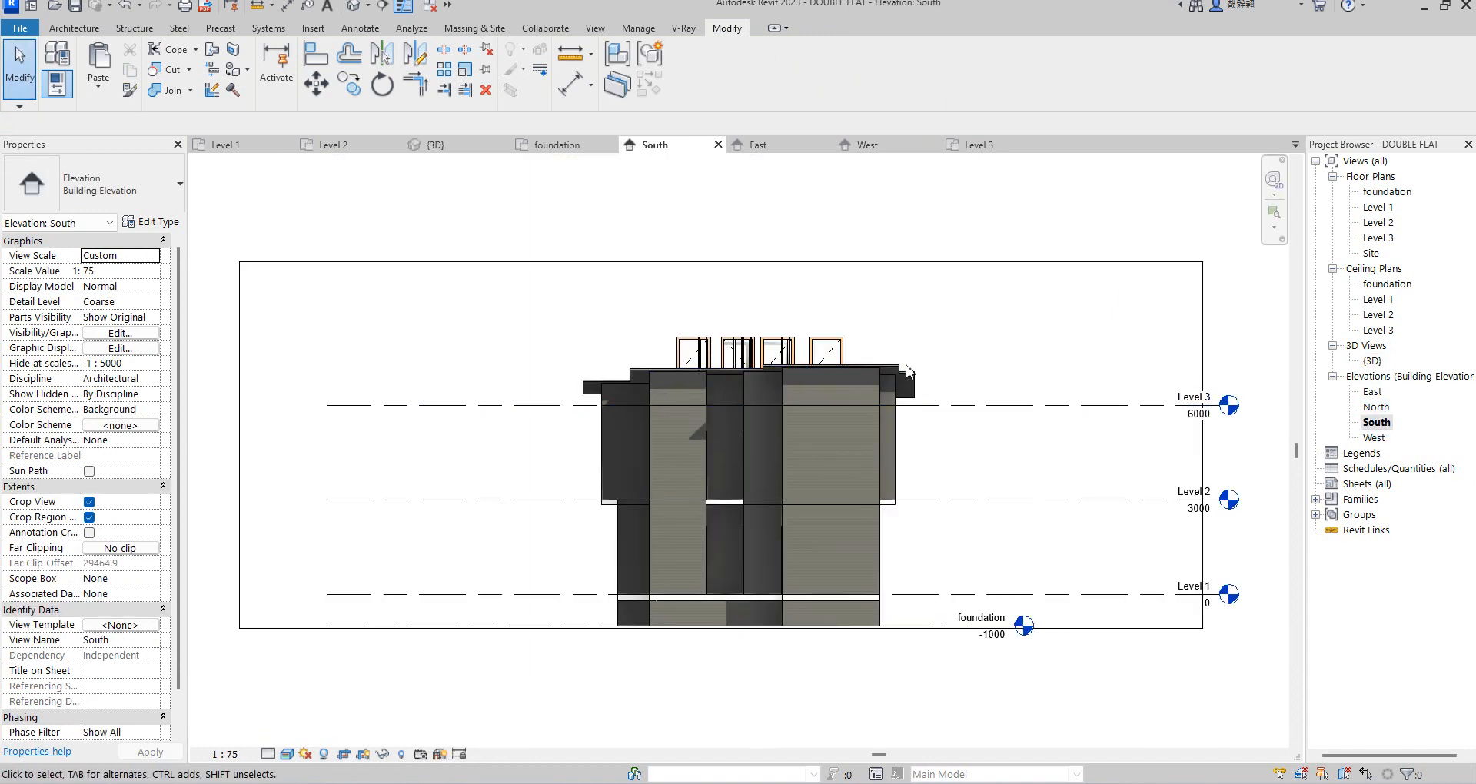
left_click(906, 371)
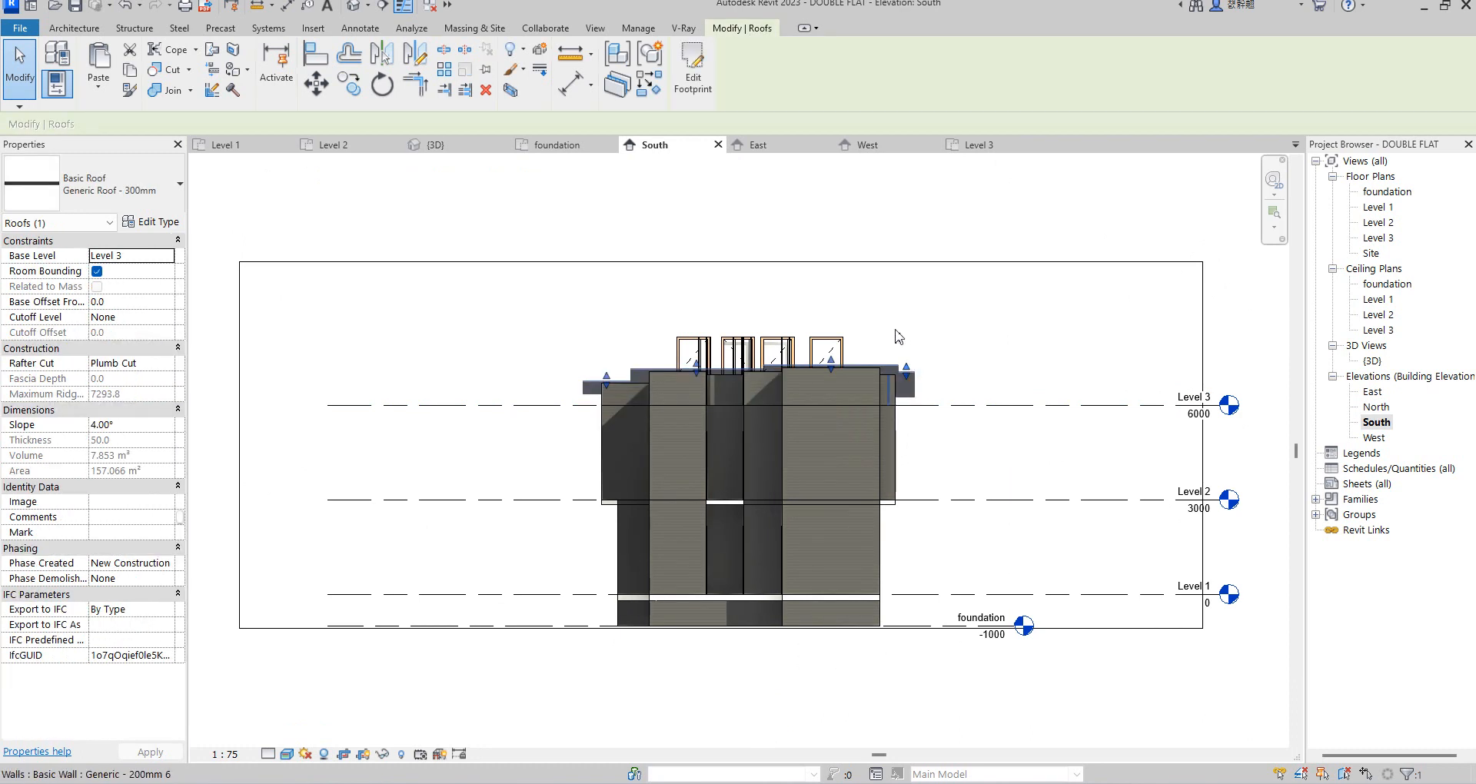
left_click(904, 338)
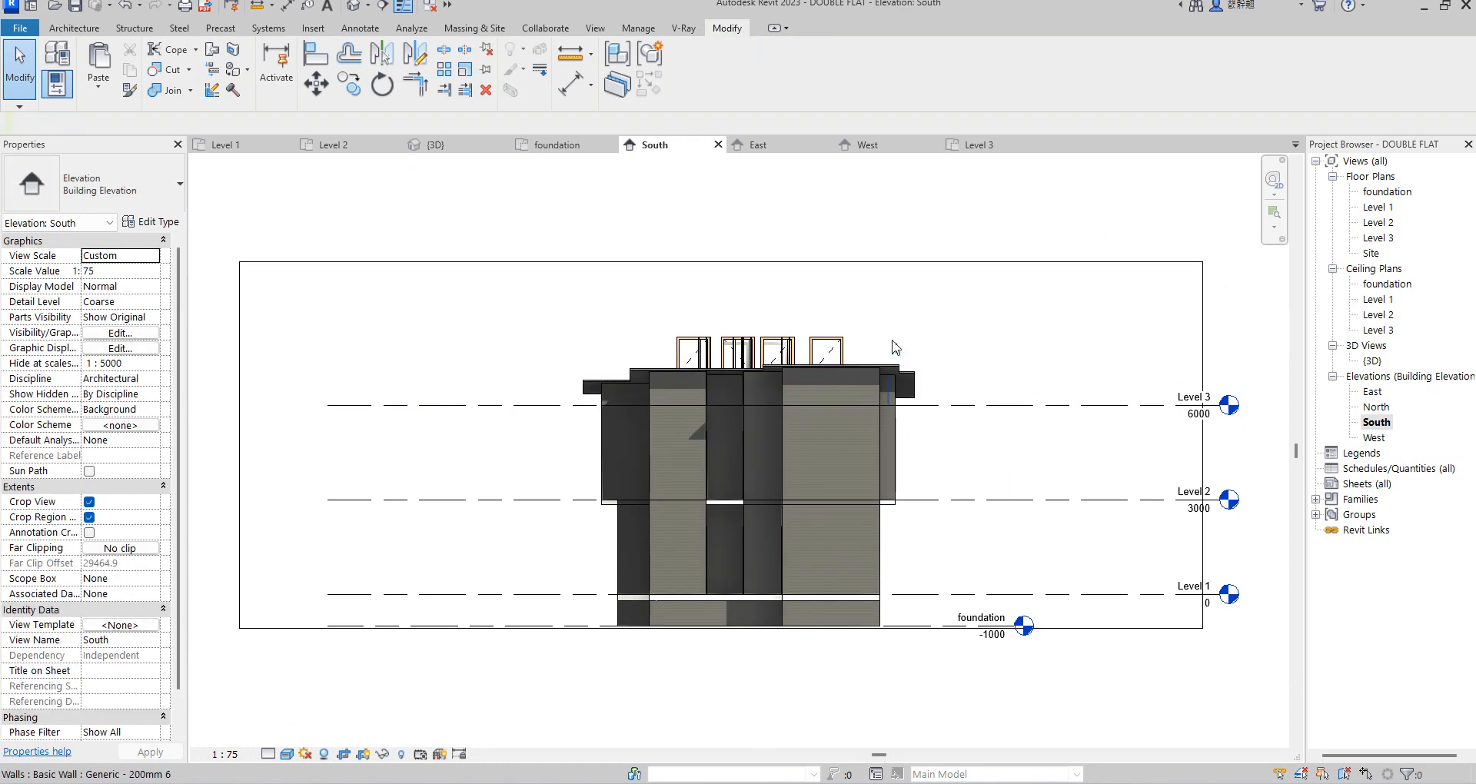
left_click(891, 342)
left_click(953, 346)
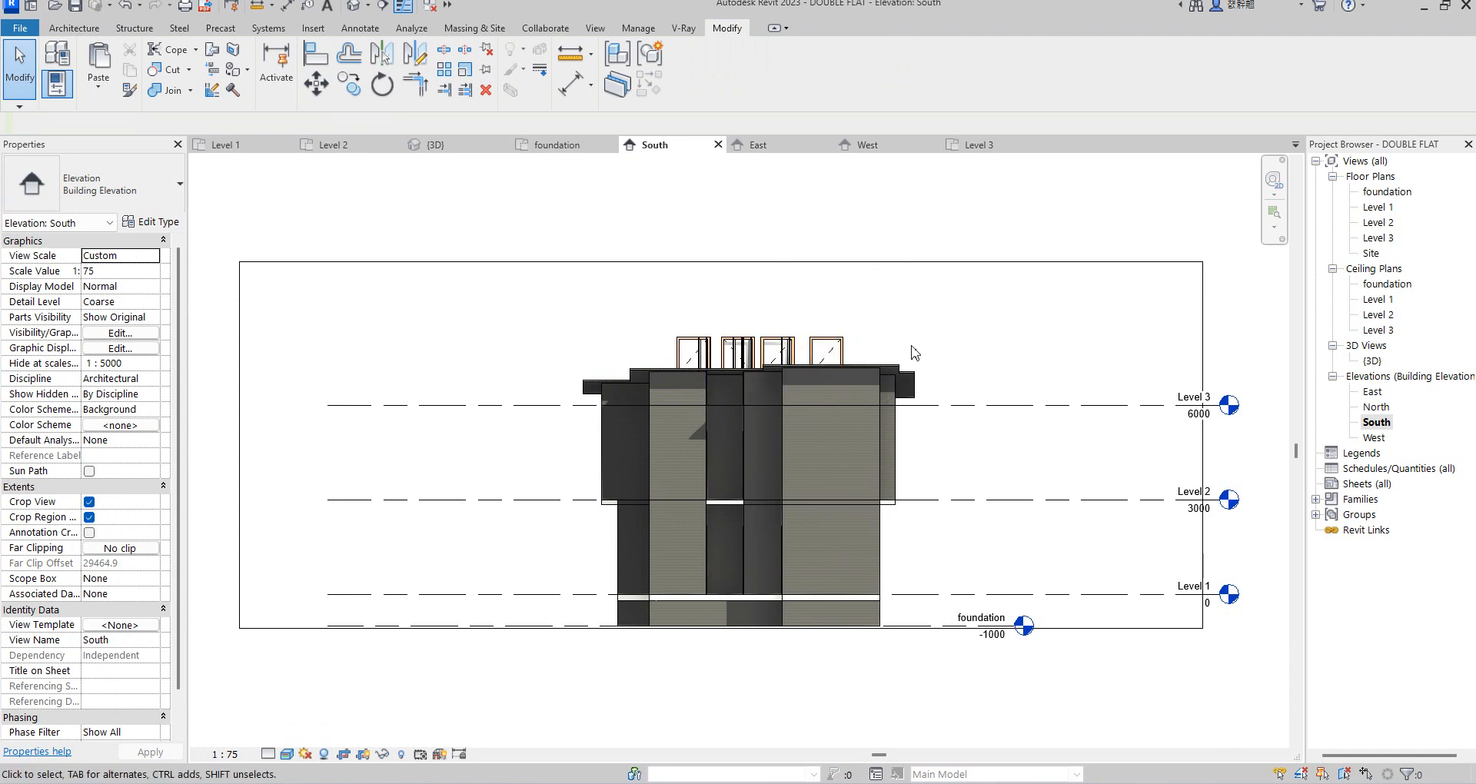
- Set the underlay base level range of the Level 3 floor plan to None
double_click(1376, 238)
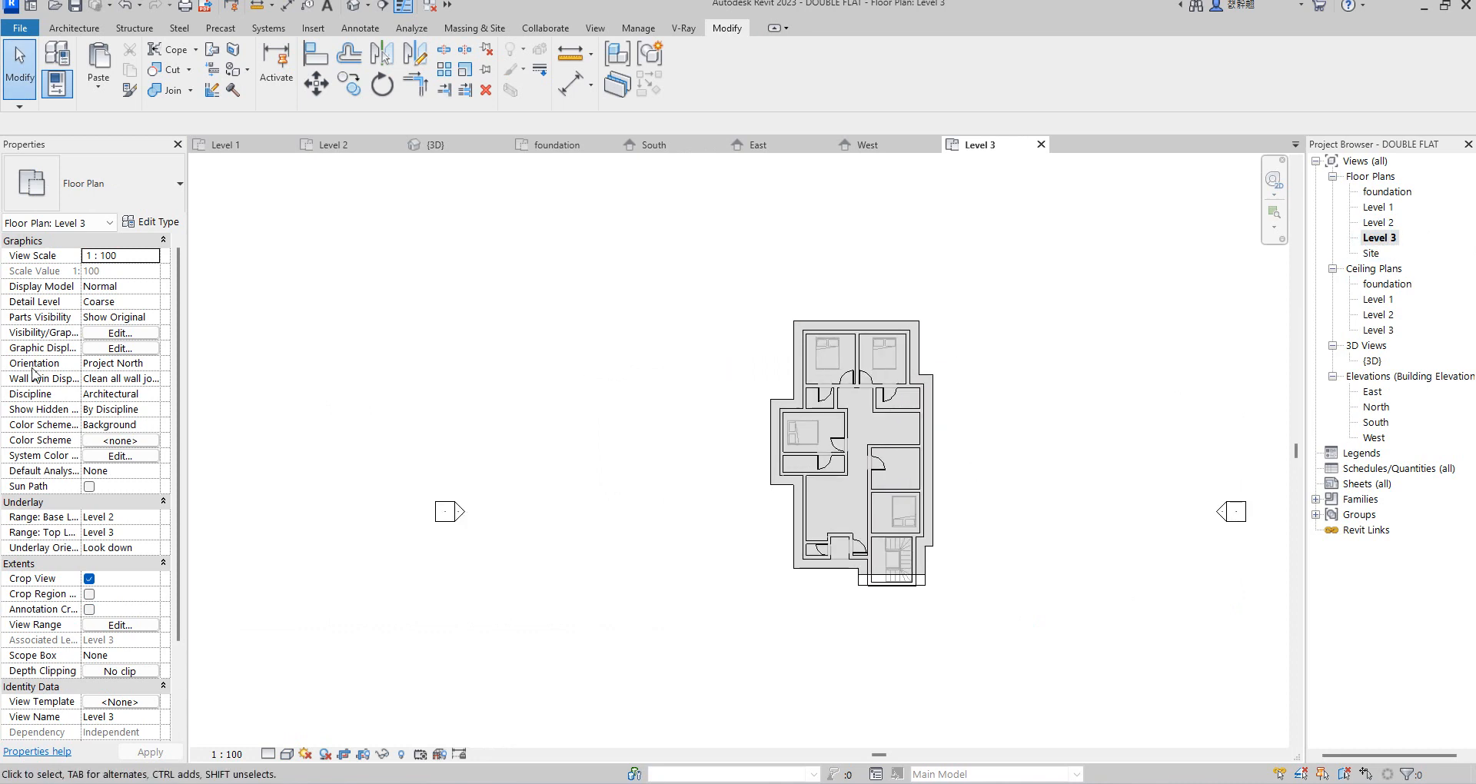
left_click(309, 342)
left_click(152, 517)
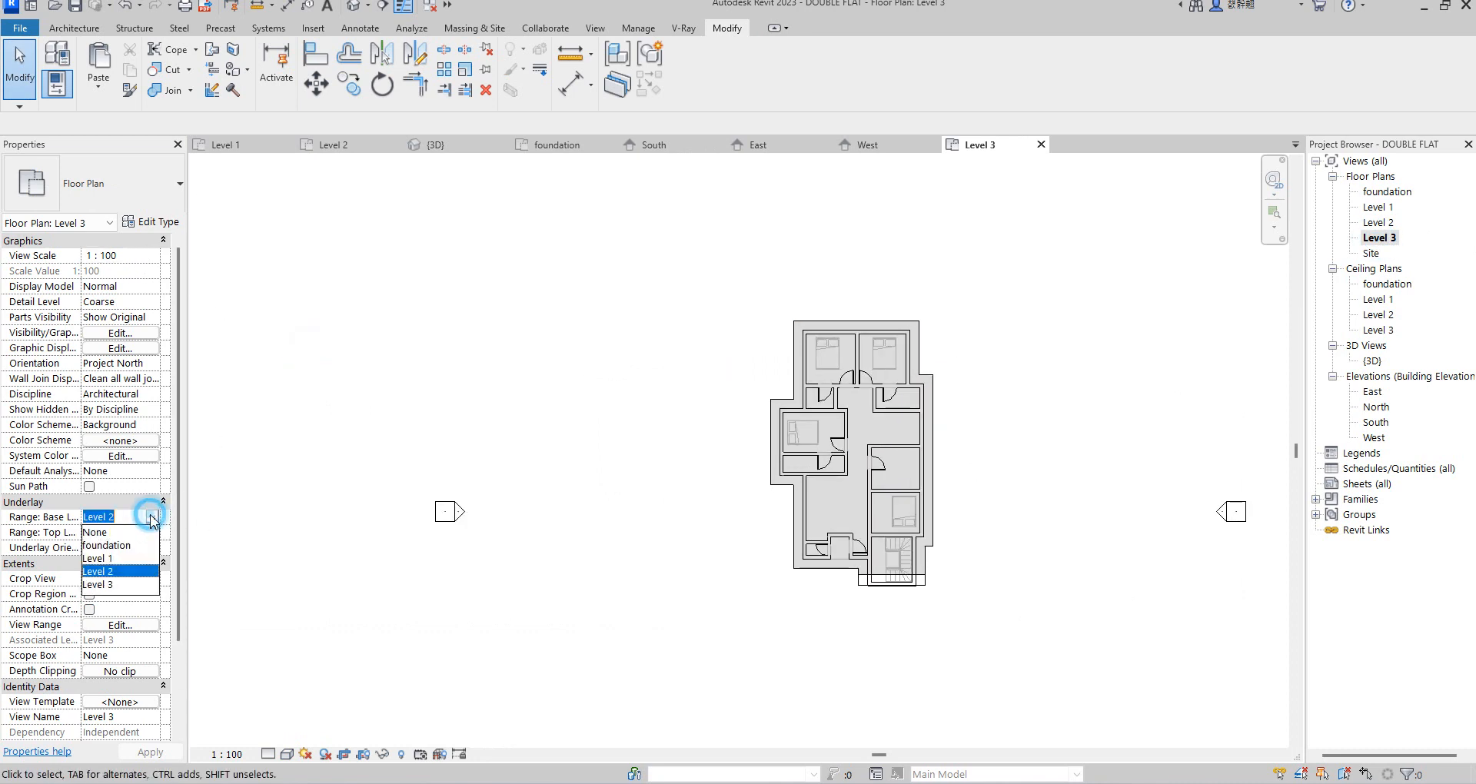
left_click(95, 532)
left_click(1020, 446)
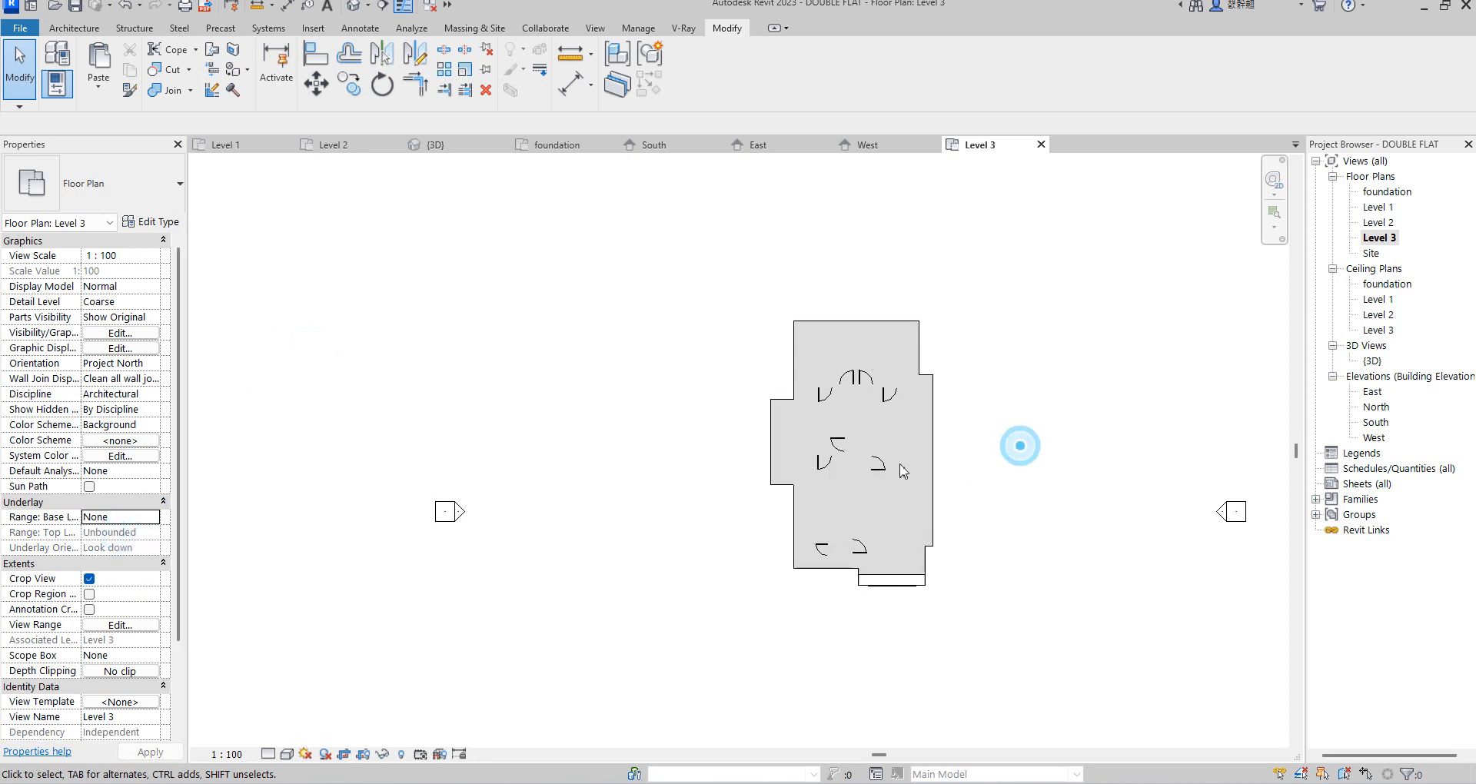
- Delete all doors from the Level 3 floor plan, selecting every visible M_Single-Flush 0915 x 2134mm instance together
left_click(884, 466)
right_click(890, 471)
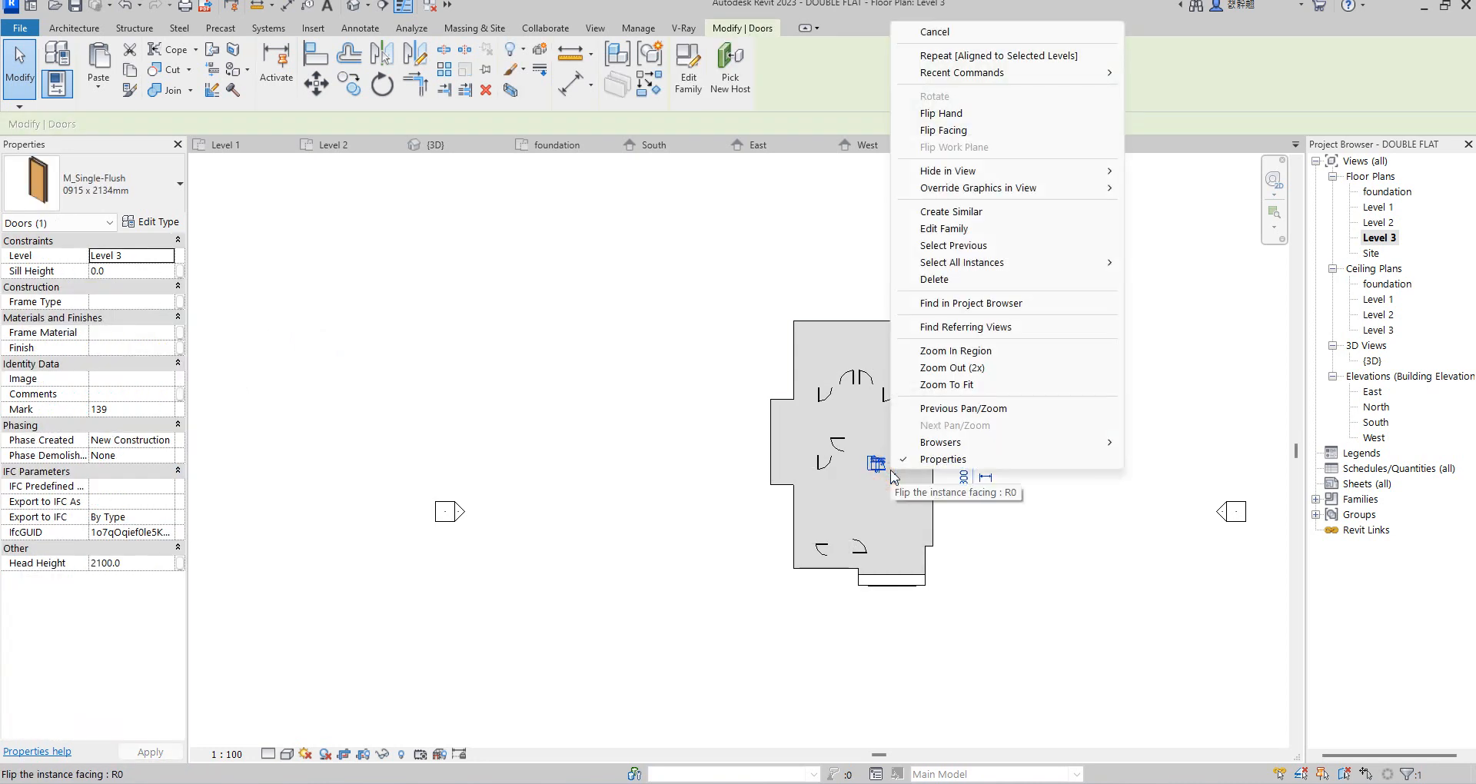
mouse_move(1054, 177)
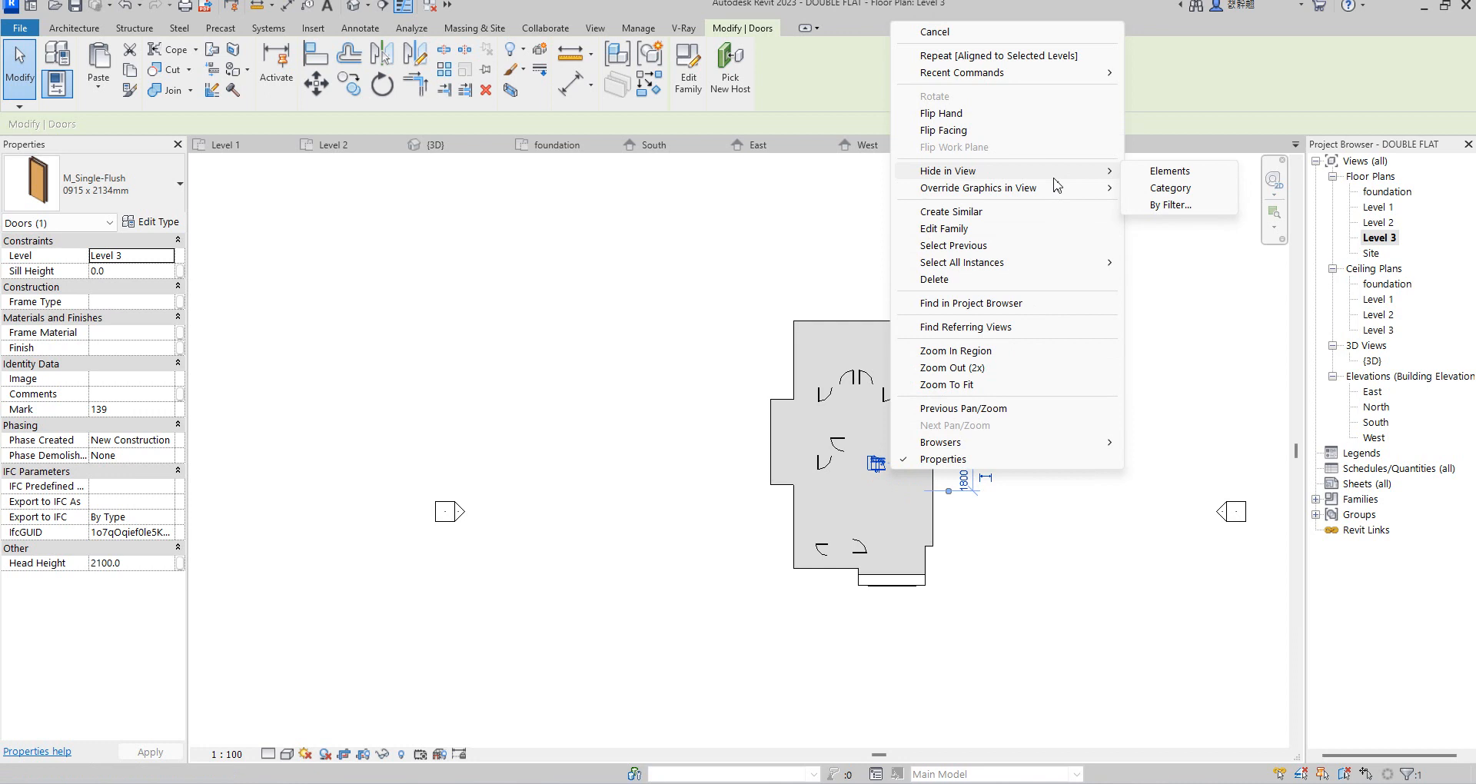
mouse_move(1076, 262)
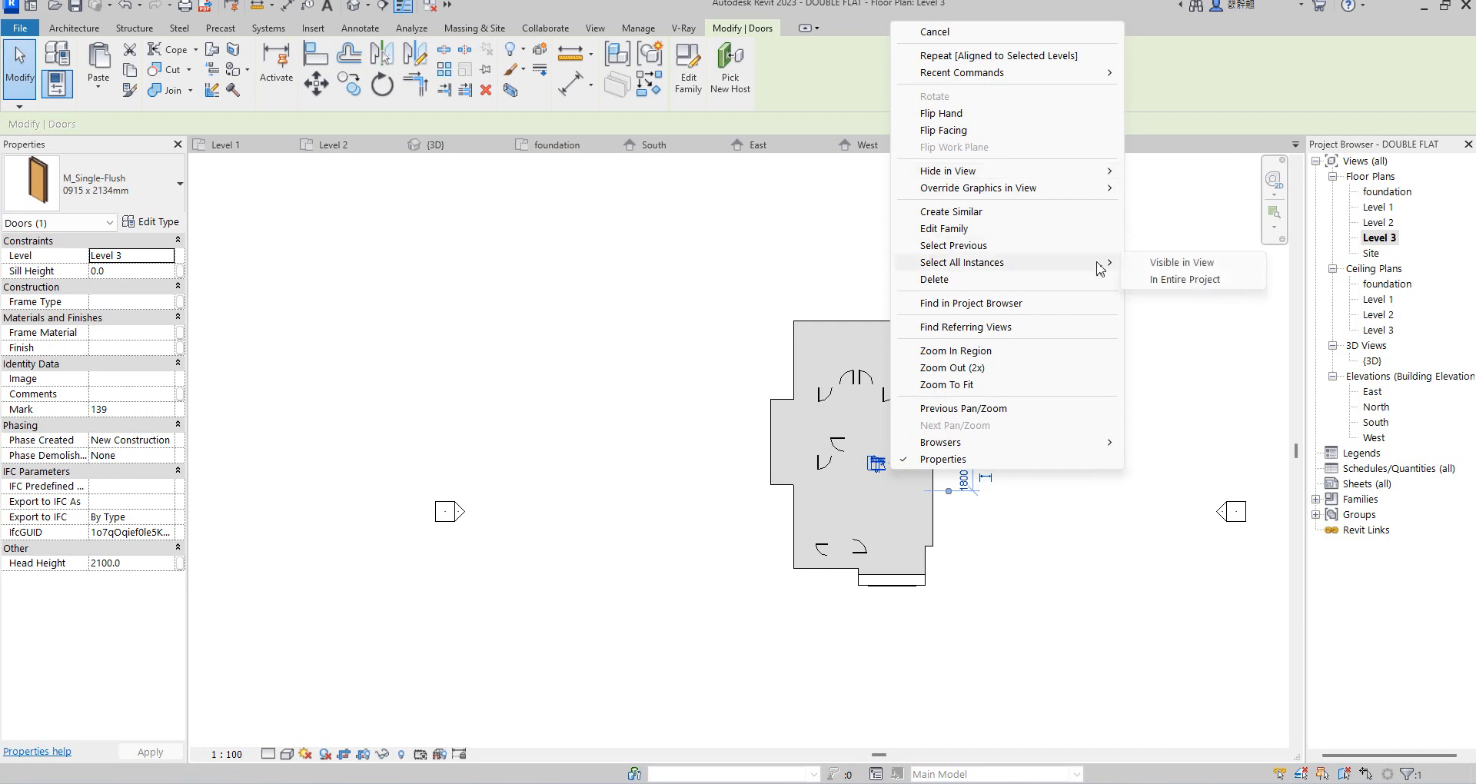
left_click(1170, 263)
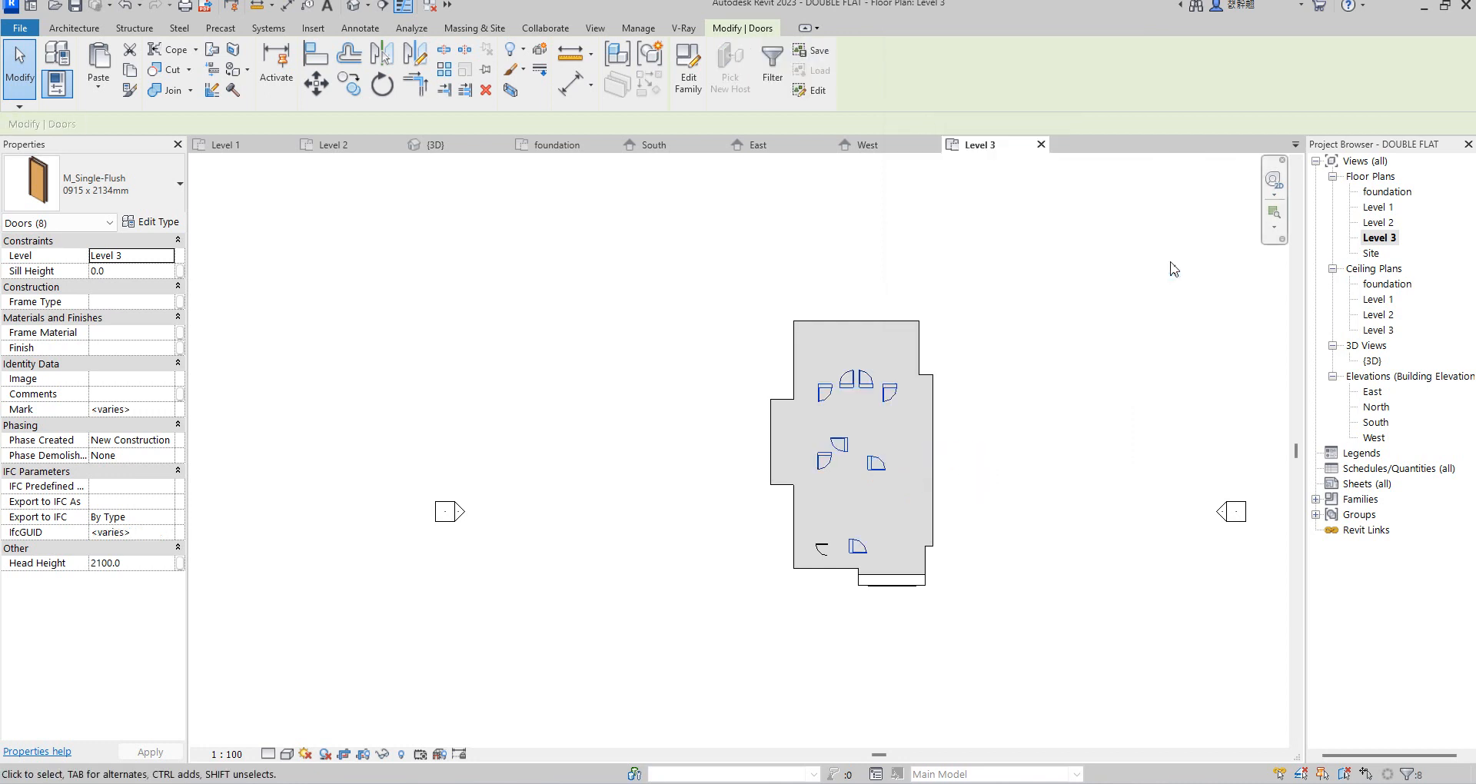
left_click(975, 386)
scroll(818, 549, "up", 3)
scroll(821, 561, "up", 1)
scroll(824, 568, "down", 3)
scroll(824, 567, "down", 2)
scroll(886, 588, "up", 1)
scroll(850, 584, "up", 3)
scroll(863, 583, "down", 1)
scroll(1021, 576, "down", 3)
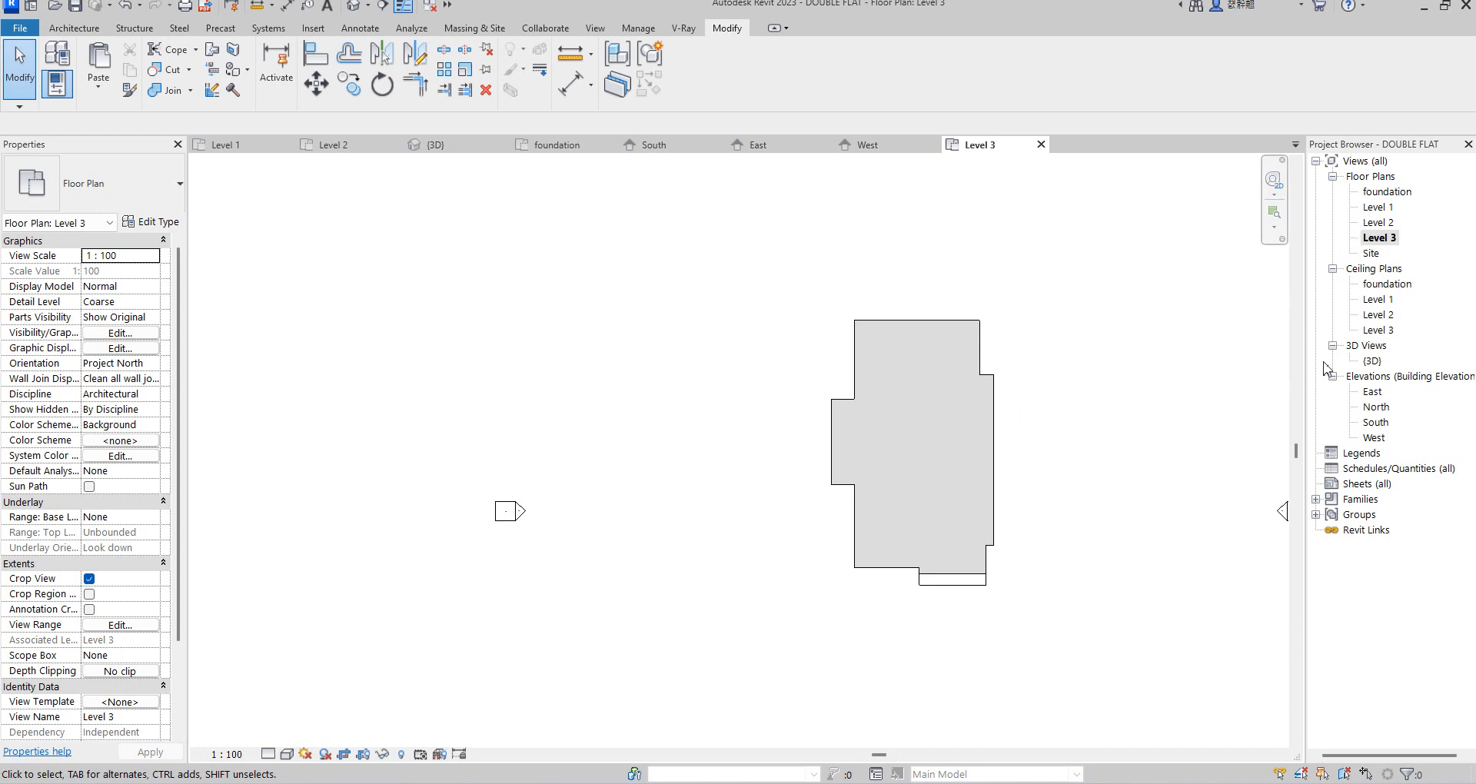
- Raise the roof in the East elevation by setting its base offset from Level 3 to 1000
left_click(994, 380)
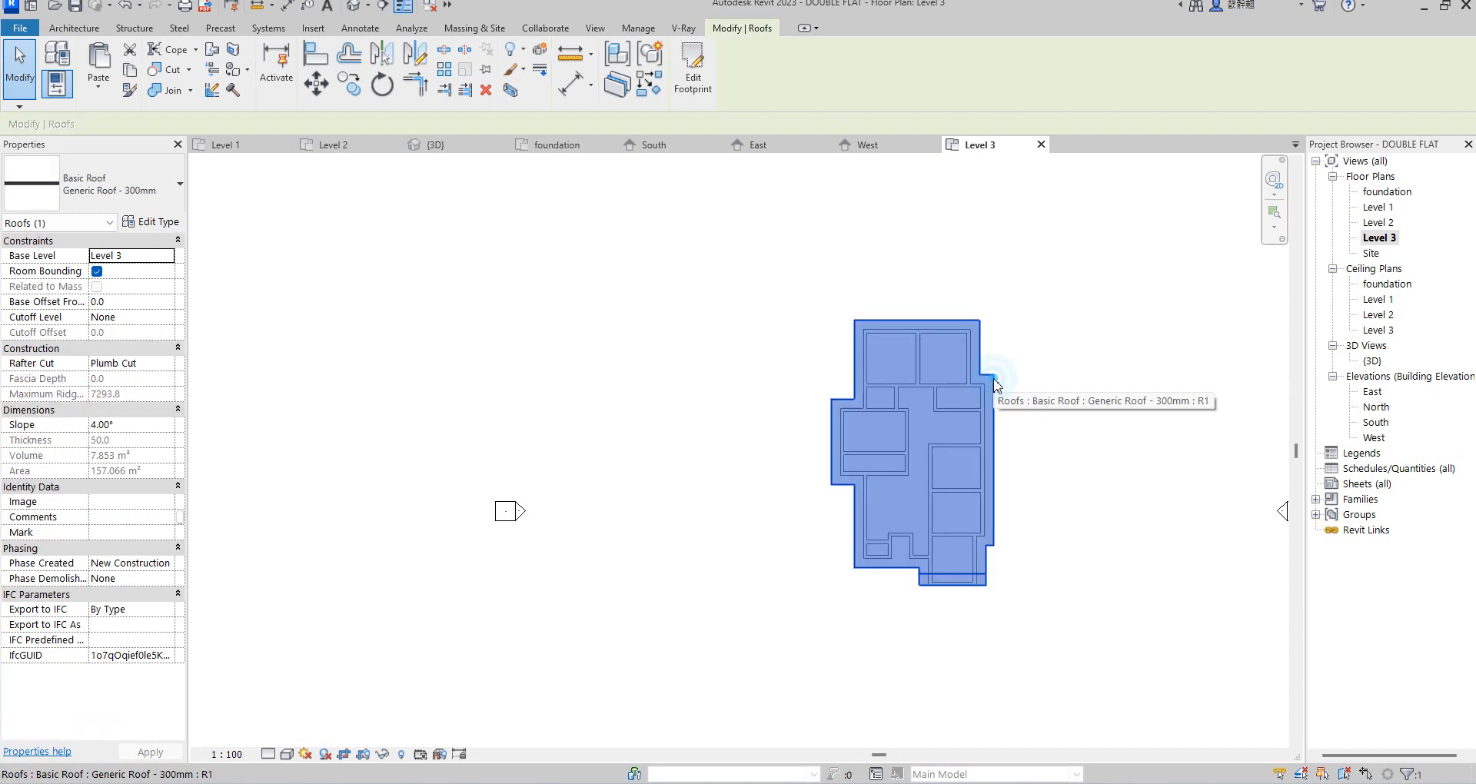
double_click(1373, 392)
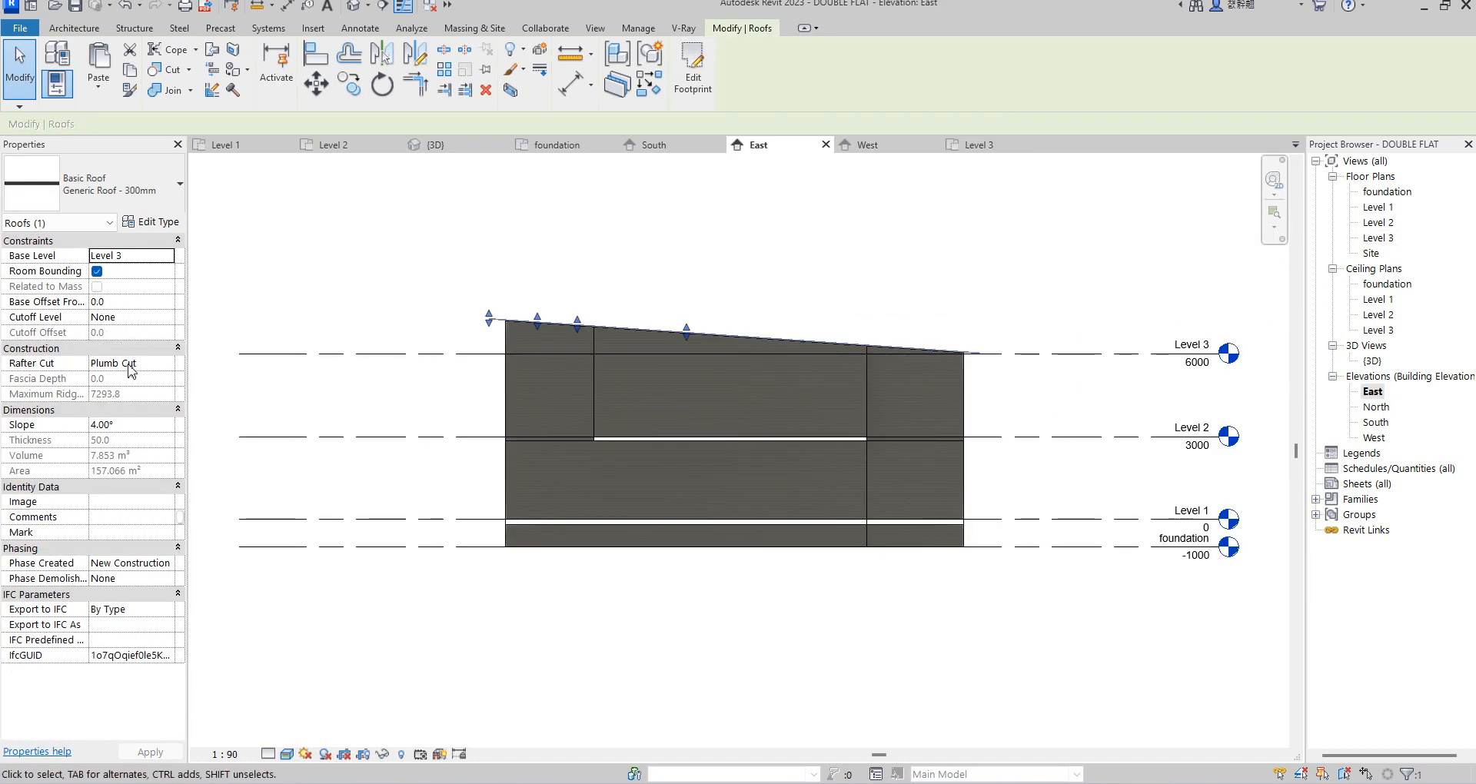
left_click(141, 303)
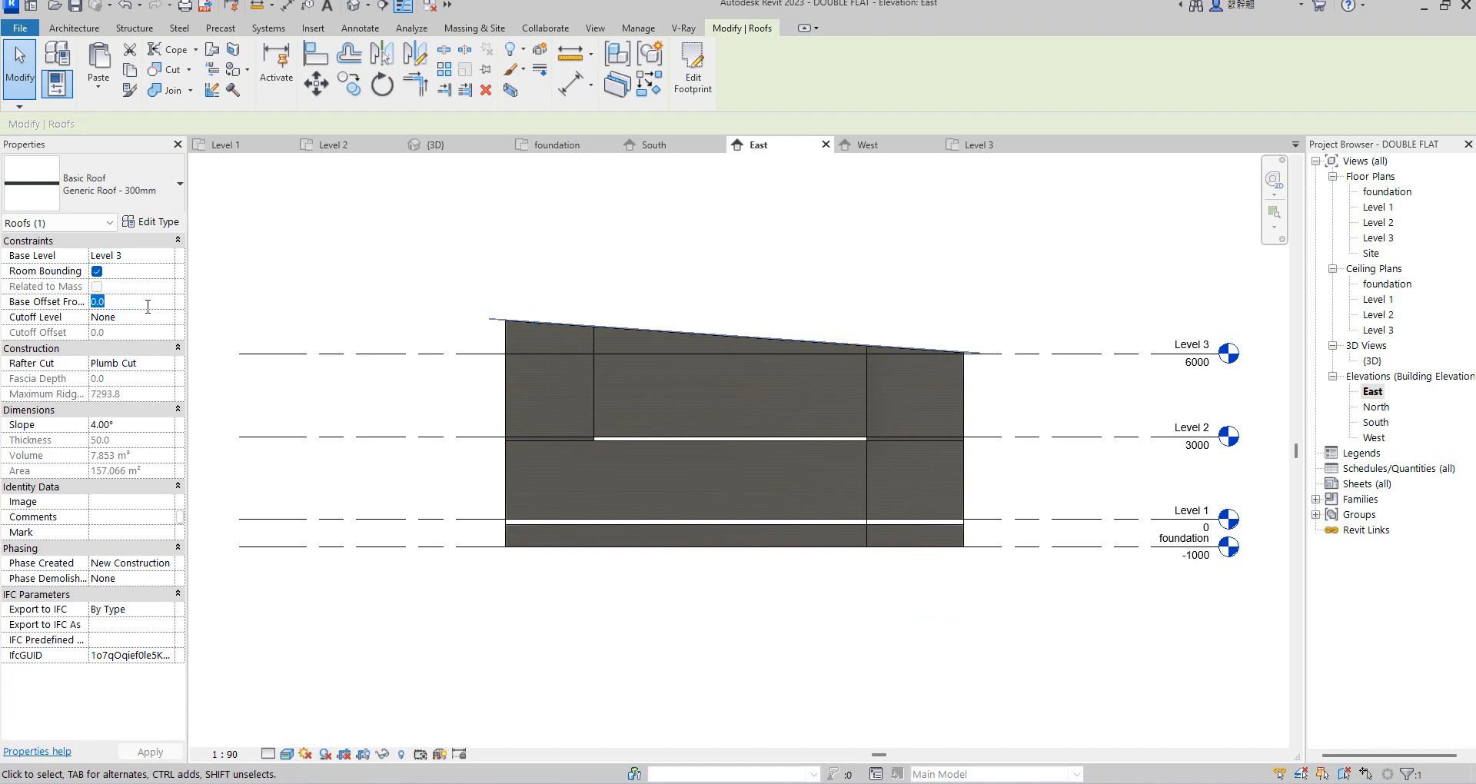
type("1000")
left_click(864, 247)
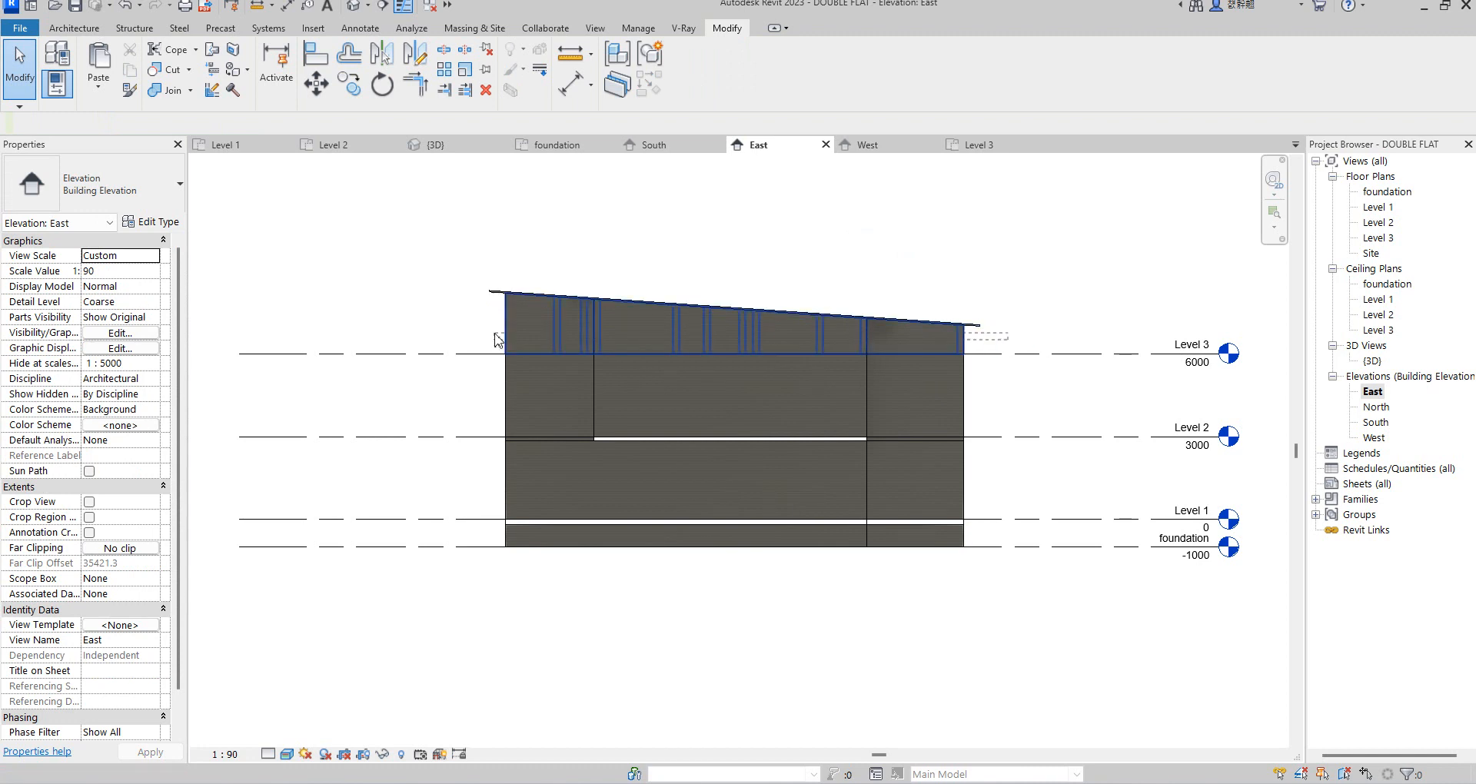
- Duplicate the wall type of all 27 Level 3 walls as Generic - 200mm 9
left_click(538, 326)
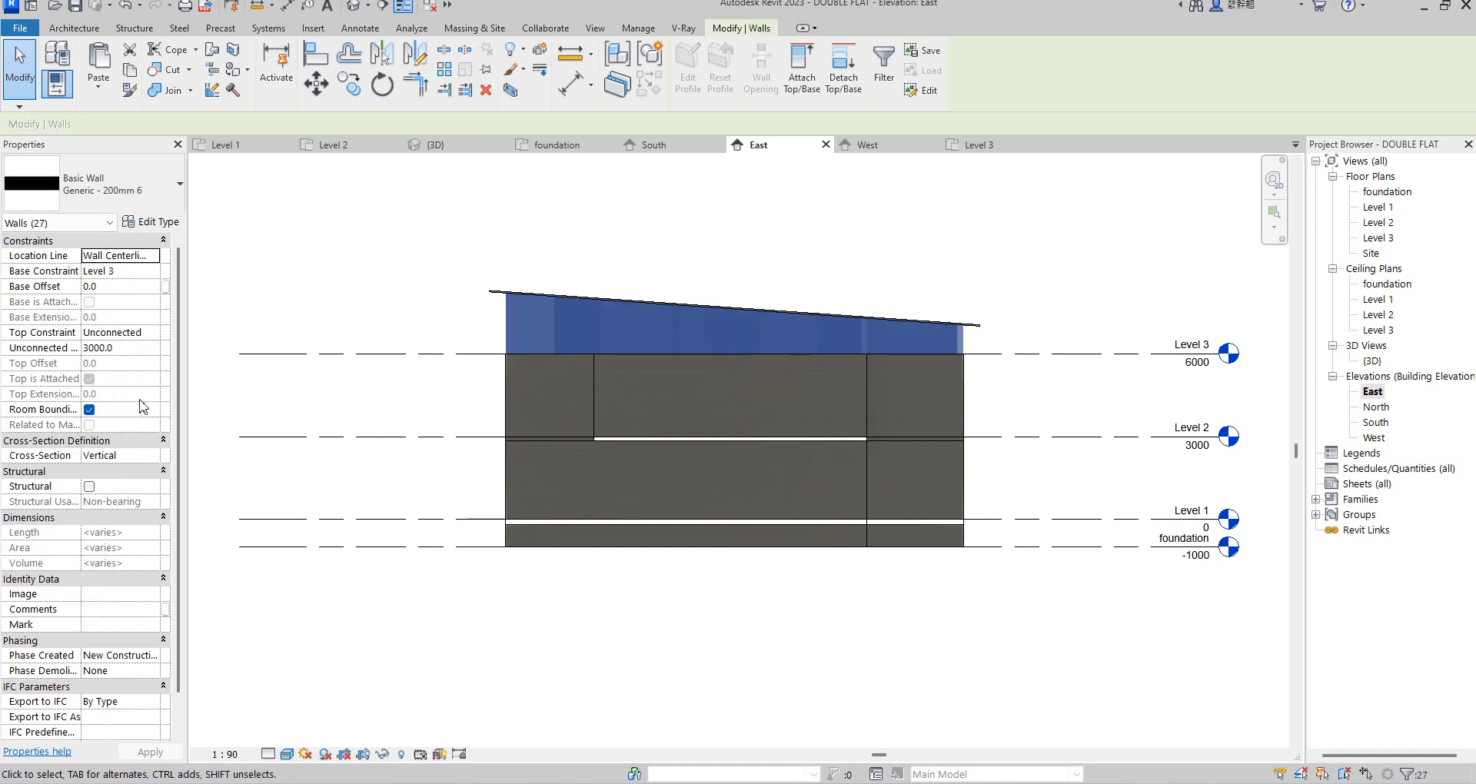
left_click(152, 222)
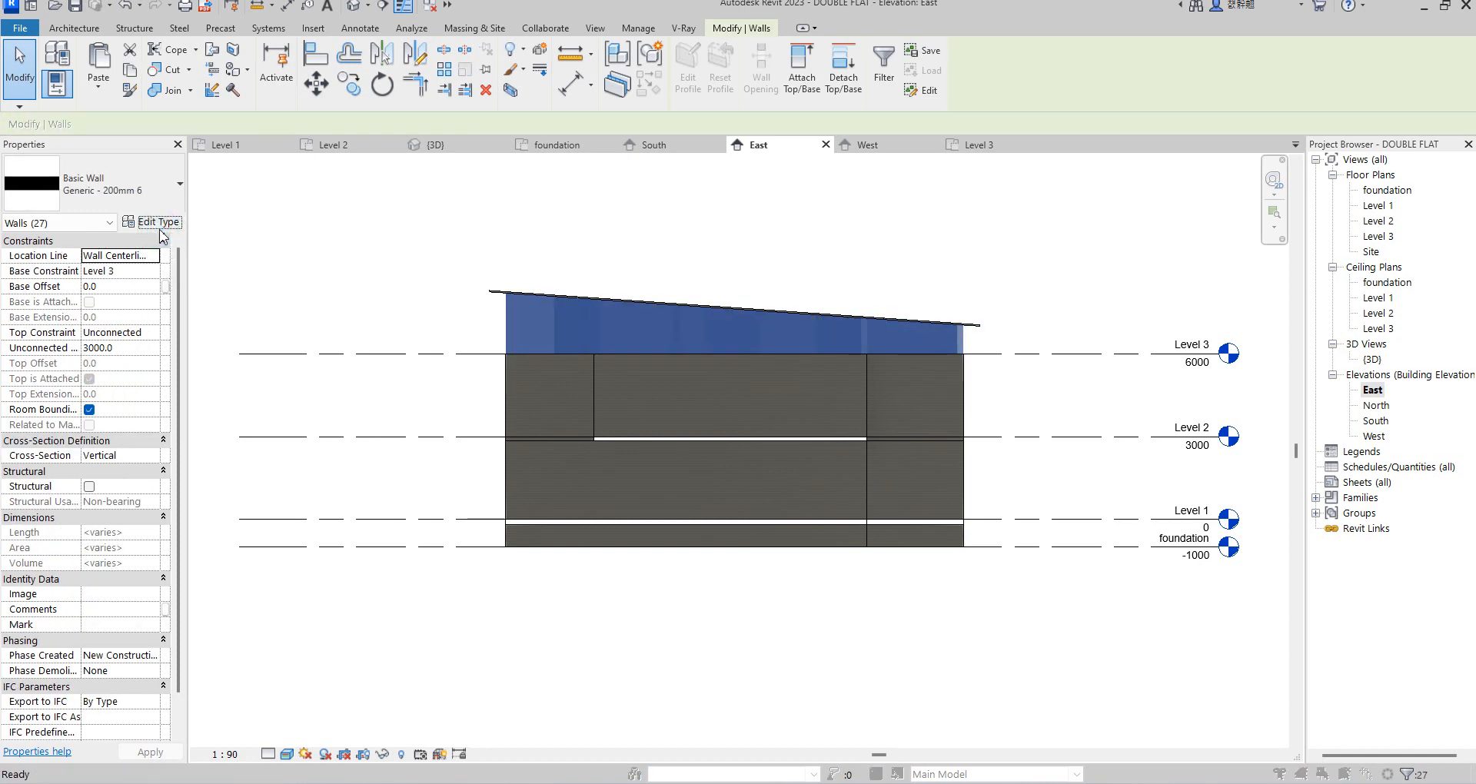
left_click(734, 193)
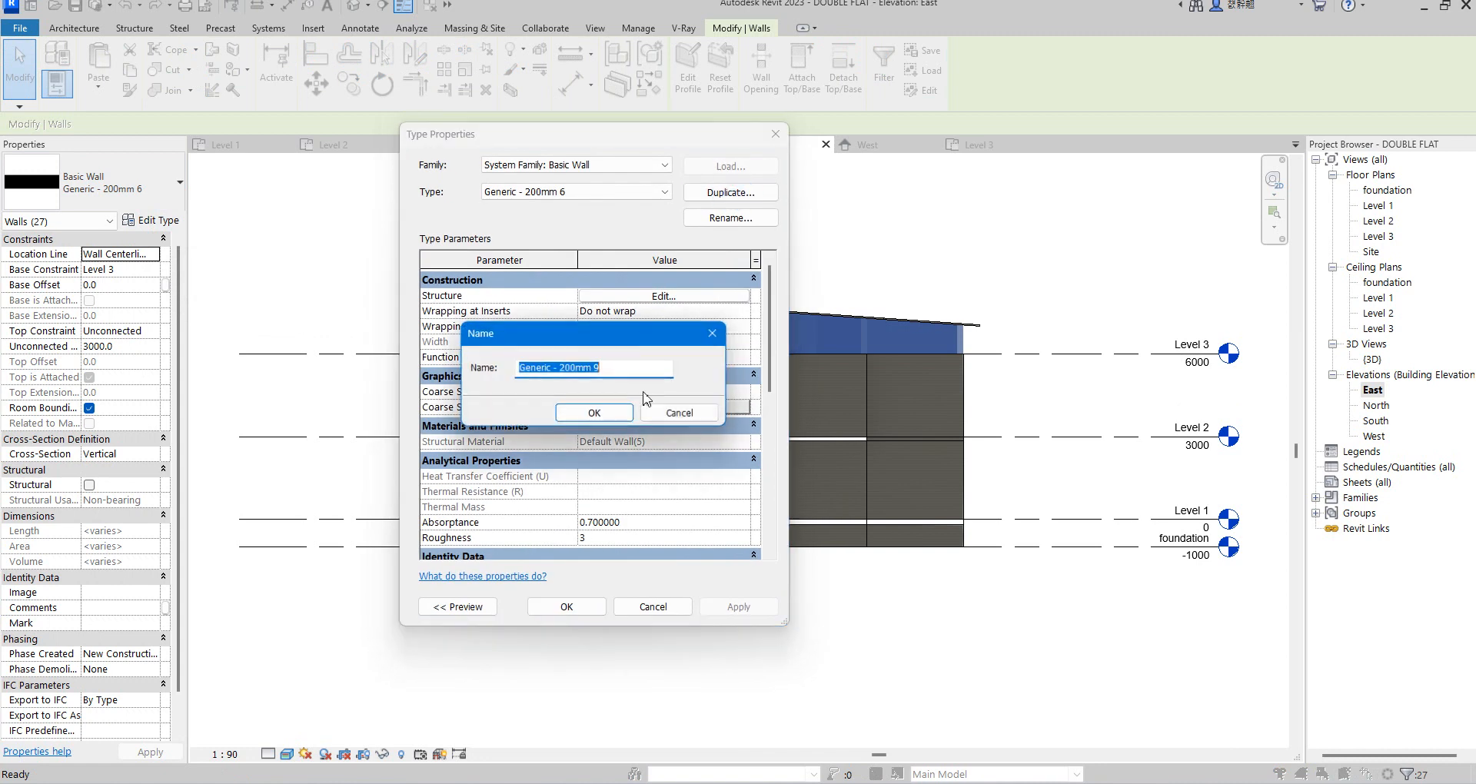
left_click(594, 414)
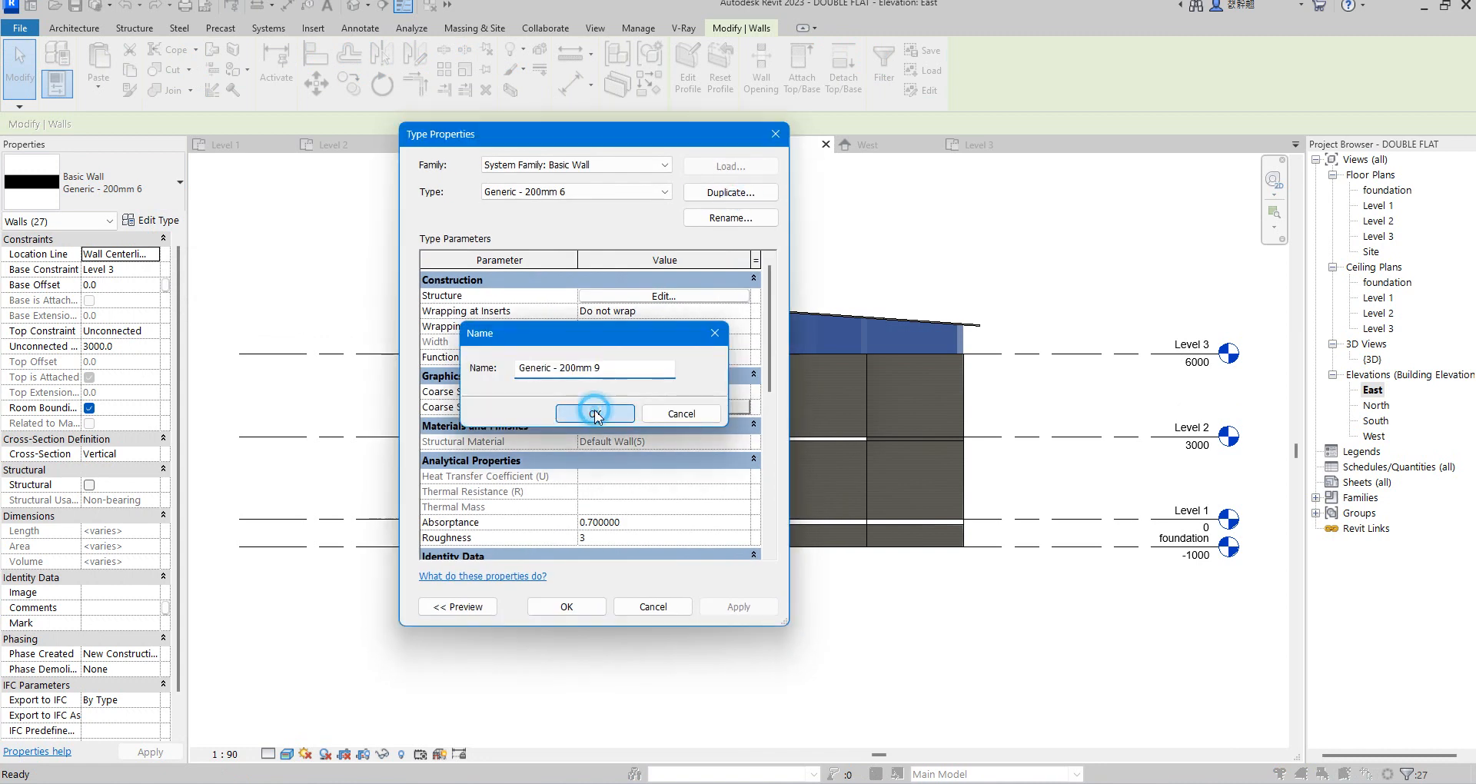
- Set the structure layer thickness of the Generic - 200mm 9 wall type to 120 and apply it to the Level 3 walls
left_click(661, 297)
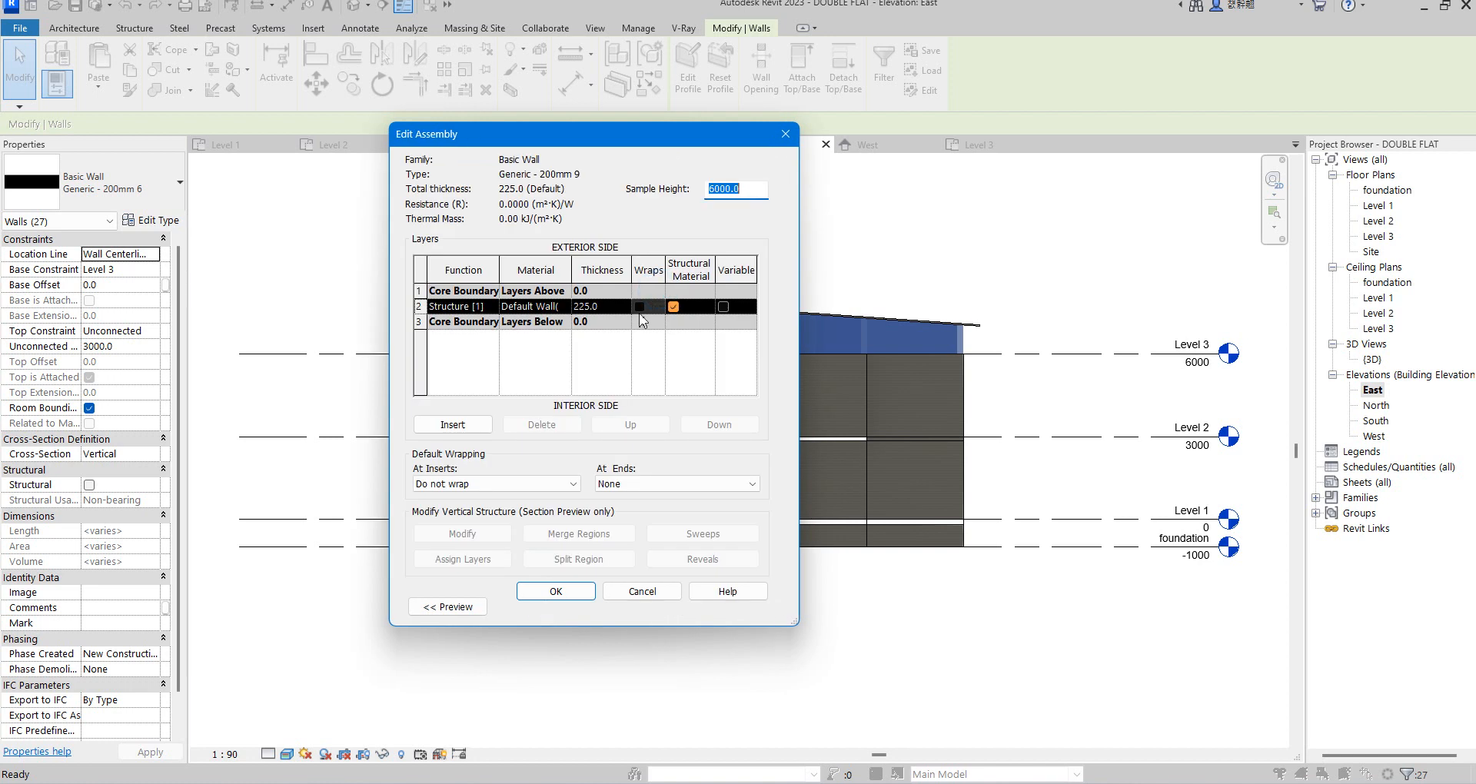
left_click(628, 307)
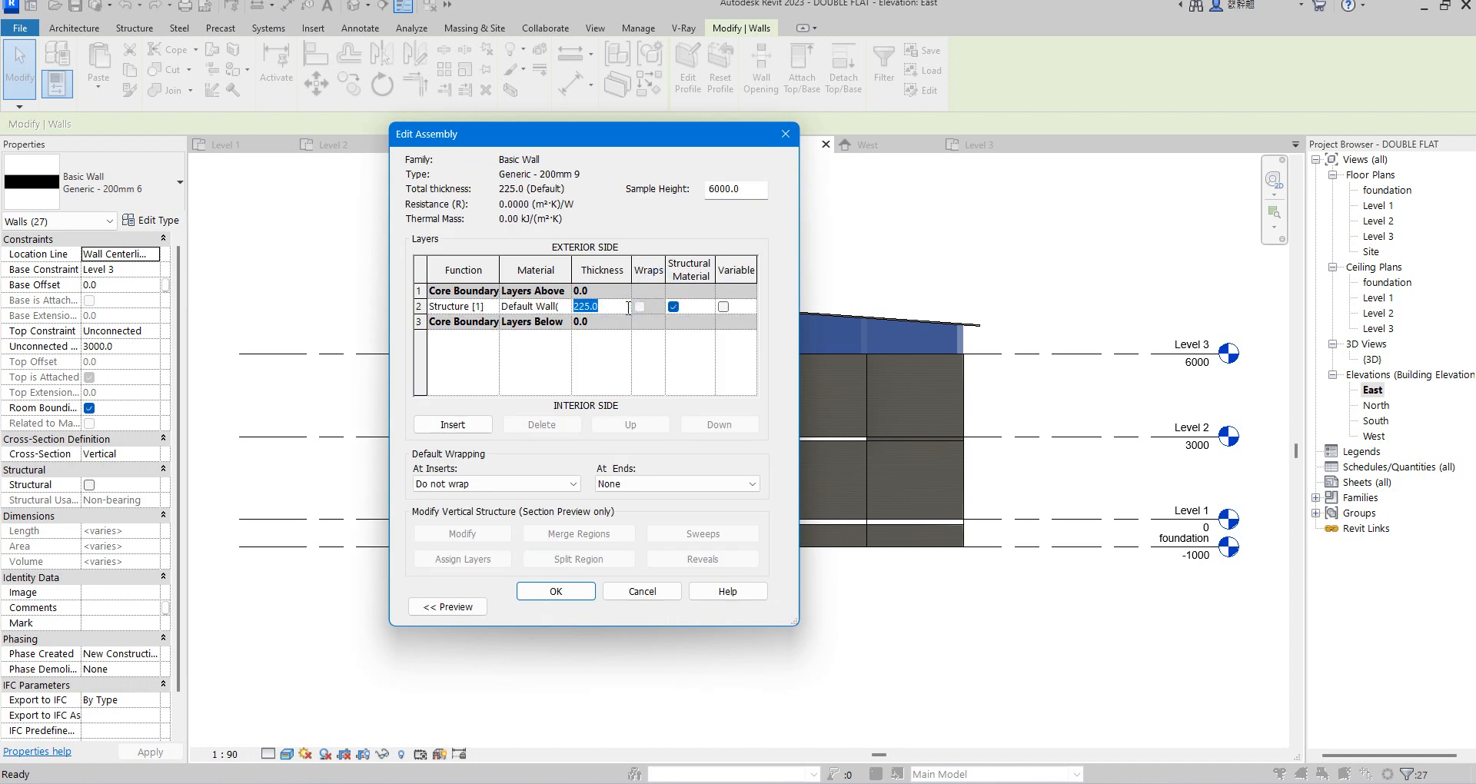
type("120")
left_click(548, 597)
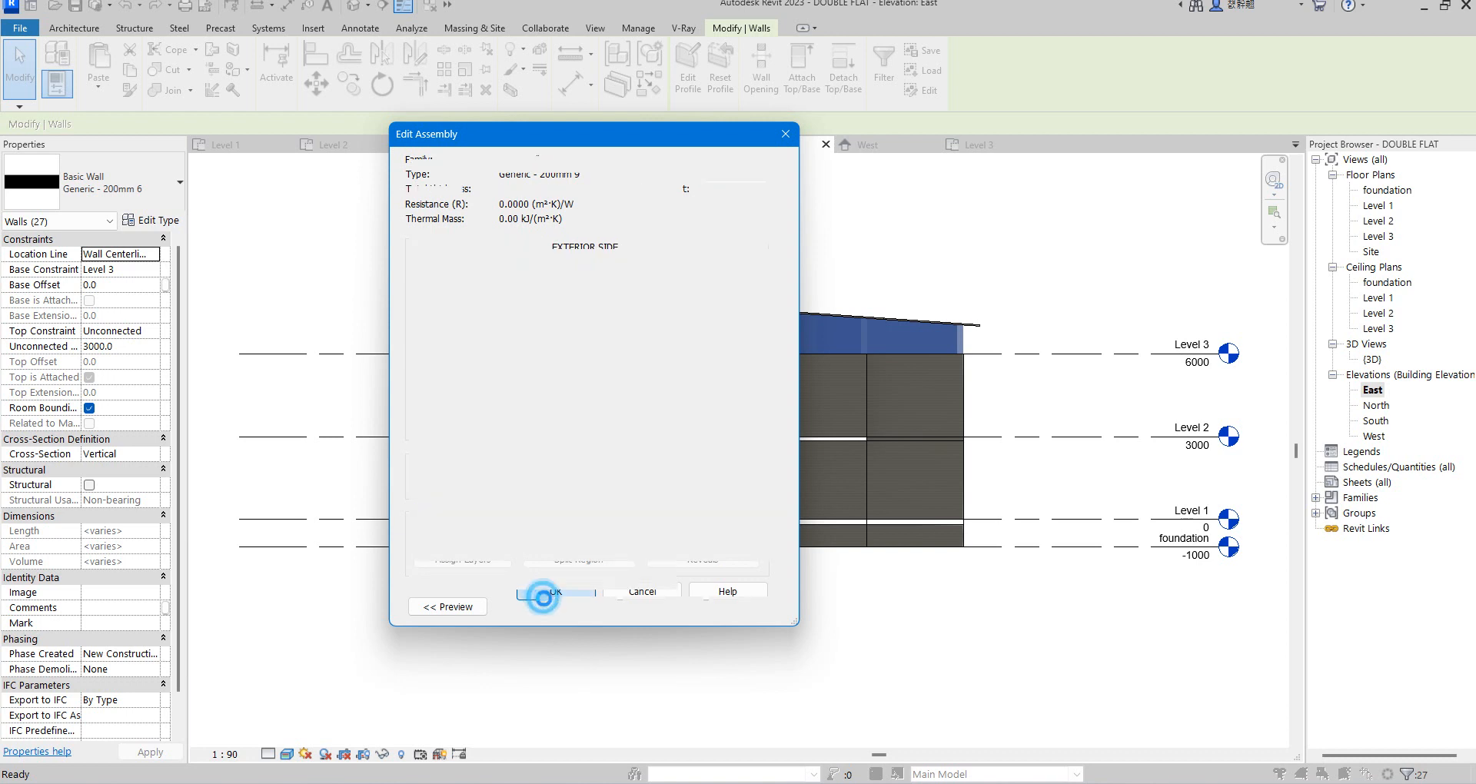
left_click(567, 607)
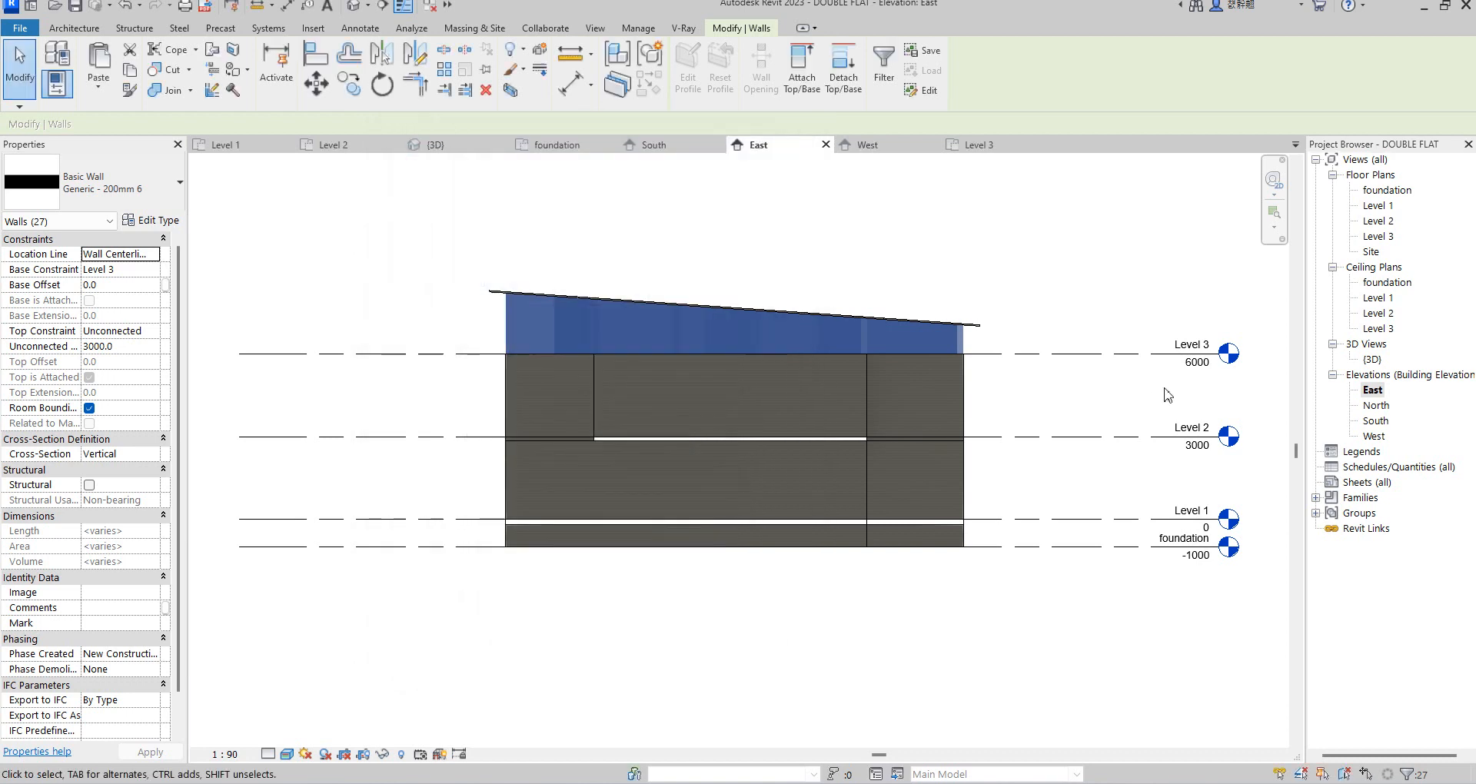
left_click(1047, 310)
- Examine how the thinner Level 3 walls meet the walls below and the roof in the East elevation and 3D view
scroll(503, 369, "up", 5)
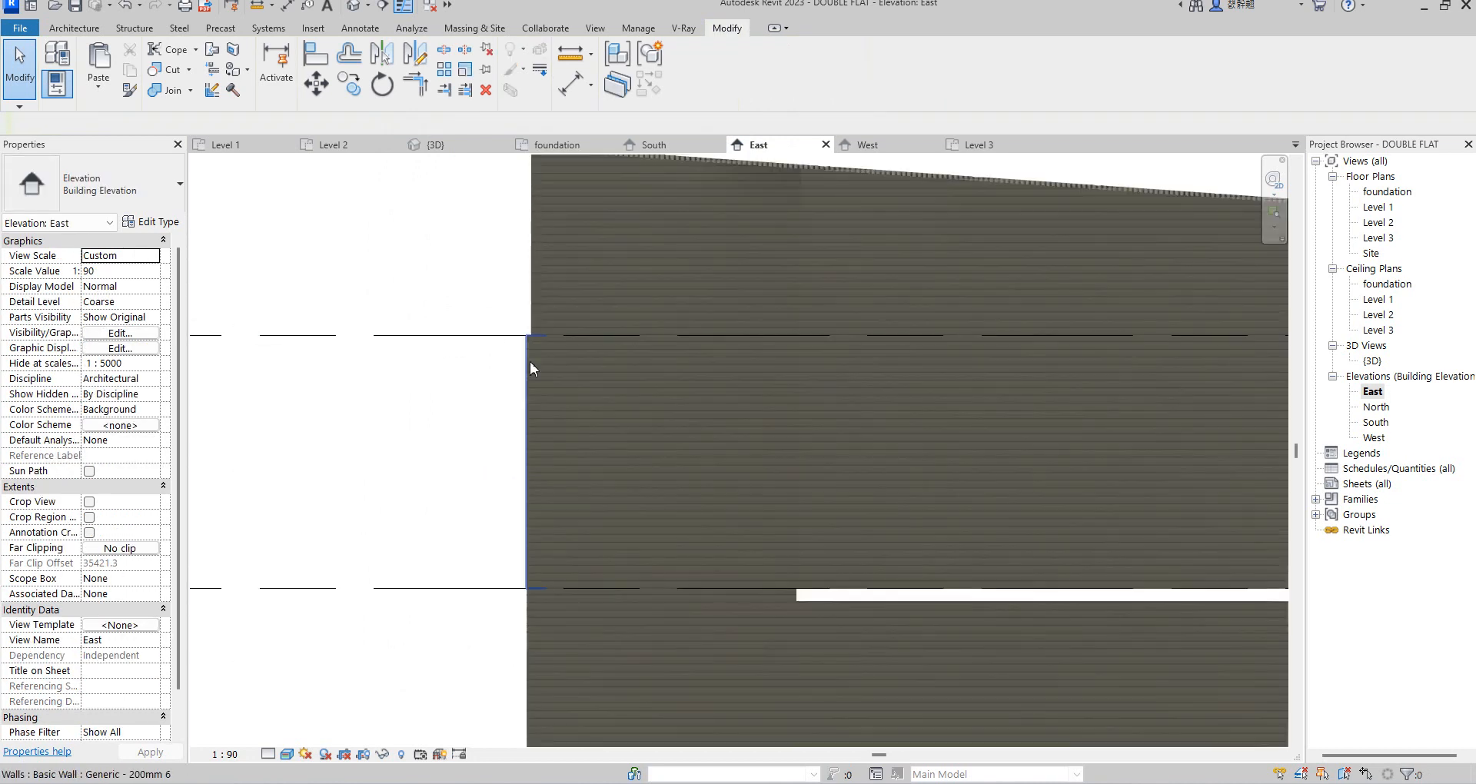
scroll(530, 329, "down", 4)
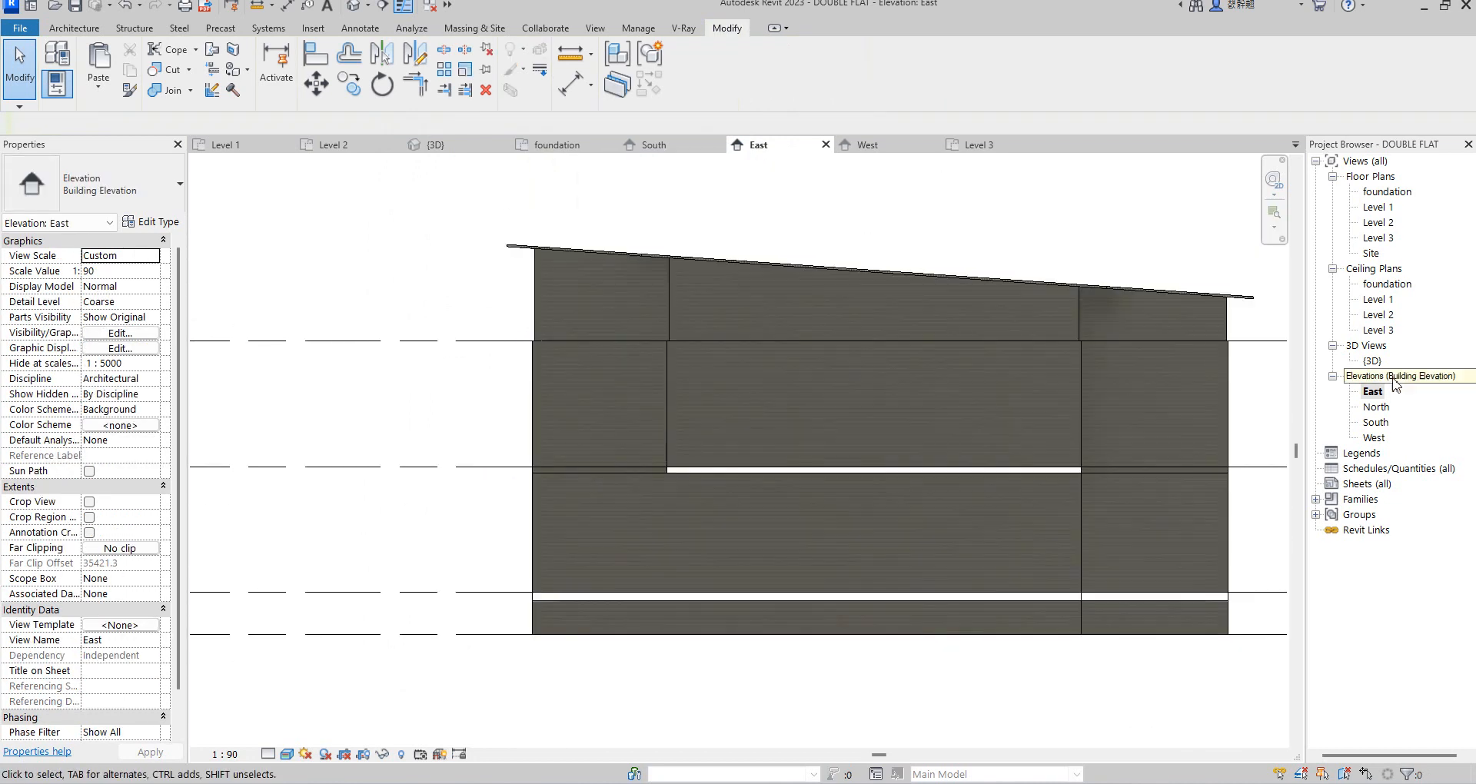
scroll(923, 460, "down", 2)
scroll(748, 435, "up", 5)
scroll(844, 476, "up", 4)
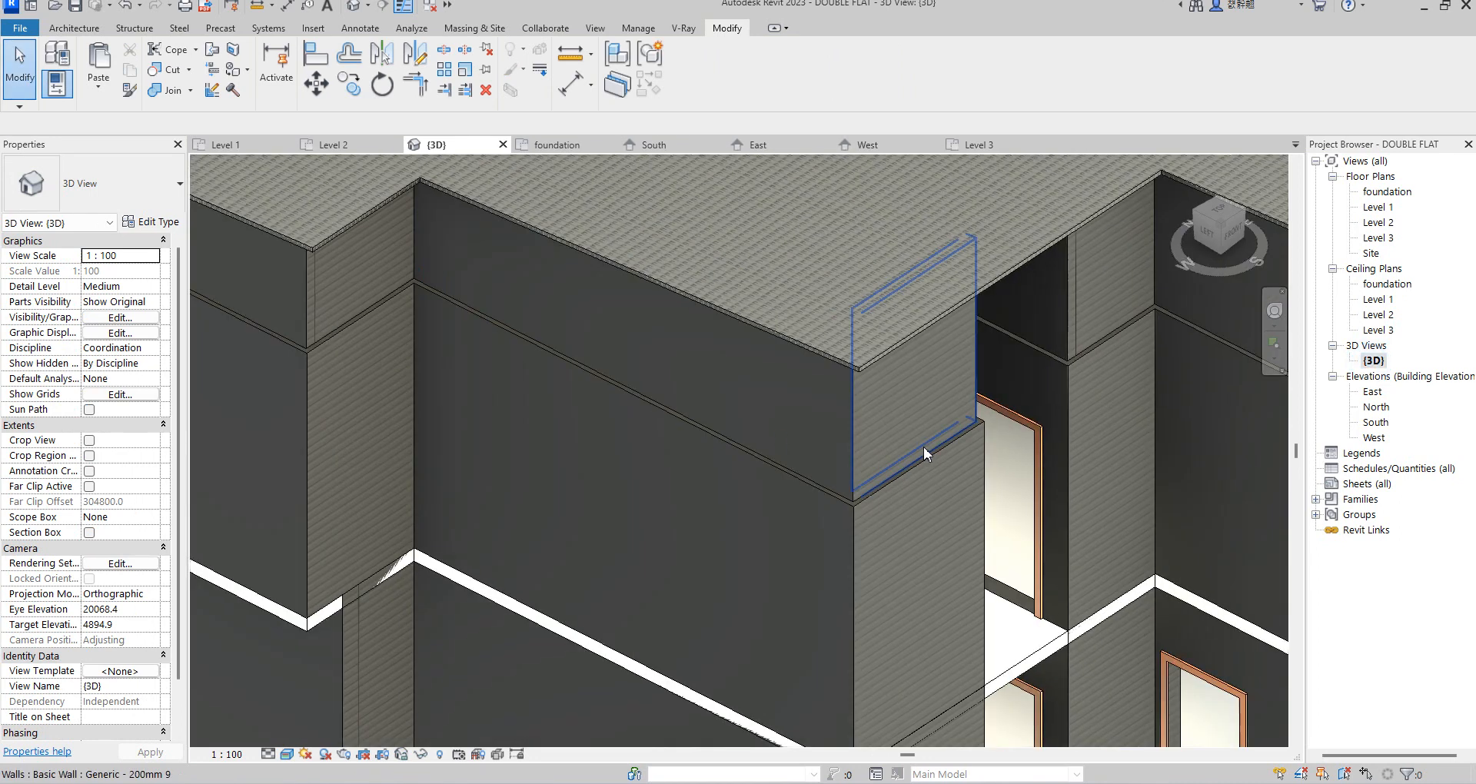
scroll(843, 464, "down", 6)
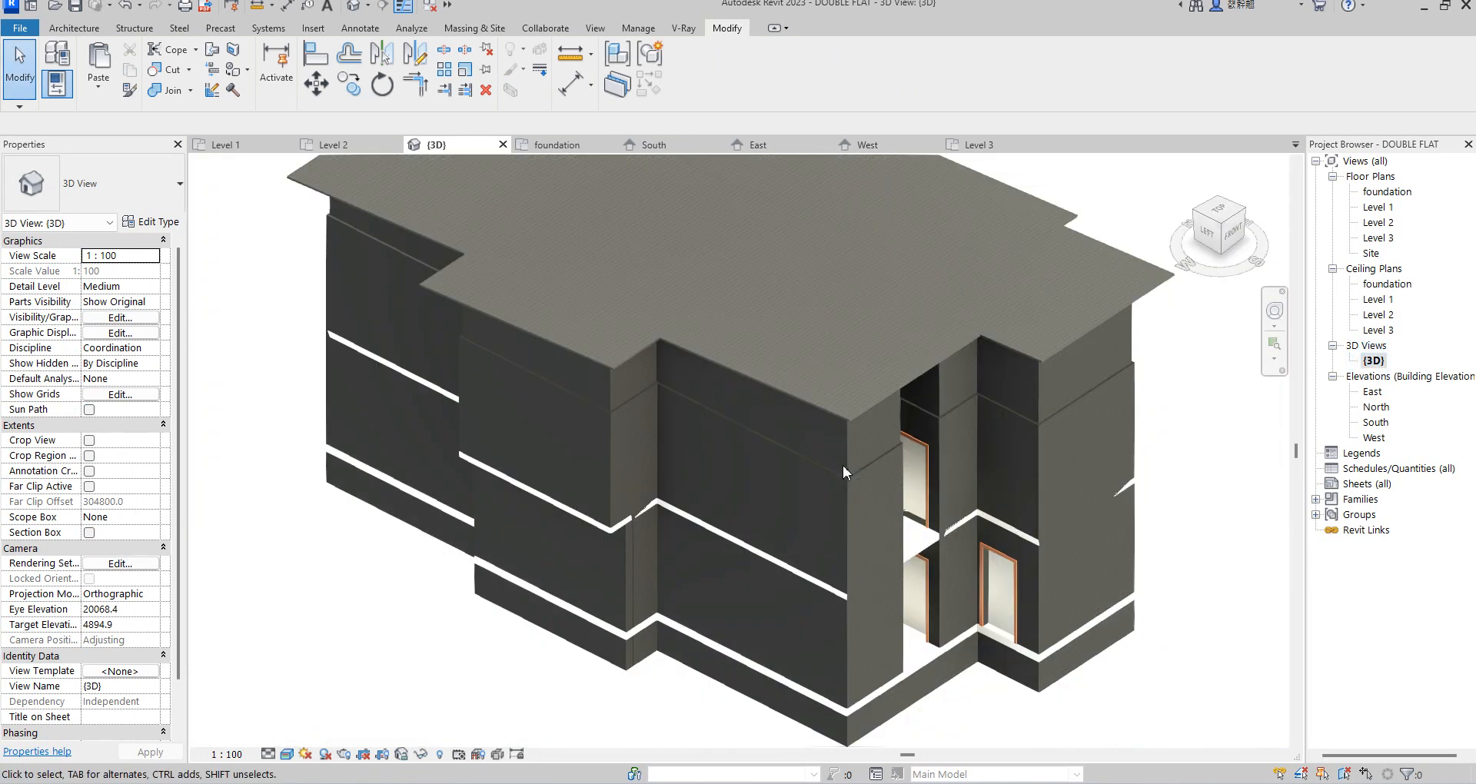
scroll(795, 427, "down", 2)
scroll(894, 458, "up", 3)
scroll(813, 449, "up", 2)
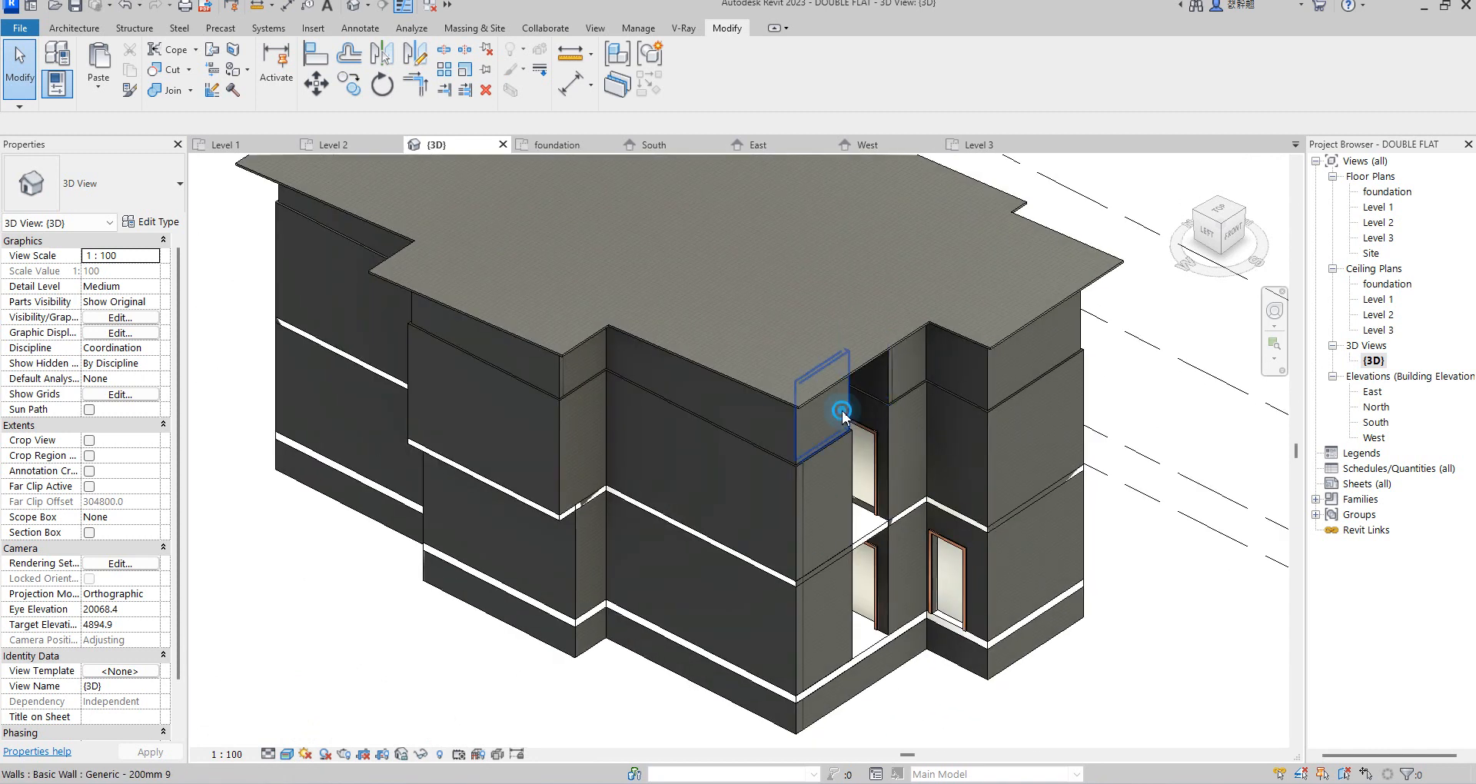
- Delete the short horizontal wall on Level 3 between the small square room and the lower right-hand room
left_click(843, 418)
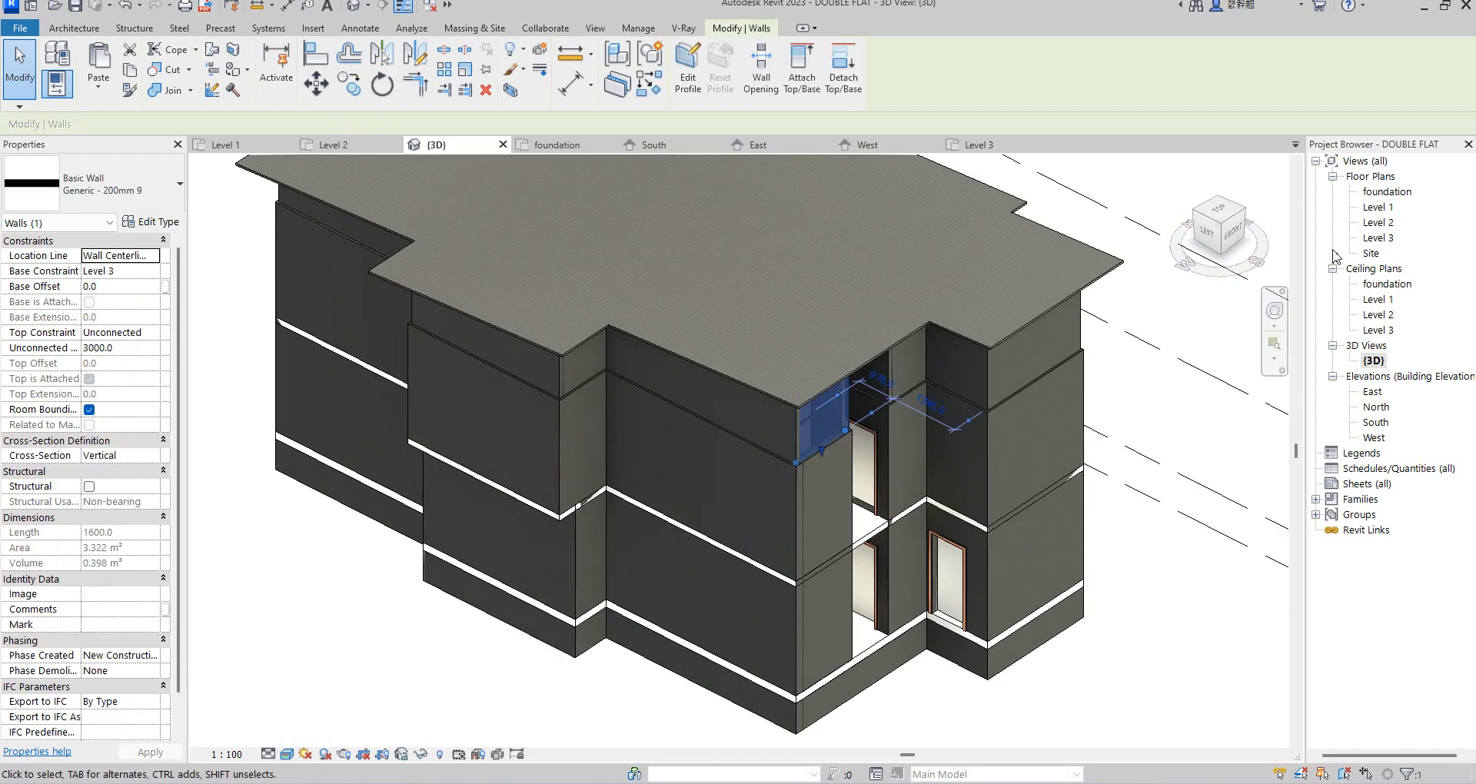
double_click(1378, 238)
scroll(891, 547, "up", 4)
left_click_drag(850, 538, 889, 602)
left_click(888, 601)
left_click(942, 538)
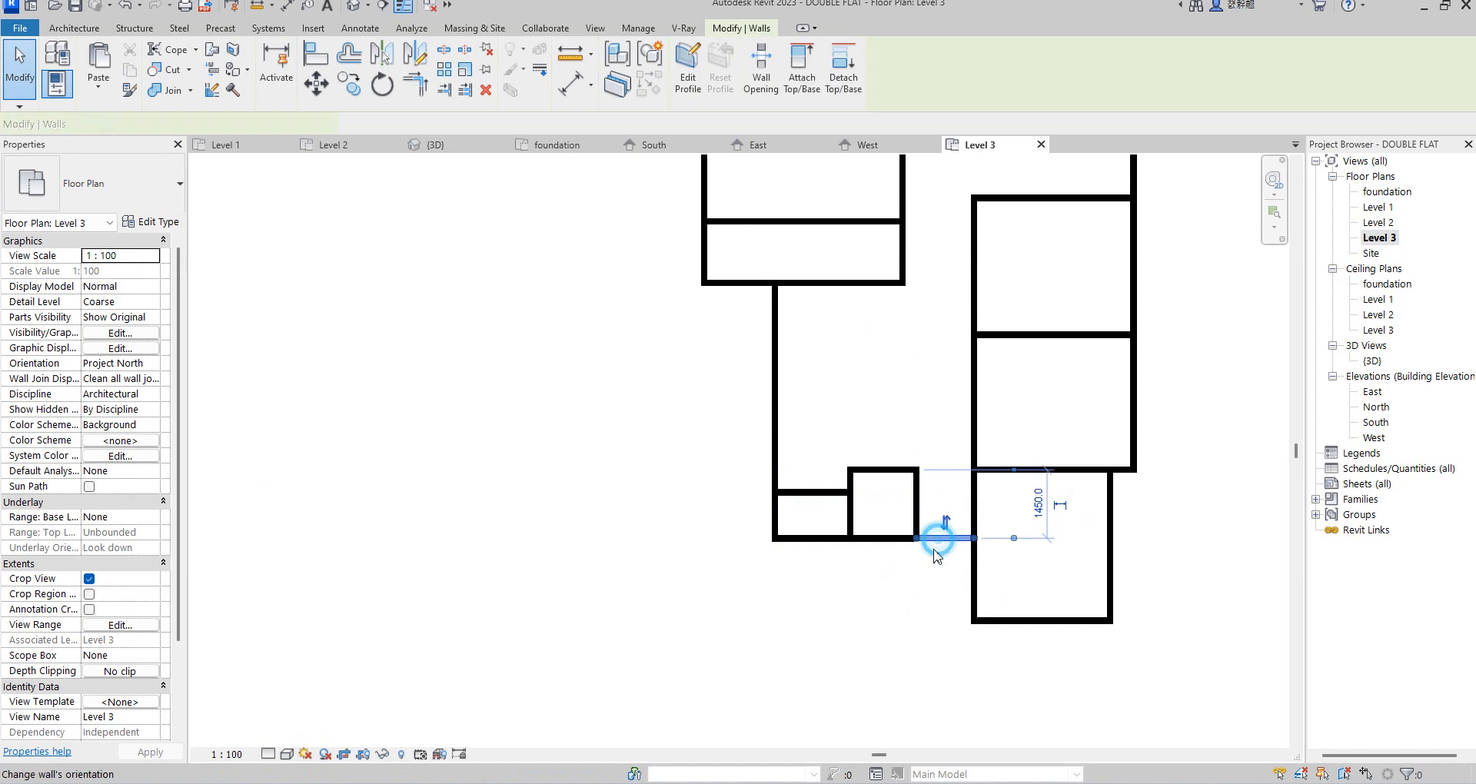
scroll(933, 574, "up", 2)
key("Delete")
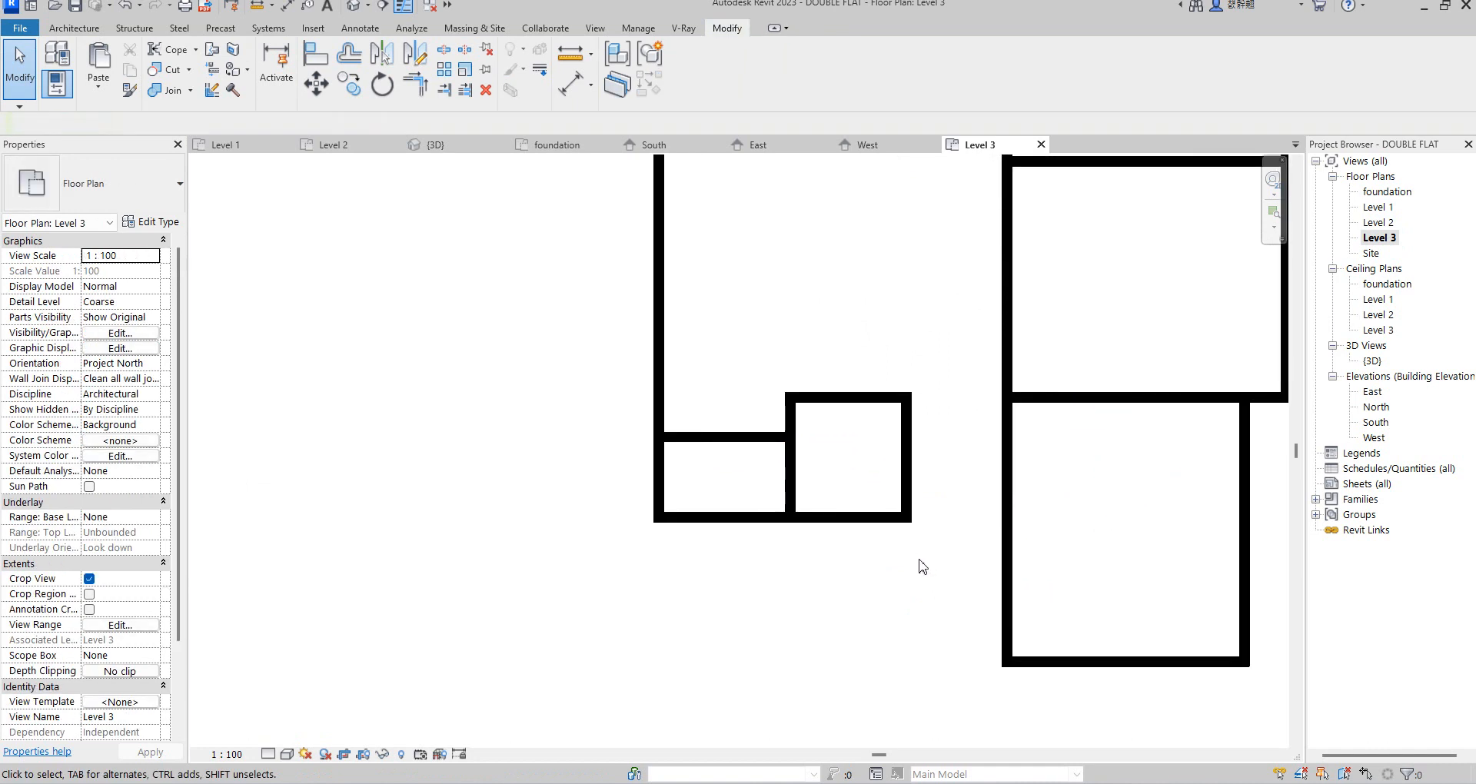
- Extend the small square room's lower wall on Level 3 across the gap to meet the lower right-hand room's wall
left_click(871, 518)
left_click_drag(907, 517, 991, 513)
left_click(974, 567)
scroll(975, 567, "down", 4)
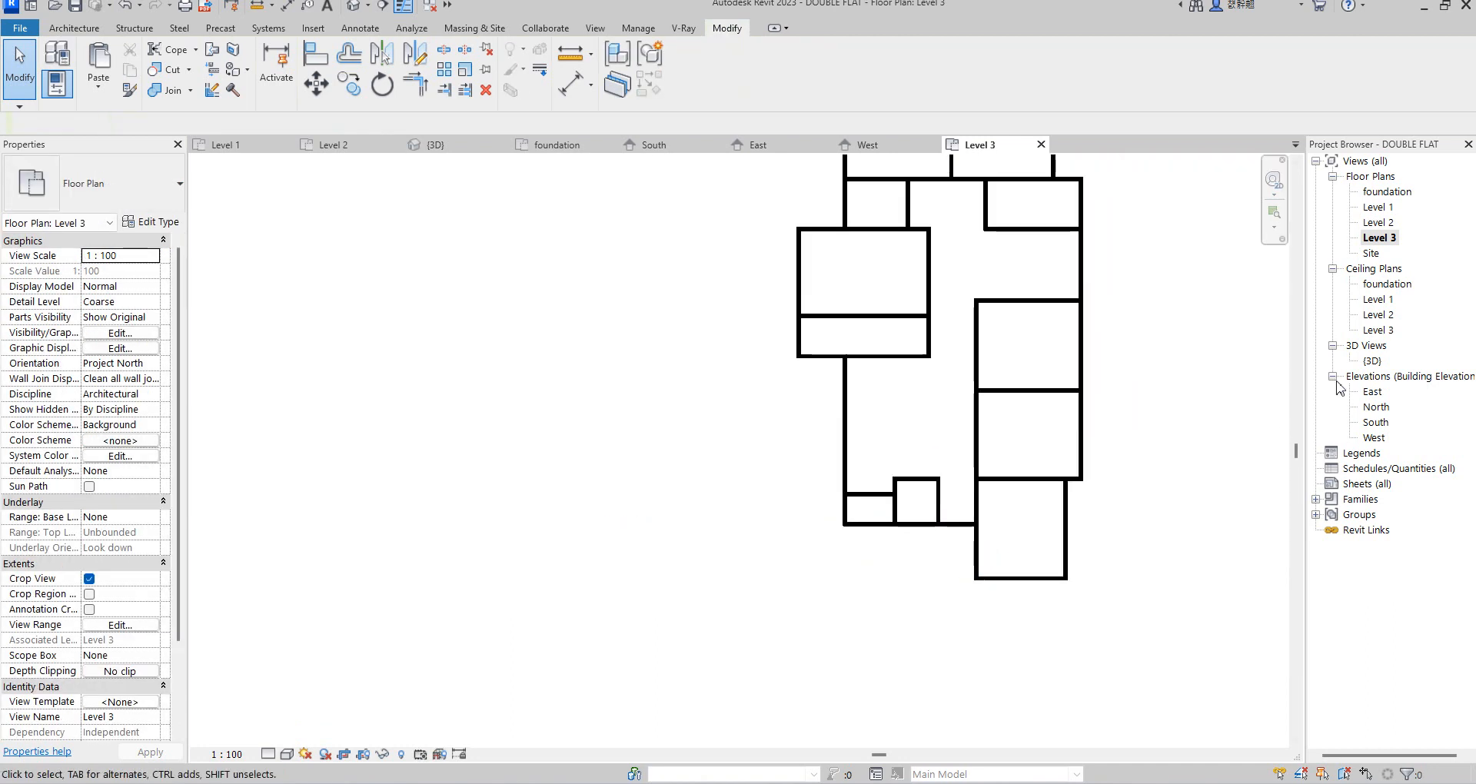
- Inspect the Level 3 walls and the raised roof from several sides in the 3D view
double_click(1373, 361)
left_click(1218, 214)
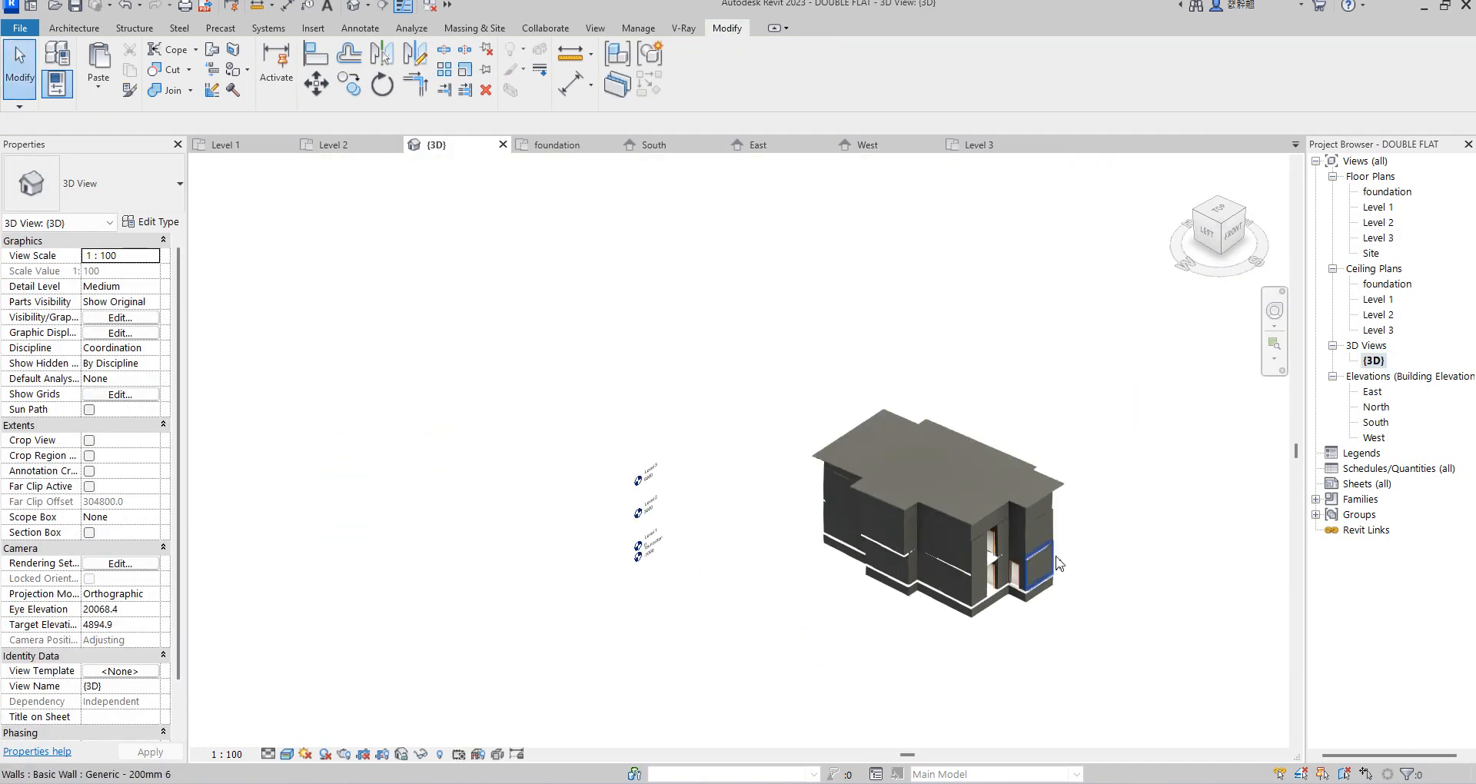
left_click(1247, 214)
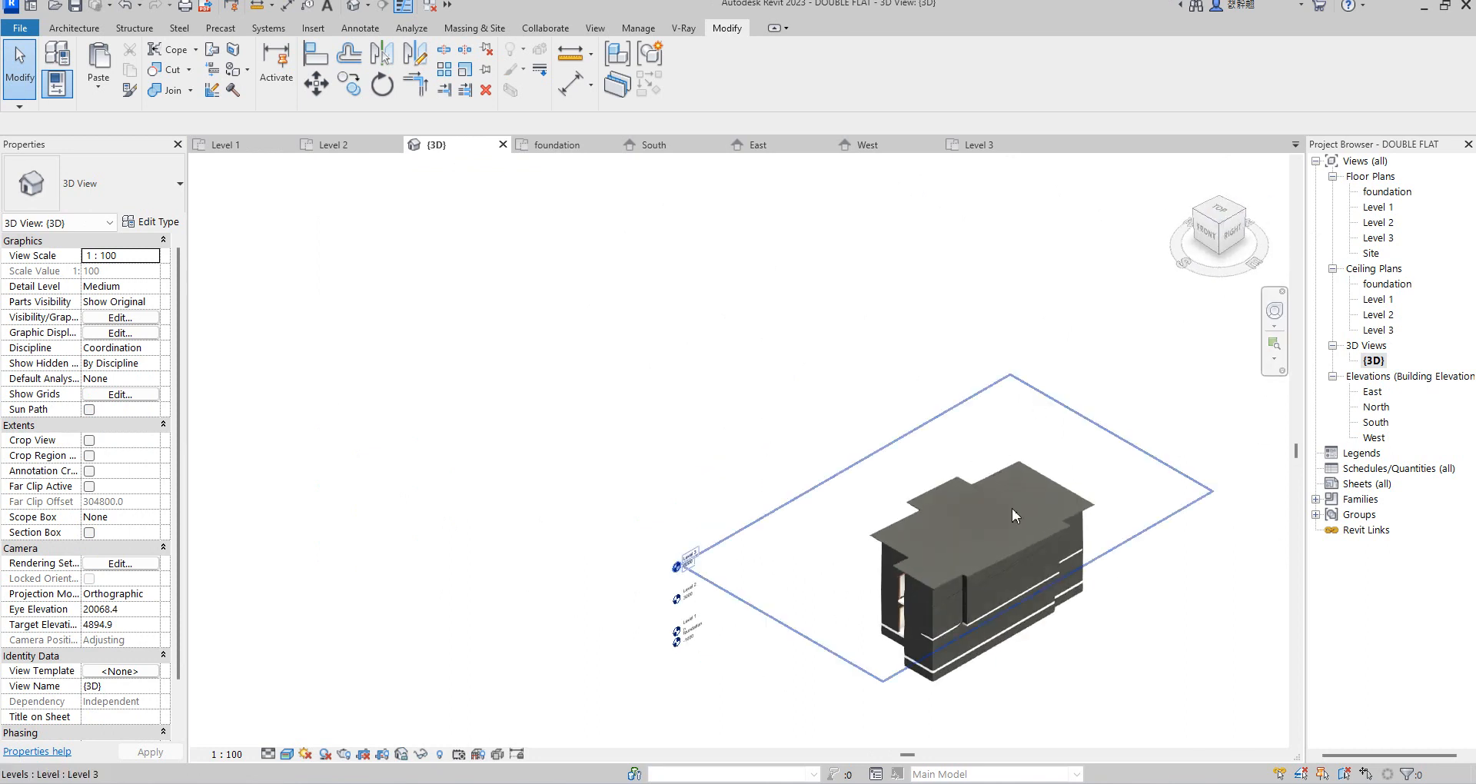
scroll(777, 607, "up", 5)
scroll(804, 589, "down", 4)
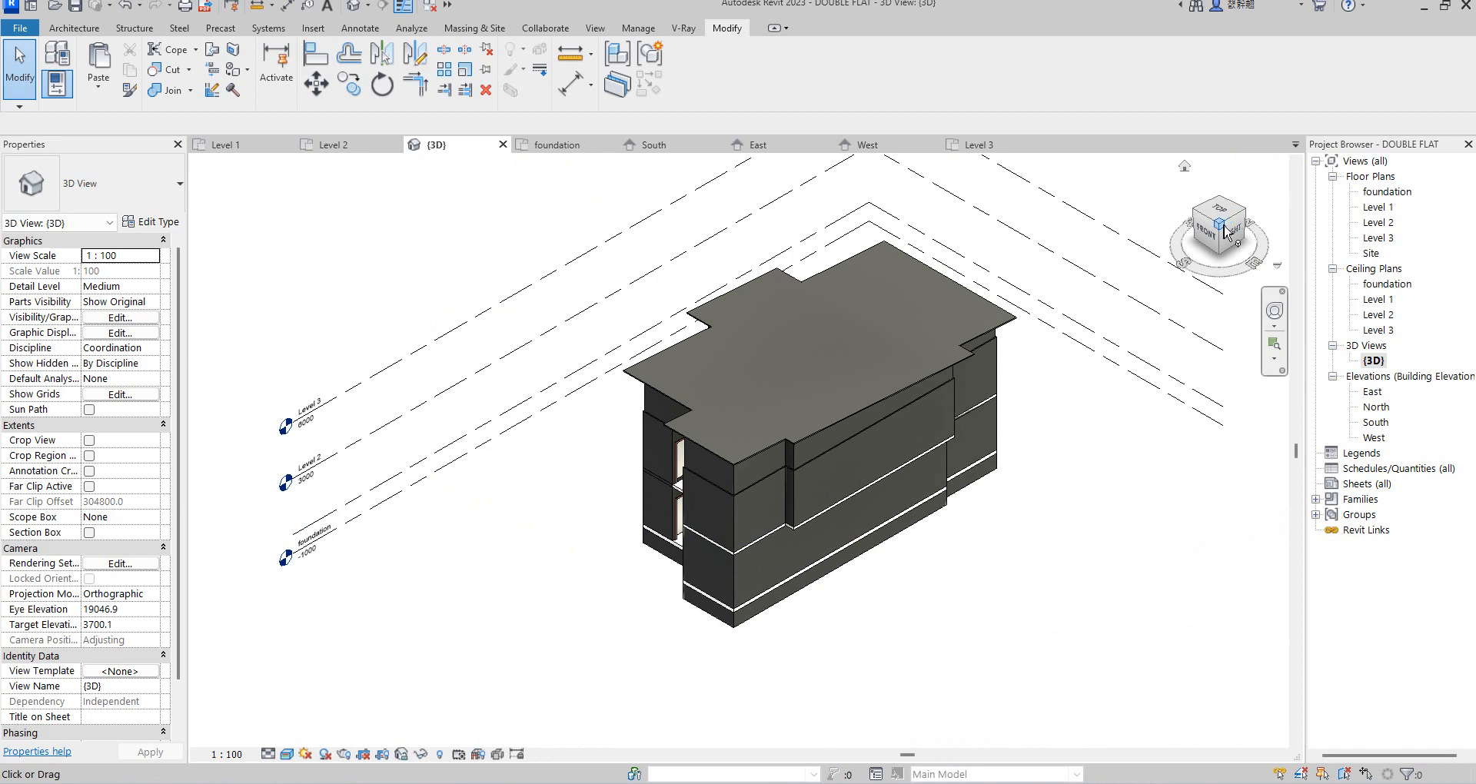
mouse_move(1224, 195)
left_mouse_down()
mouse_move(1227, 173)
mouse_move(240, 227)
mouse_move(426, 256)
mouse_move(259, 342)
mouse_move(182, 312)
mouse_move(1263, 306)
left_mouse_up()
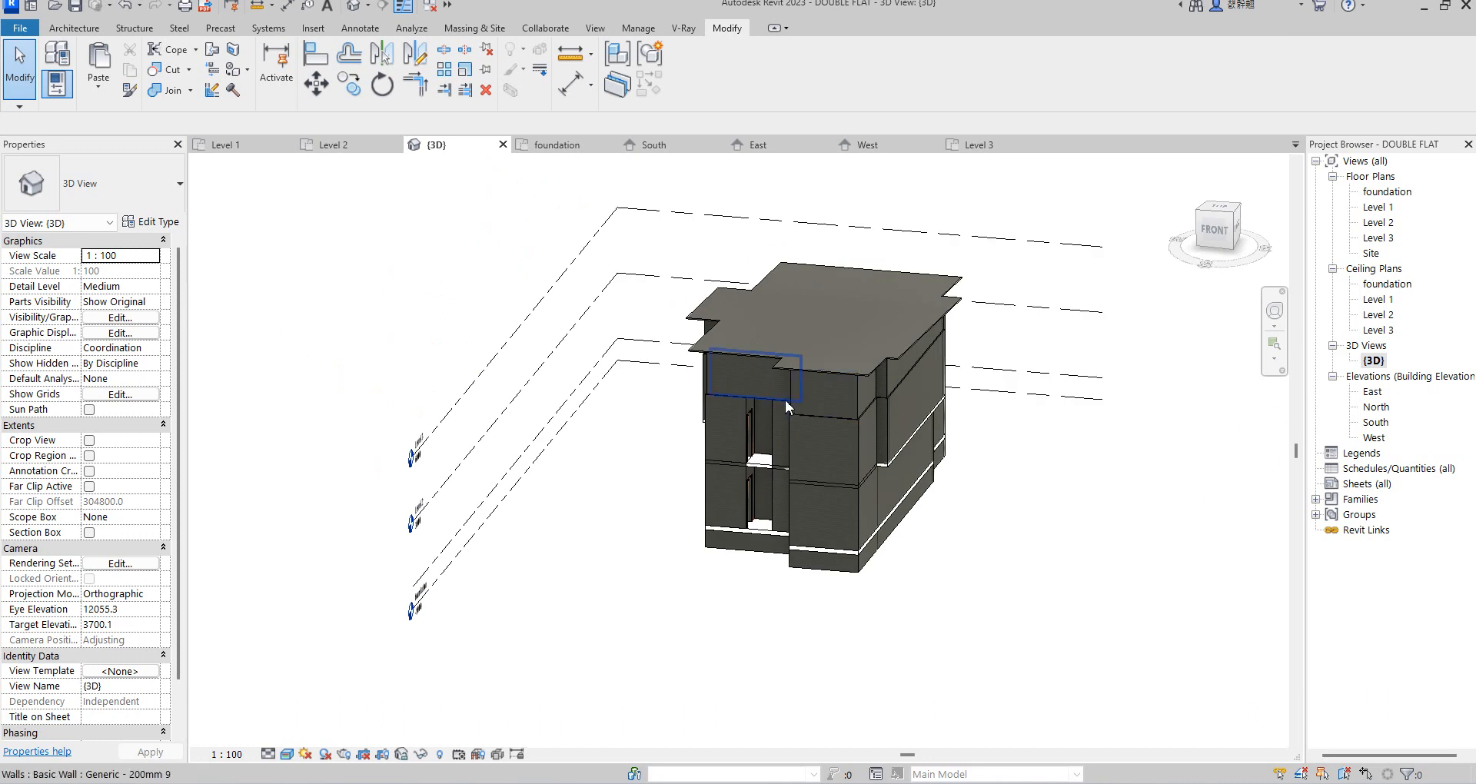
scroll(788, 398, "up", 4)
left_click(1229, 219)
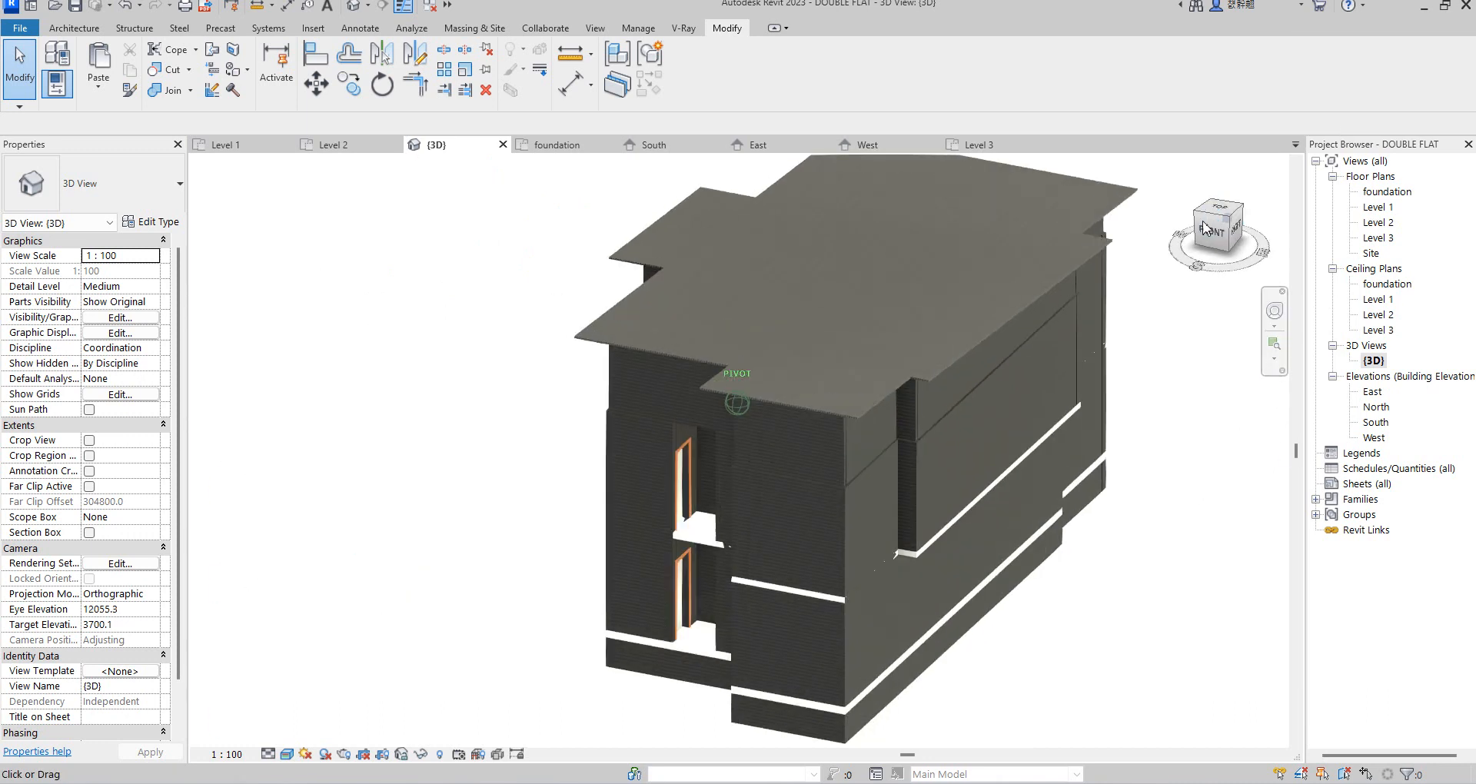
- Create an in-place model of category Site named Site 1 in the foundation floor plan
double_click(1376, 196)
scroll(784, 389, "down", 4)
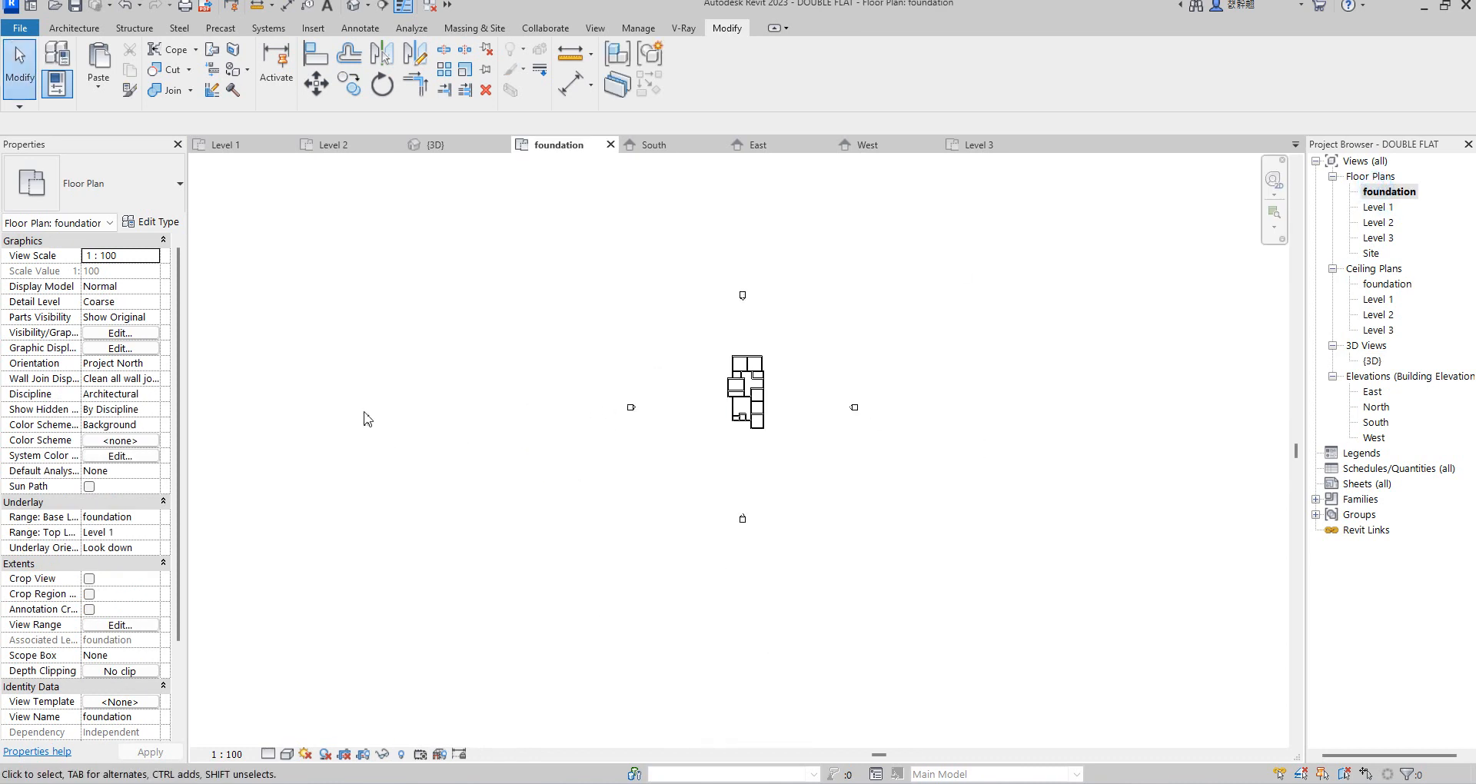
left_click(75, 29)
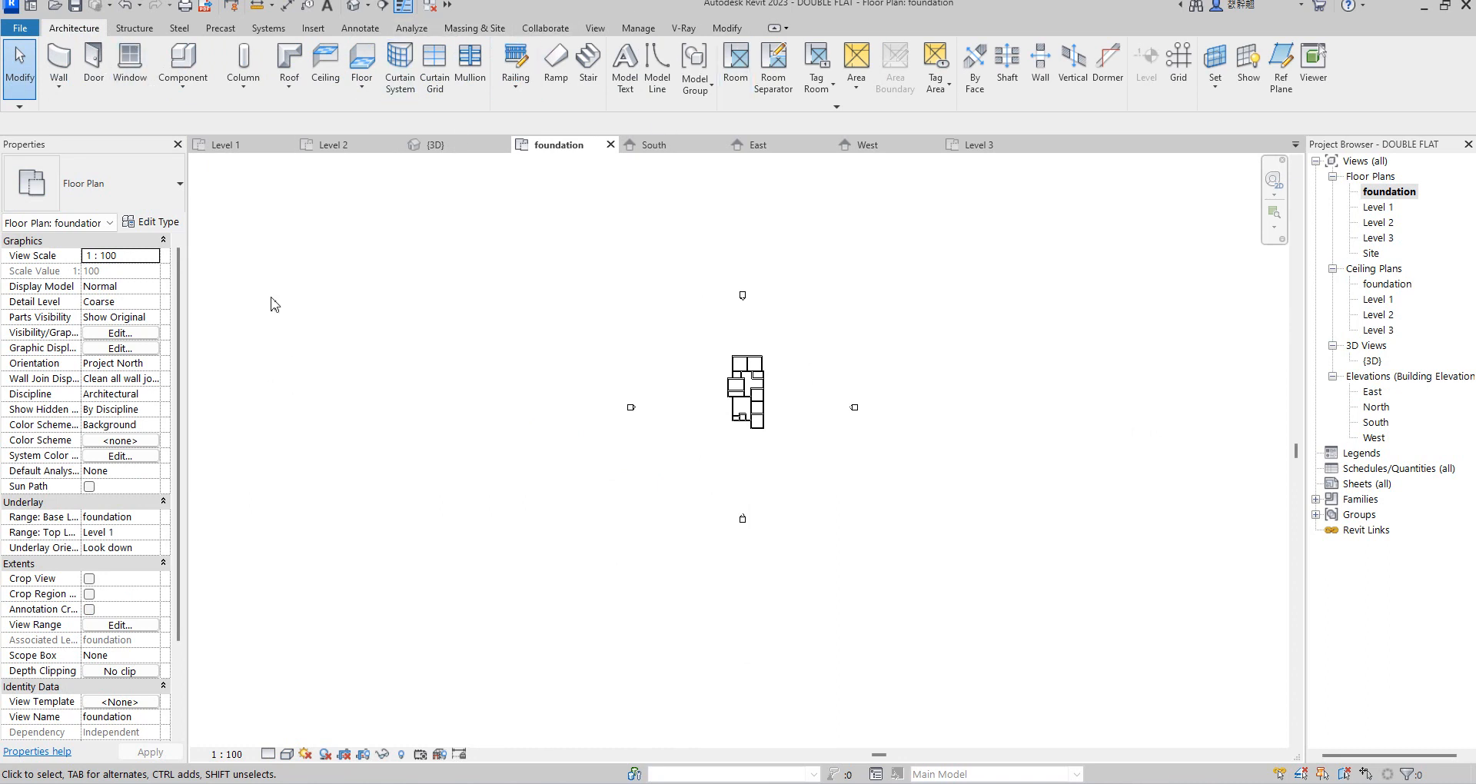
left_click(186, 88)
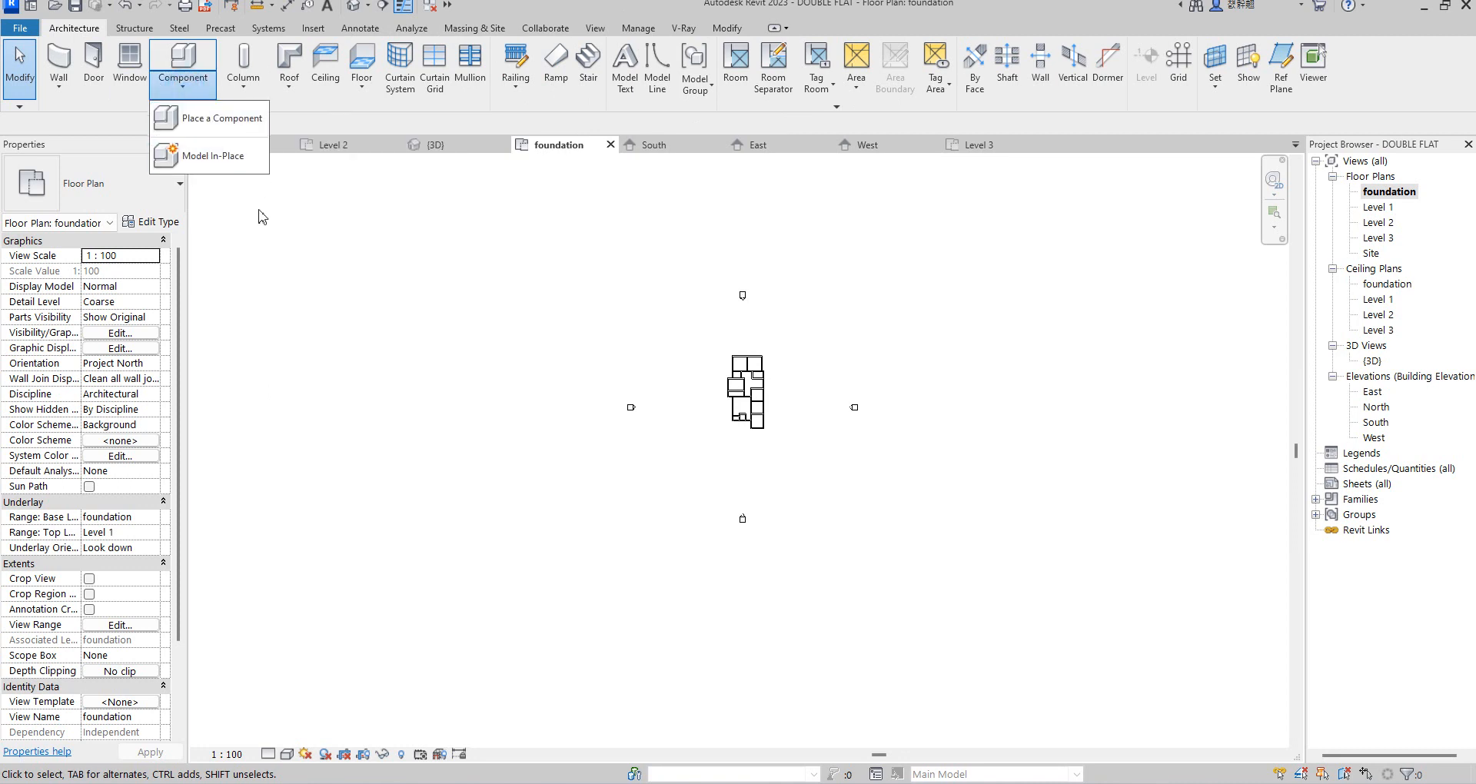
left_click(216, 155)
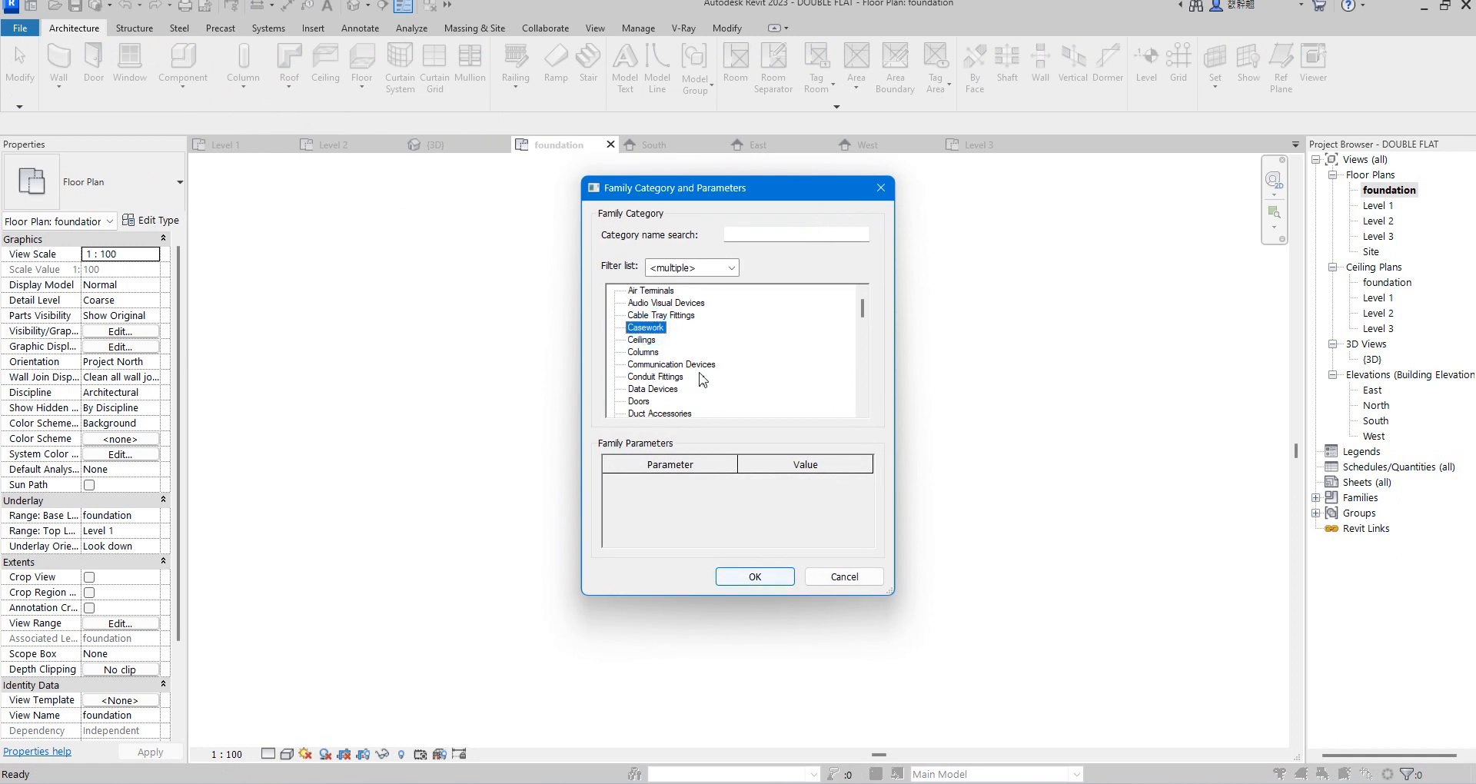
scroll(675, 398, "down", 10)
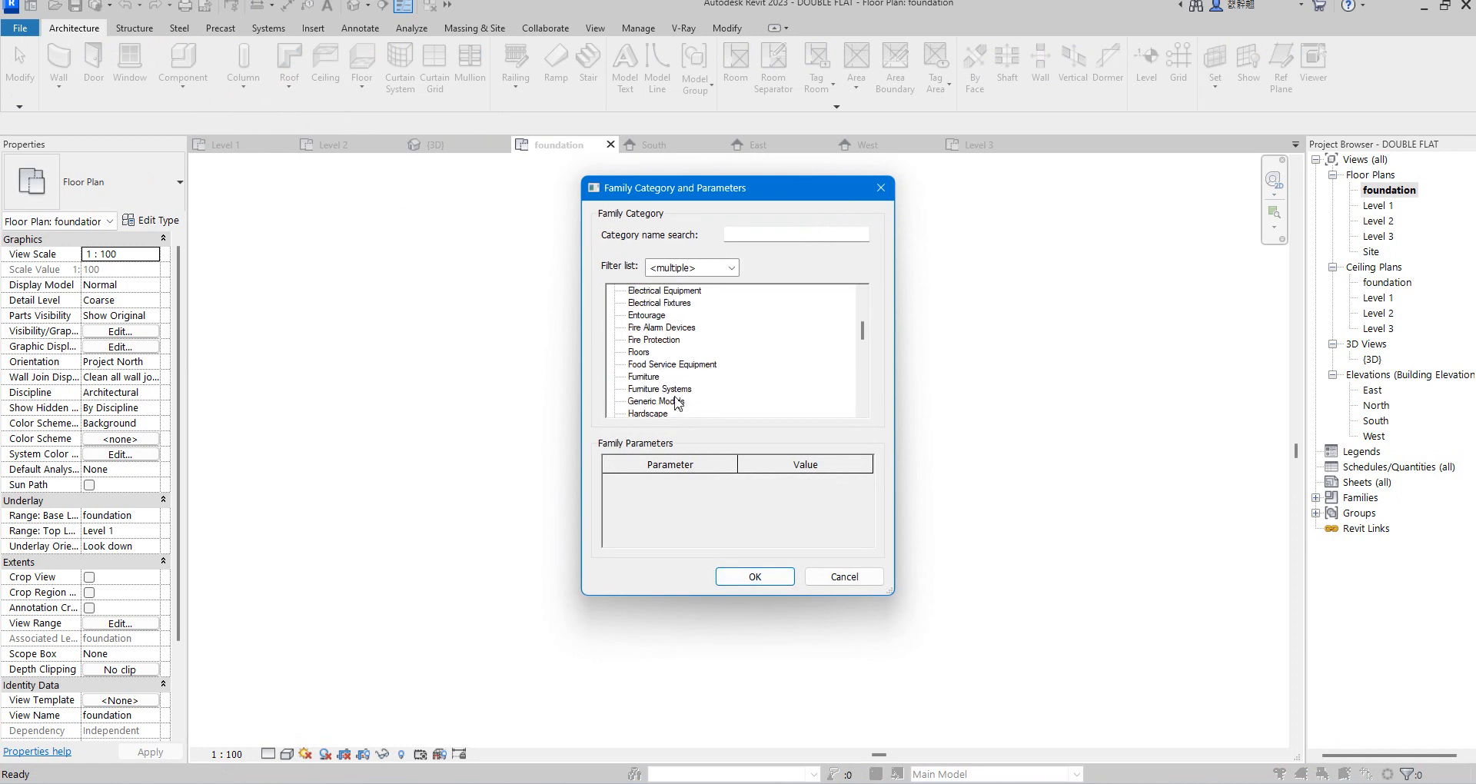
scroll(675, 401, "down", 2)
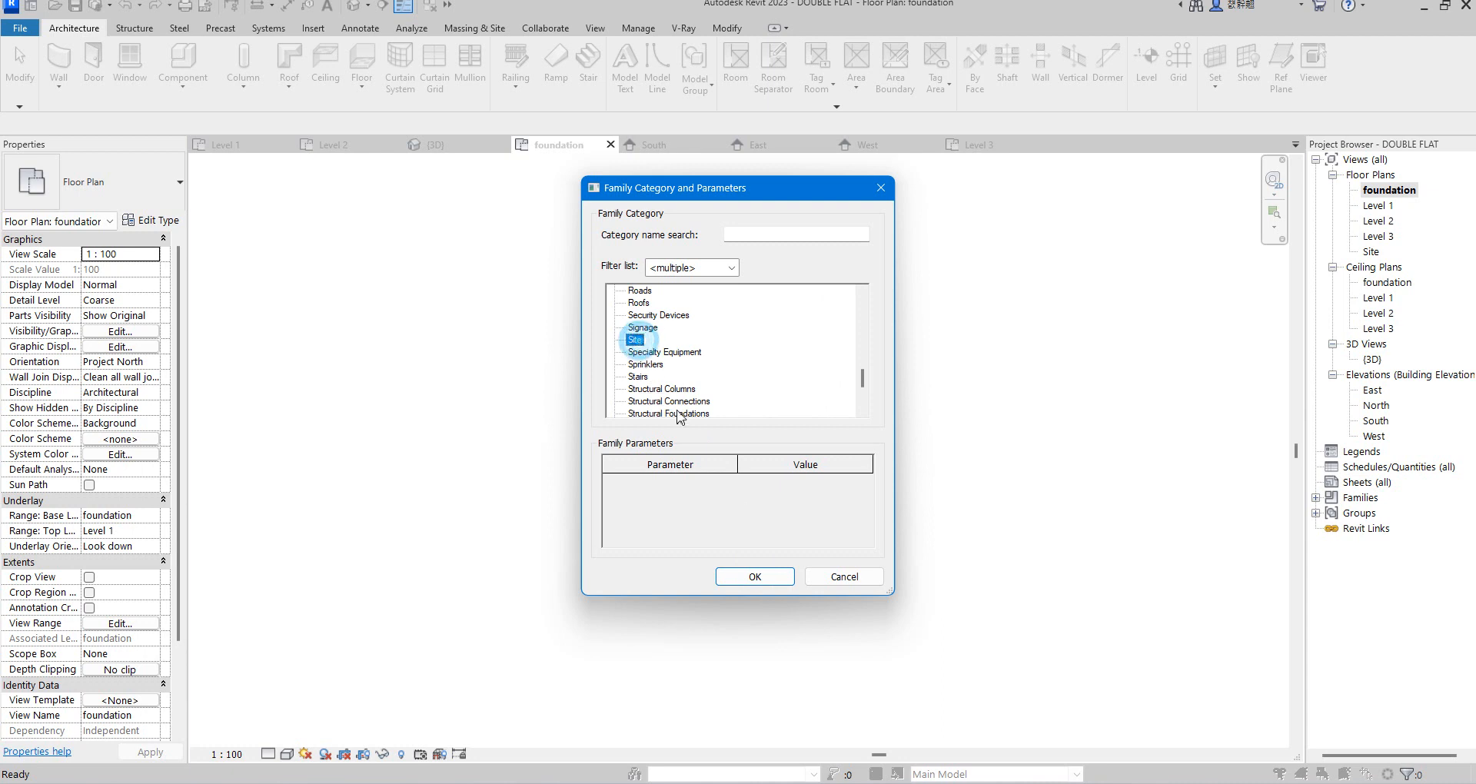
left_click(744, 582)
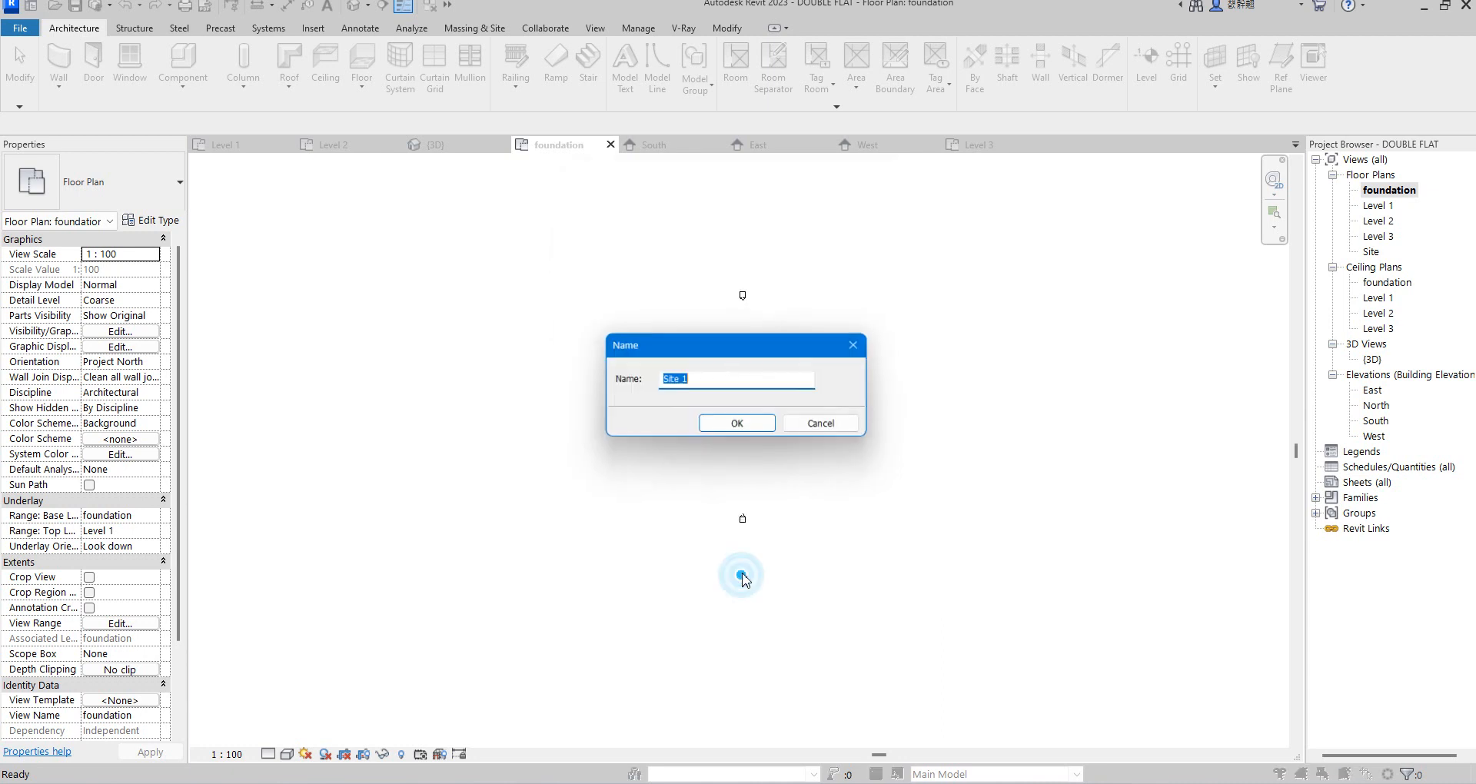
left_click(747, 429)
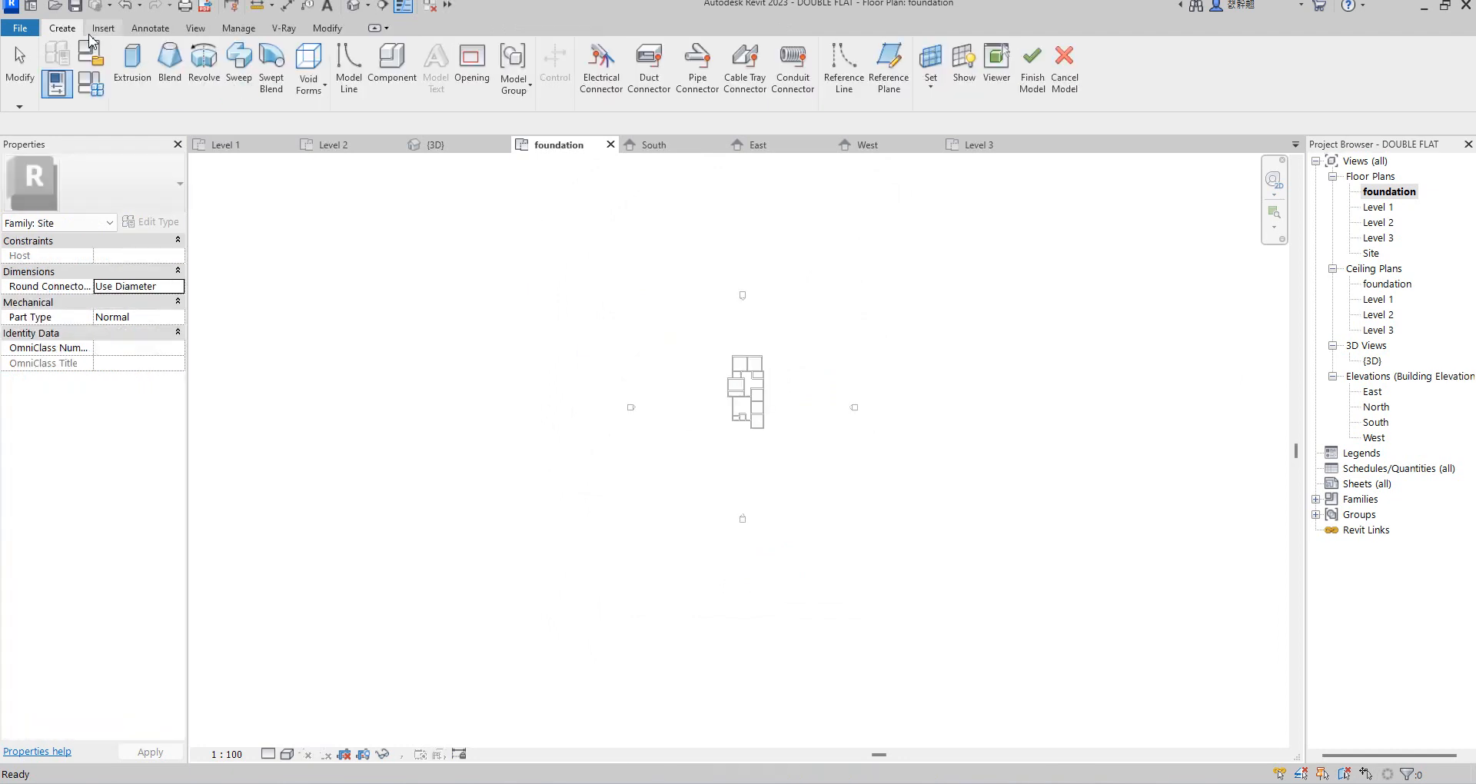
- Extrude a rectangle about 94000 by 88000 mm around the building, 250 mm deep, and finish the in-place site model
left_click(136, 68)
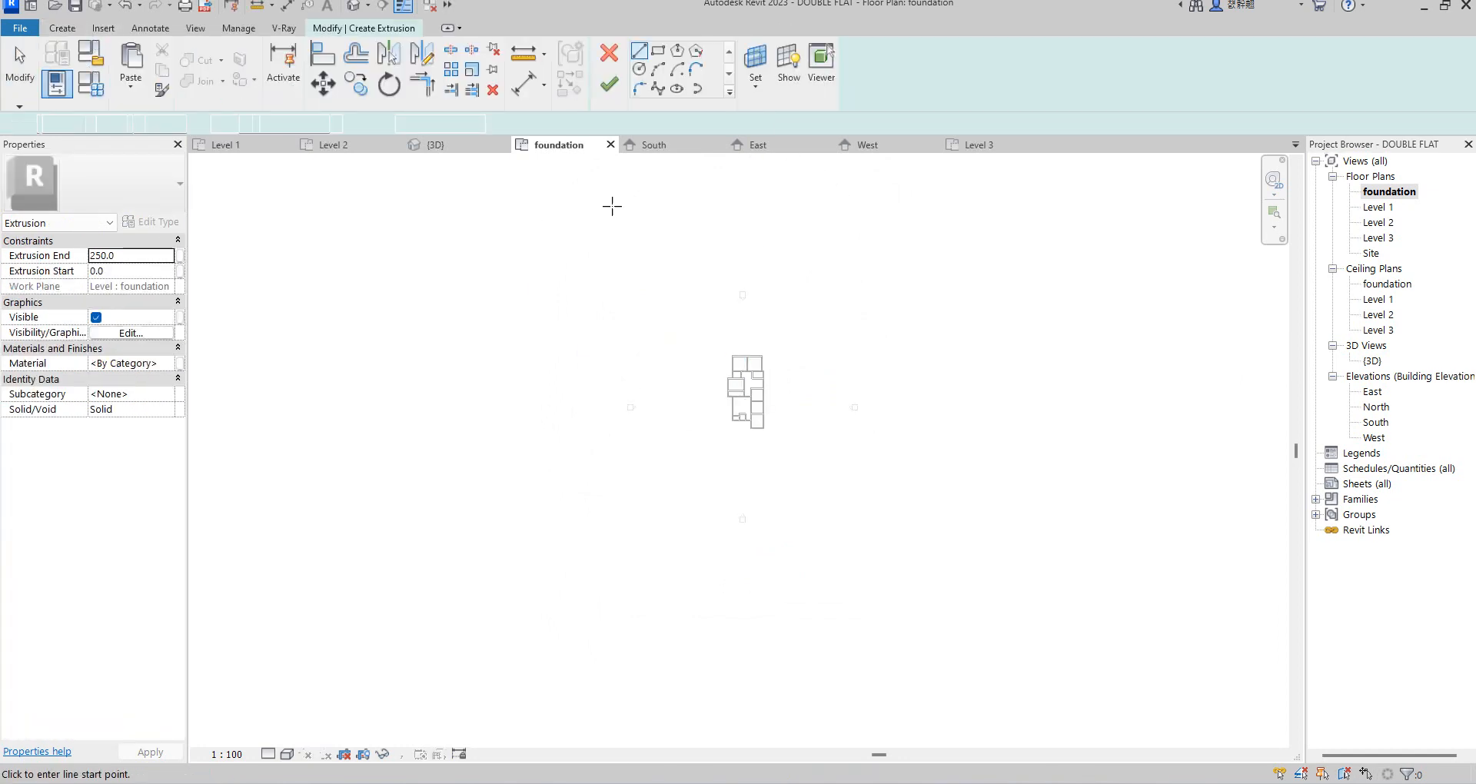
left_click(658, 51)
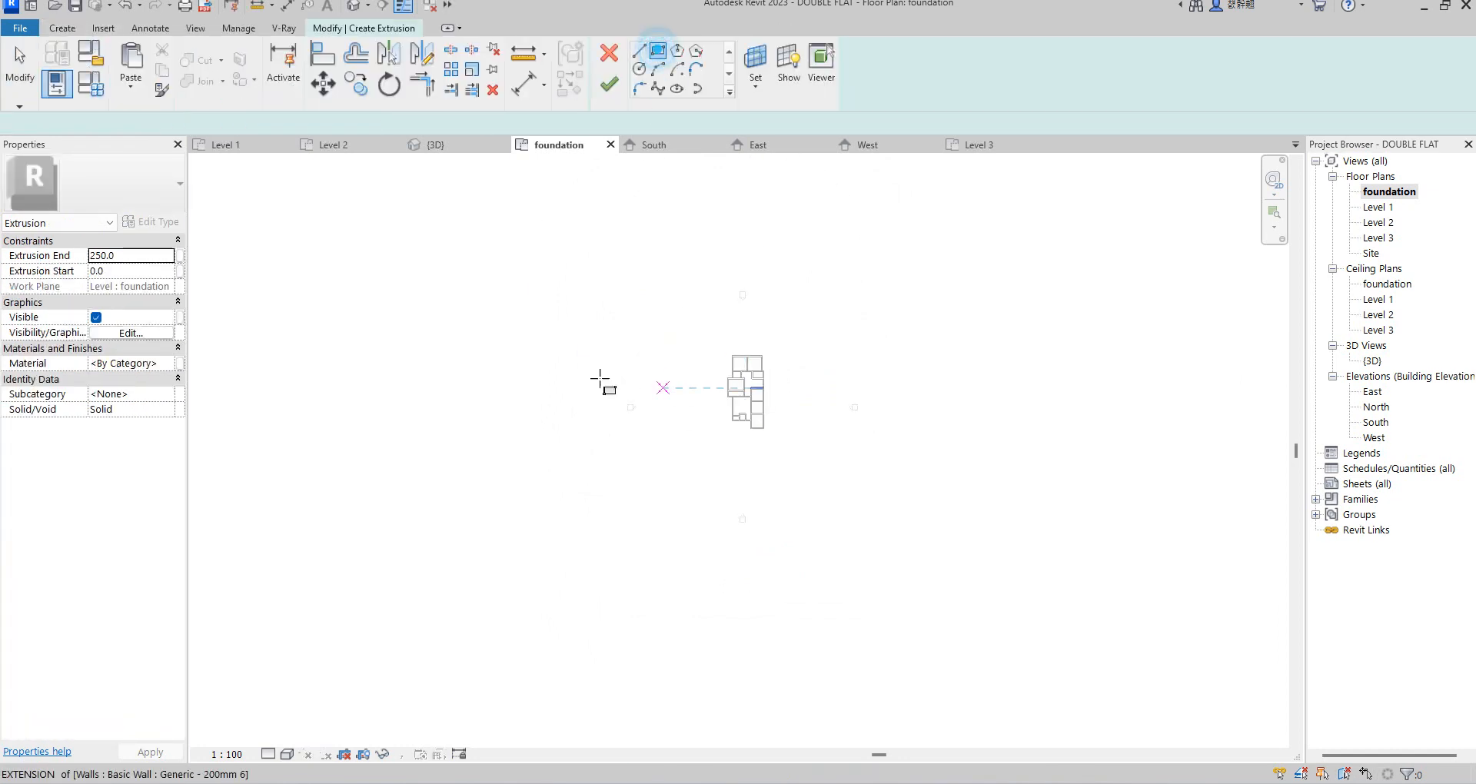
left_click(539, 220)
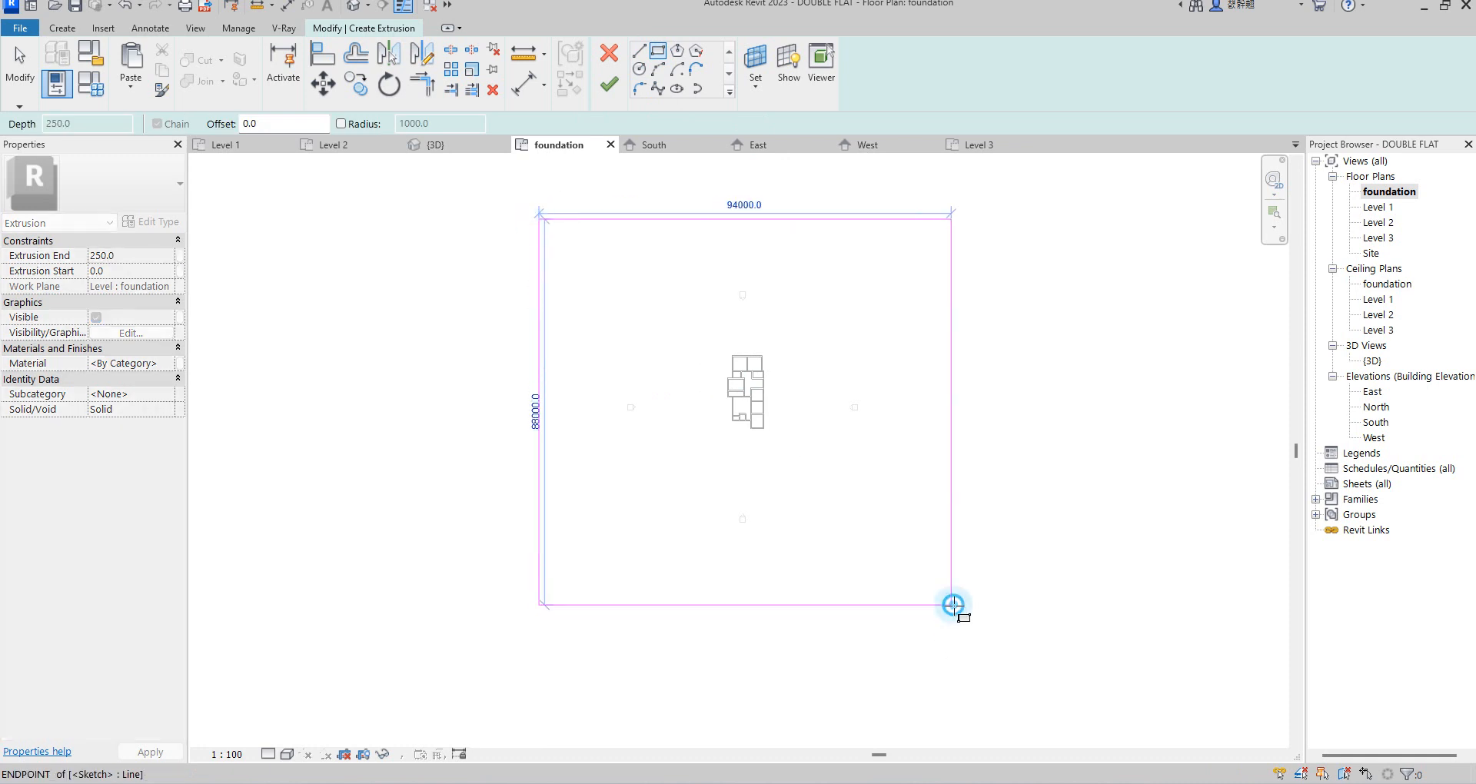
left_click(950, 604)
left_click(603, 86)
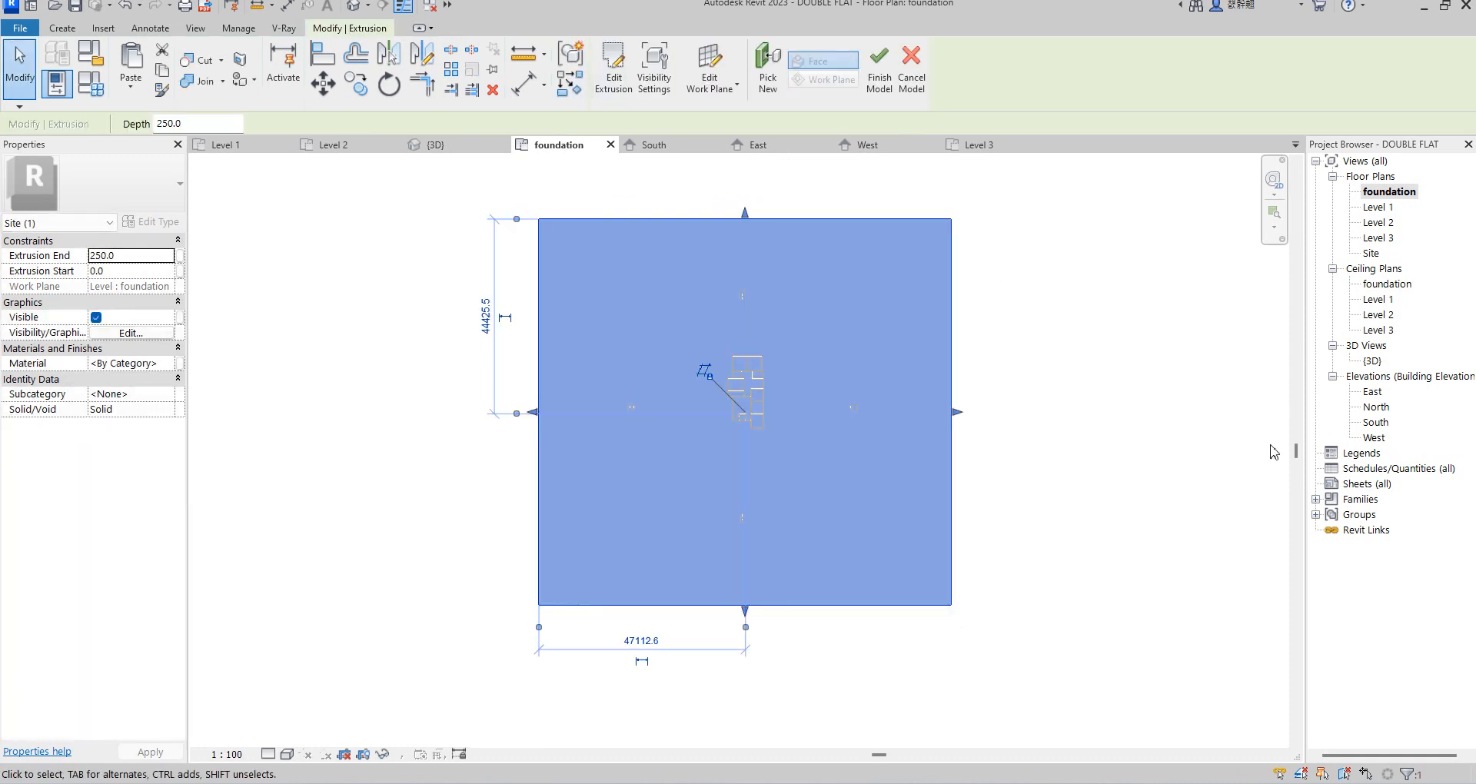
left_click(1040, 392)
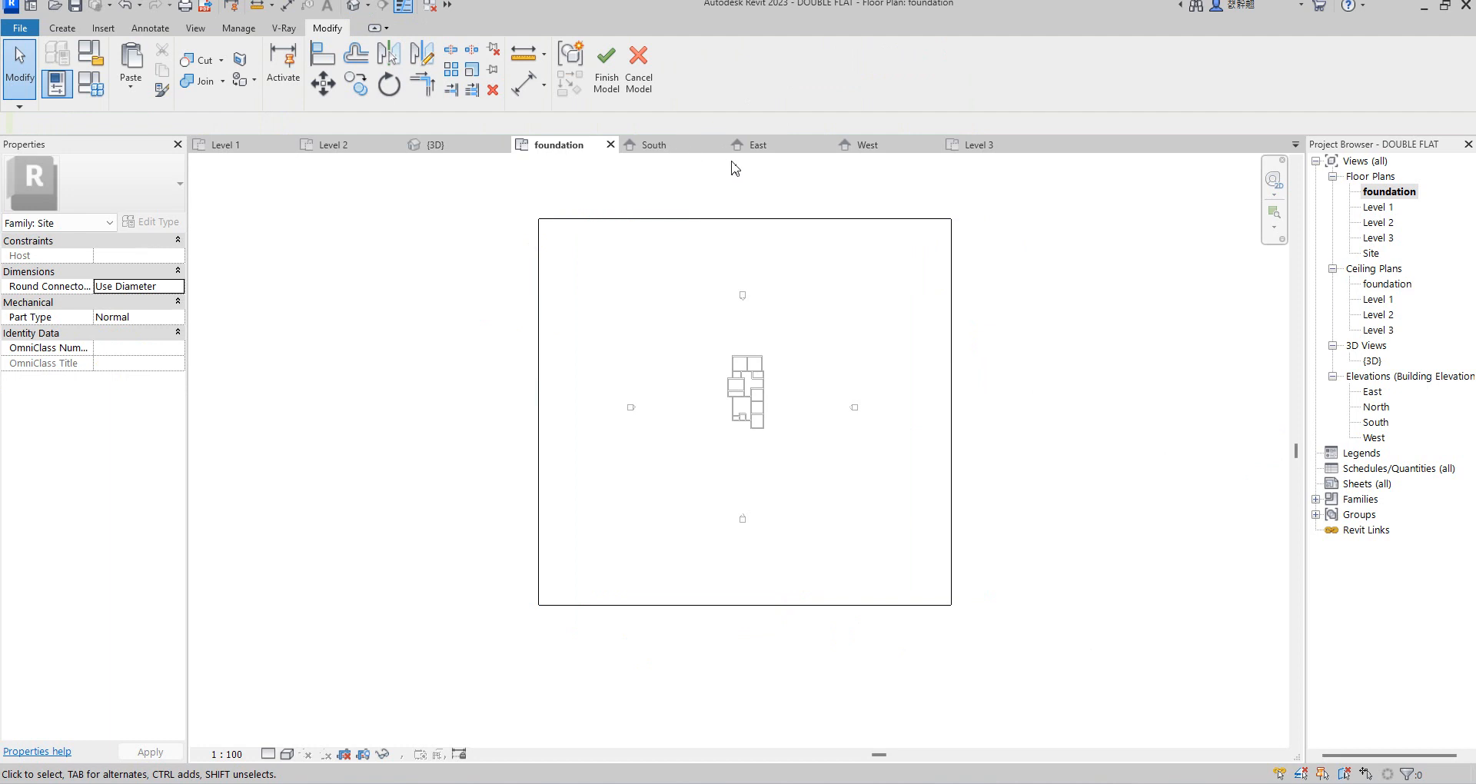
left_click(607, 73)
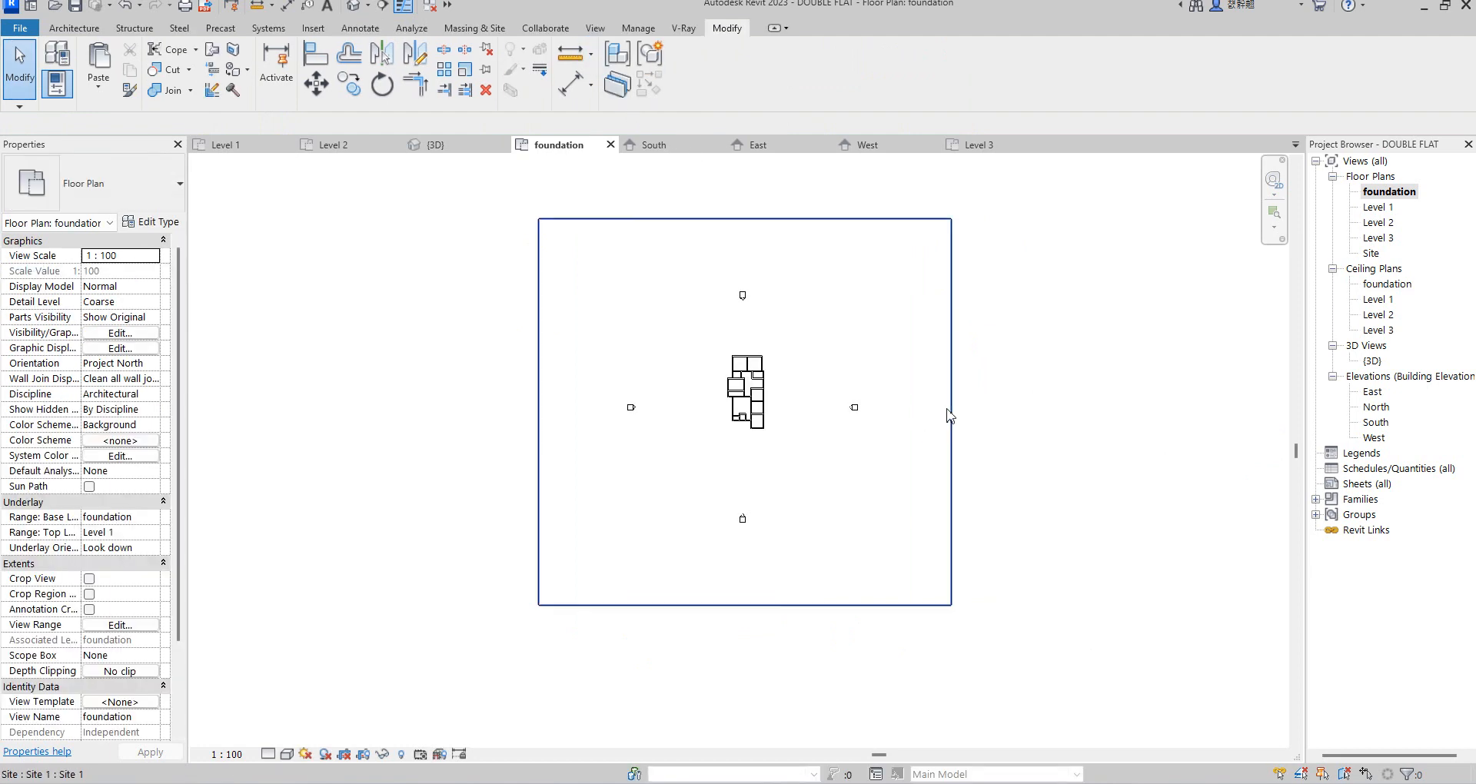
- Edit the site slab in place in the 3D view, setting its extrusion start to -250 and extrusion end to 0
double_click(1372, 360)
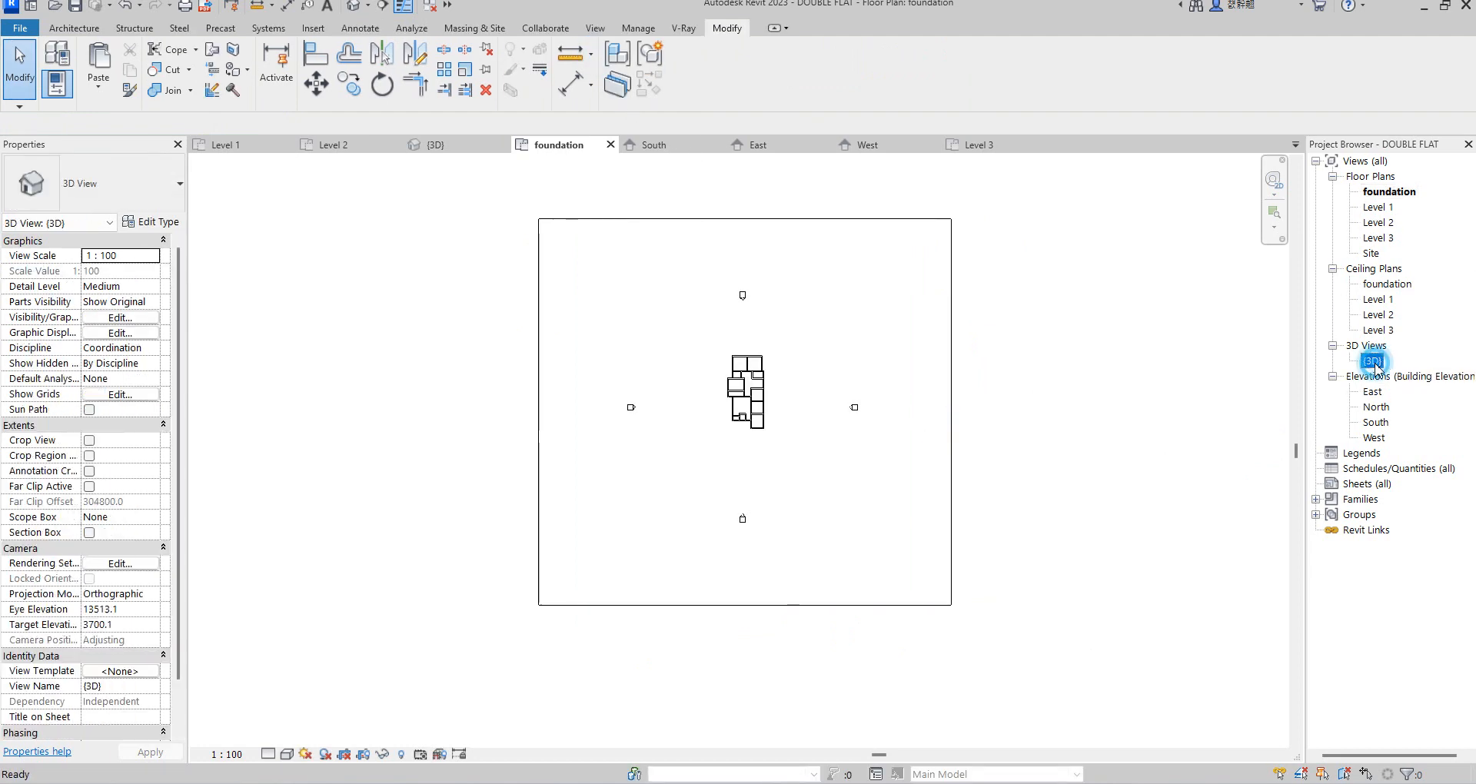
scroll(769, 377, "up", 3)
scroll(828, 561, "down", 3)
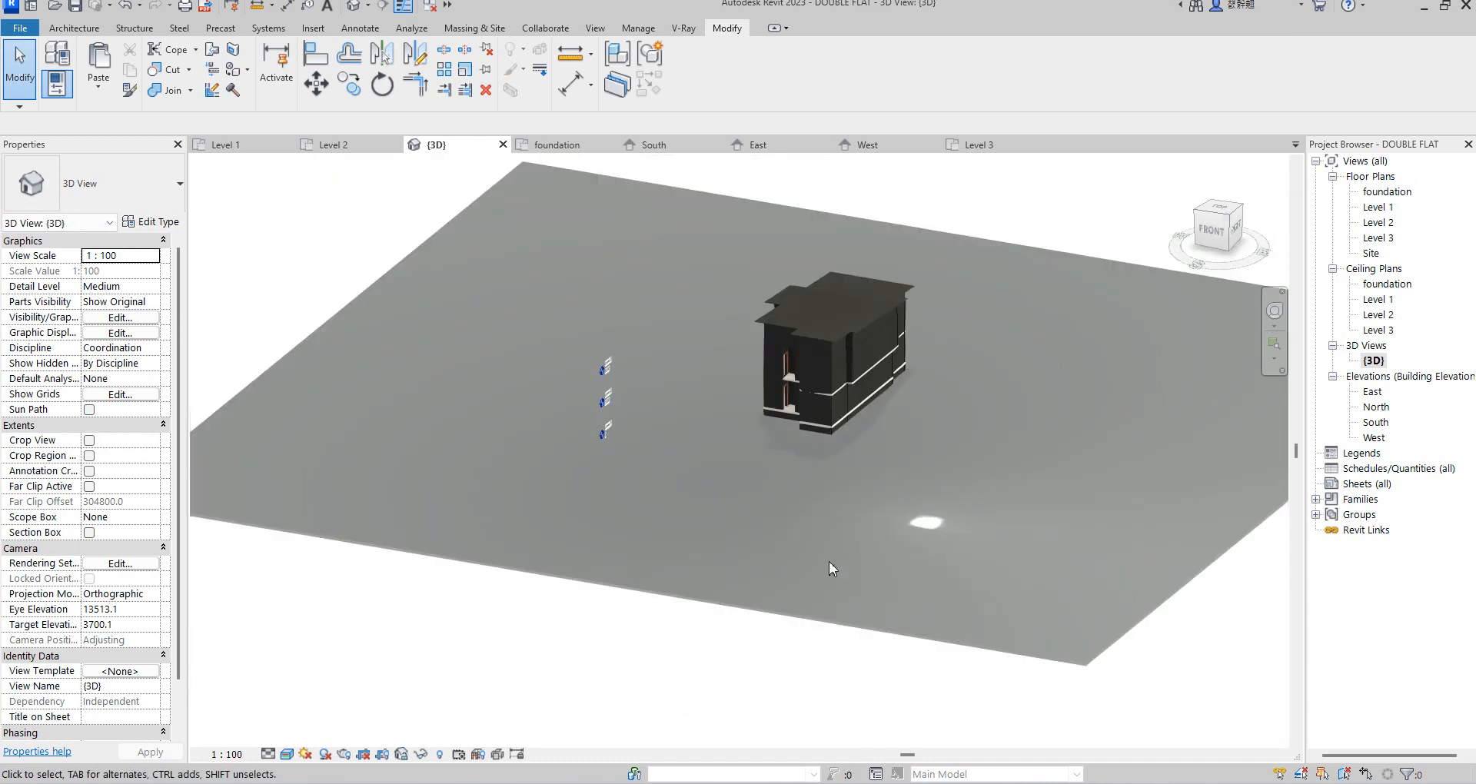
scroll(838, 668, "up", 5)
left_click(719, 623)
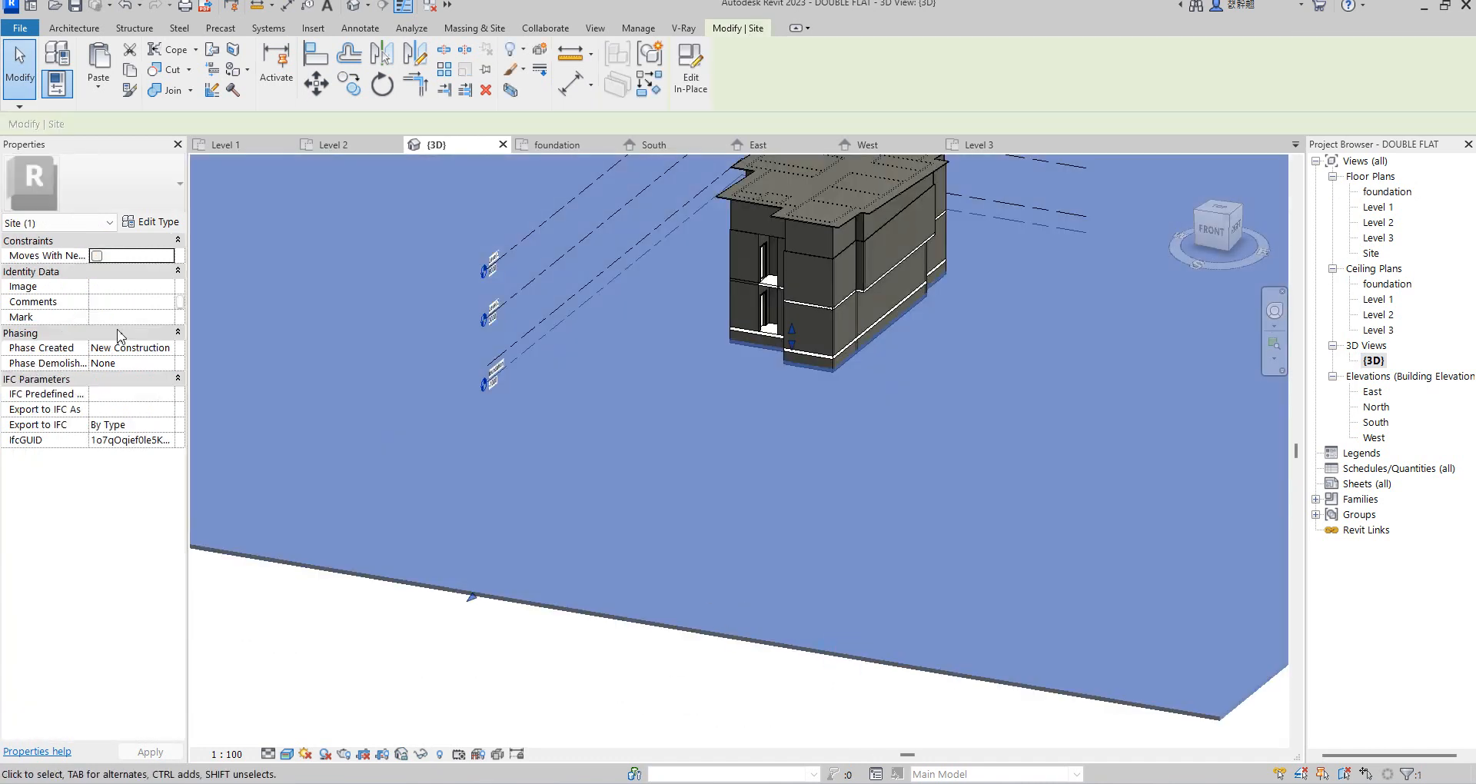
left_click(690, 69)
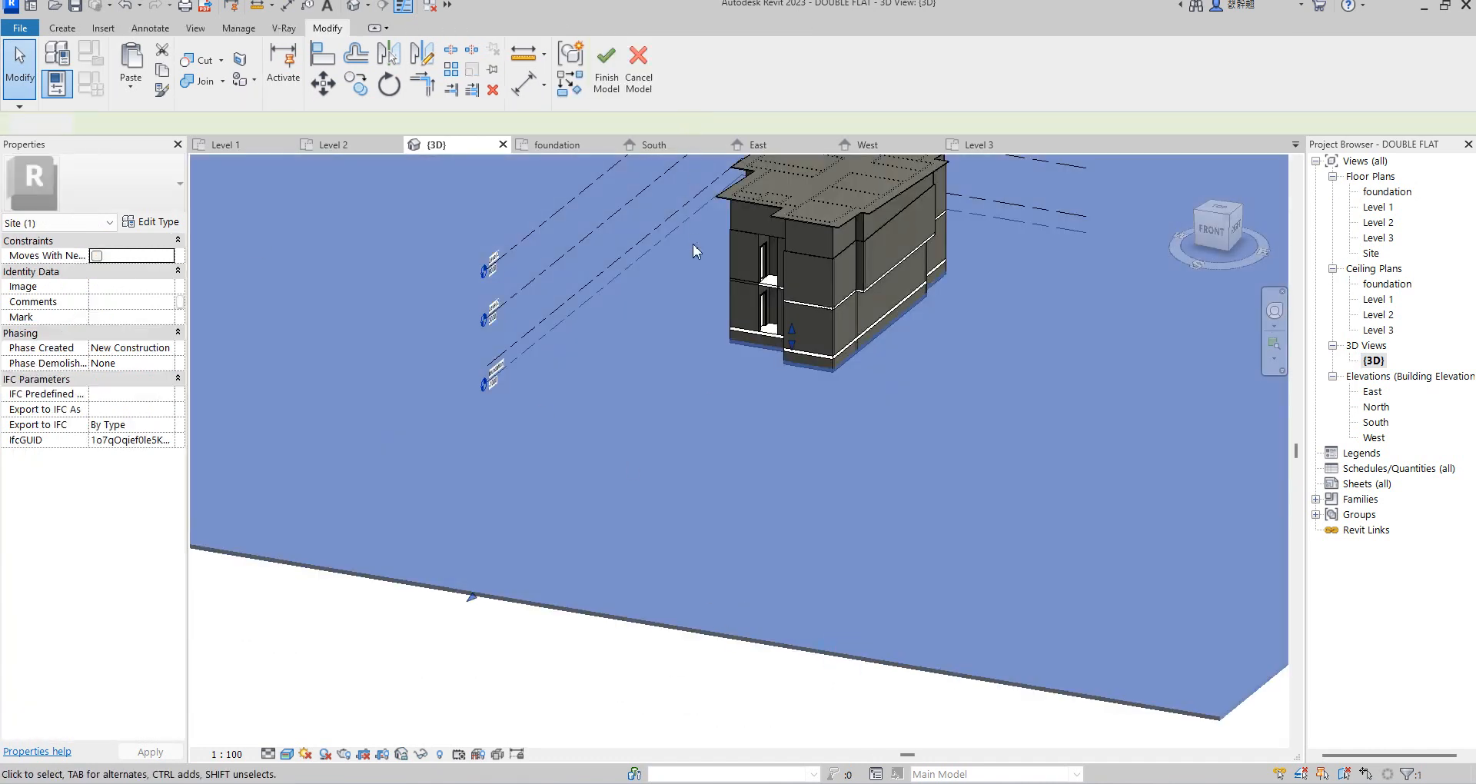
left_click(643, 623)
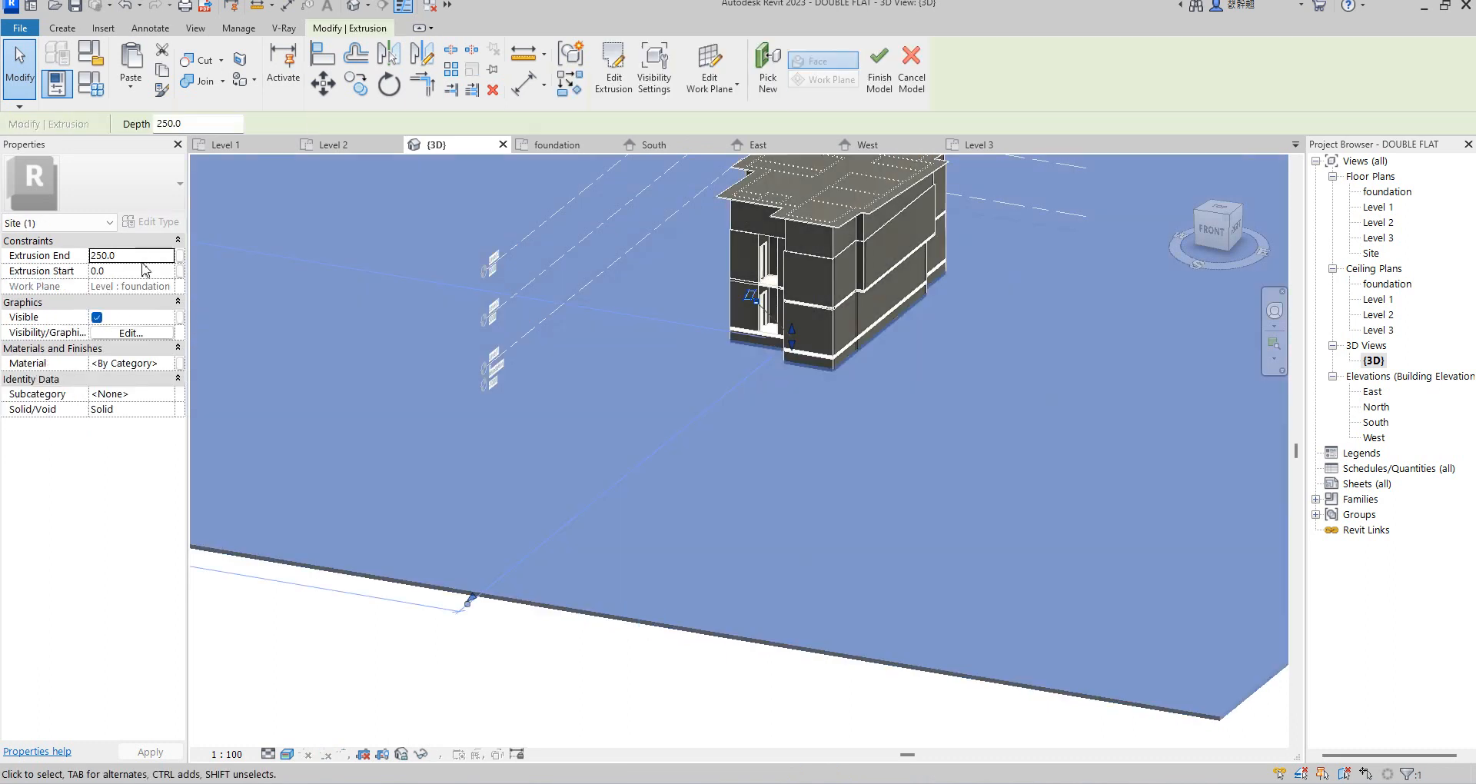
left_click(142, 270)
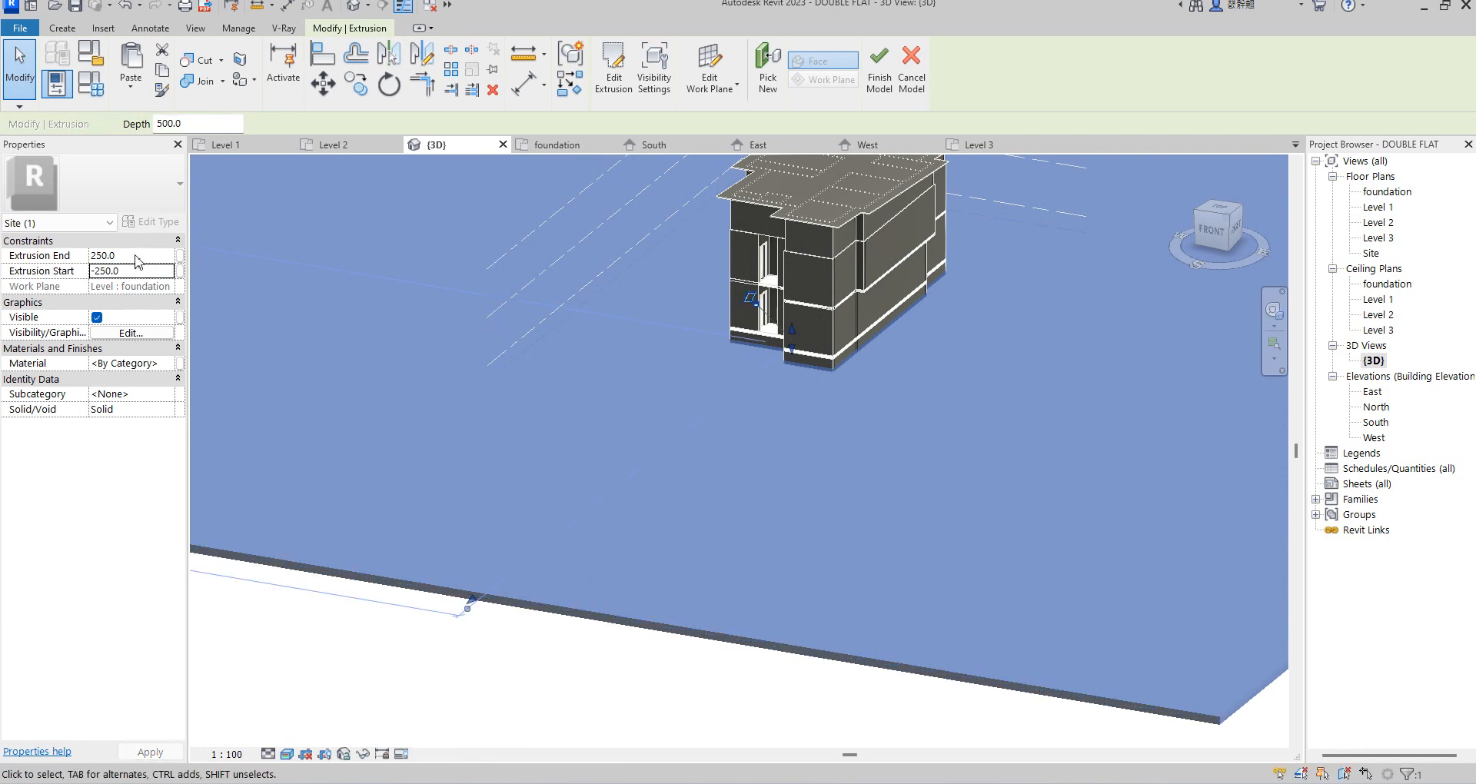
left_click(137, 255)
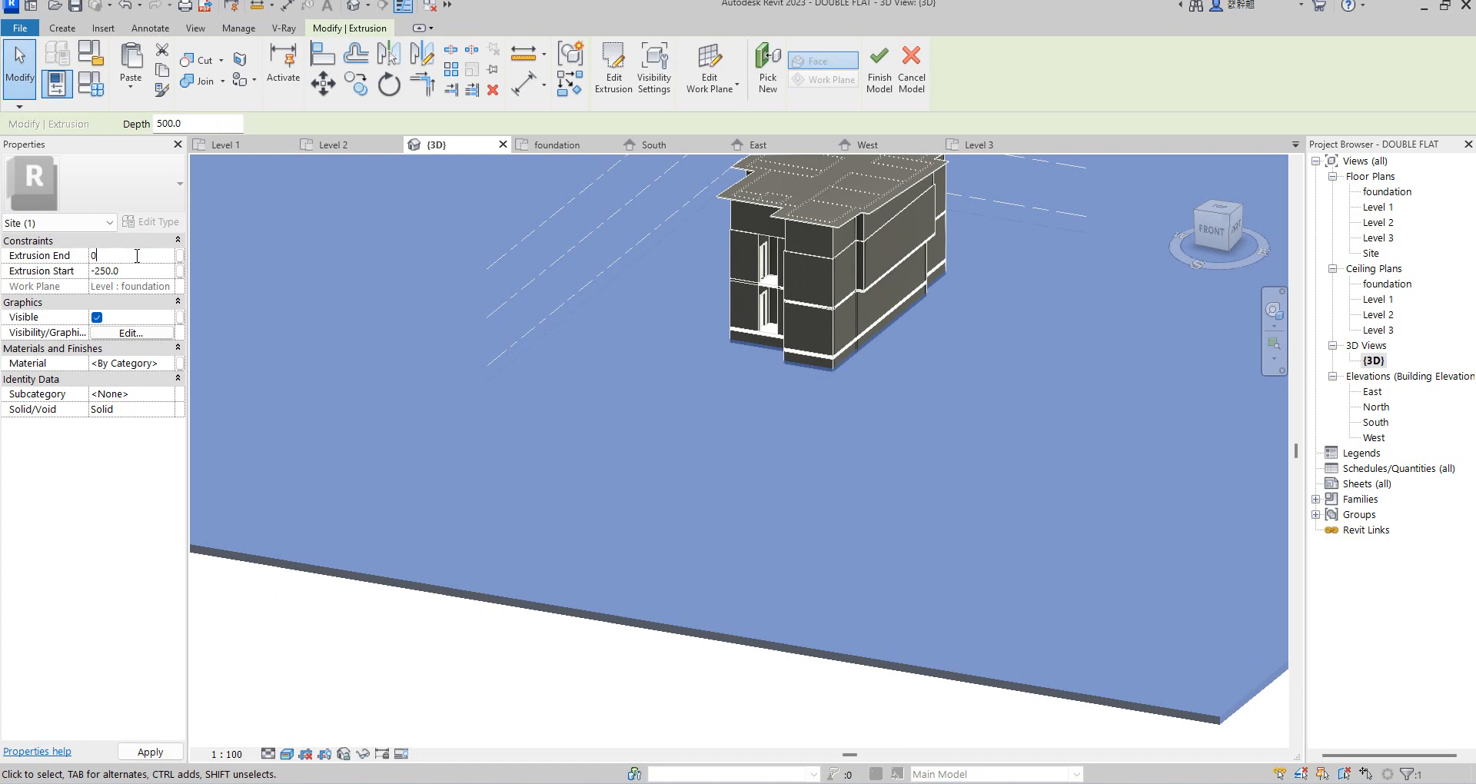
type("0.0")
left_click(418, 678)
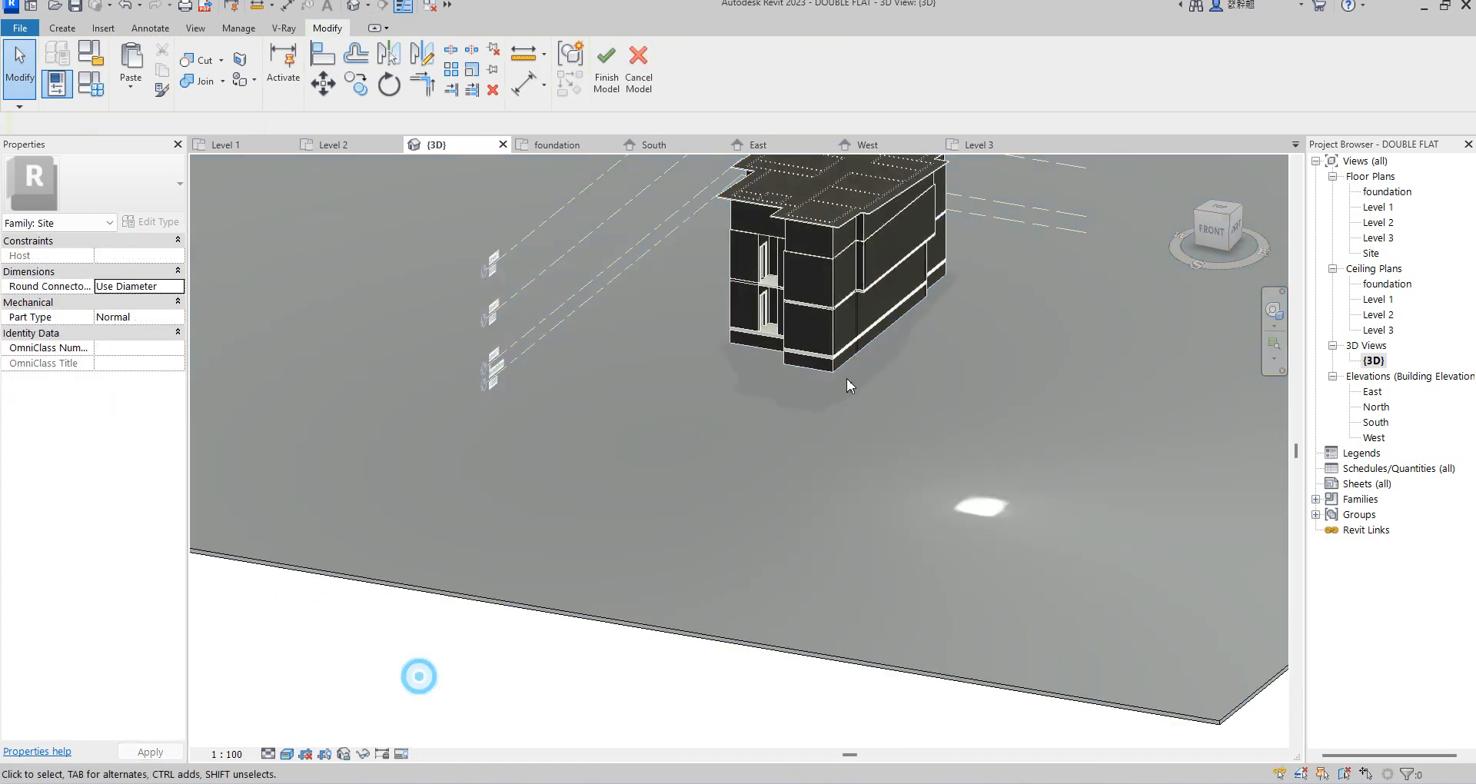
- Examine how the building's base meets the site slab in the 3D view and the South elevation
scroll(749, 498, "up", 5)
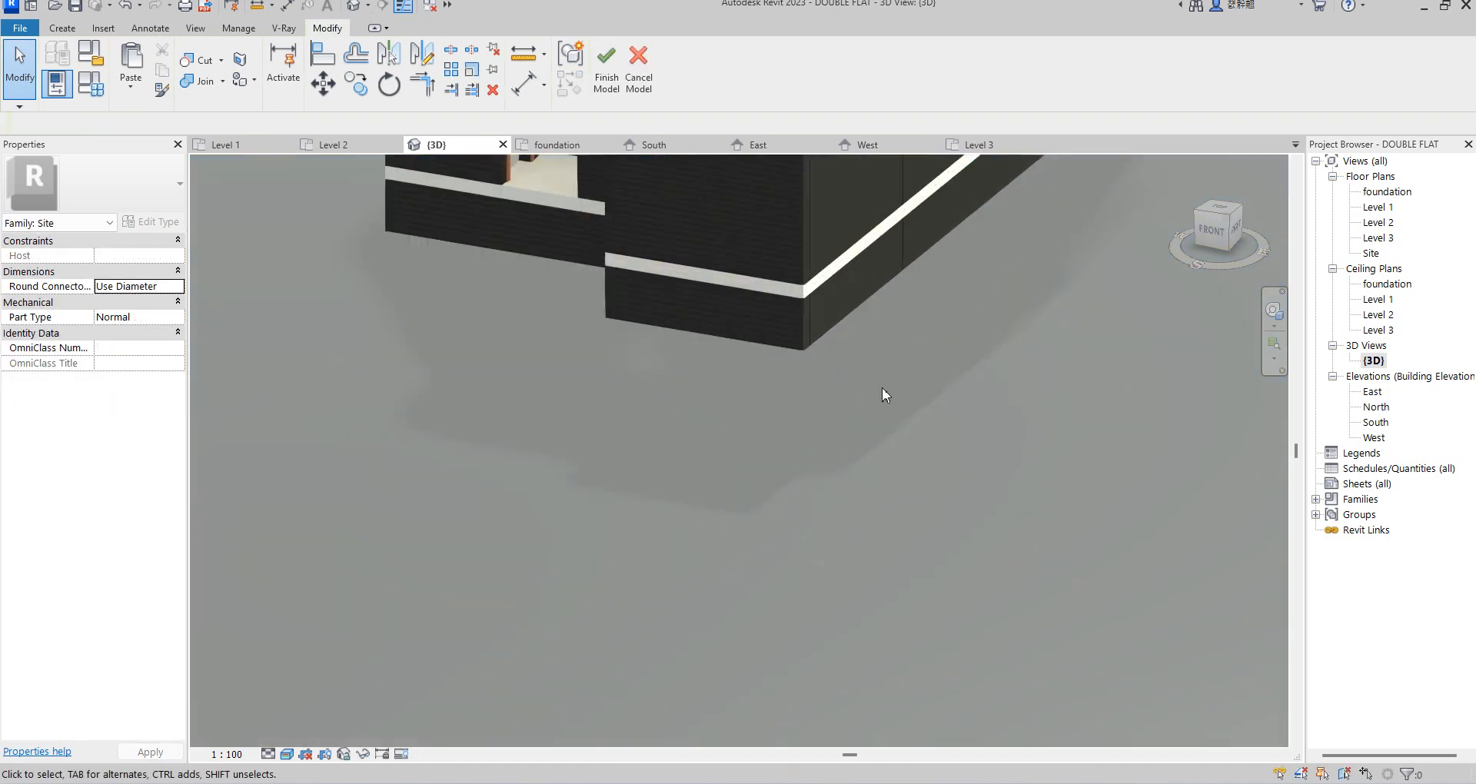
scroll(869, 337, "down", 3)
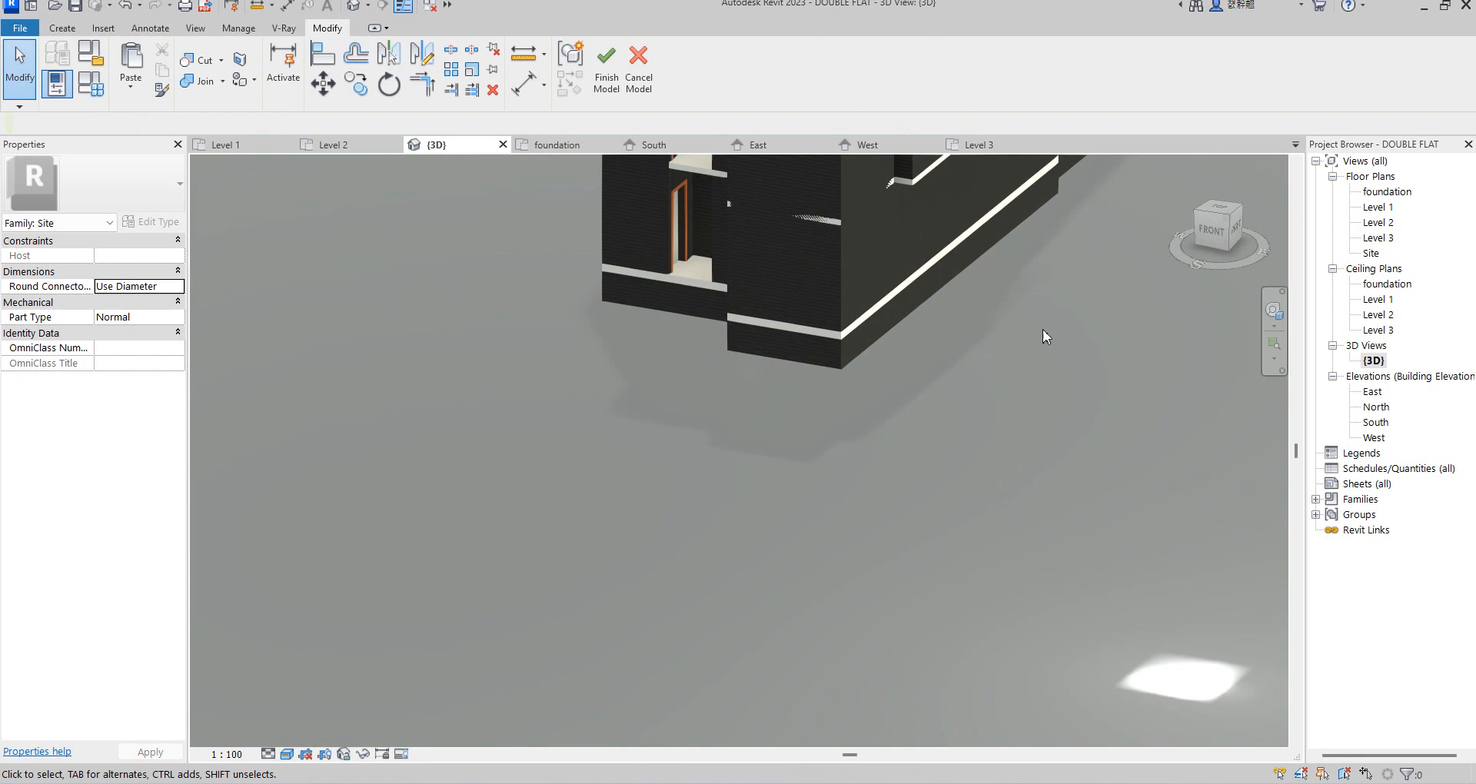
double_click(1376, 423)
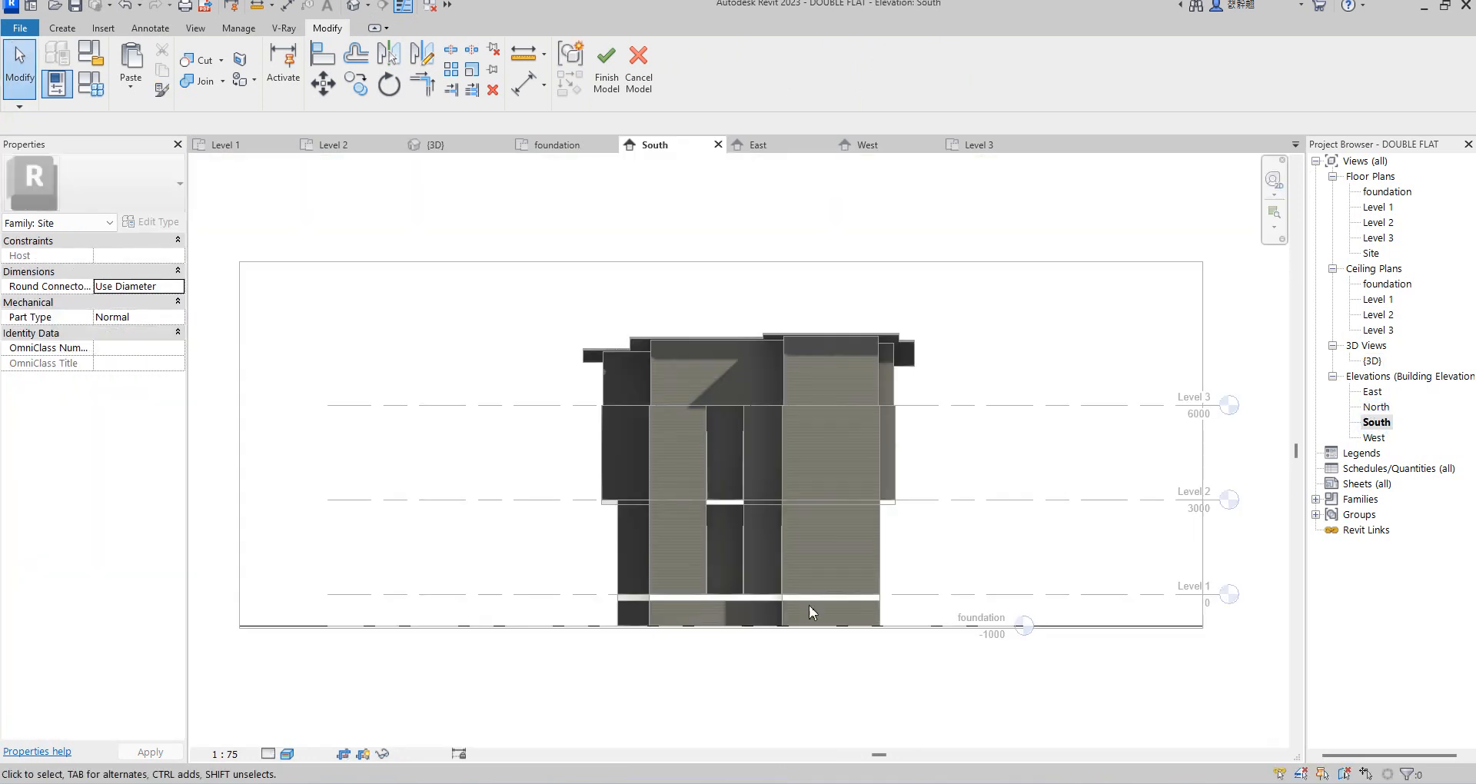
scroll(869, 630, "up", 6)
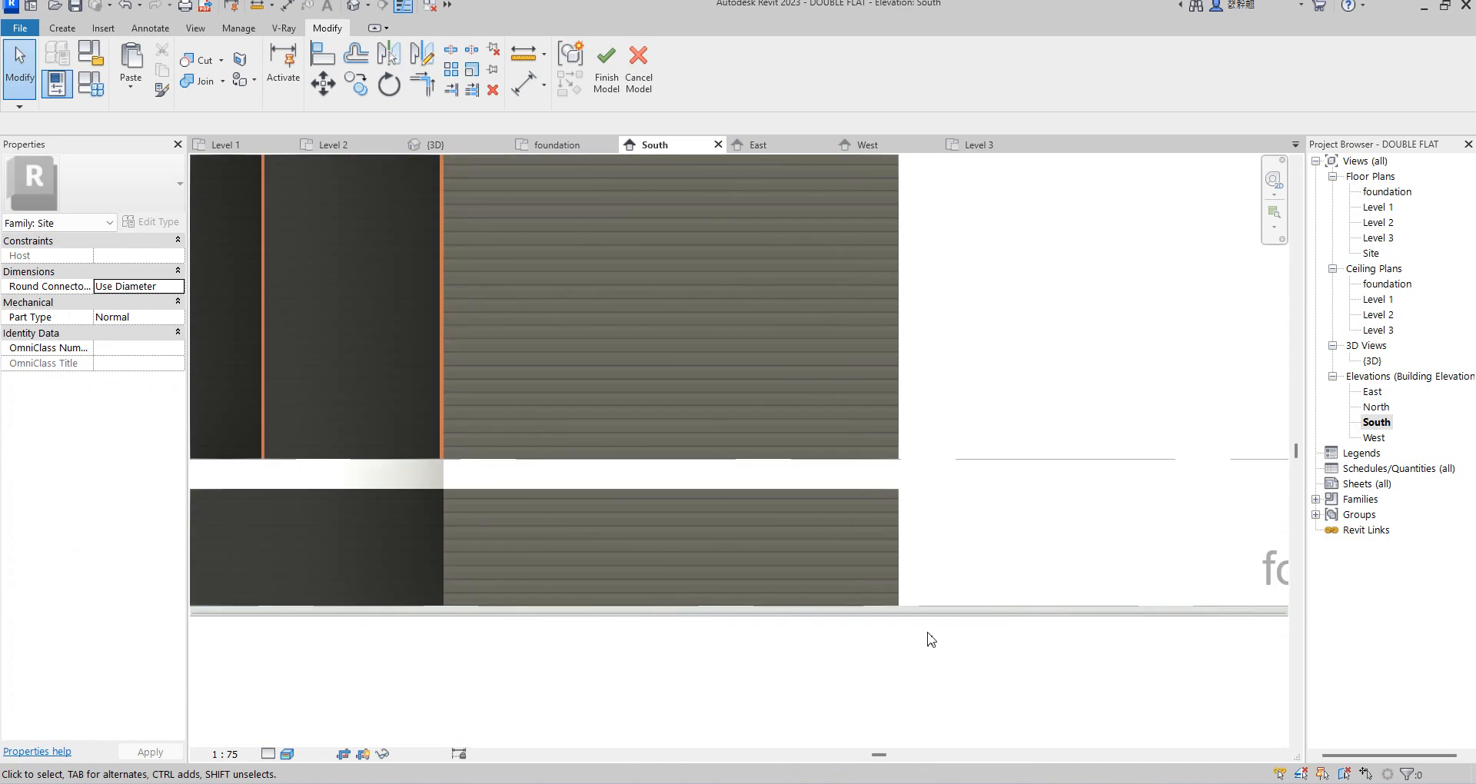
scroll(930, 626, "down", 6)
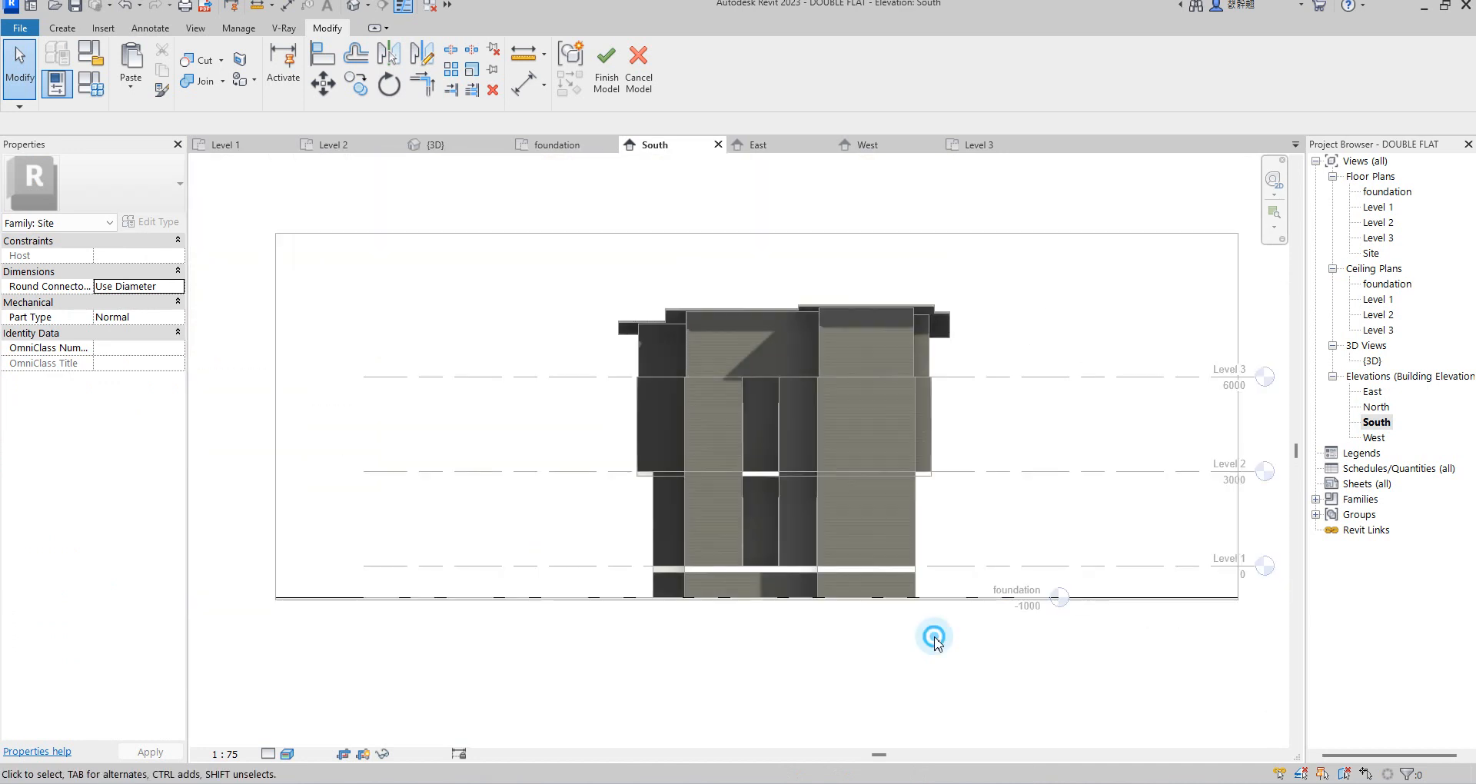
scroll(876, 427, "down", 3)
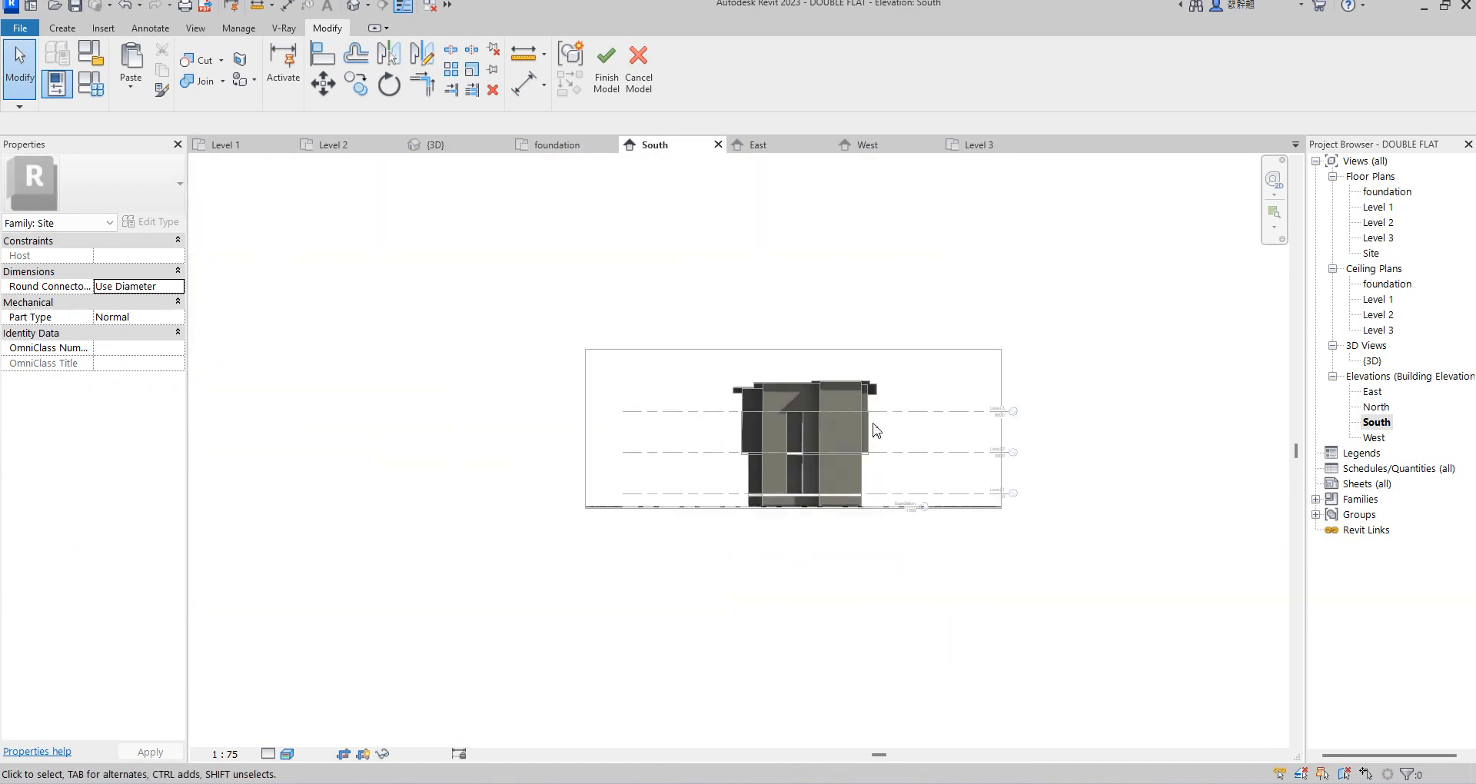
scroll(876, 426, "up", 3)
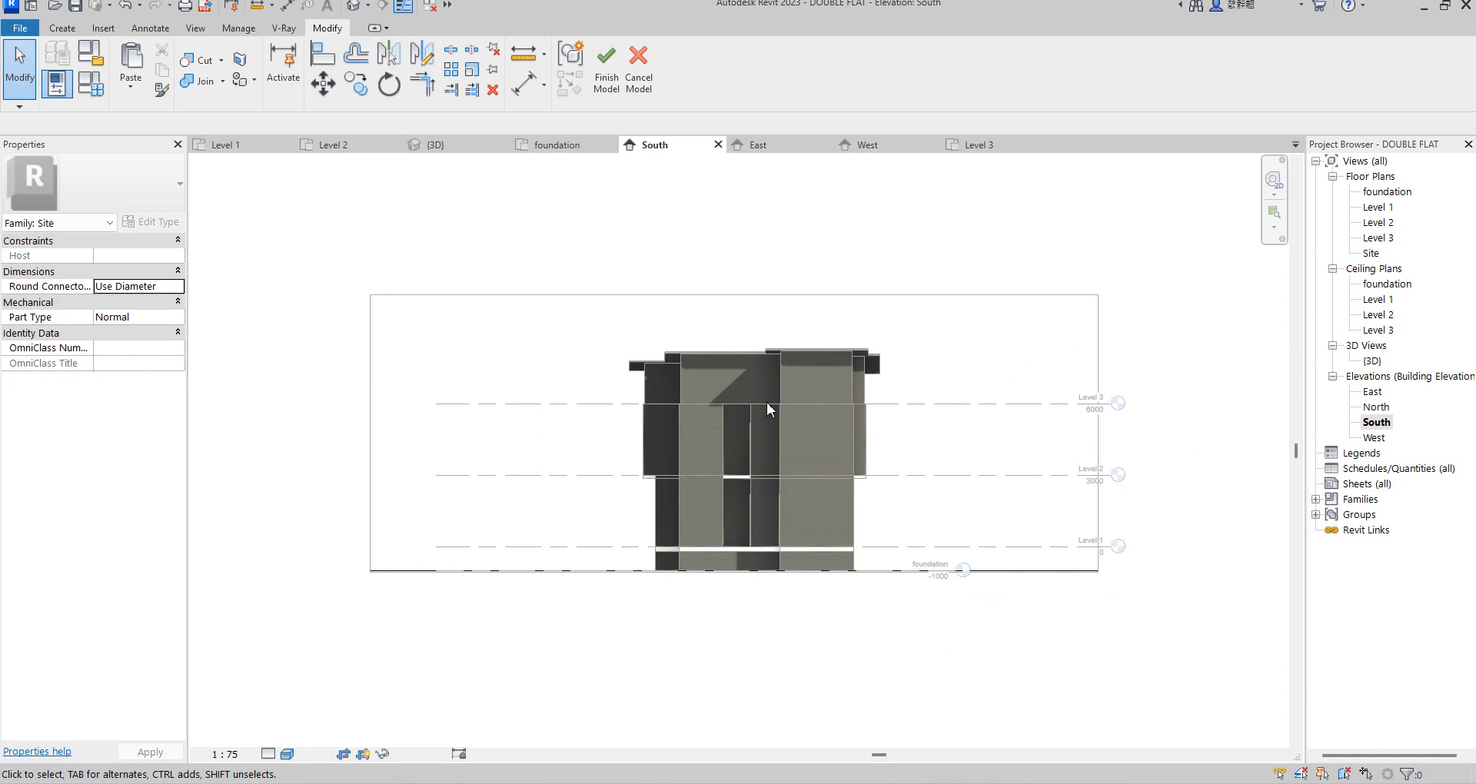
scroll(767, 407, "up", 3)
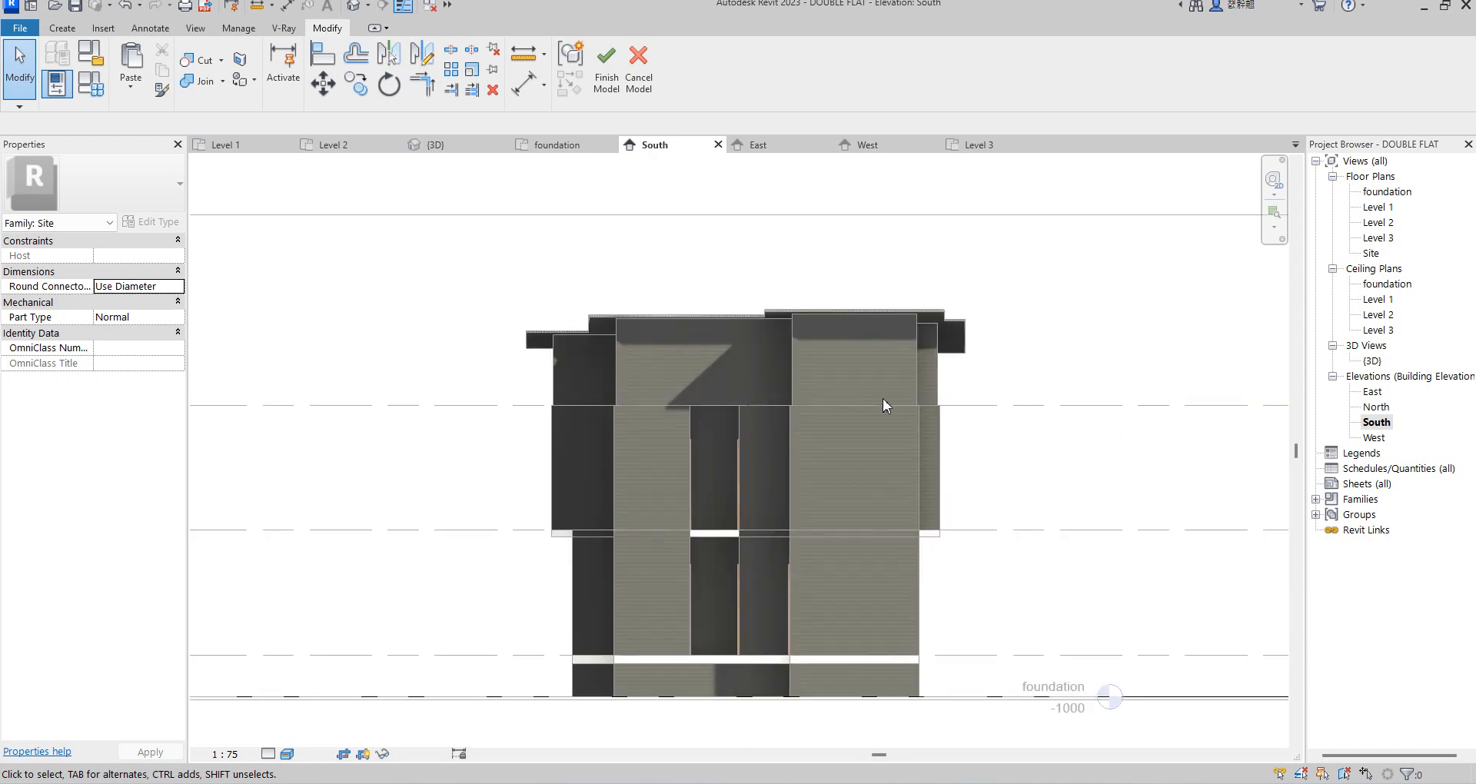
scroll(882, 413, "down", 2)
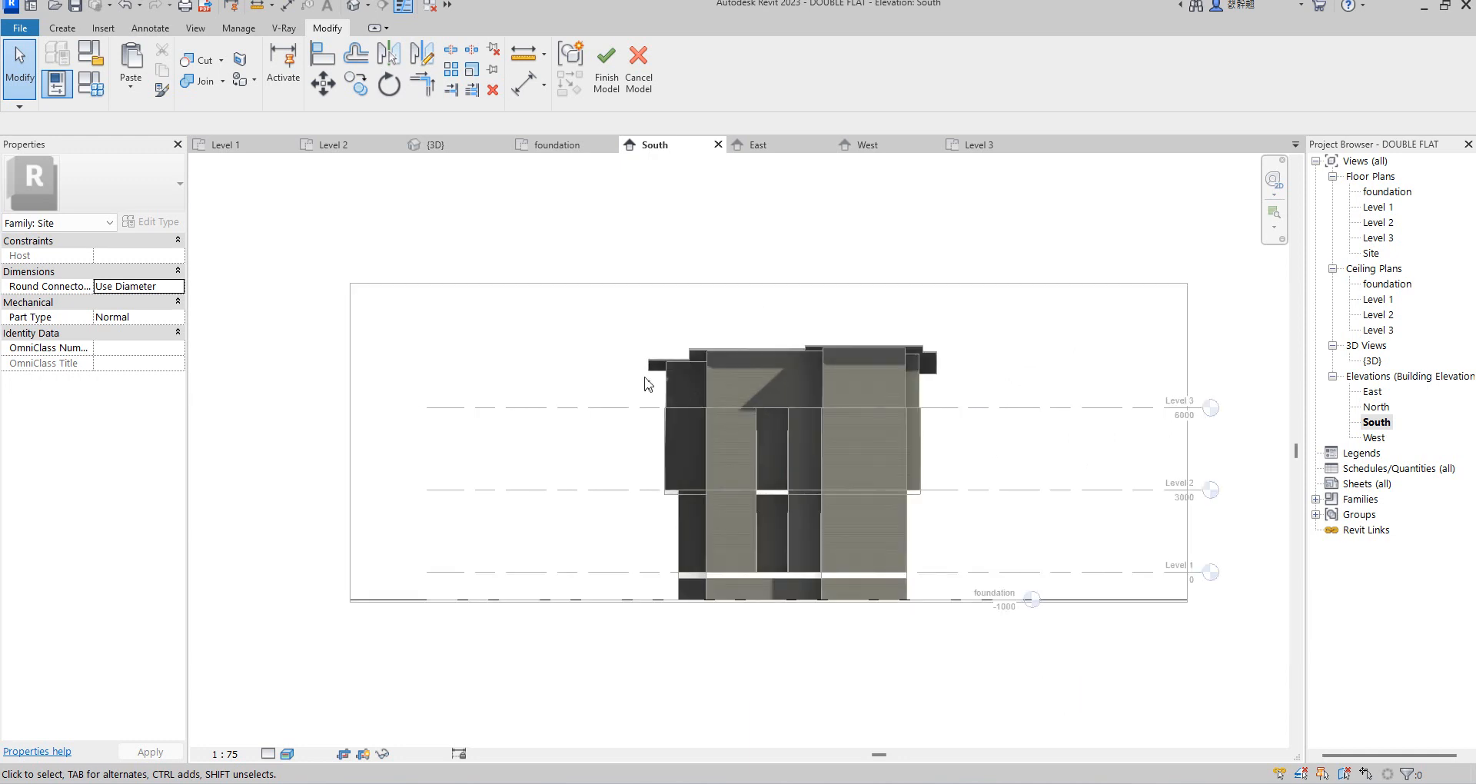
scroll(646, 384, "up", 2)
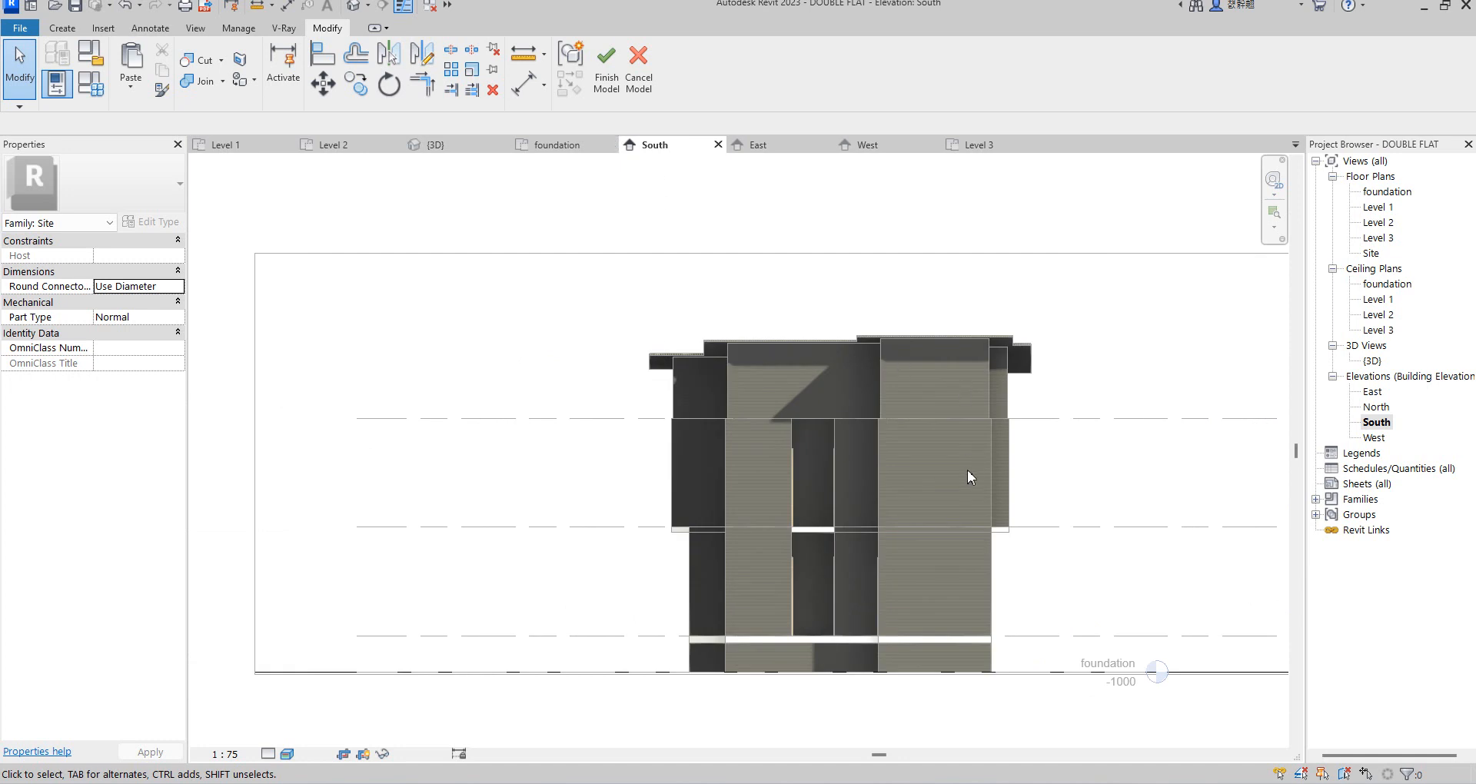
scroll(967, 458, "down", 2)
- Check the site slab in the 3D view, open the Level 1 floor plan and finish the in-place site model
double_click(1374, 361)
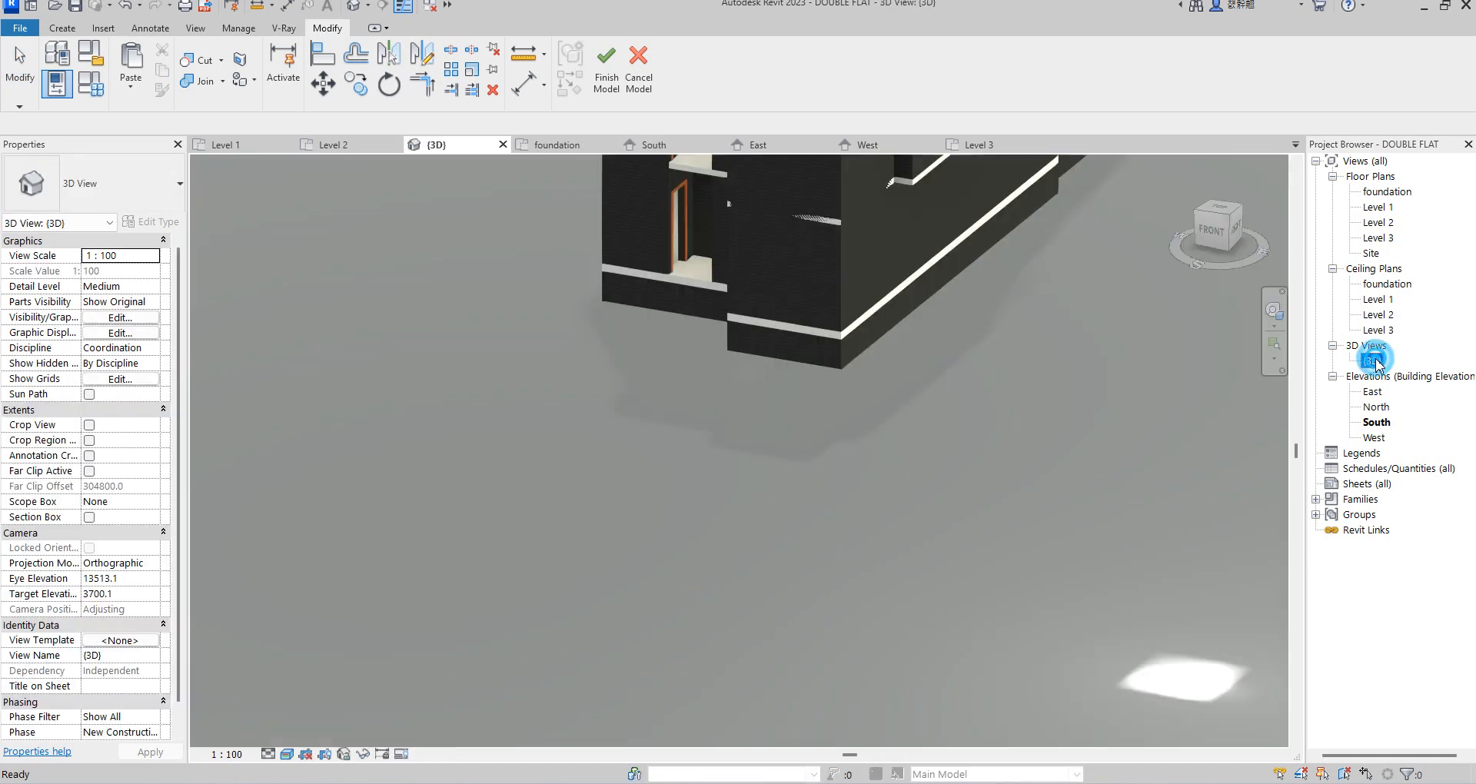
scroll(985, 463, "down", 3)
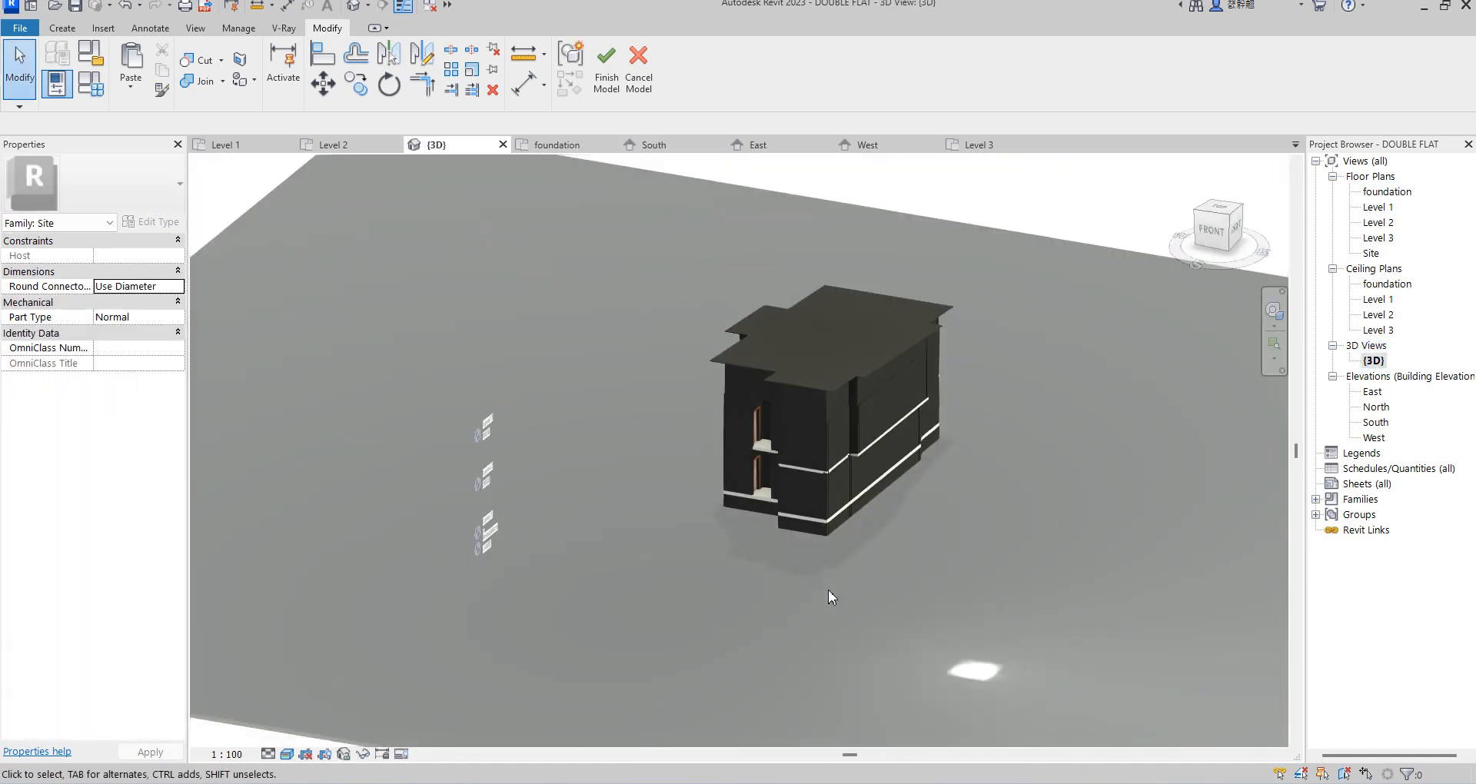
left_click(1196, 215)
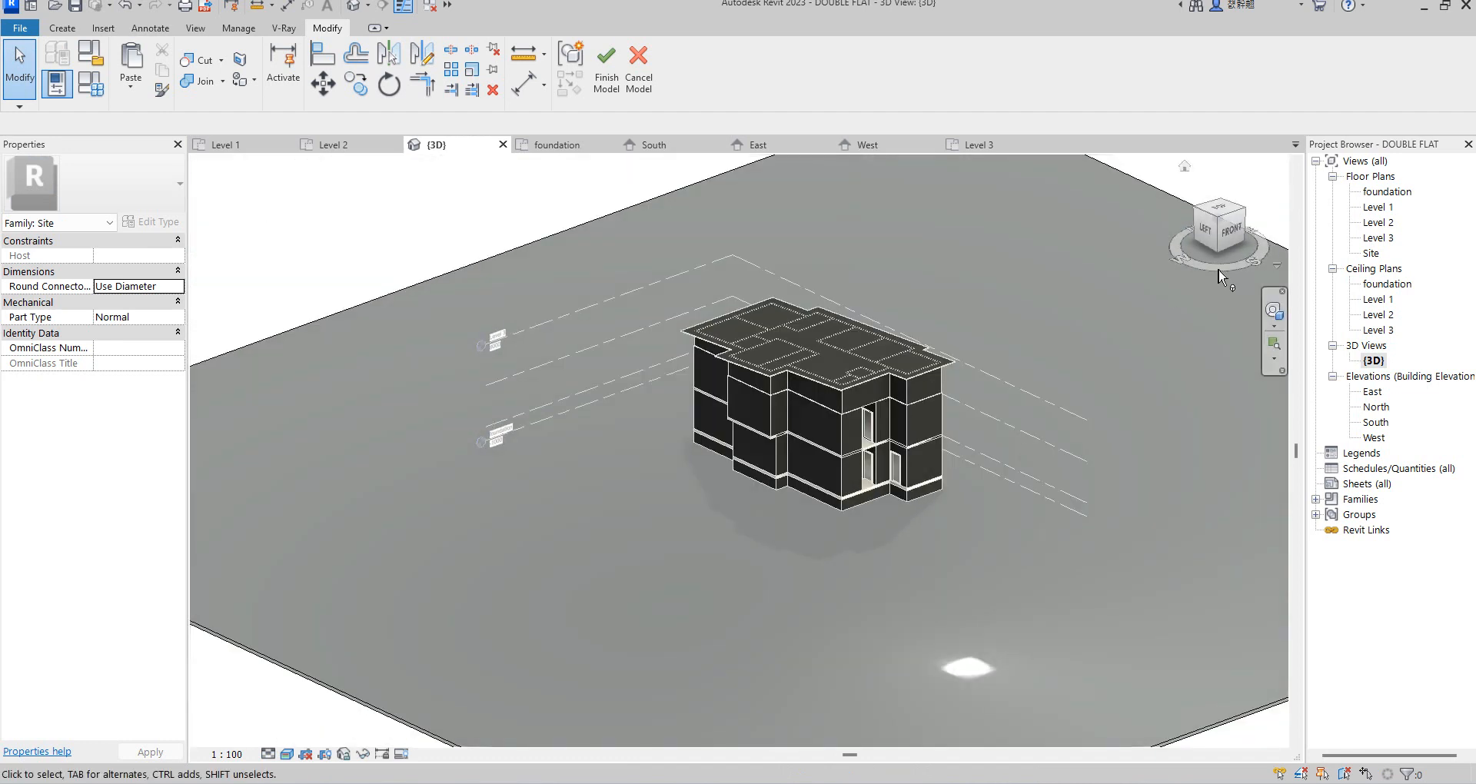
double_click(1378, 207)
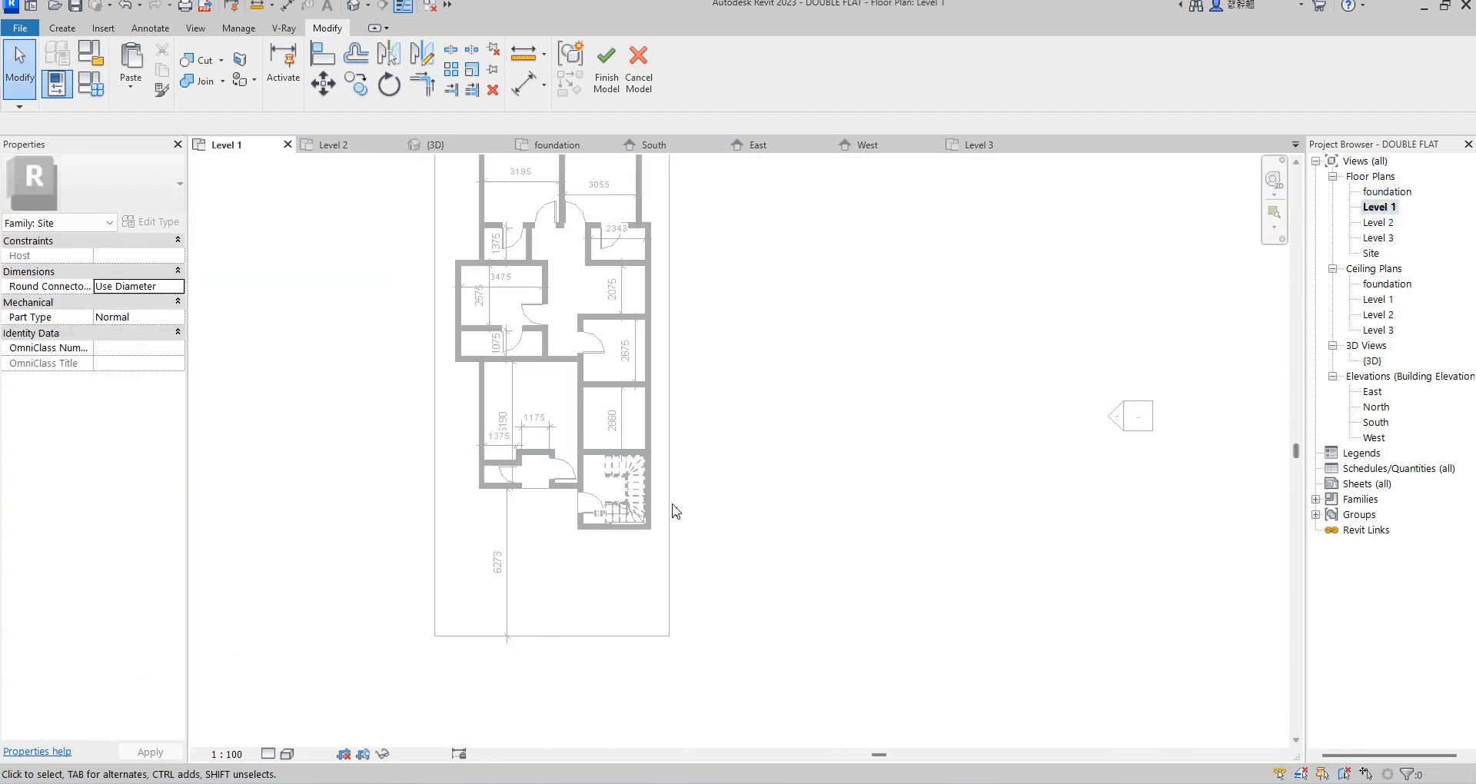
left_click(607, 60)
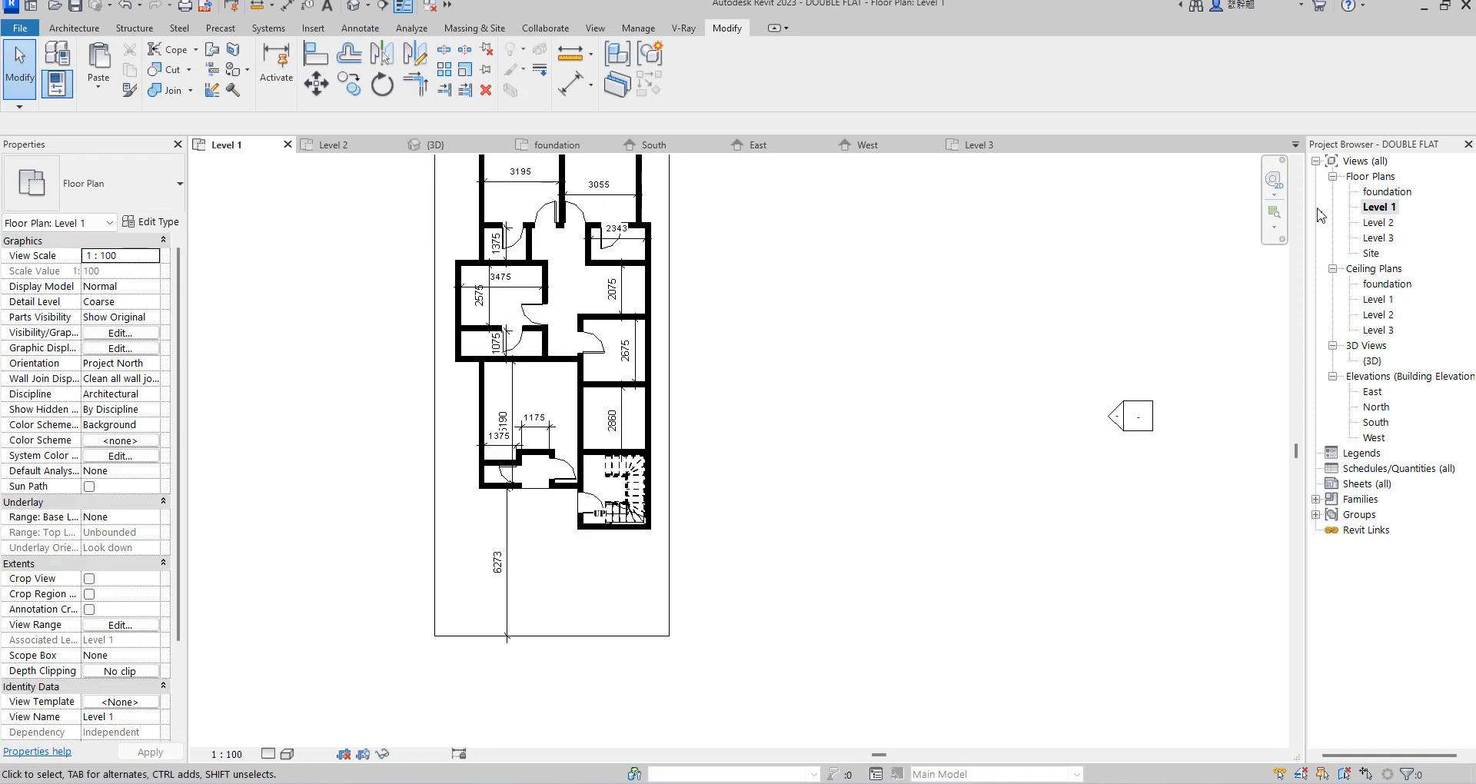
- Review the Level 2 floor plan and the North and South elevations
double_click(1378, 224)
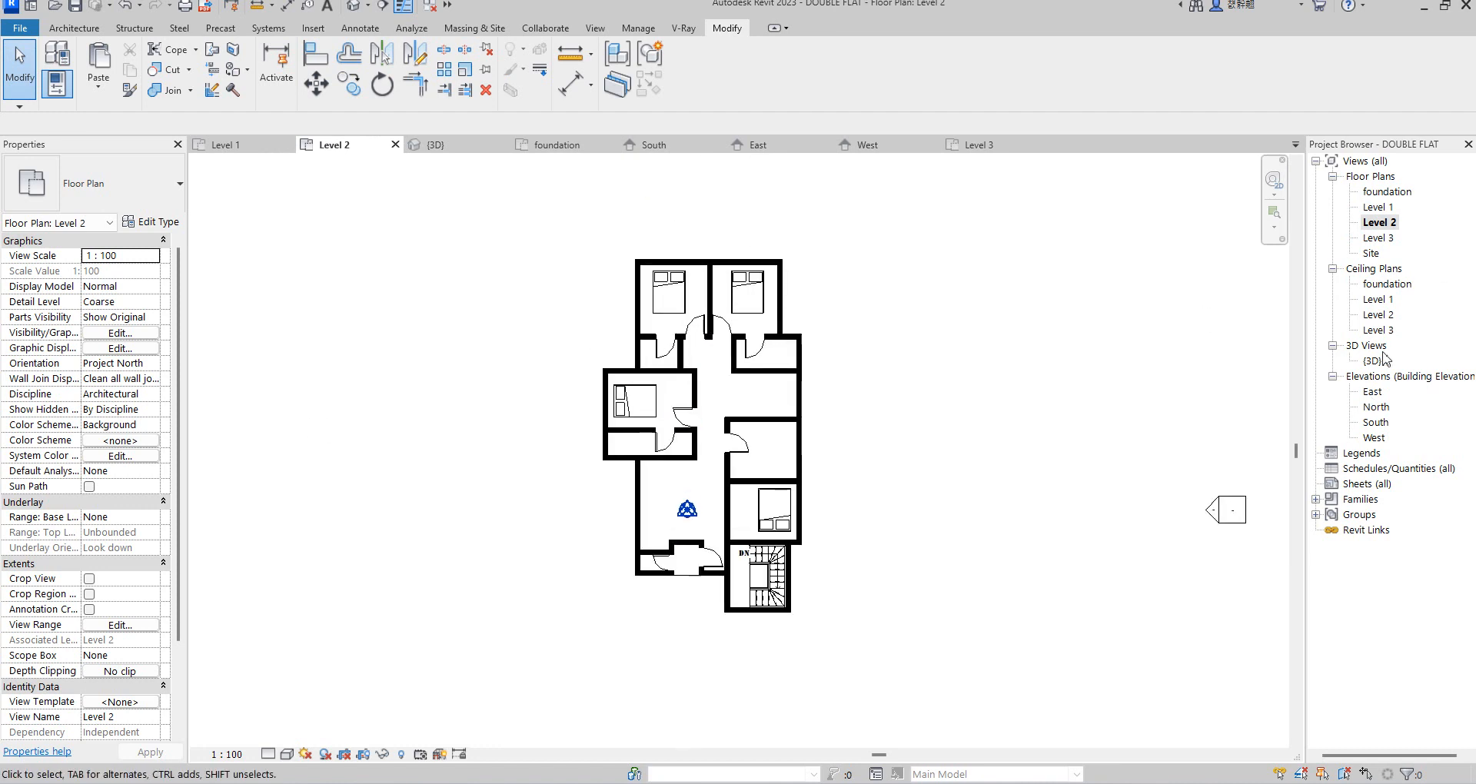
double_click(1376, 407)
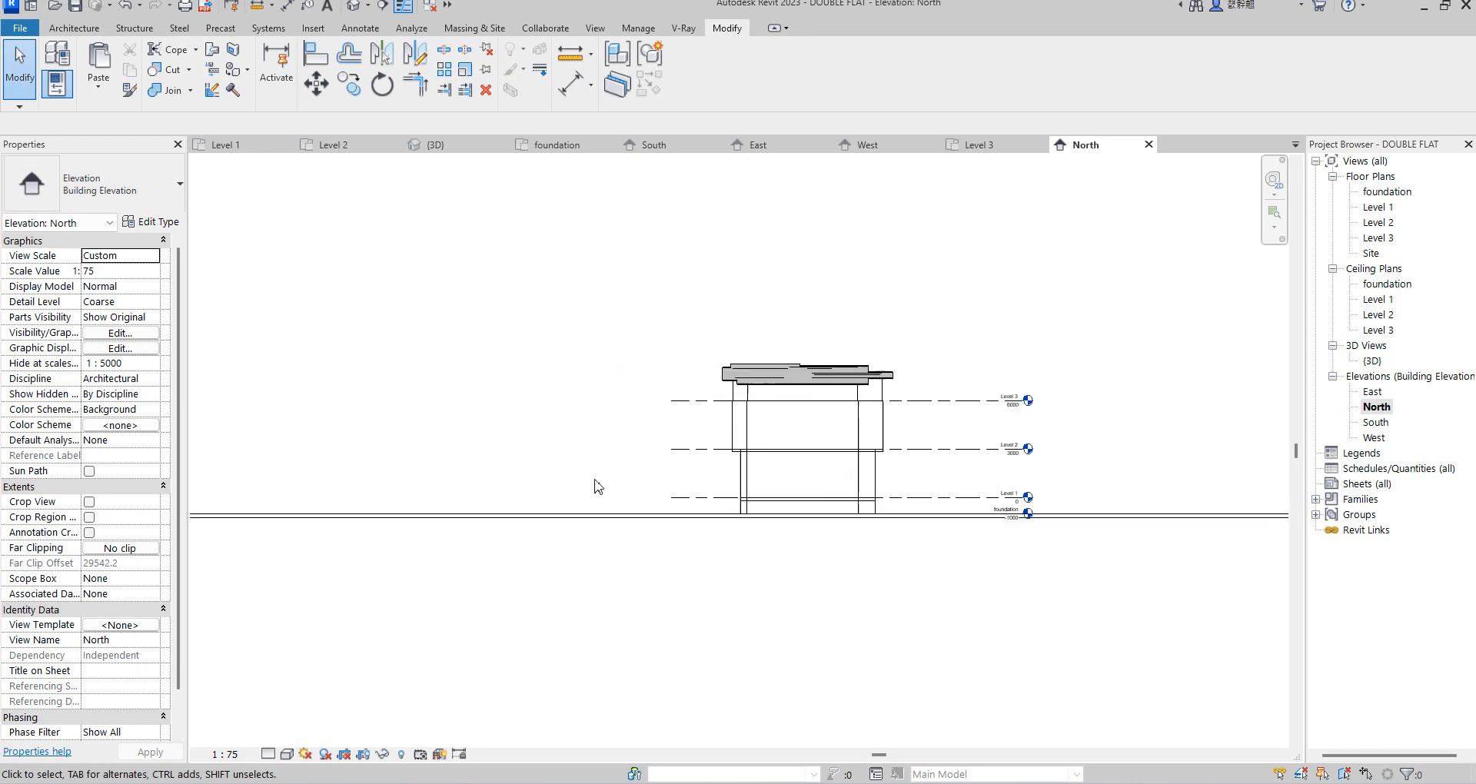
double_click(1376, 422)
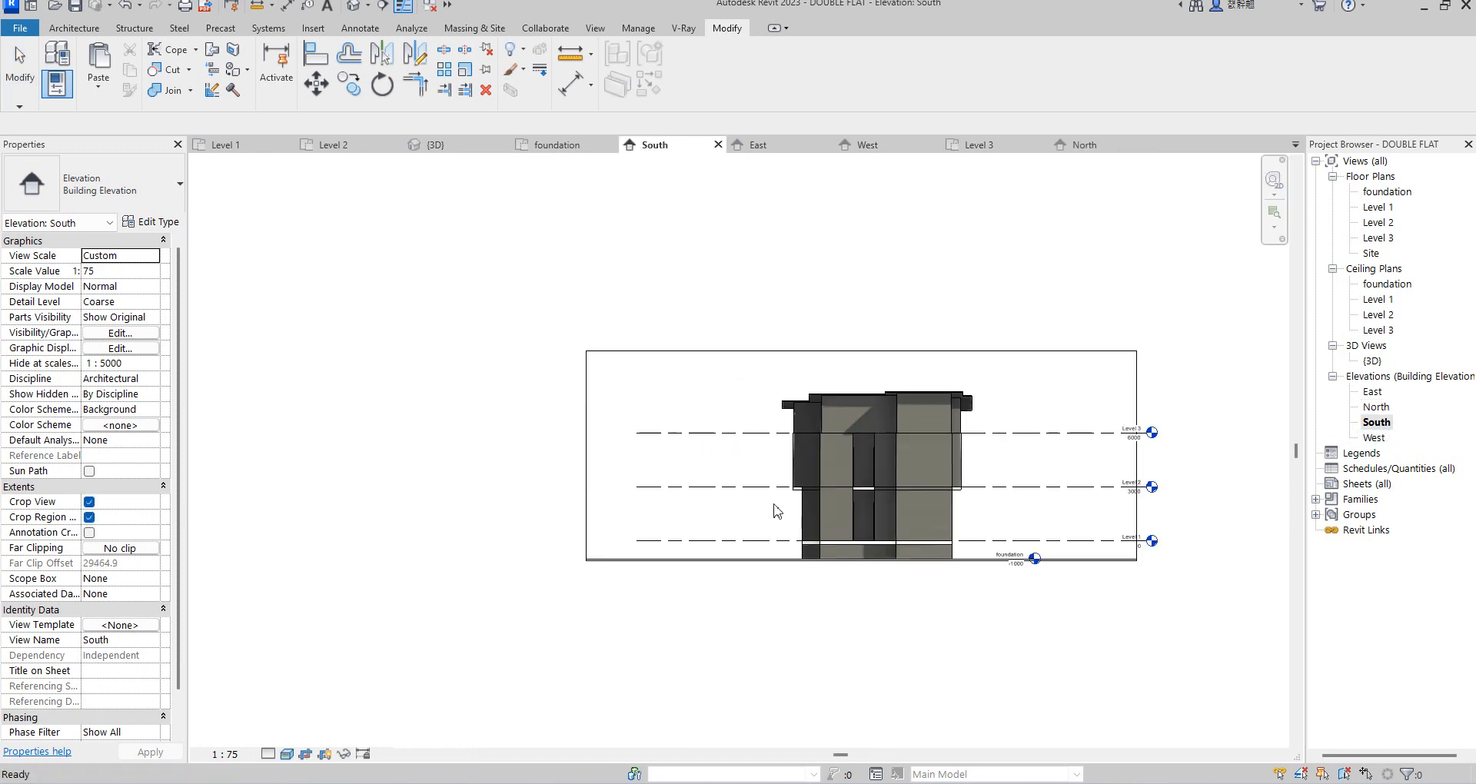
- Inspect the building's roof, walls and entrance side on the site slab in the 3D view from the top-front-left corner
double_click(1372, 361)
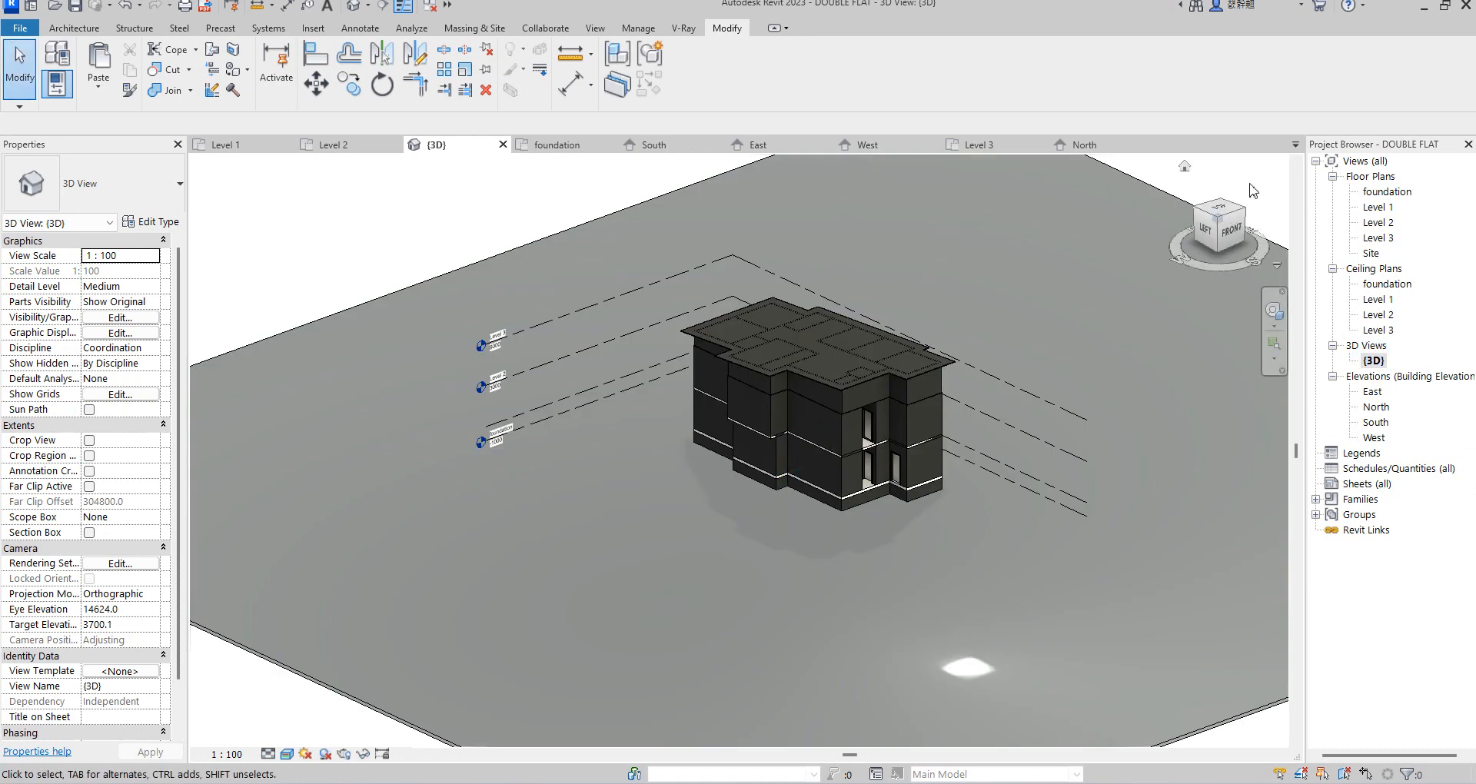
left_click(1201, 230)
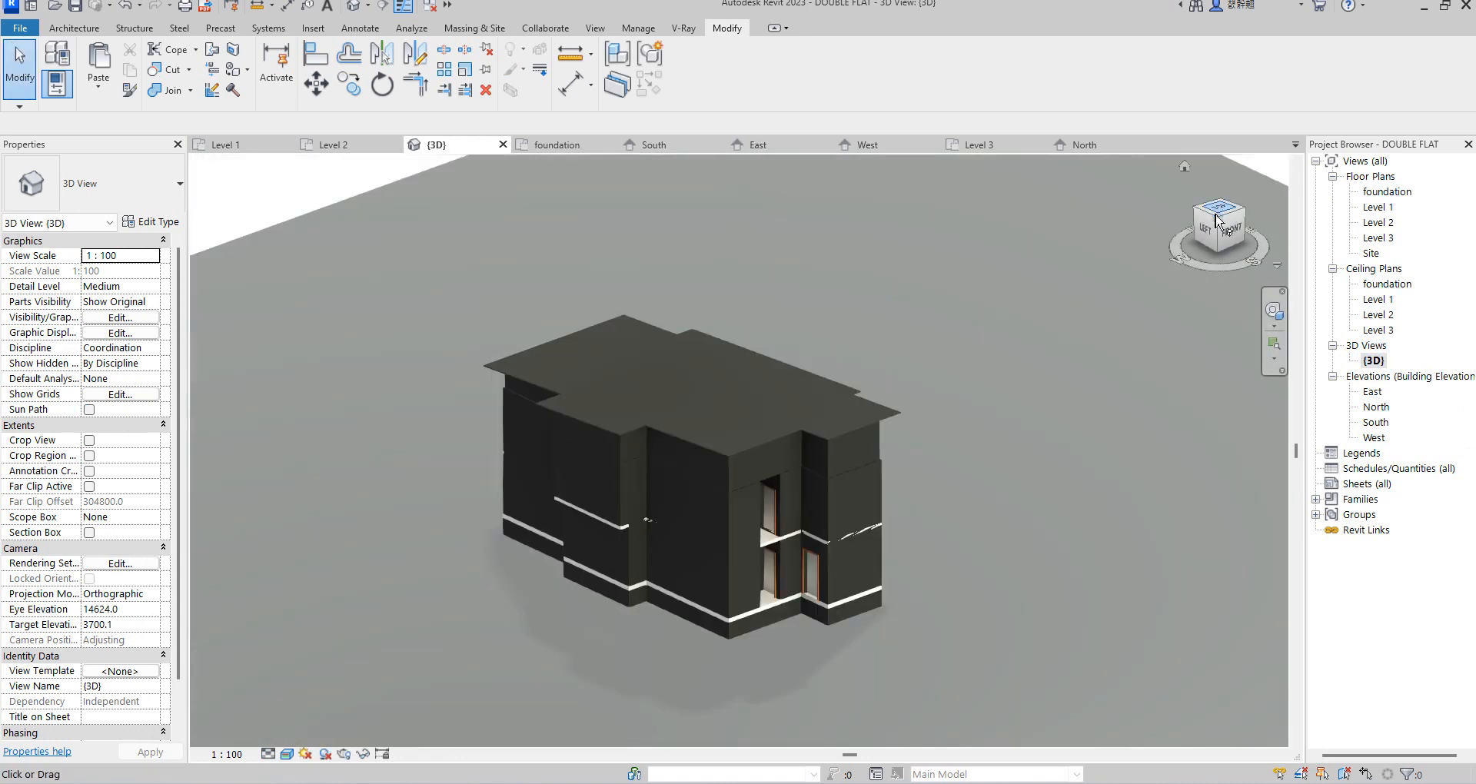
left_click(1215, 224)
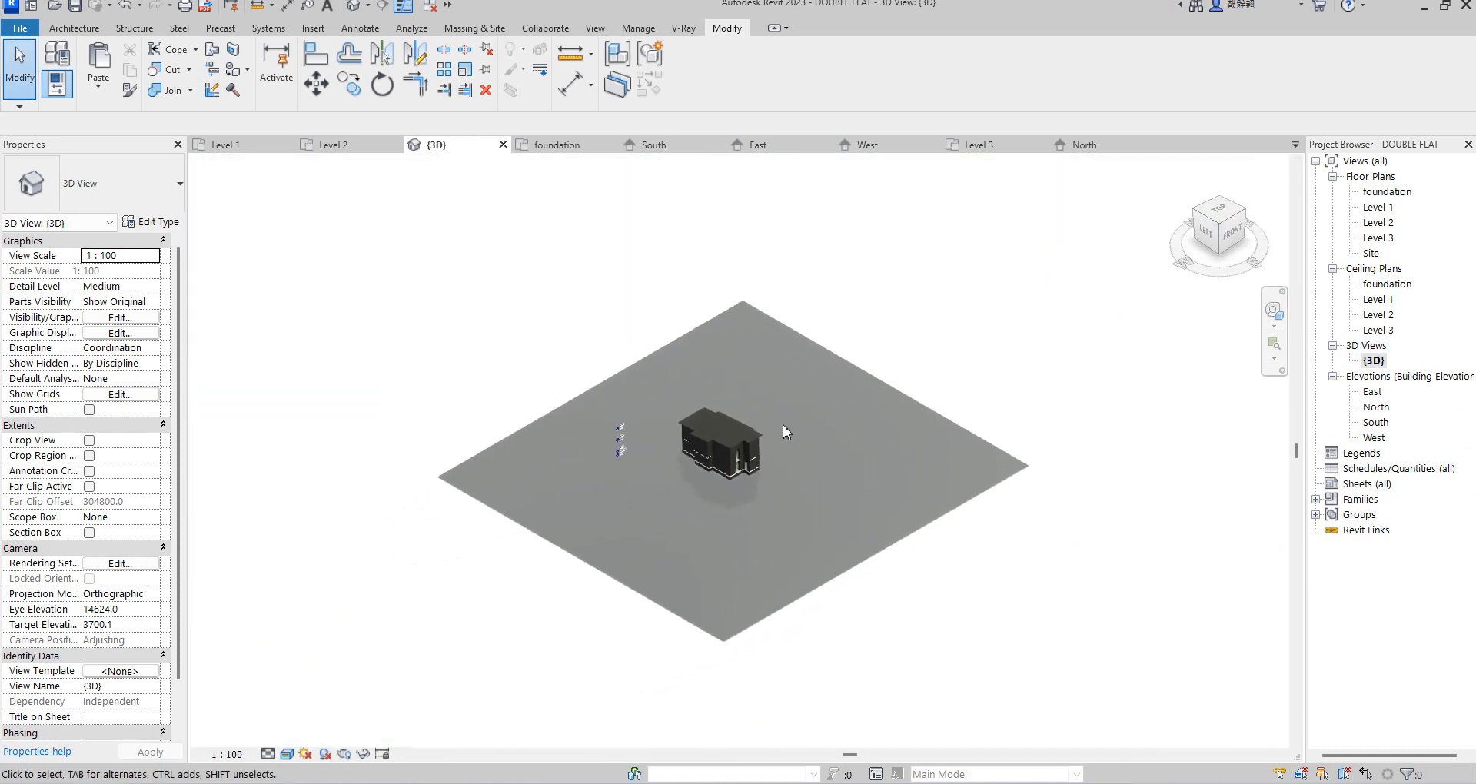
scroll(713, 472, "up", 5)
scroll(743, 448, "up", 2)
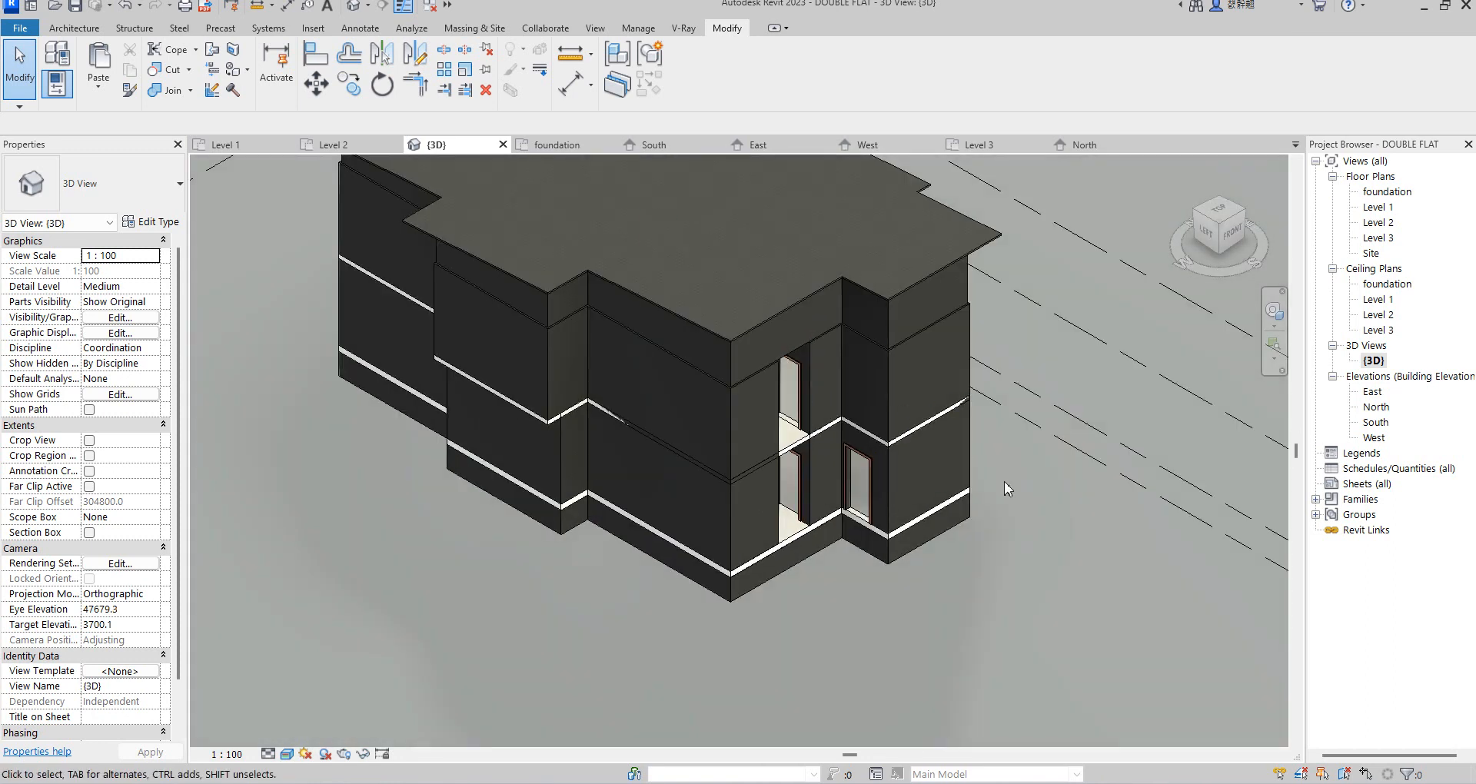
scroll(777, 547, "down", 3)
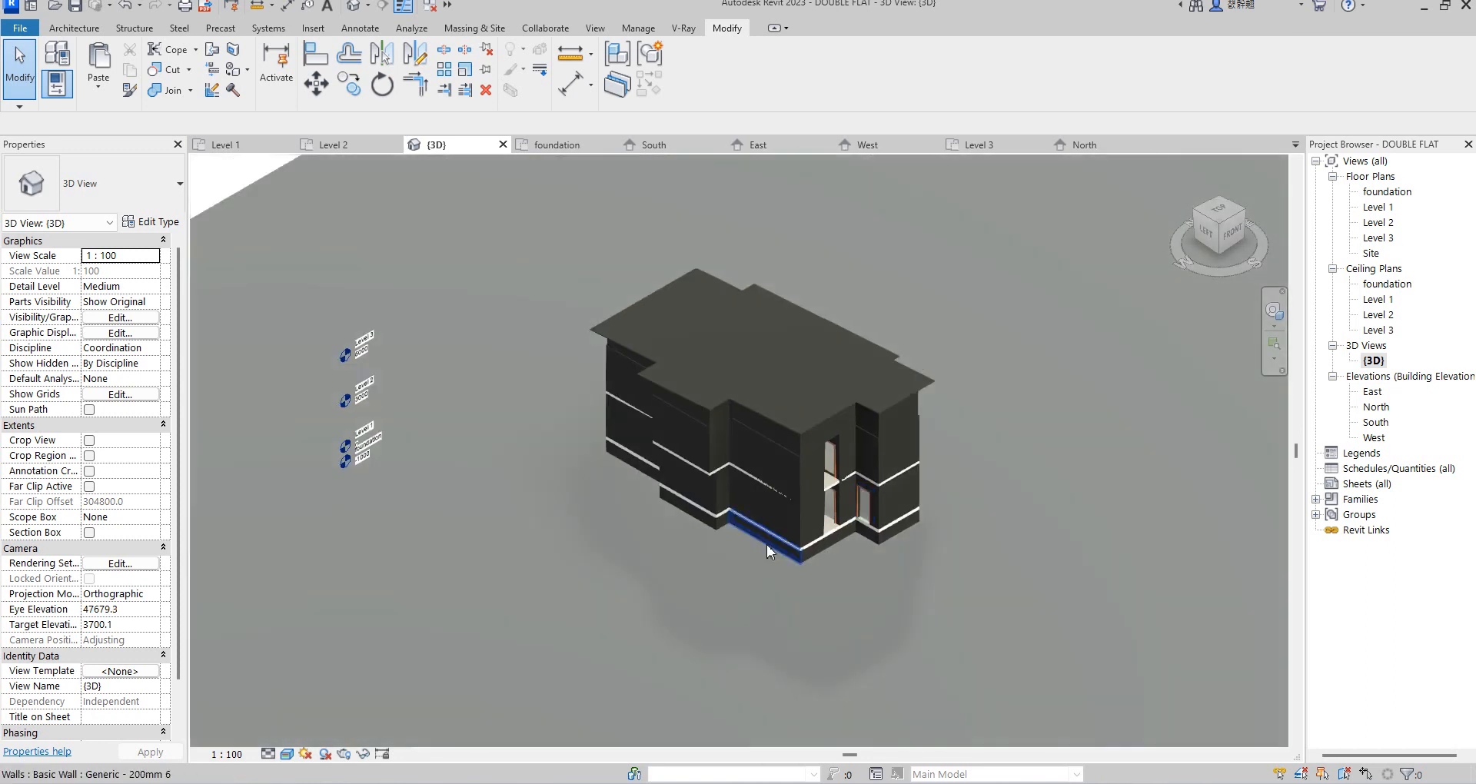
scroll(888, 410, "up", 4)
scroll(768, 528, "down", 3)
scroll(953, 515, "up", 2)
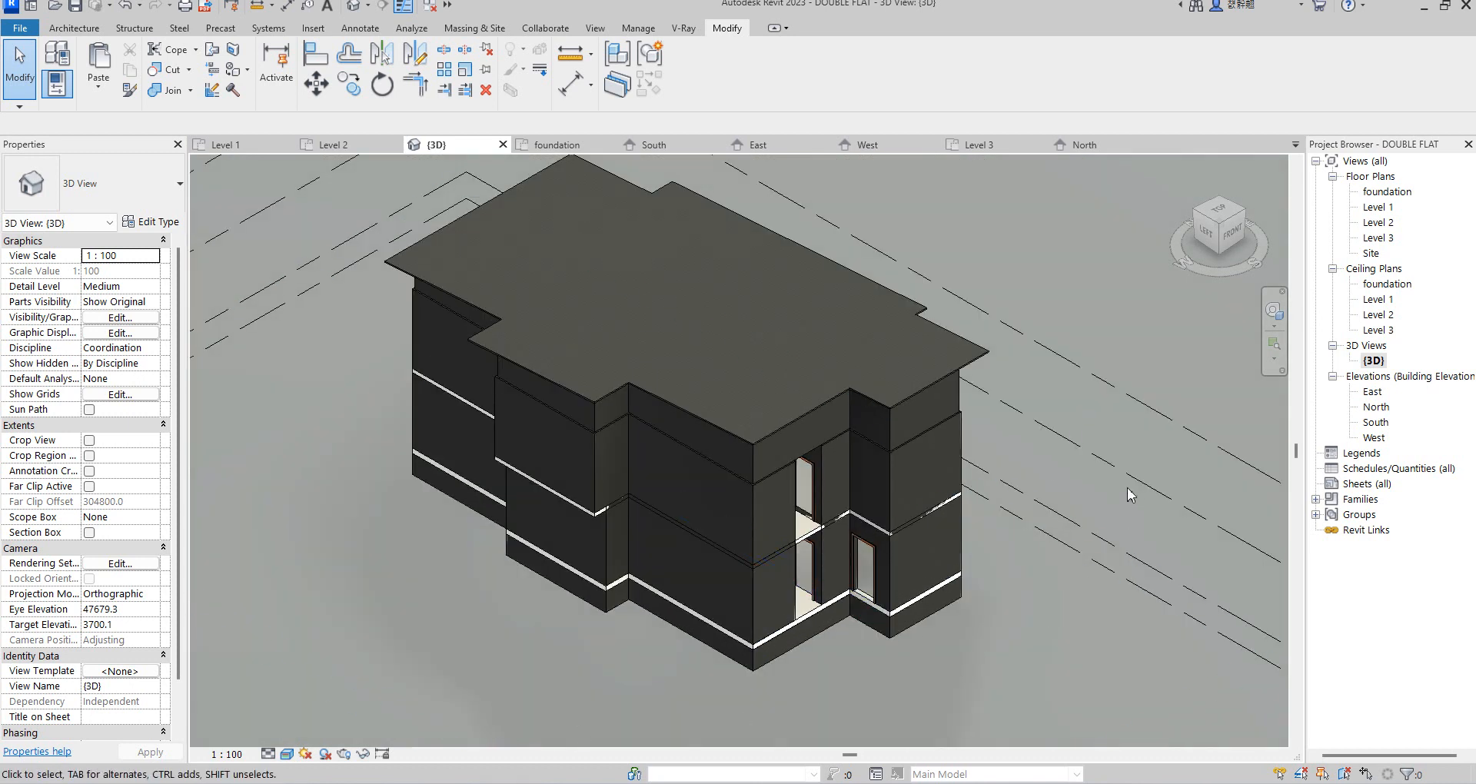
scroll(939, 529, "down", 2)
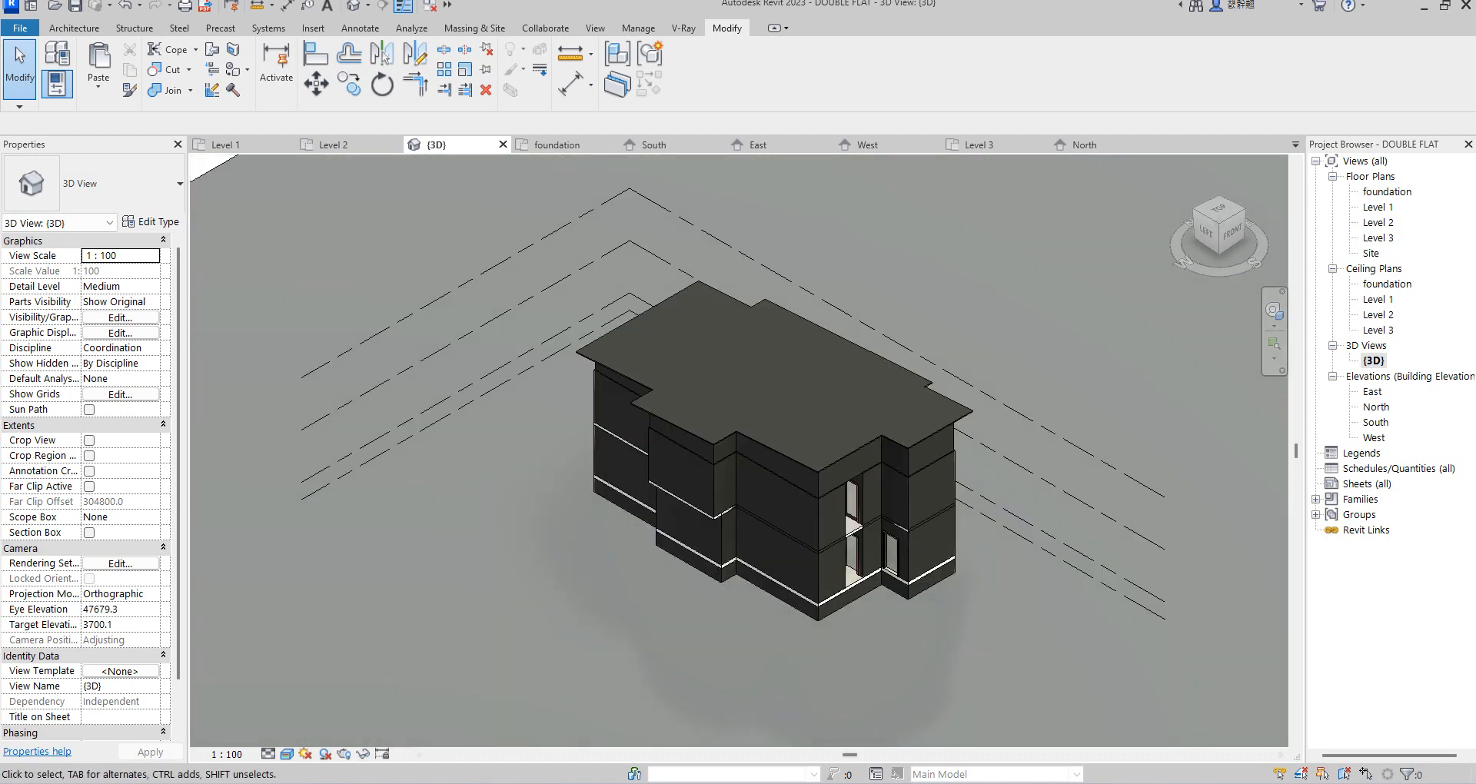